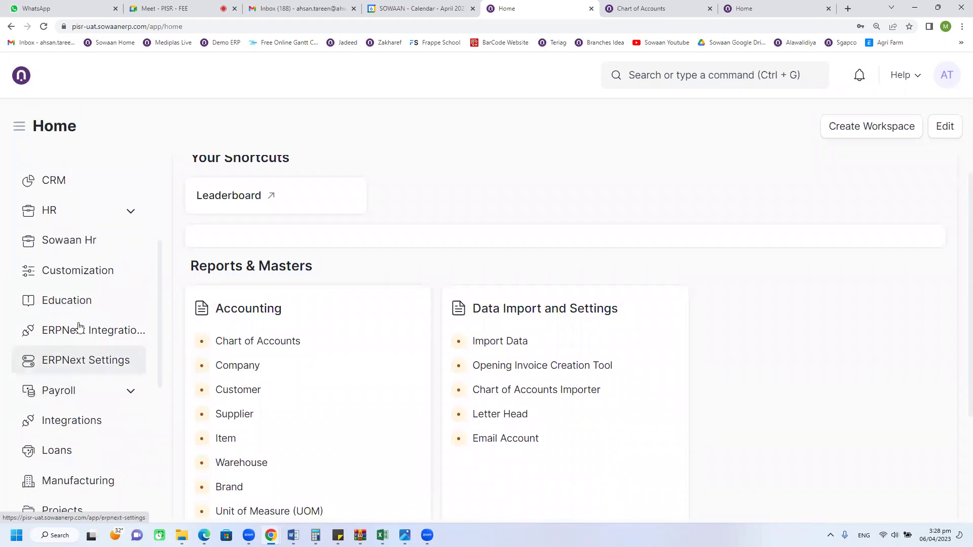
Step: Open the Education workspace from the Home sidebar
click(76, 305)
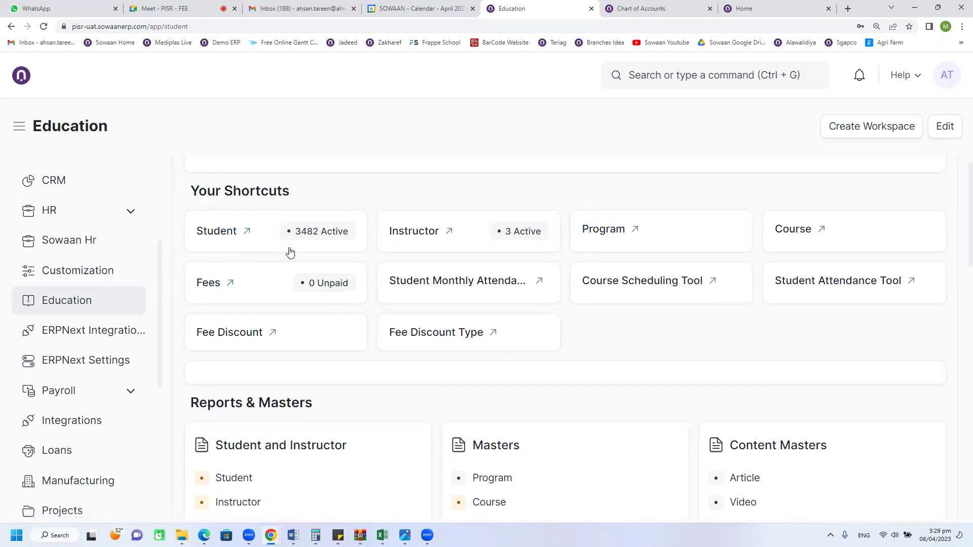
click(281, 253)
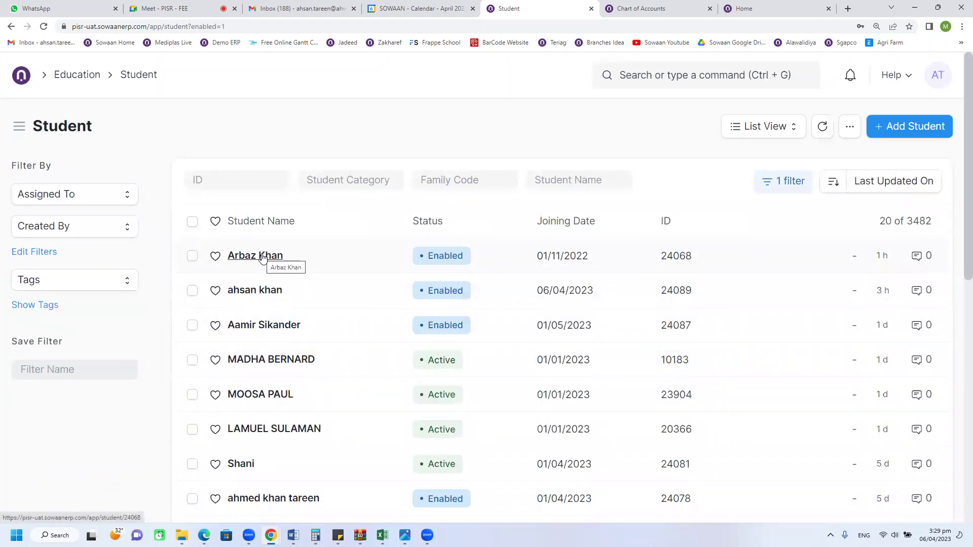
click(79, 76)
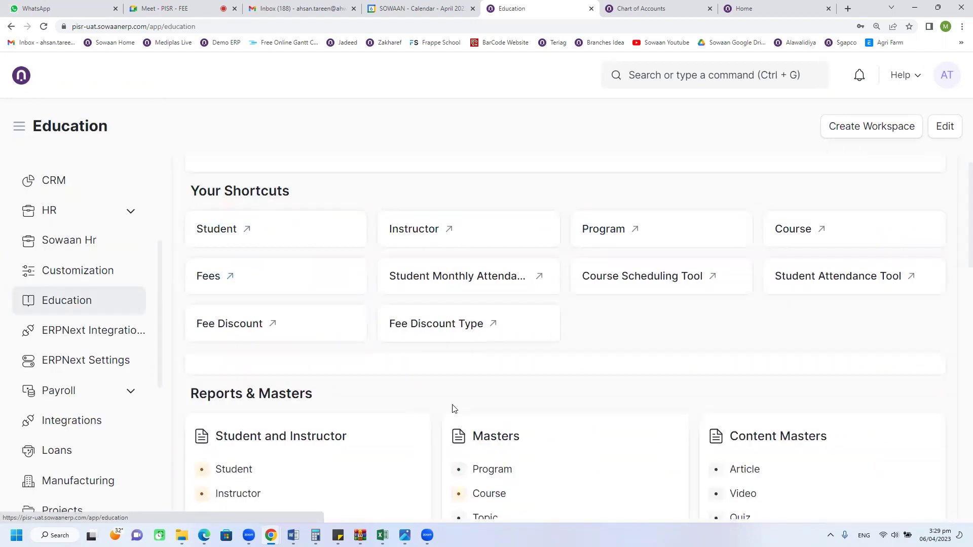
scroll(458, 402, down, 6)
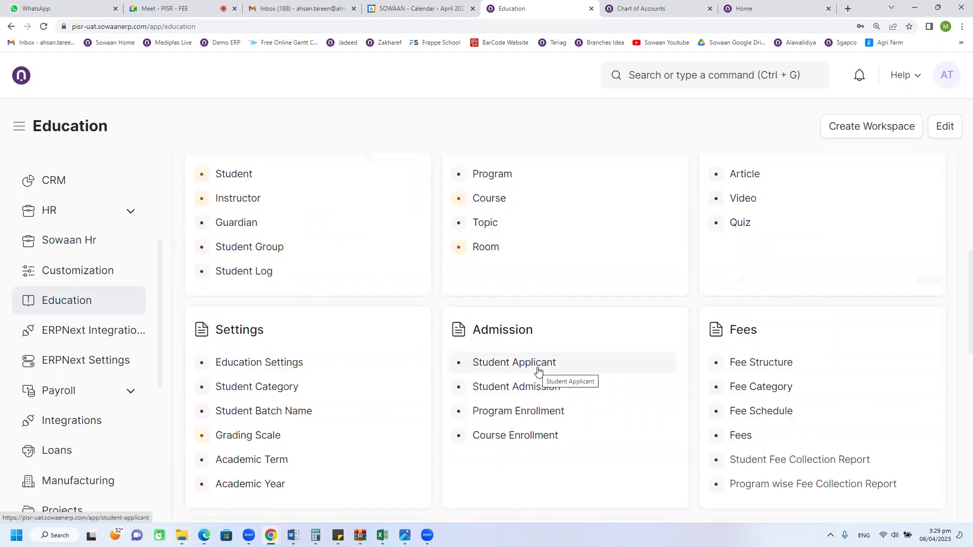
scroll(538, 371, up, 6)
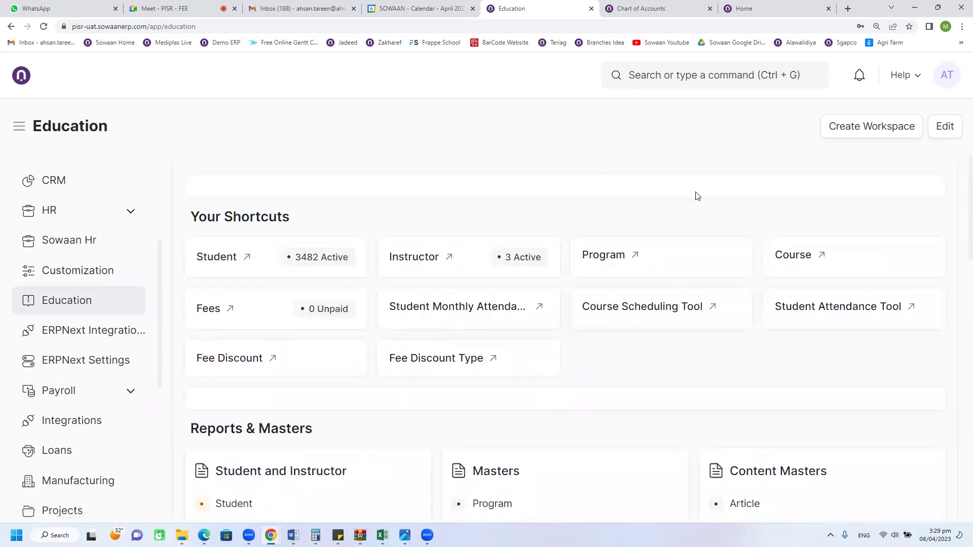
click(684, 76)
text(guardian)
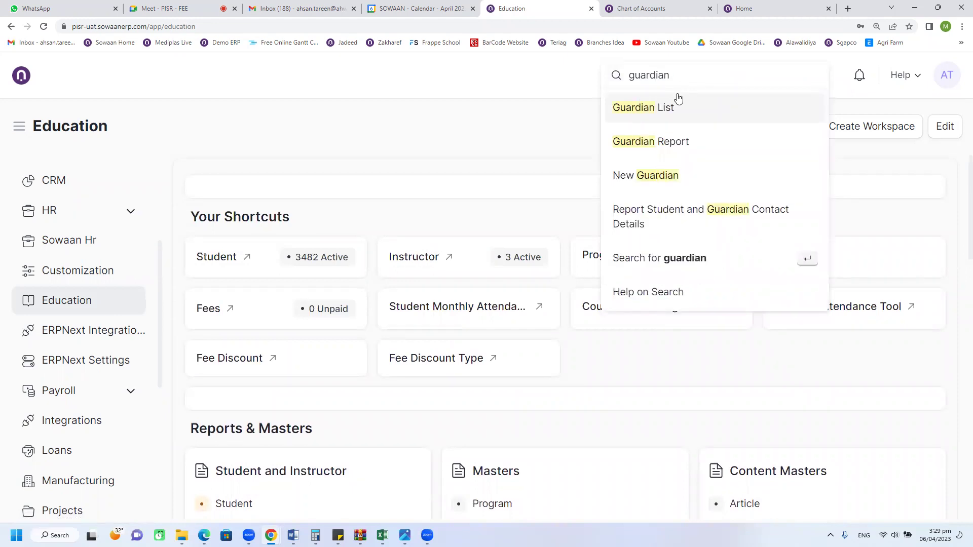
click(678, 99)
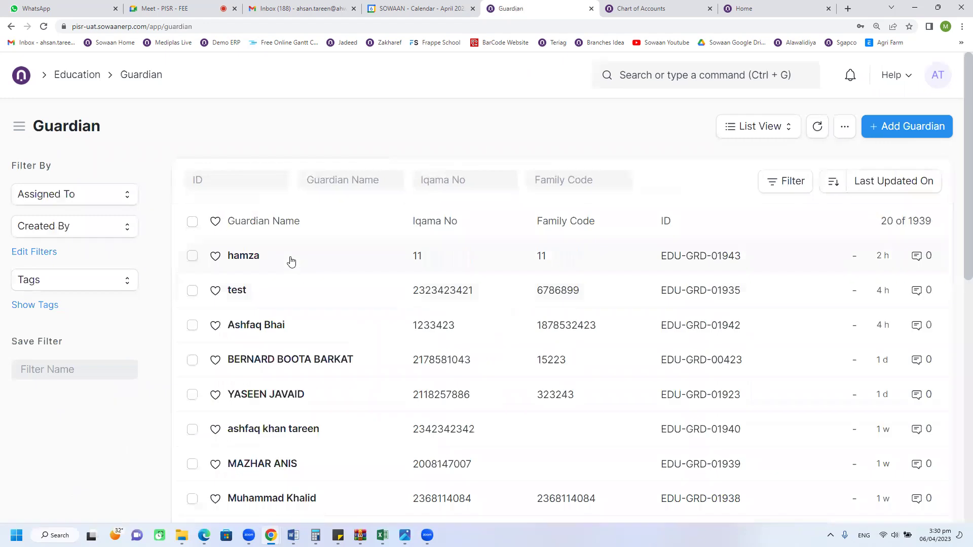
click(319, 261)
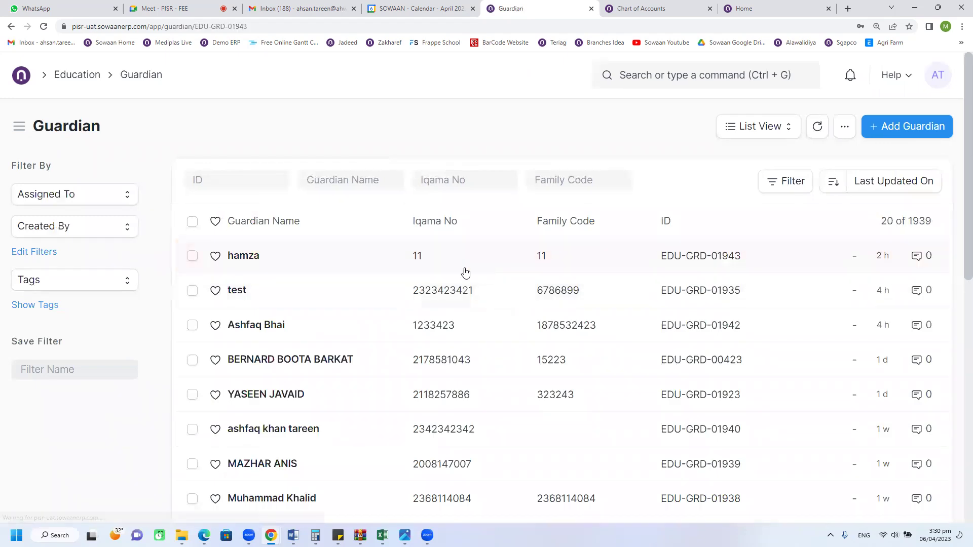
click(601, 196)
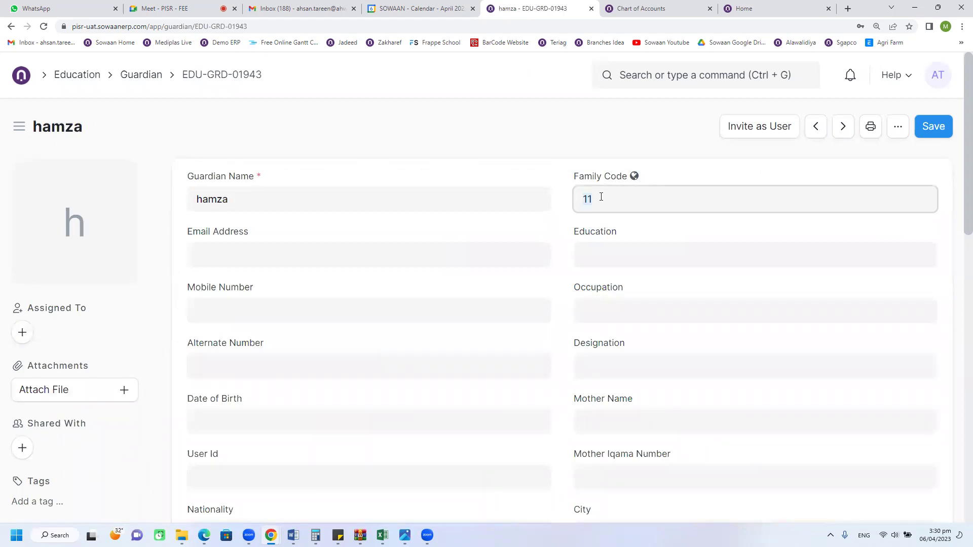
click(11, 31)
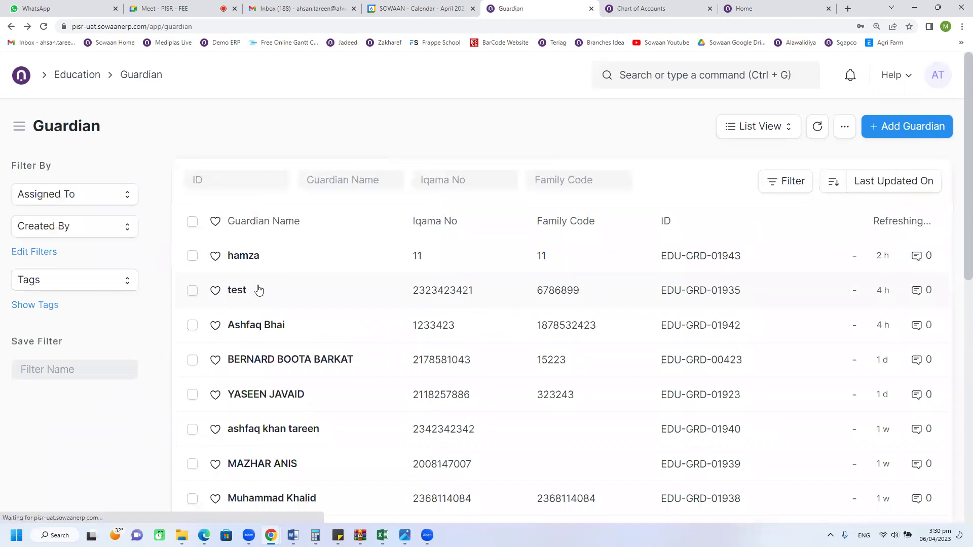
click(74, 79)
scroll(539, 369, down, 5)
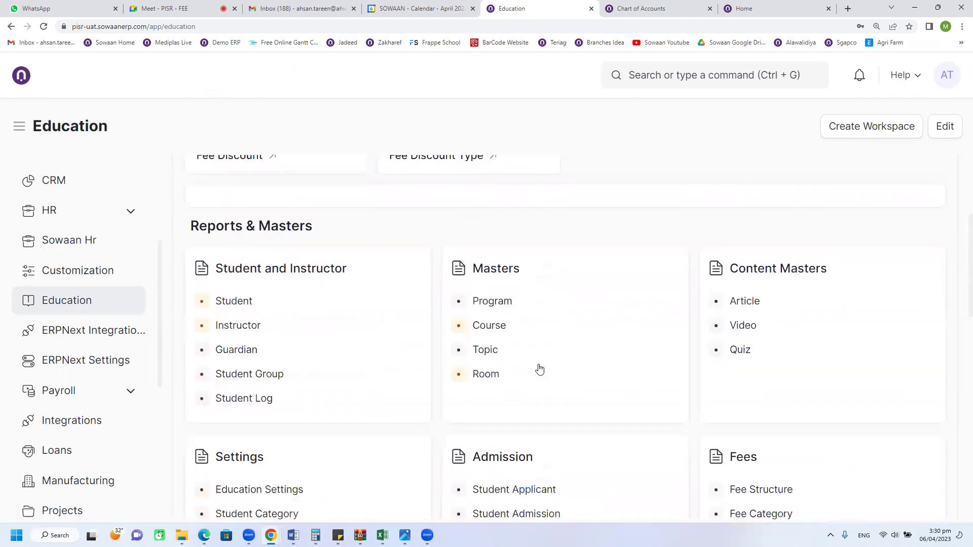
Step: Open the third applicant and browse its Relations, Guardian Particulars and Personal Details, then return to the list
click(524, 394)
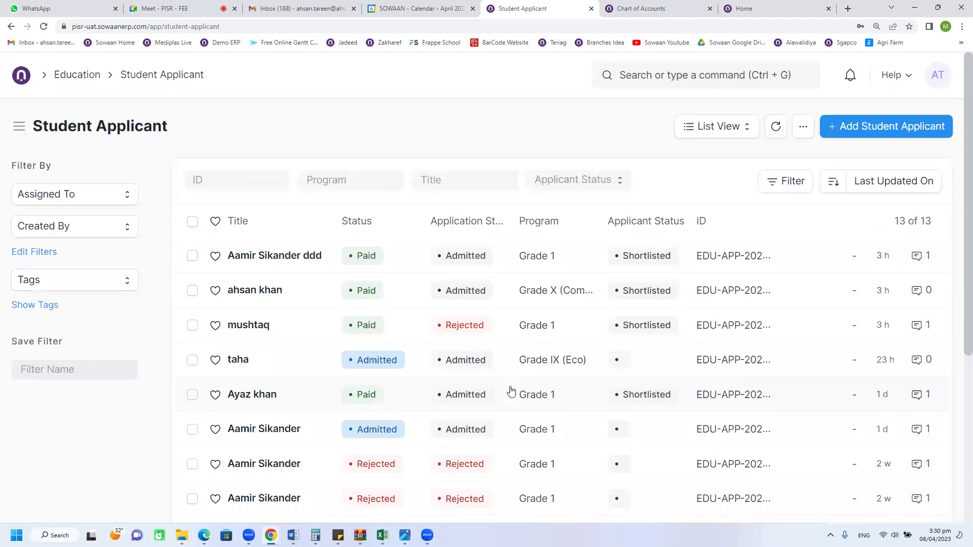
click(277, 325)
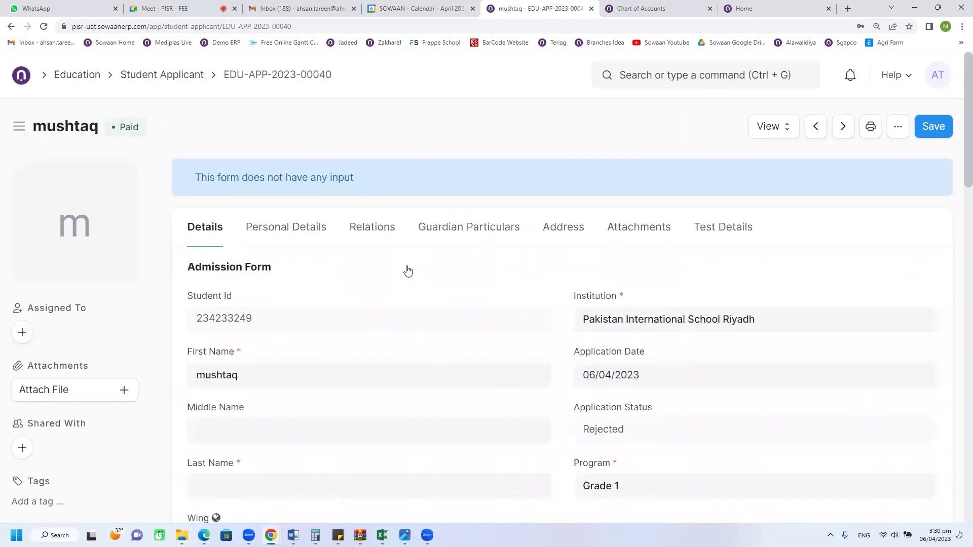
click(390, 231)
click(431, 234)
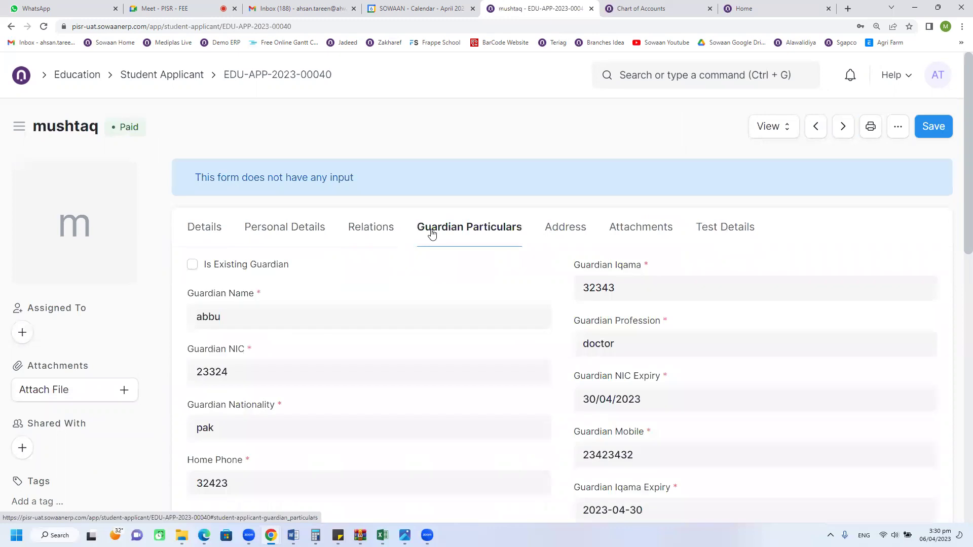
click(304, 228)
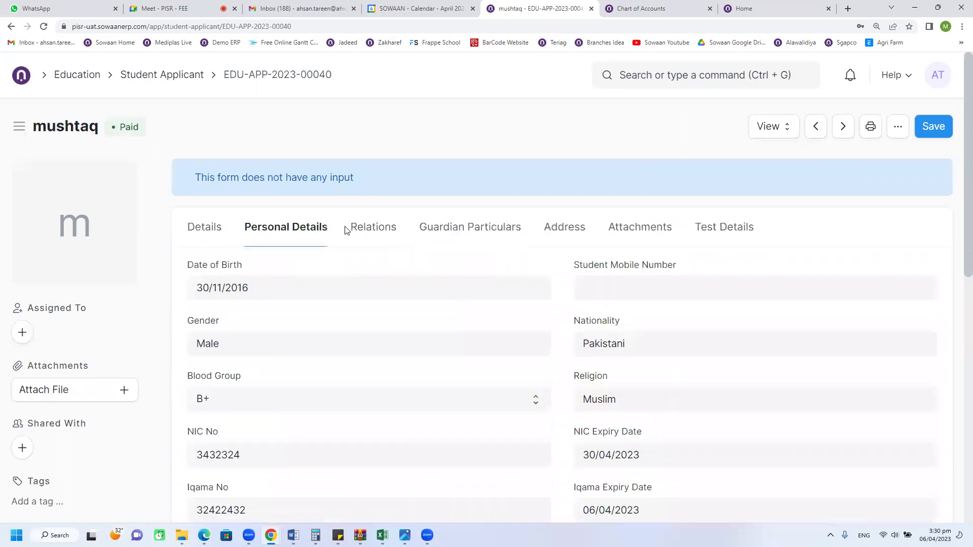
click(365, 237)
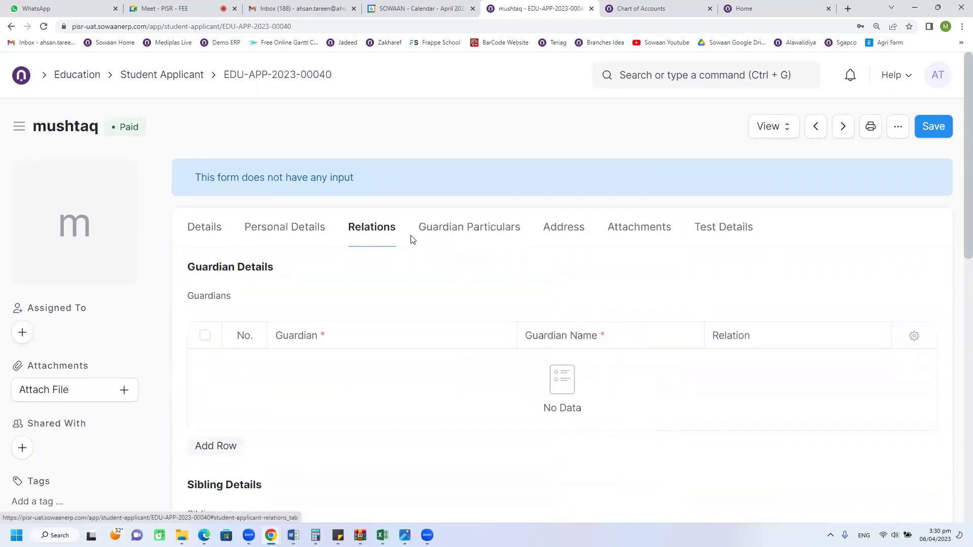
click(431, 237)
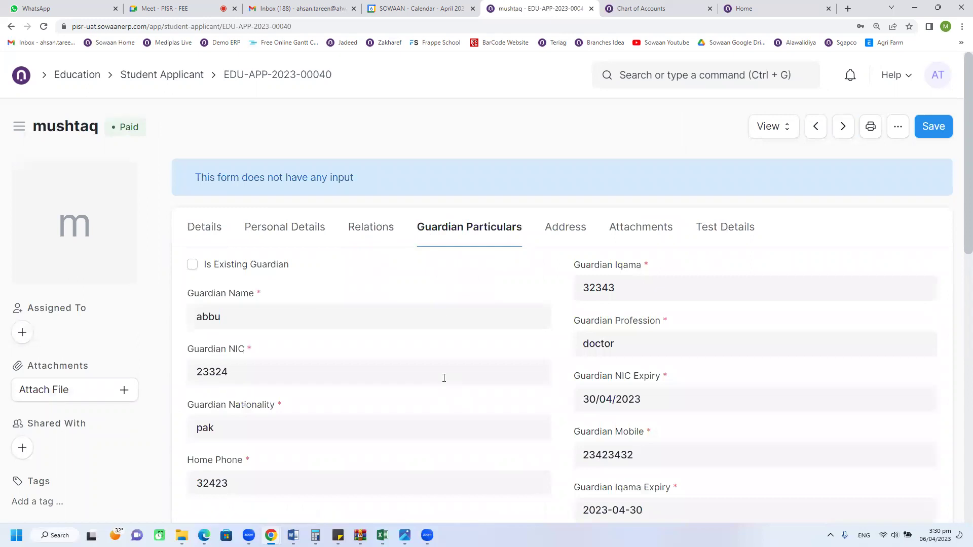
click(138, 77)
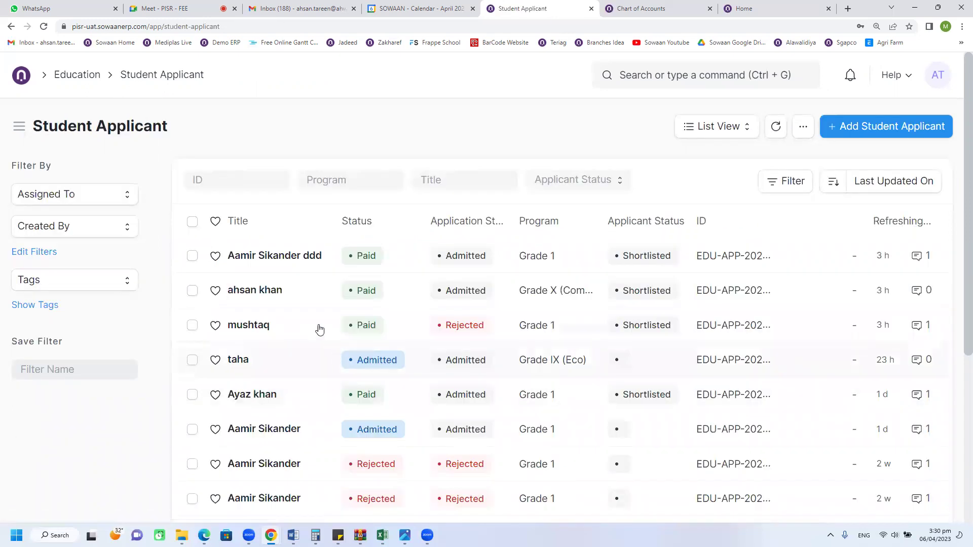
click(284, 297)
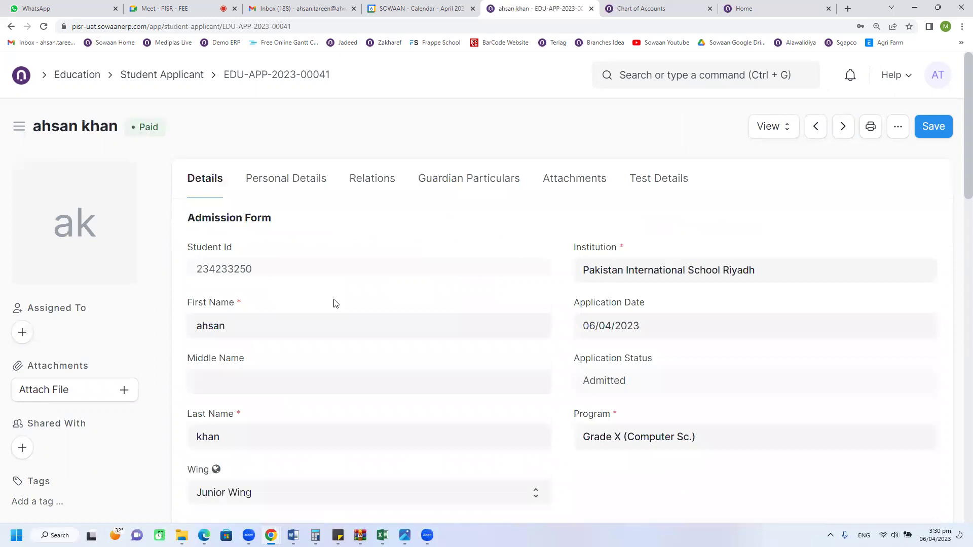
click(364, 188)
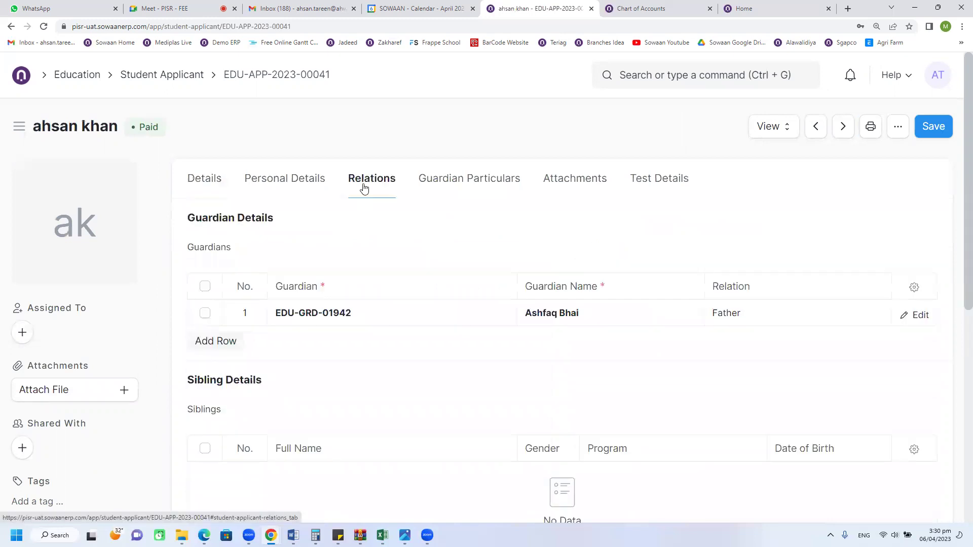
click(426, 186)
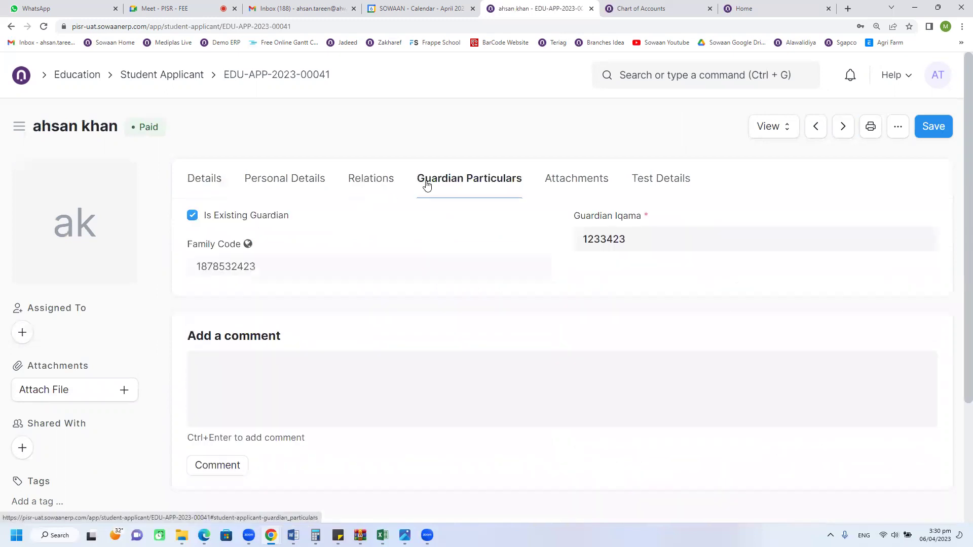
scroll(572, 268, down, 1)
scroll(268, 296, up, 1)
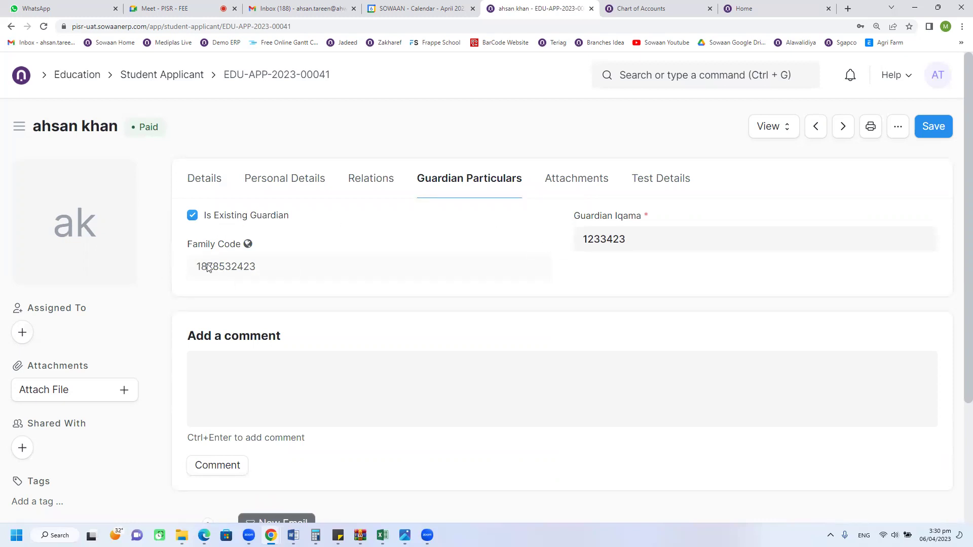
click(157, 75)
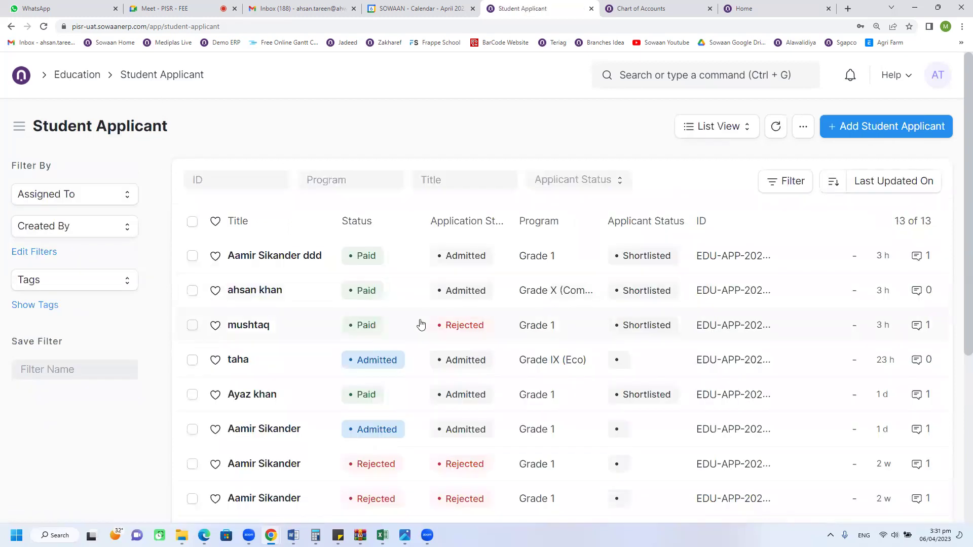
Step: Open the first applicant's record and review its personal details, relations and guardian particulars
click(279, 258)
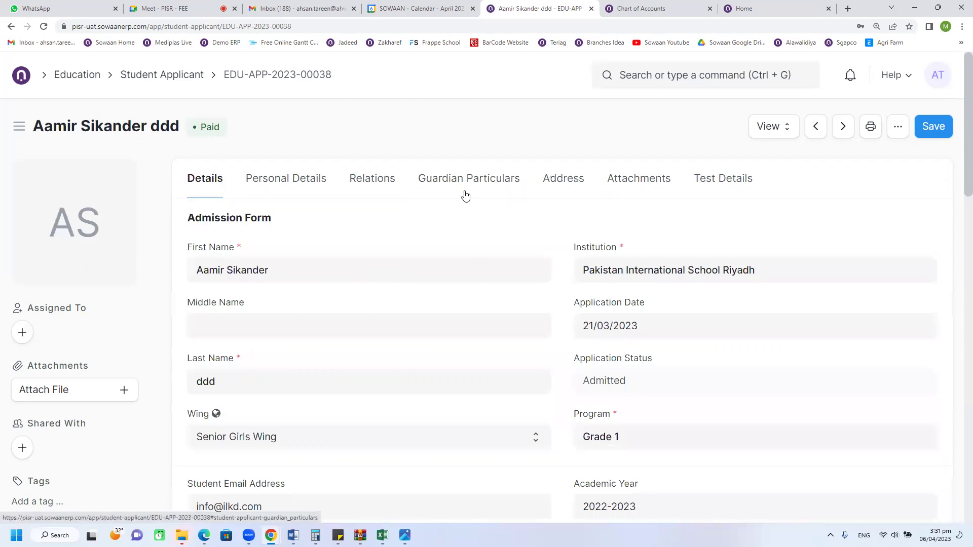
click(142, 81)
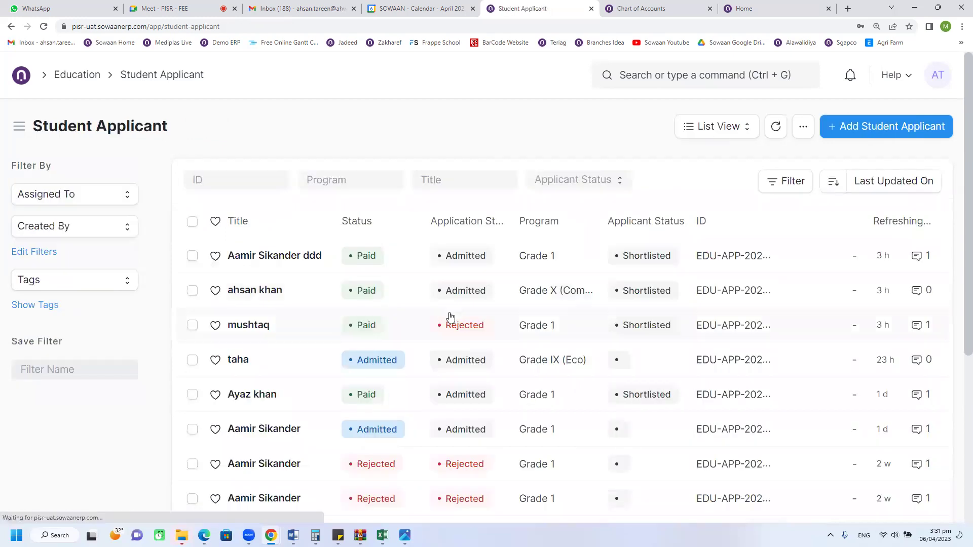
click(298, 269)
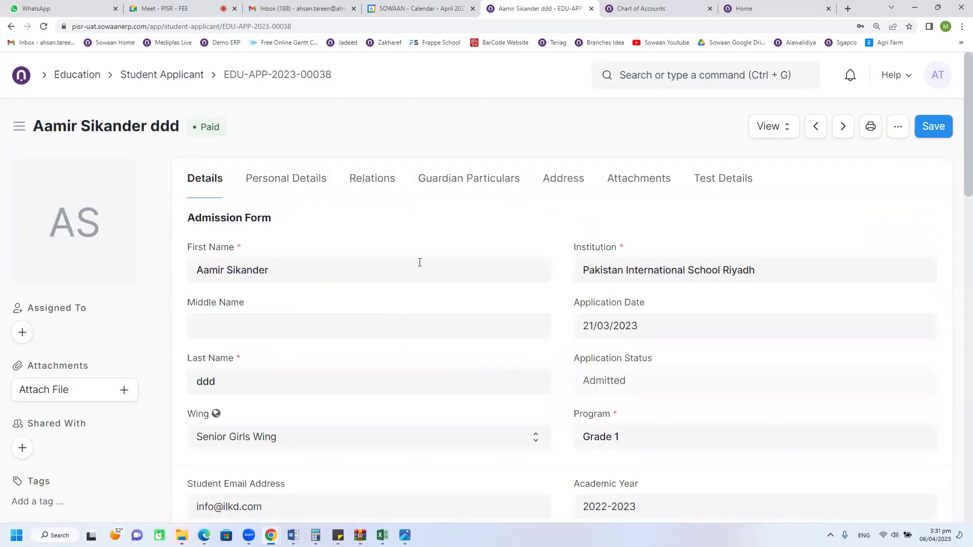
click(311, 189)
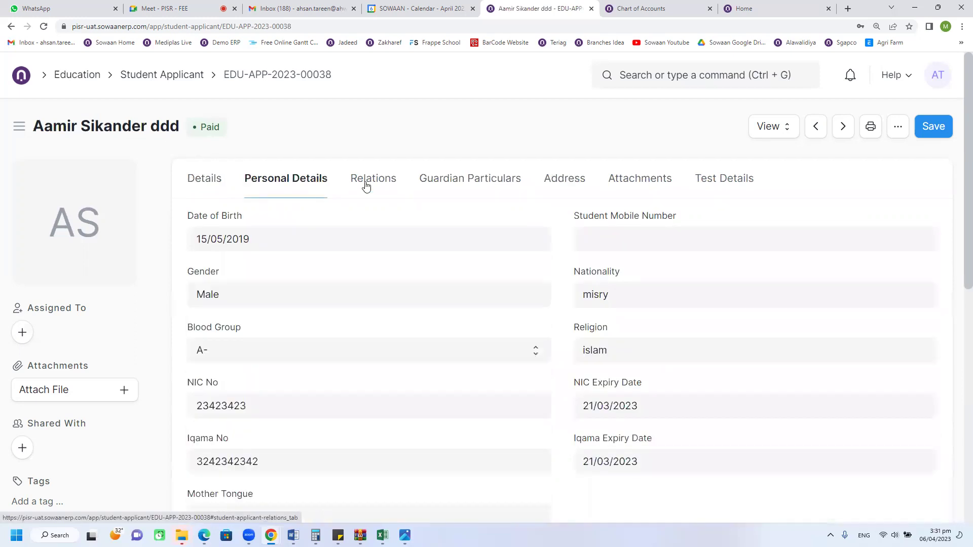
click(366, 186)
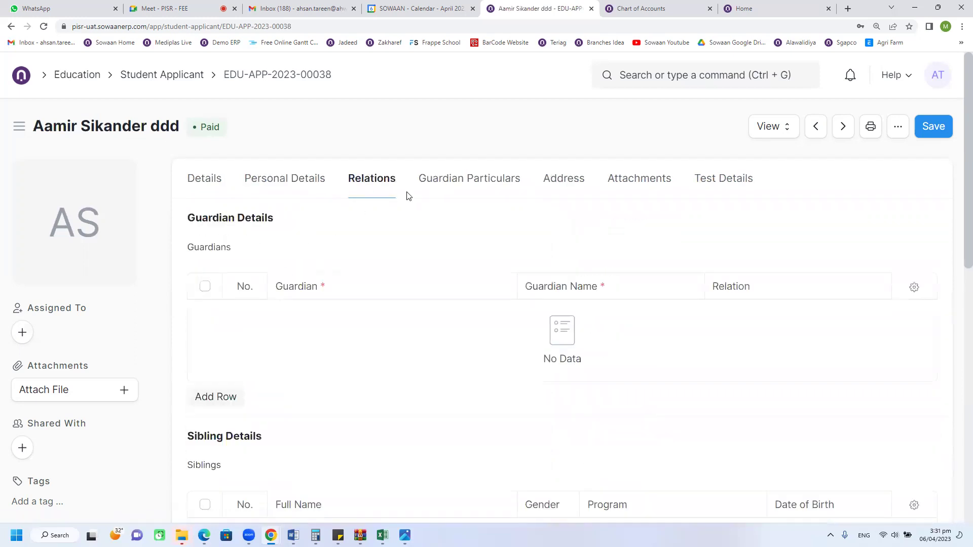
click(442, 185)
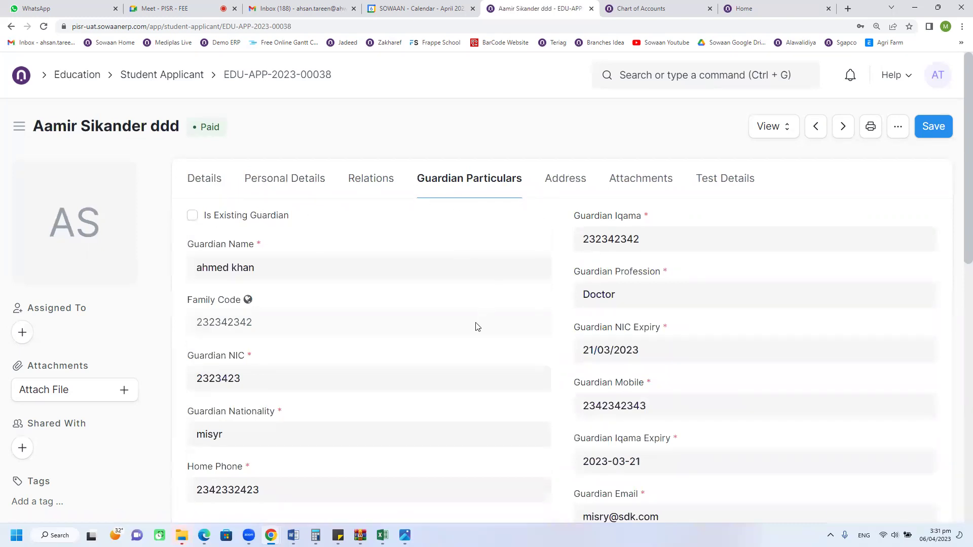
scroll(478, 327, down, 4)
scroll(431, 363, up, 4)
Step: Compare the linked guardians and siblings tables with the guardian particulars
click(377, 182)
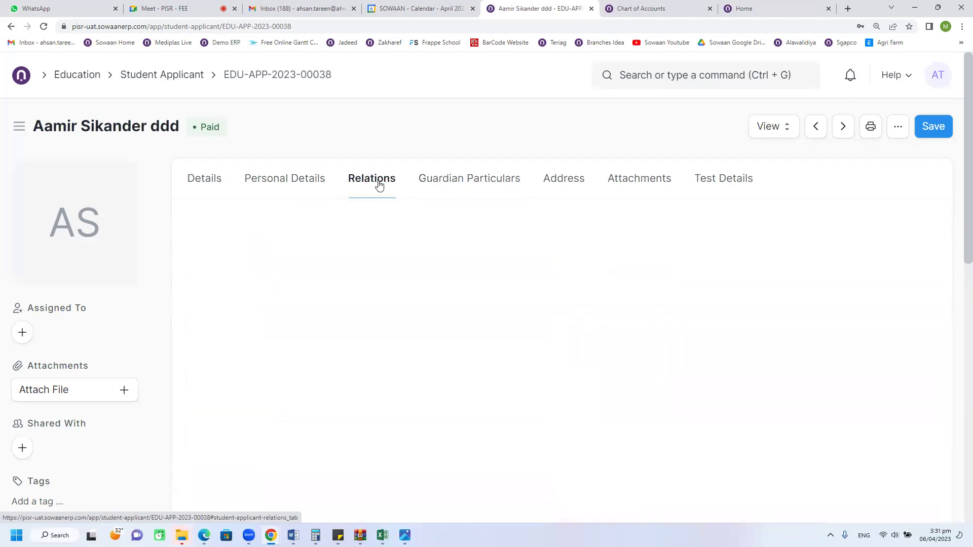
click(437, 184)
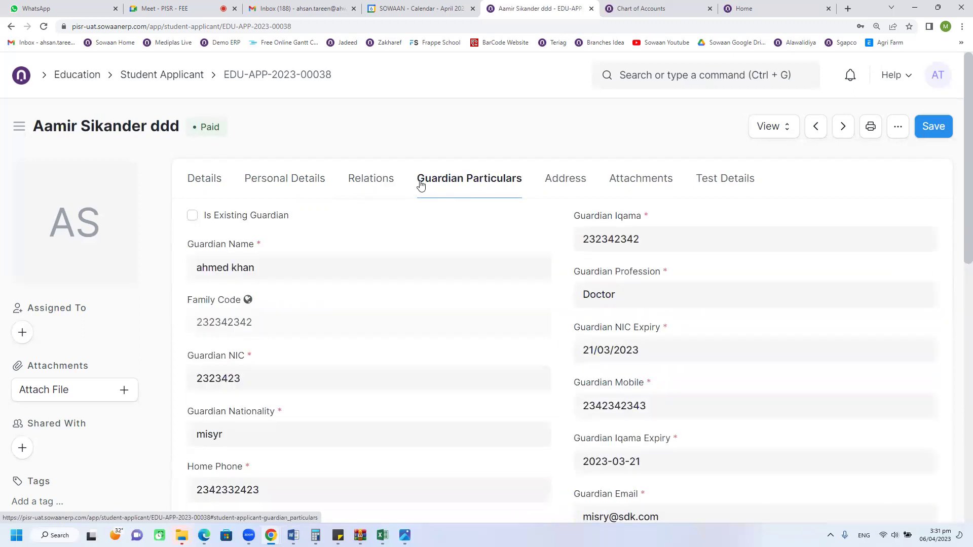
click(389, 186)
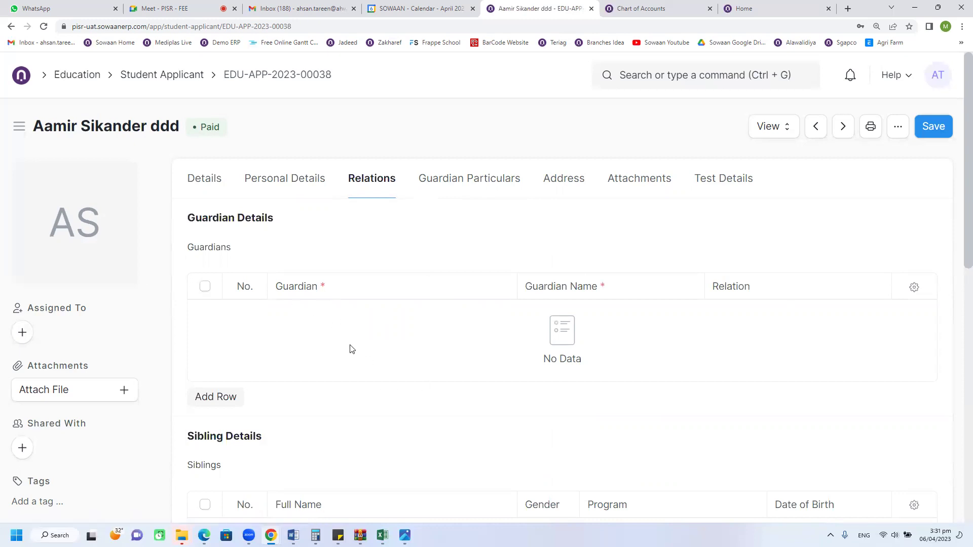
click(446, 184)
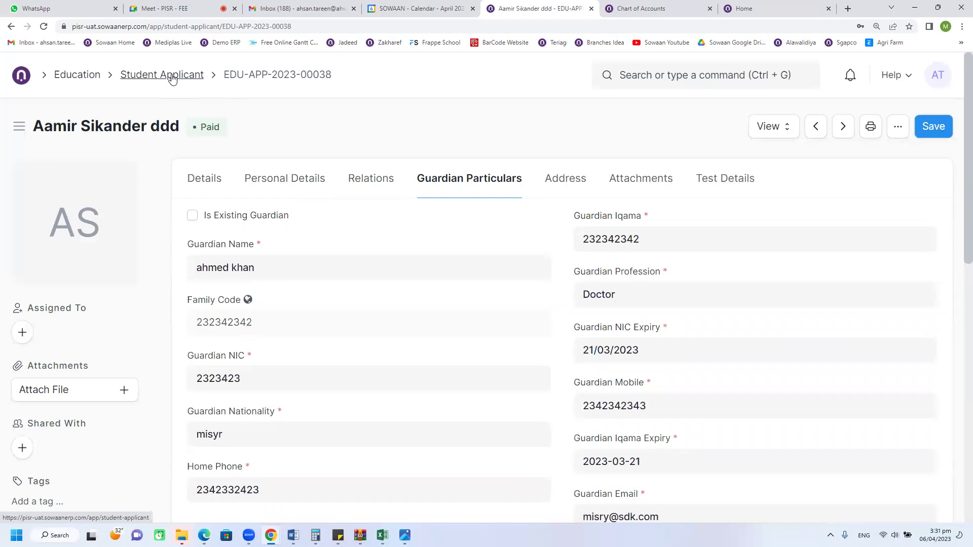
click(384, 182)
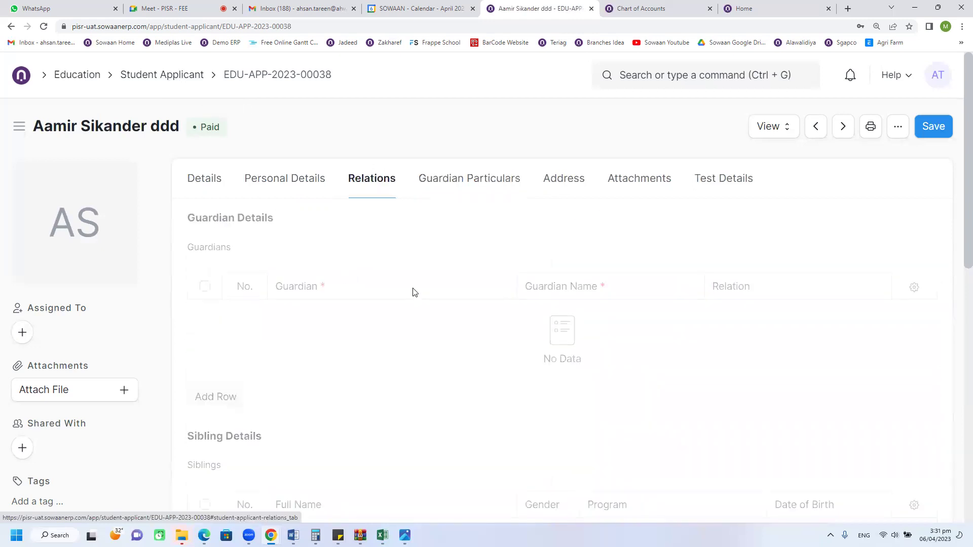
click(455, 186)
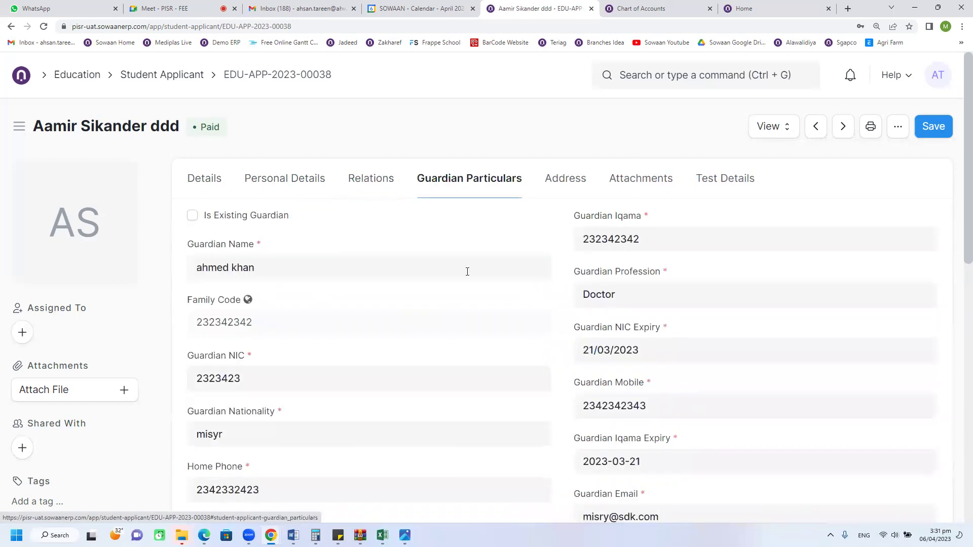
scroll(467, 299, down, 1)
scroll(219, 220, up, 1)
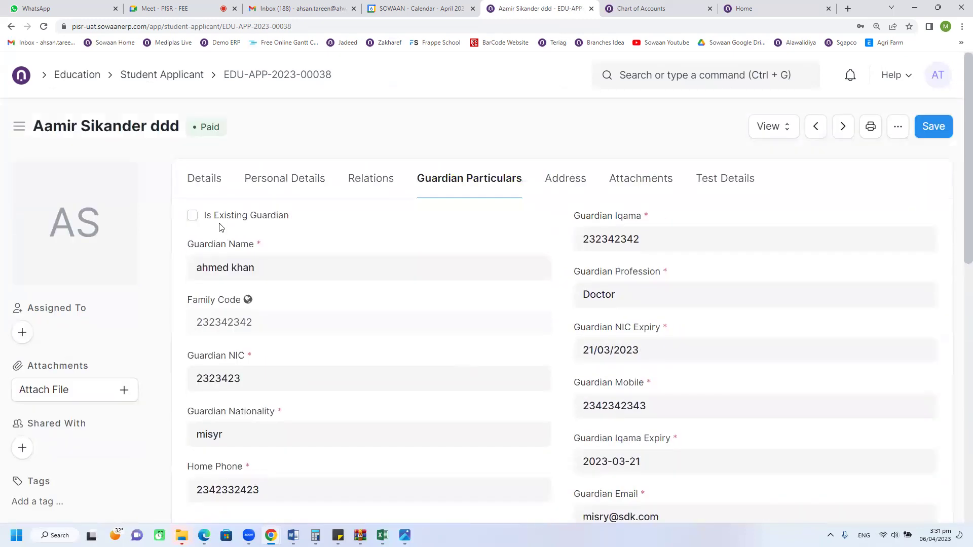
Step: Check the applicant's attachments, address and test scores (33 Fail, 44 Pass)
click(611, 184)
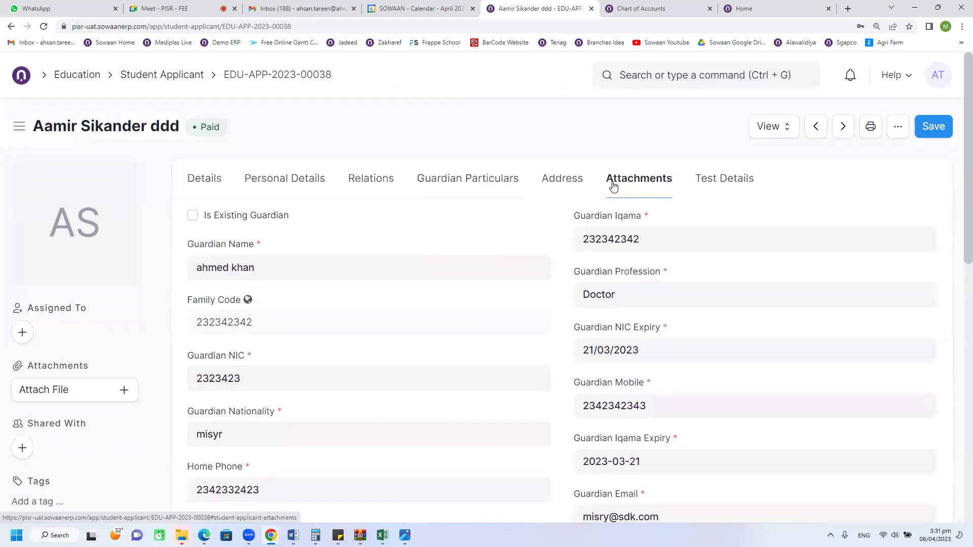
click(575, 186)
click(630, 186)
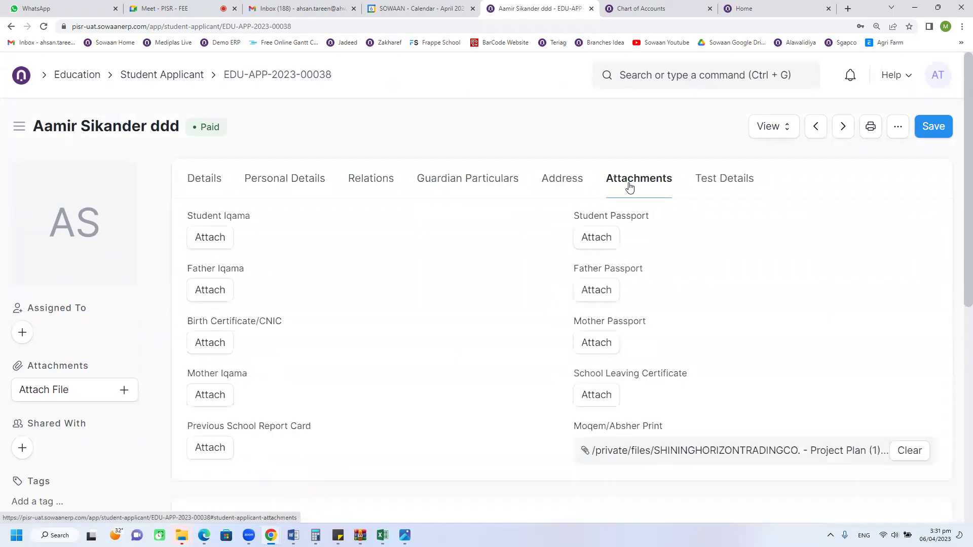
click(705, 188)
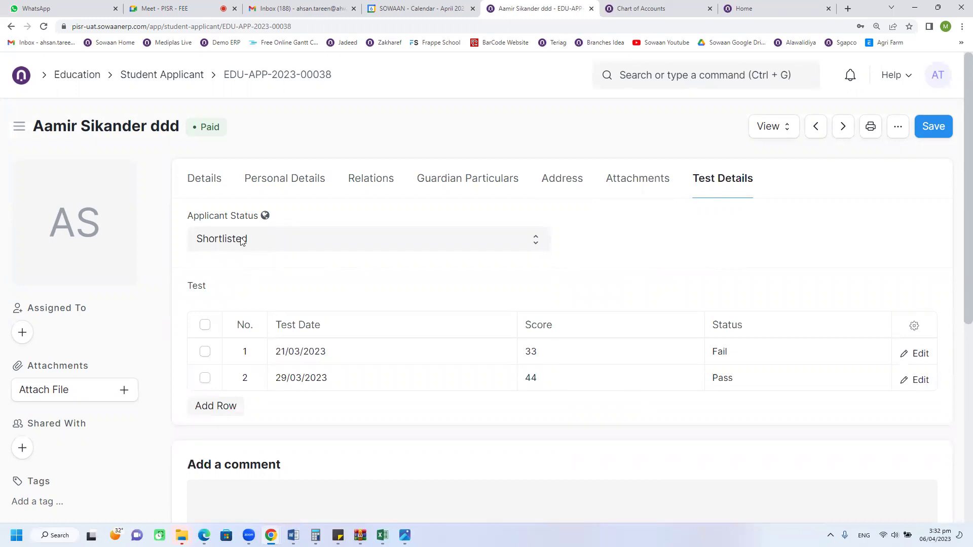
Step: Reopen the top paid applicant and check its View menu for the Accounting Ledger
click(154, 77)
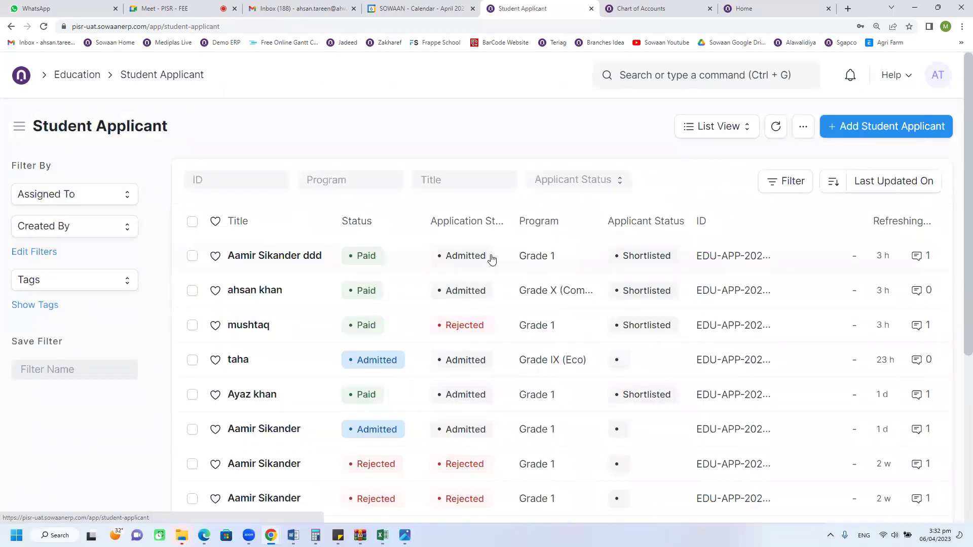
click(332, 257)
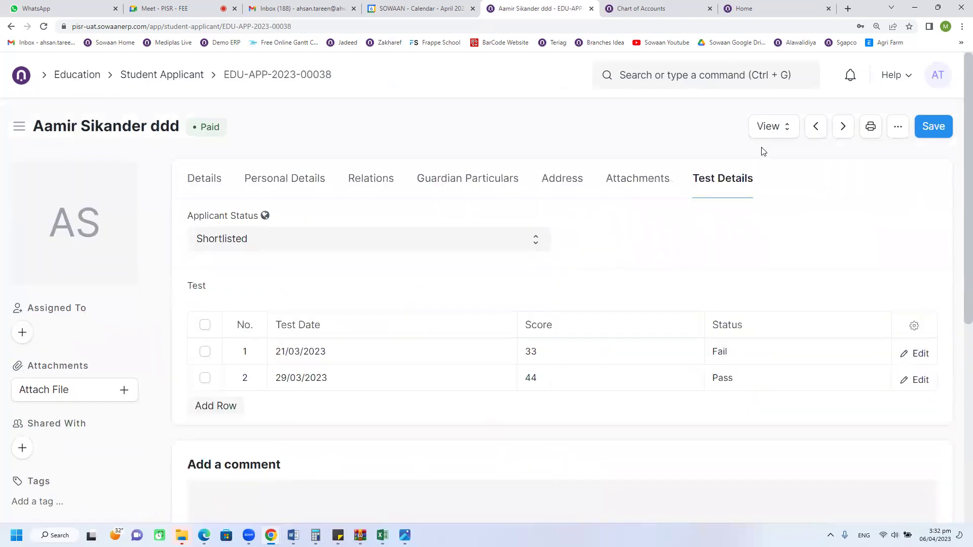
click(766, 132)
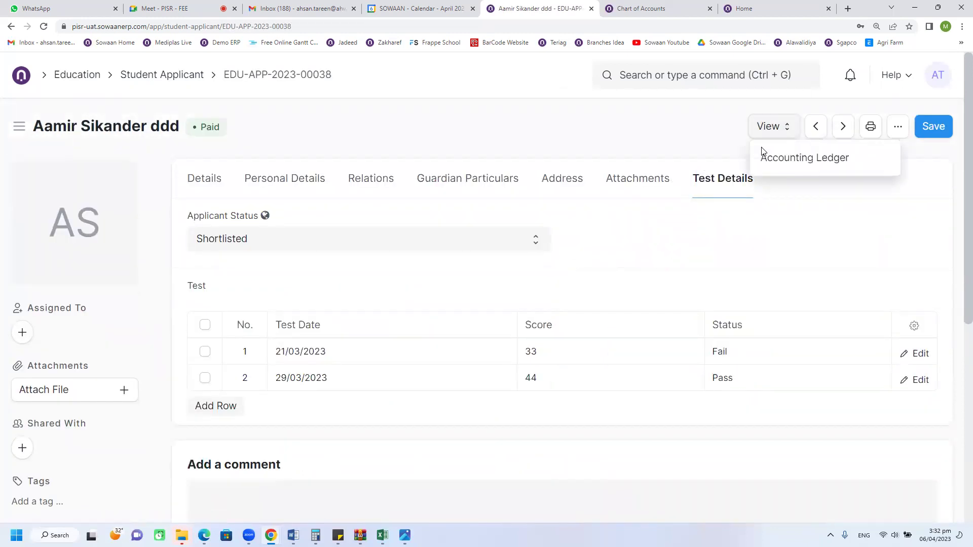
Step: Return to the Student Applicant list and add a new student applicant
click(170, 76)
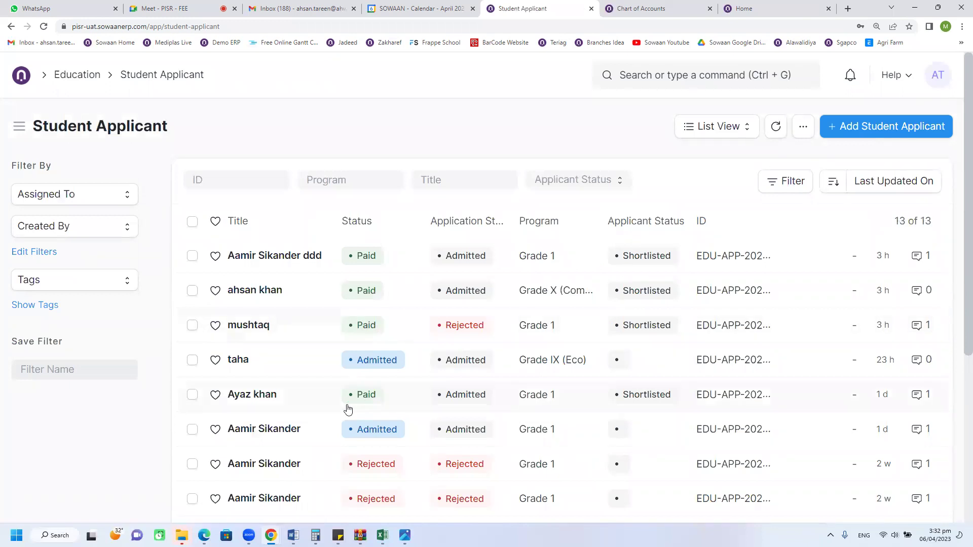
scroll(348, 409, down, 1)
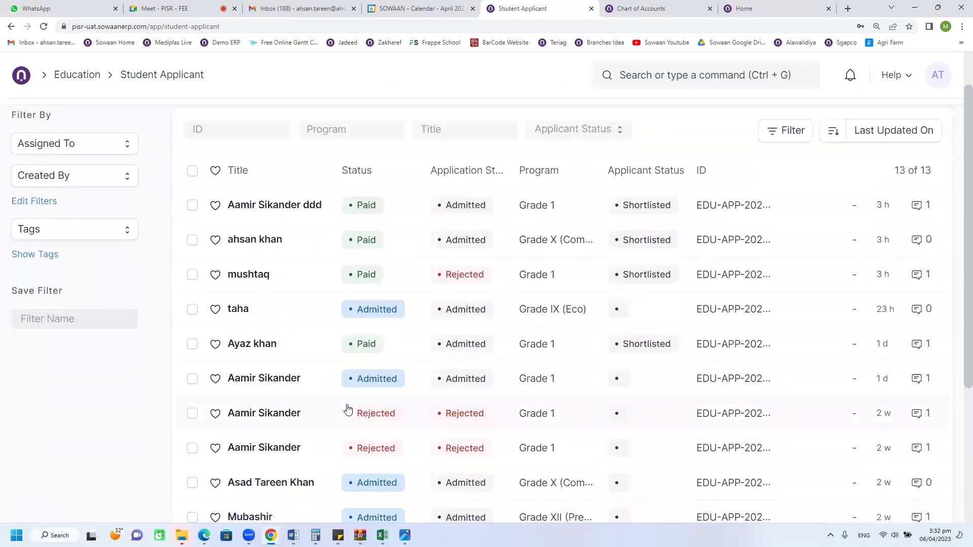
scroll(348, 409, down, 4)
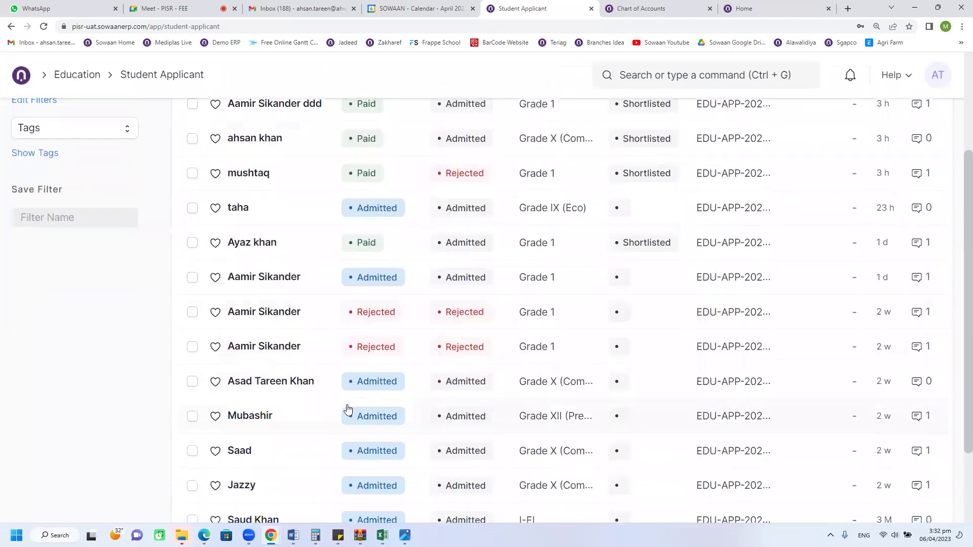
scroll(348, 409, up, 5)
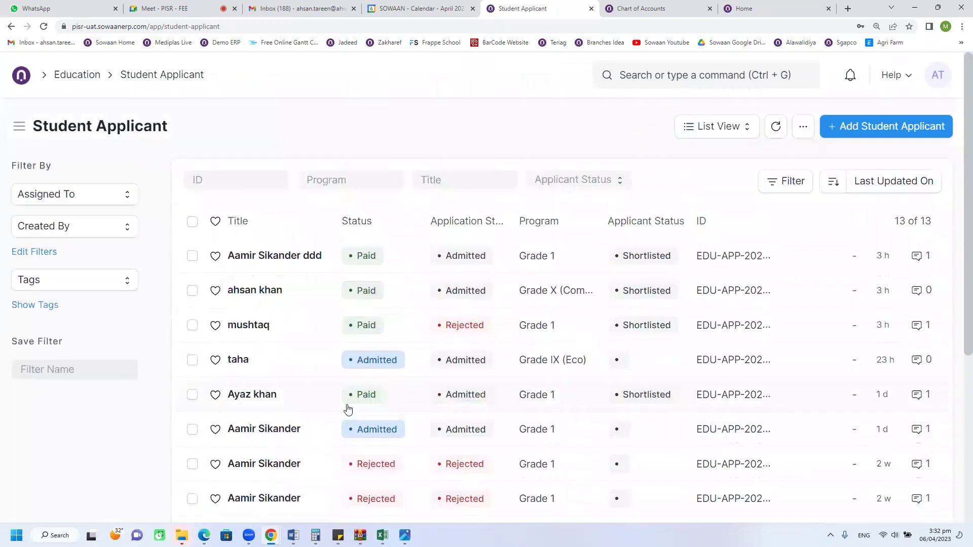
click(854, 135)
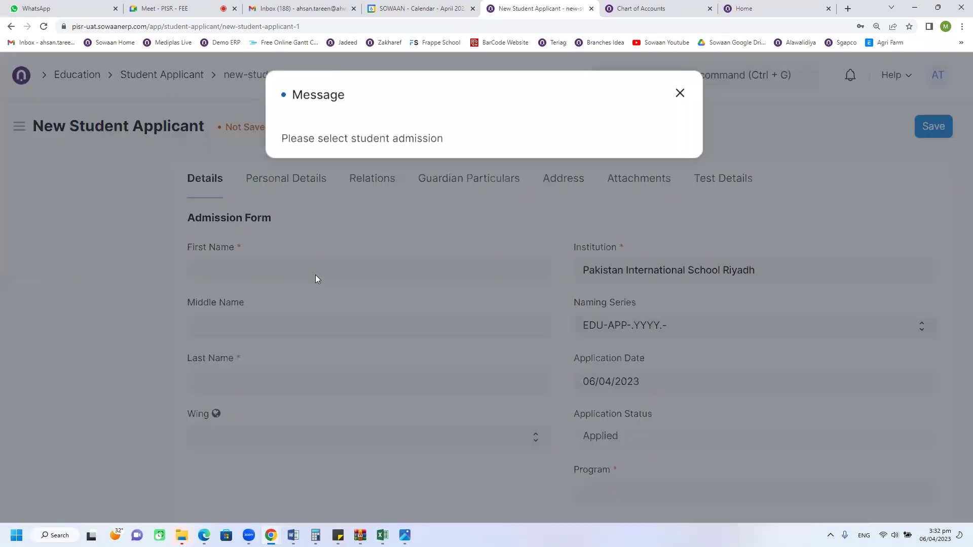
Step: Enter the applicant's first and last name
click(316, 275)
click(316, 274)
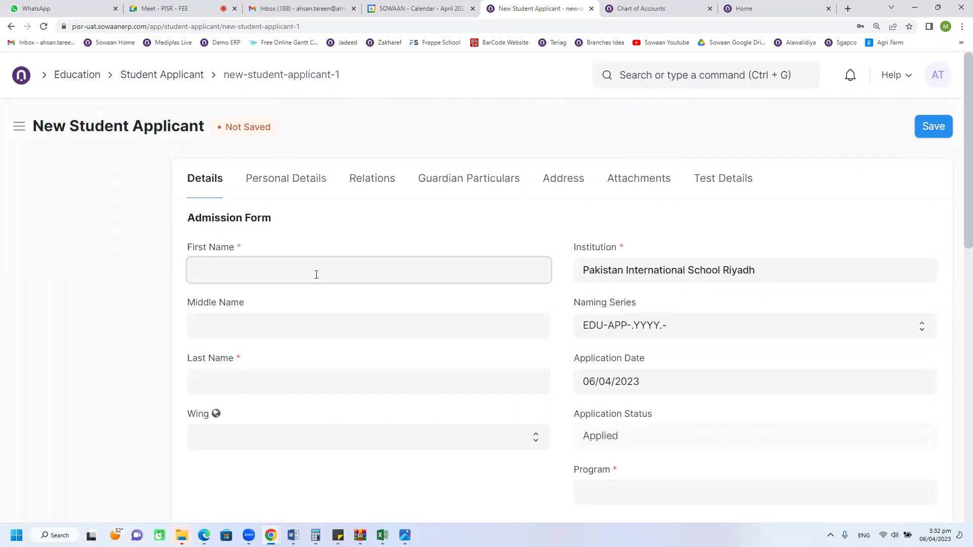
scroll(220, 337, down, 1)
click(220, 338)
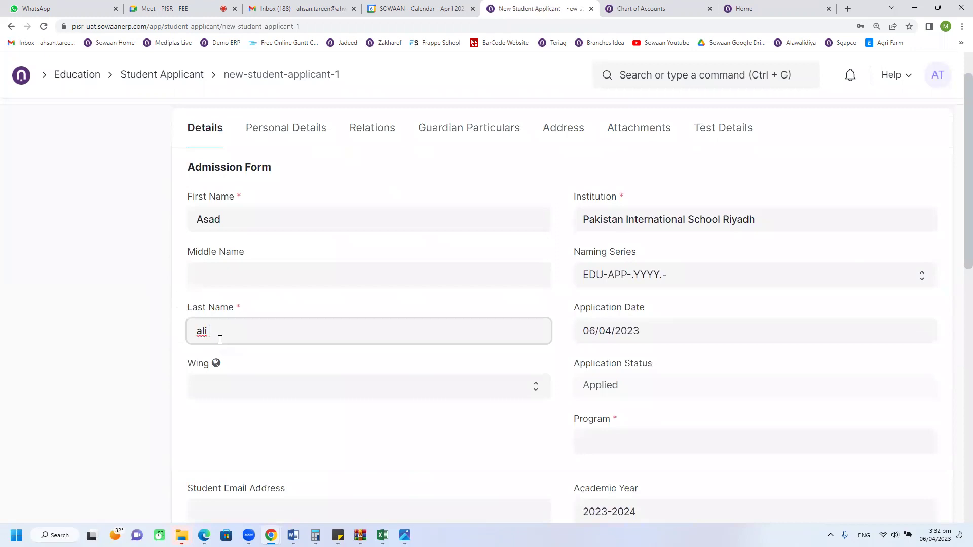
Step: Set Wing to Junior Wing and Program to Grade 1, then list the Student Admission options
click(221, 397)
click(231, 417)
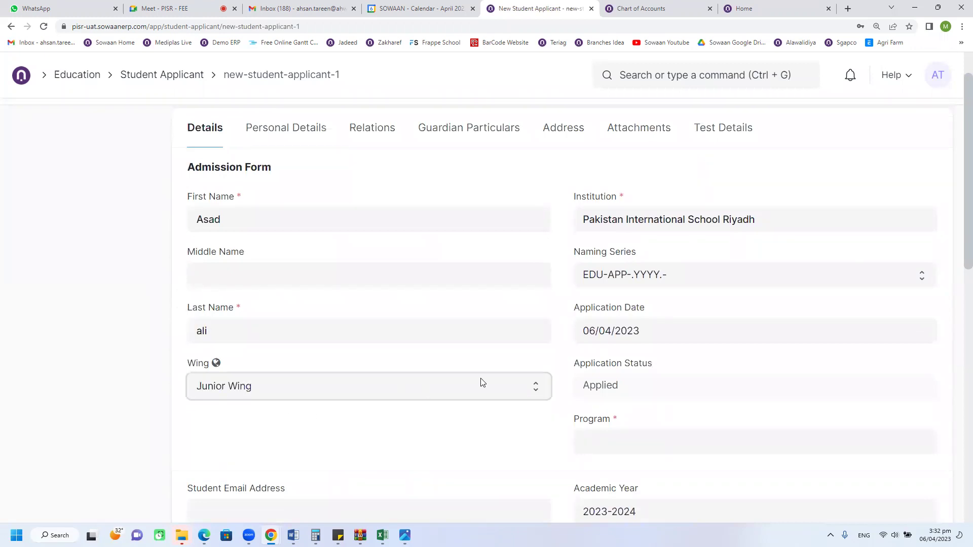
scroll(423, 387, down, 1)
click(630, 403)
text(1)
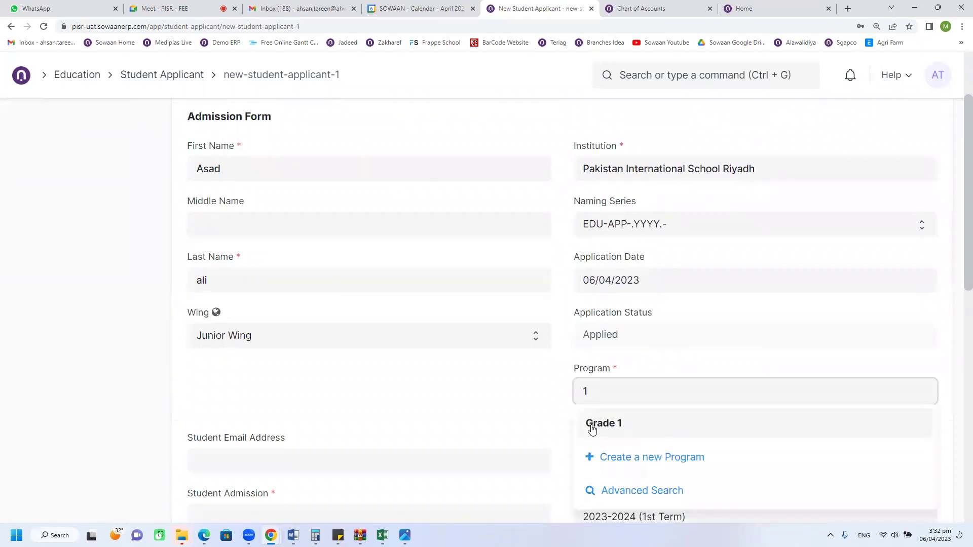
click(592, 424)
scroll(315, 334, down, 3)
click(297, 315)
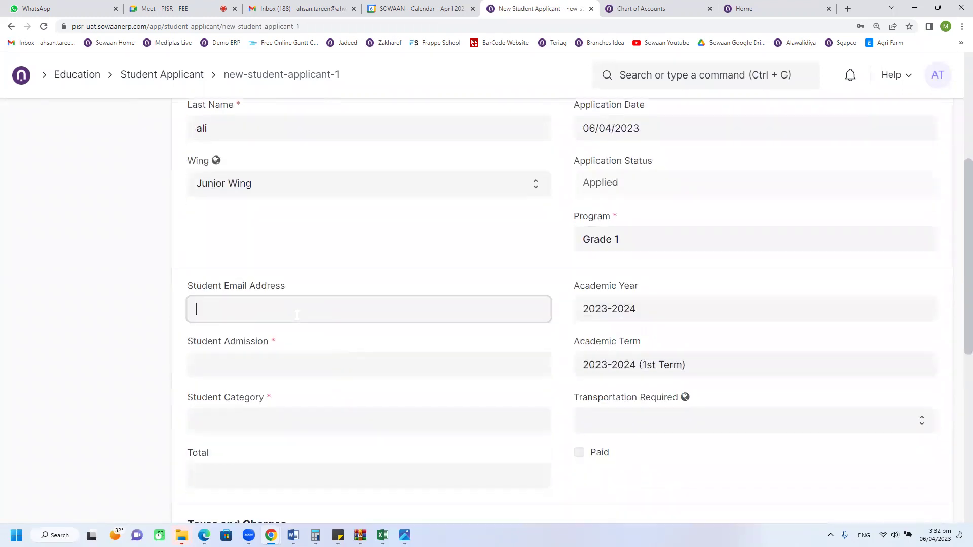
click(285, 366)
scroll(271, 284, down, 2)
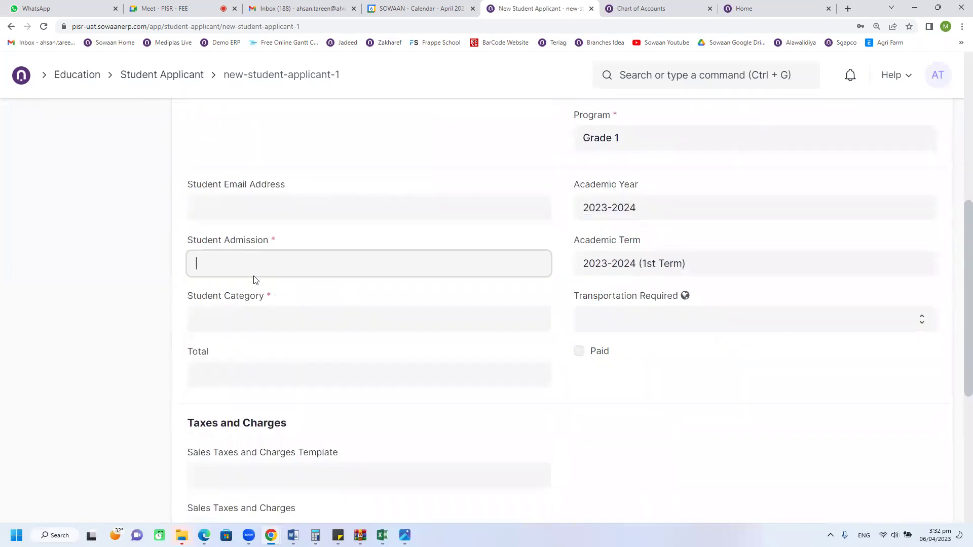
click(277, 261)
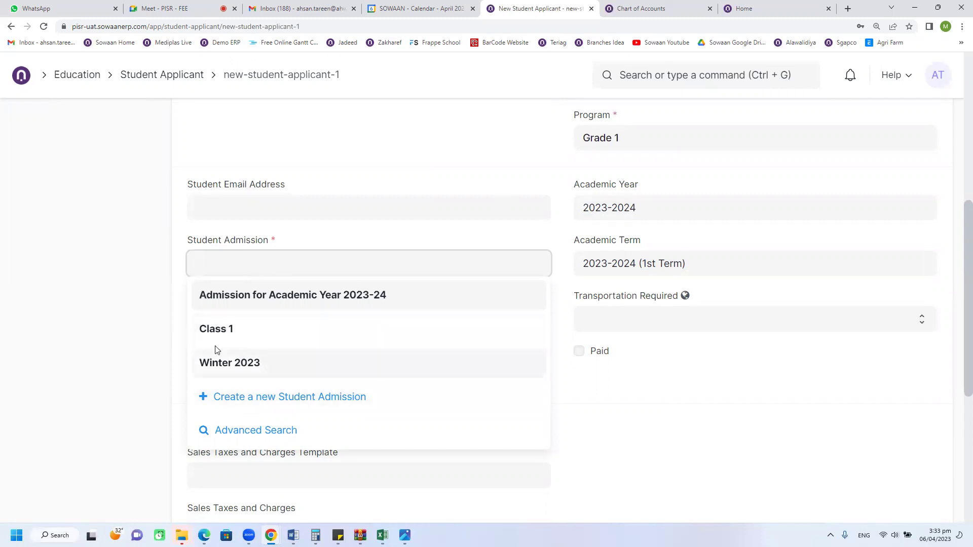
Step: Choose Class 1 as the Student Admission and confirm the Total reads 125.00
click(214, 330)
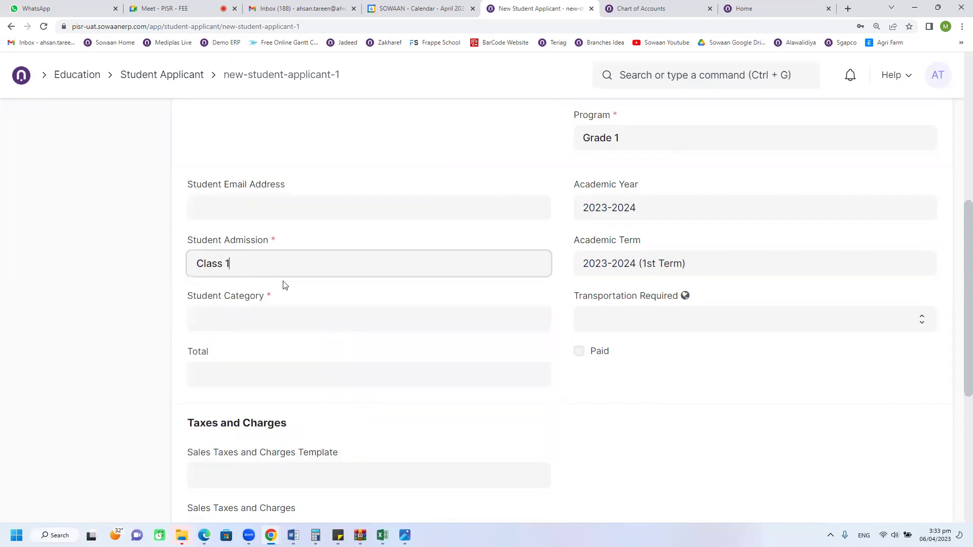
scroll(282, 284, up, 4)
scroll(265, 391, down, 2)
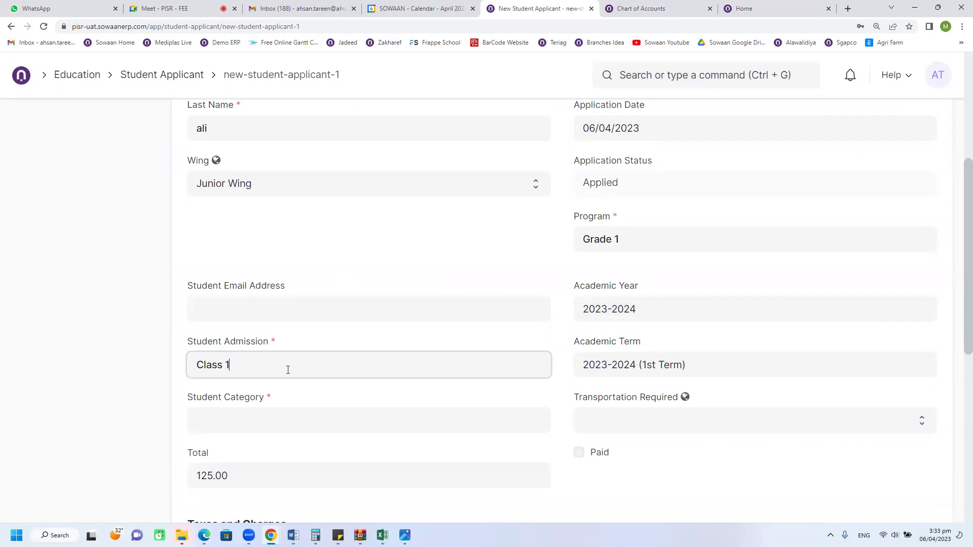
scroll(287, 370, down, 3)
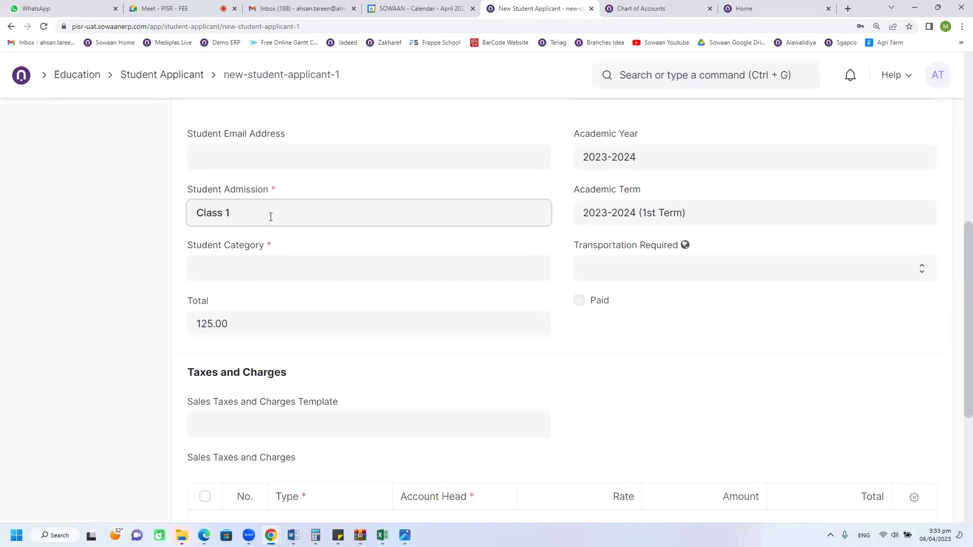
click(273, 265)
click(253, 220)
Step: Set the Student Category to Army Staff
click(284, 270)
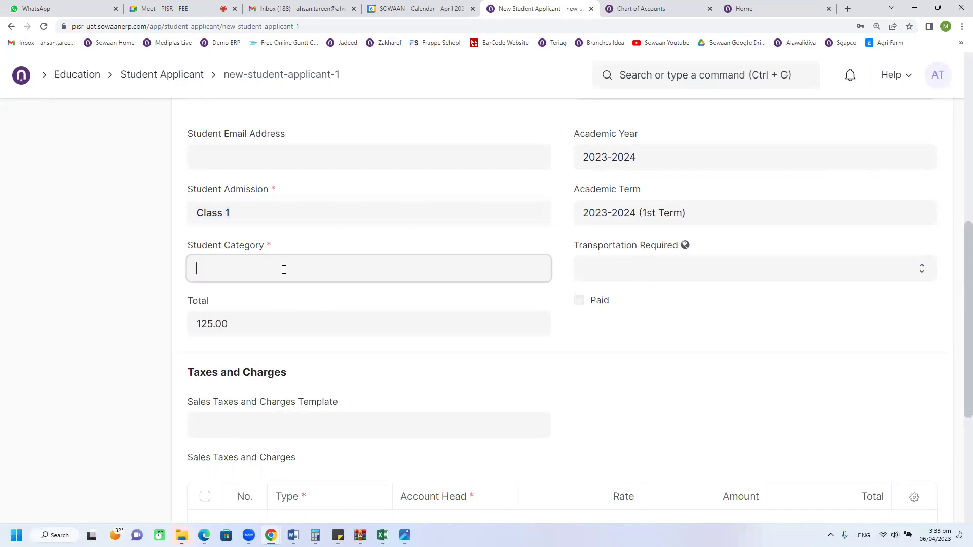
click(250, 263)
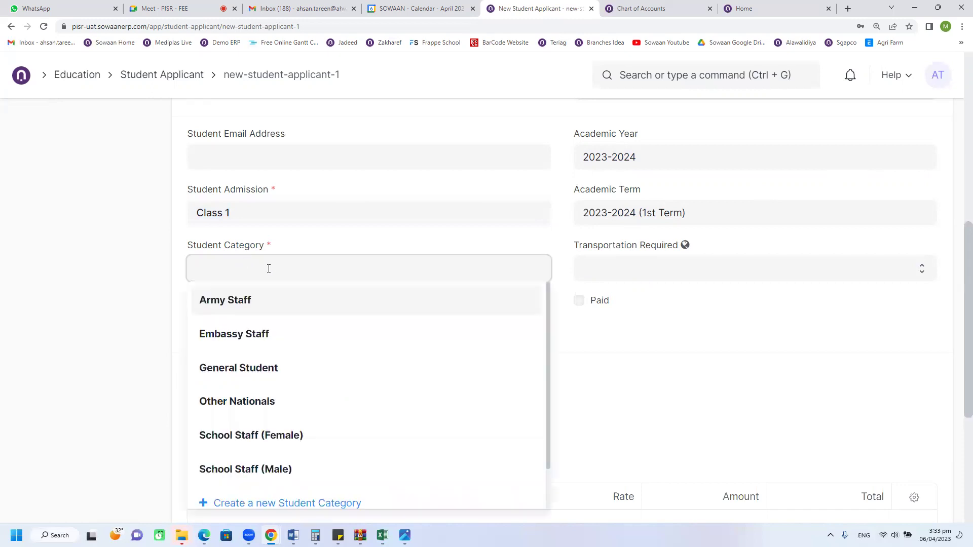
click(253, 295)
scroll(325, 330, up, 8)
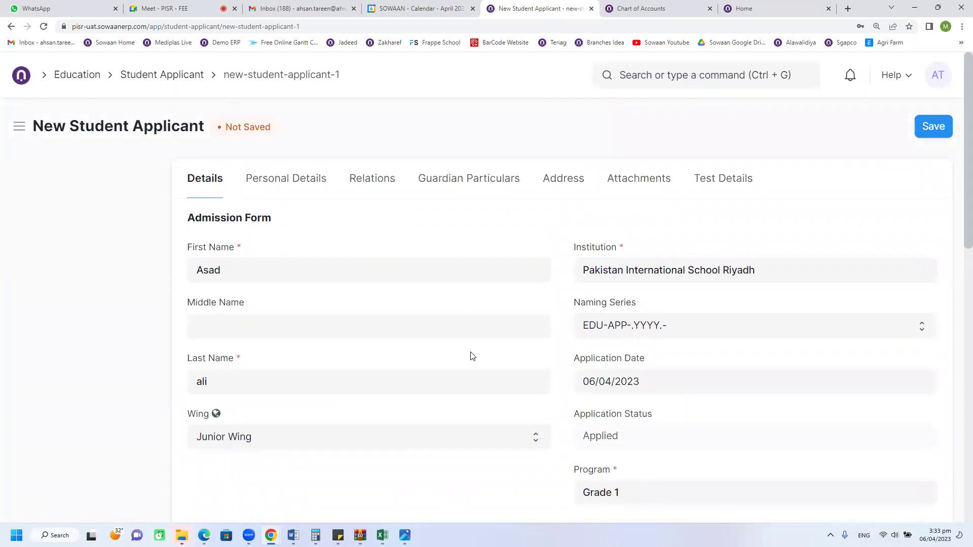
scroll(448, 353, down, 2)
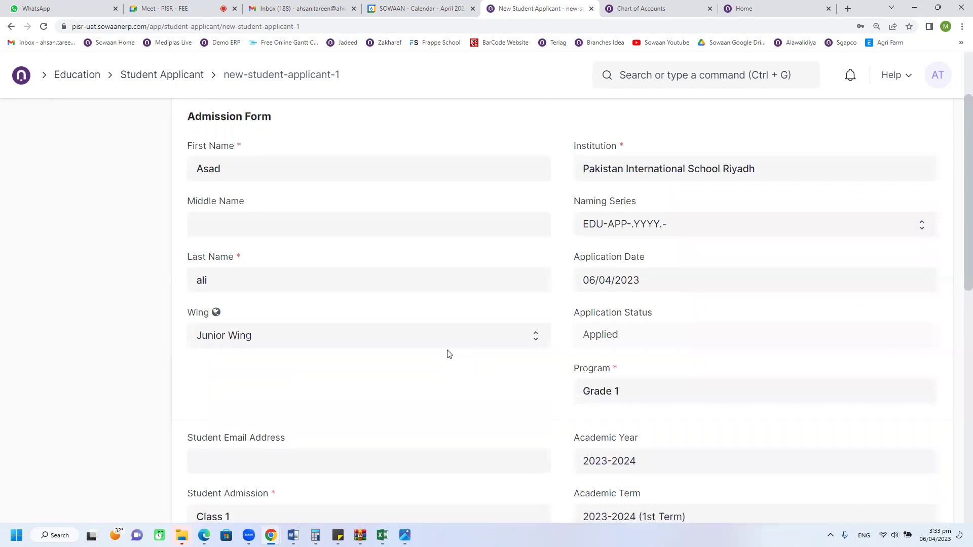
scroll(448, 354, down, 6)
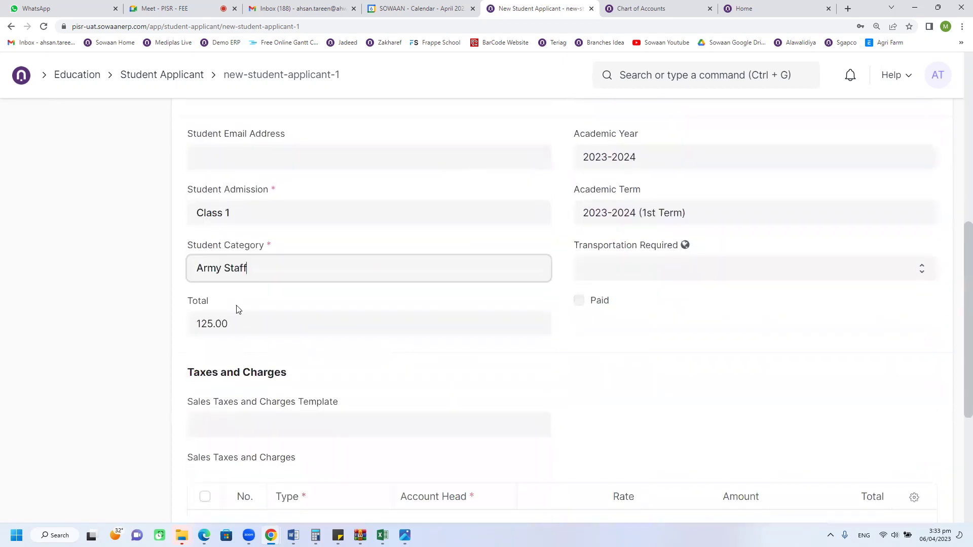
Step: Check the 125 total fee and follow the link to the Class 1 admission record
click(242, 214)
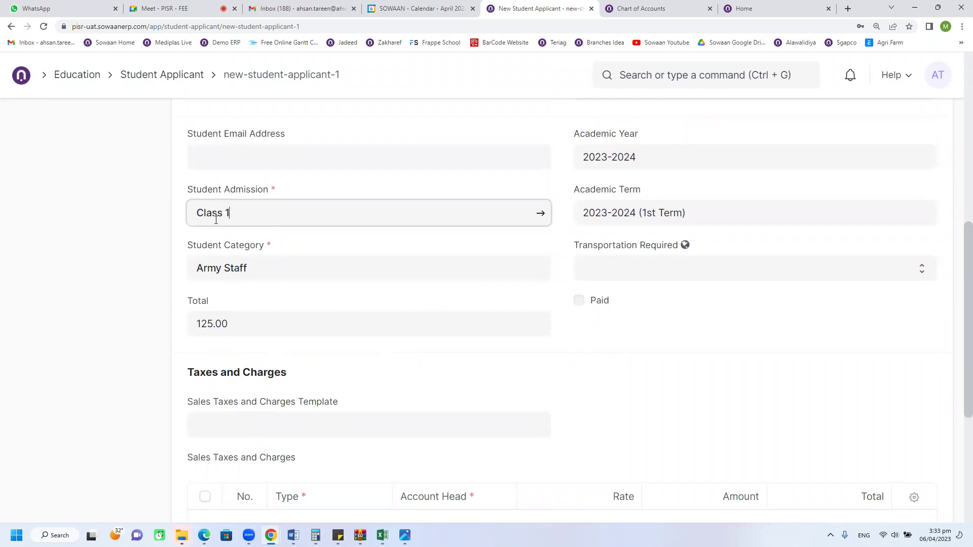
drag(202, 191, 263, 192)
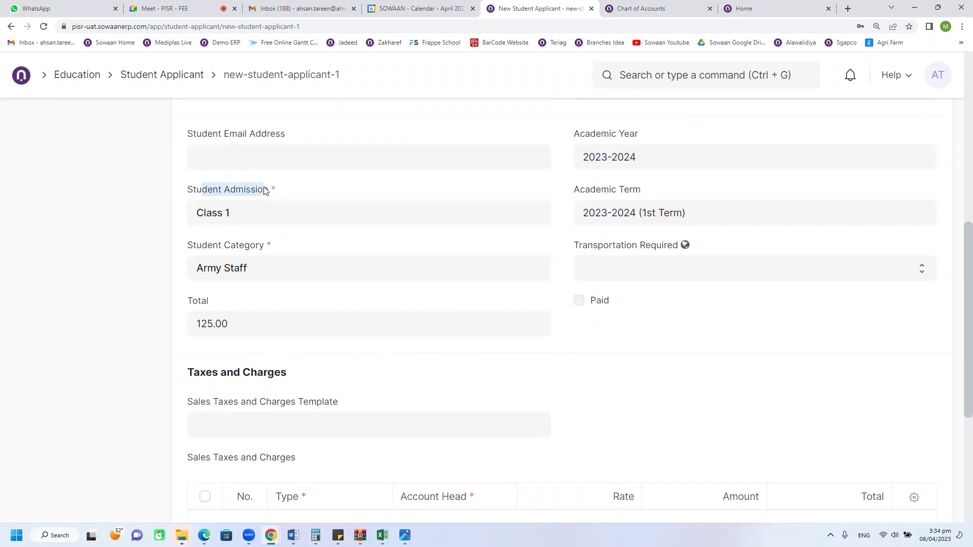
click(249, 201)
click(233, 212)
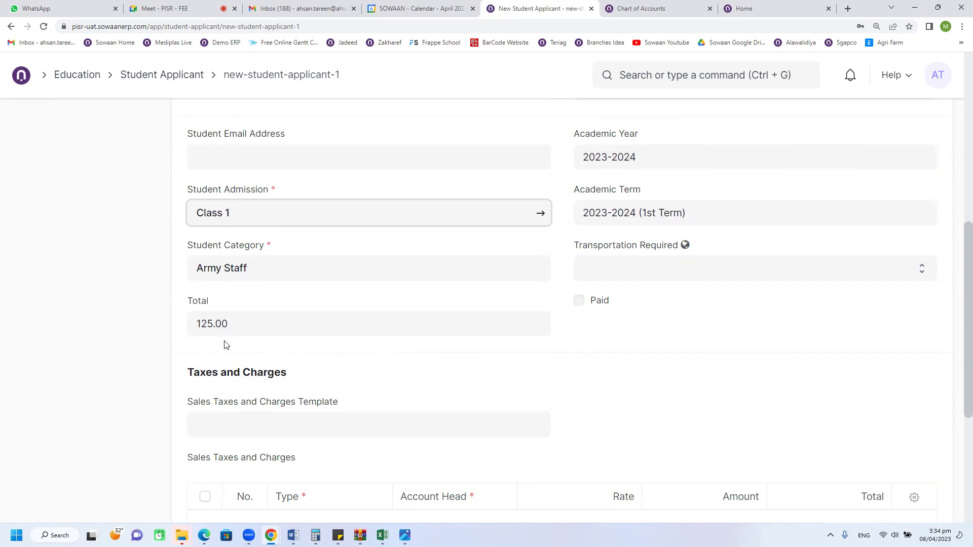
click(223, 321)
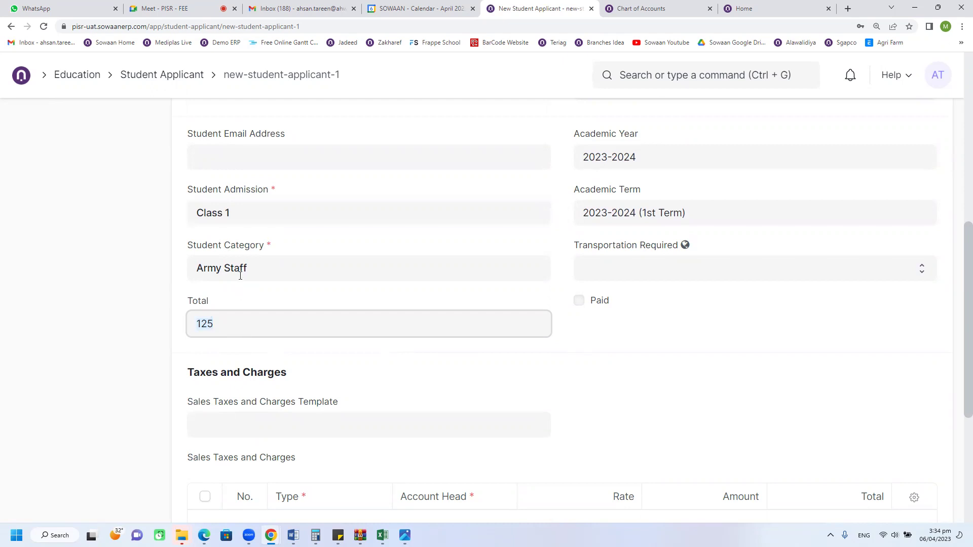
click(241, 213)
click(238, 320)
click(252, 212)
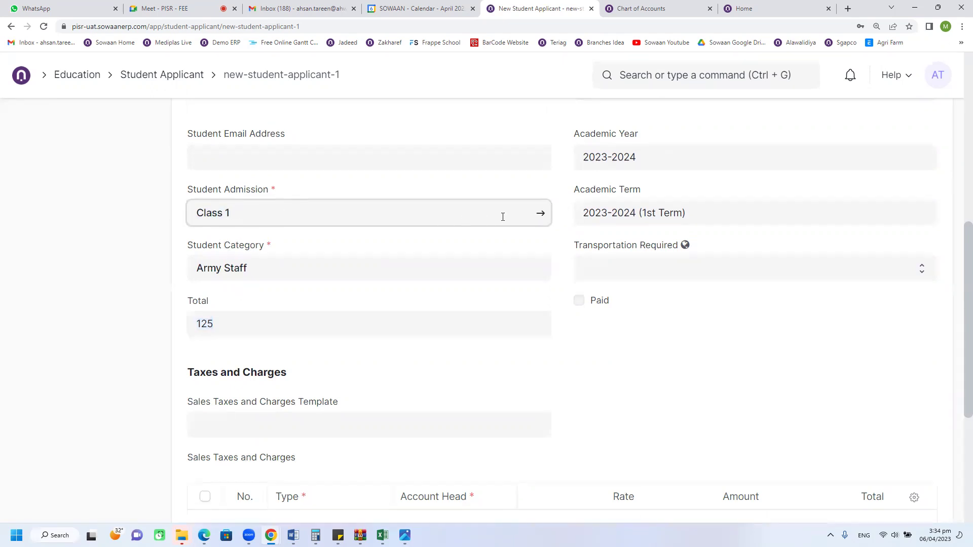
click(541, 215)
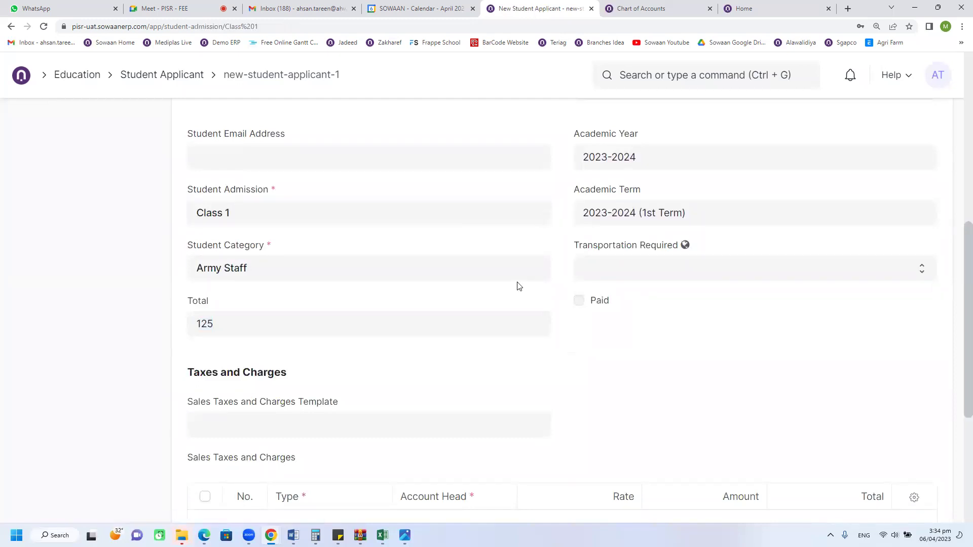
click(356, 224)
Step: Open the Class 1 admission and review its 01/04/2023–30/04/2023 dates and eligibility details
click(540, 212)
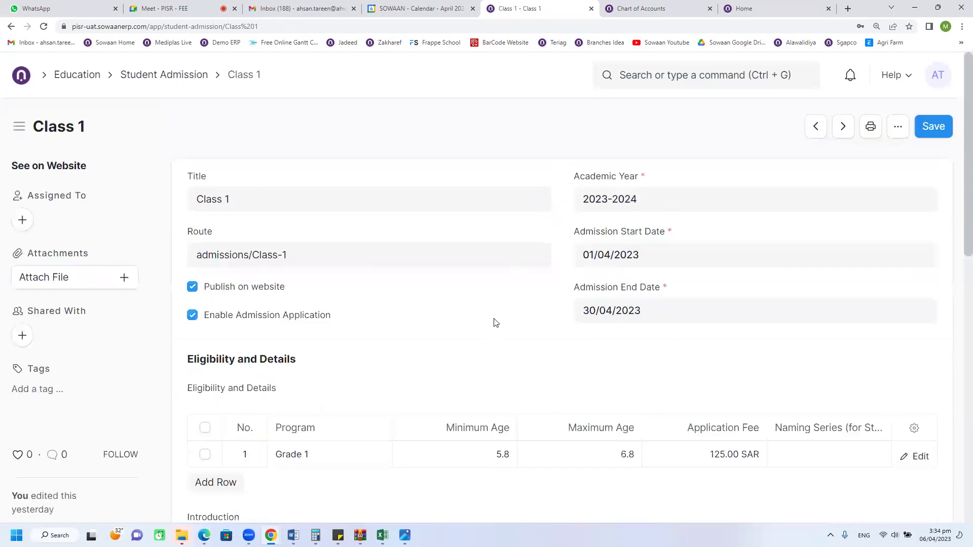
scroll(497, 324, down, 3)
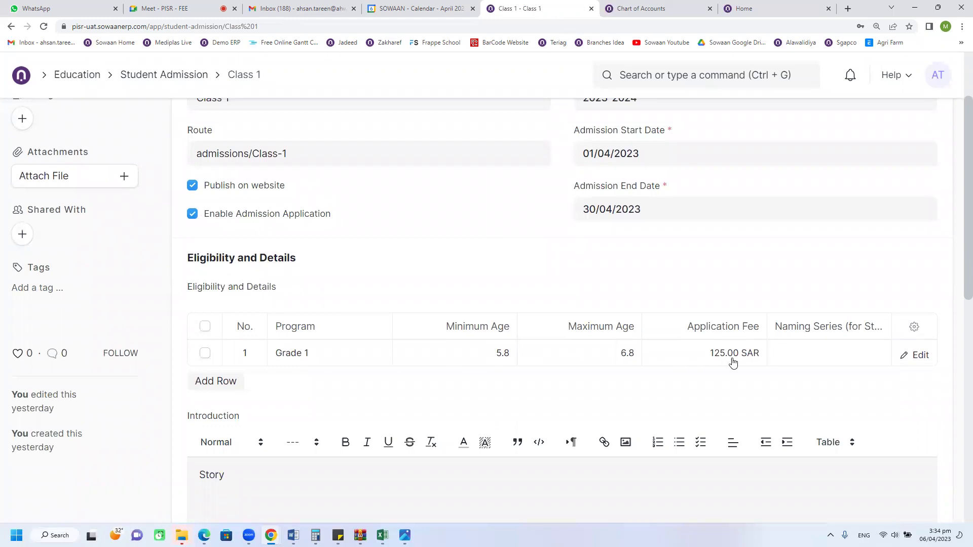
scroll(733, 361, up, 1)
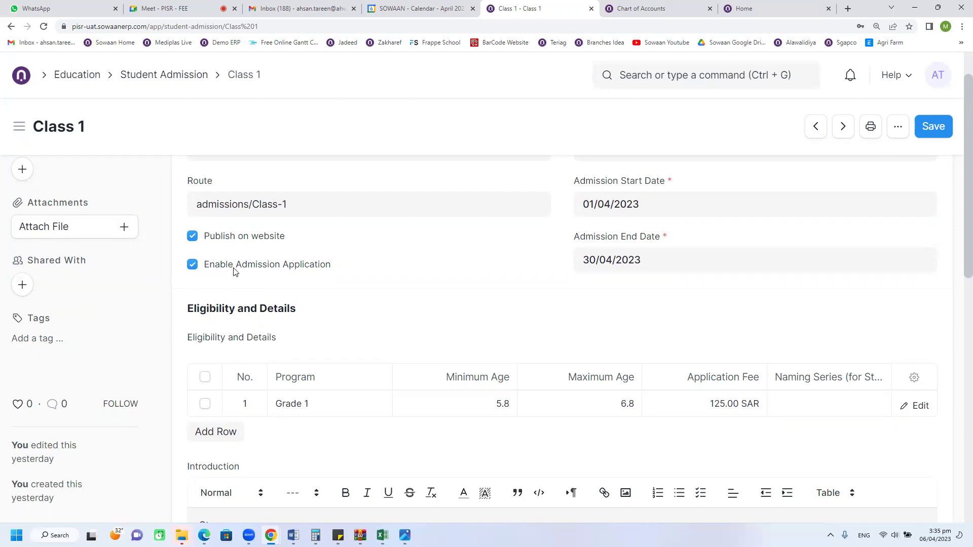
scroll(423, 285, down, 2)
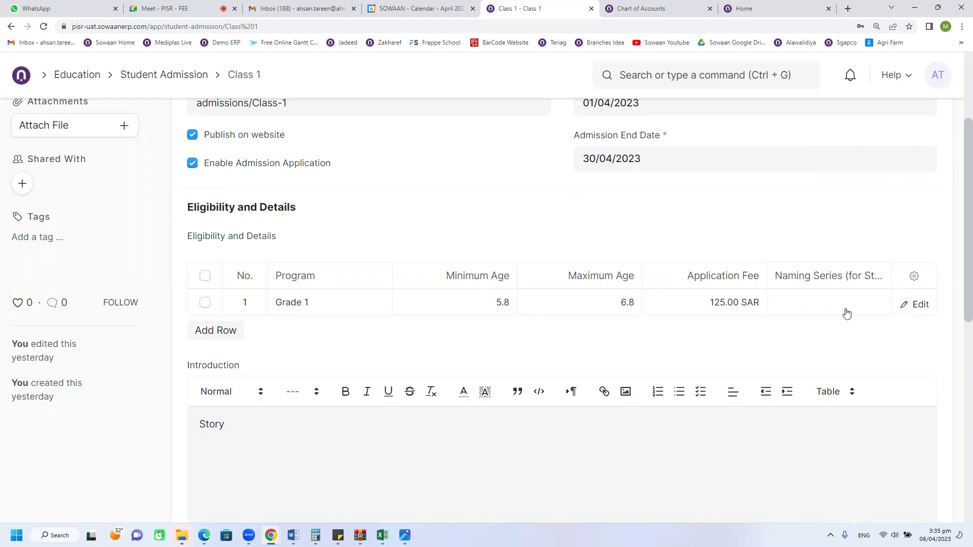
Step: Apply the KSA VAT 15% tax template to the Grade 1 eligibility row and save Class 1
click(918, 305)
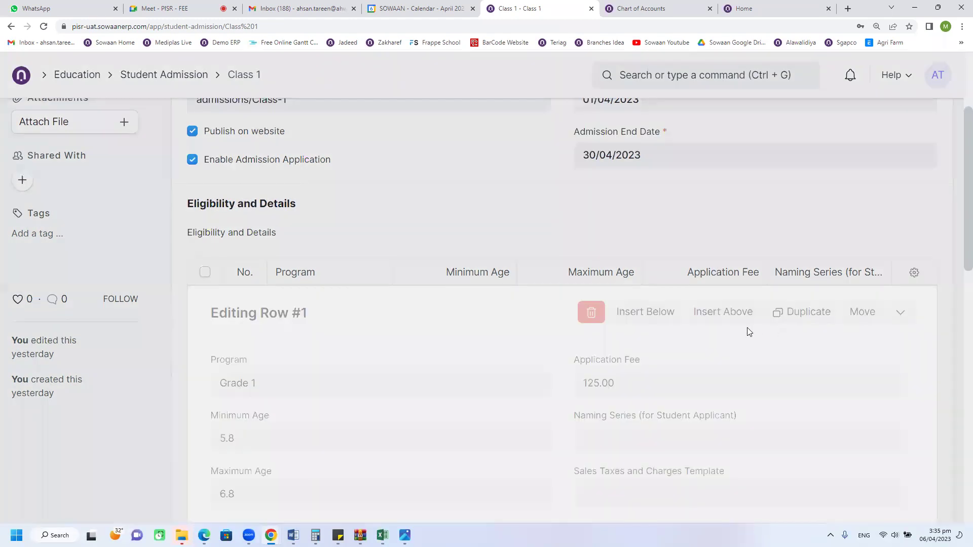
click(593, 343)
click(593, 243)
click(599, 340)
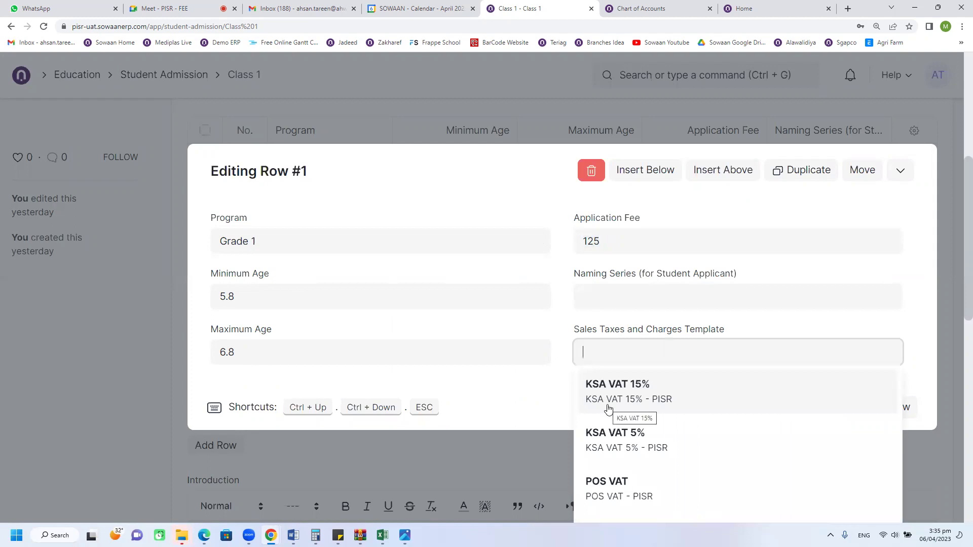
click(588, 239)
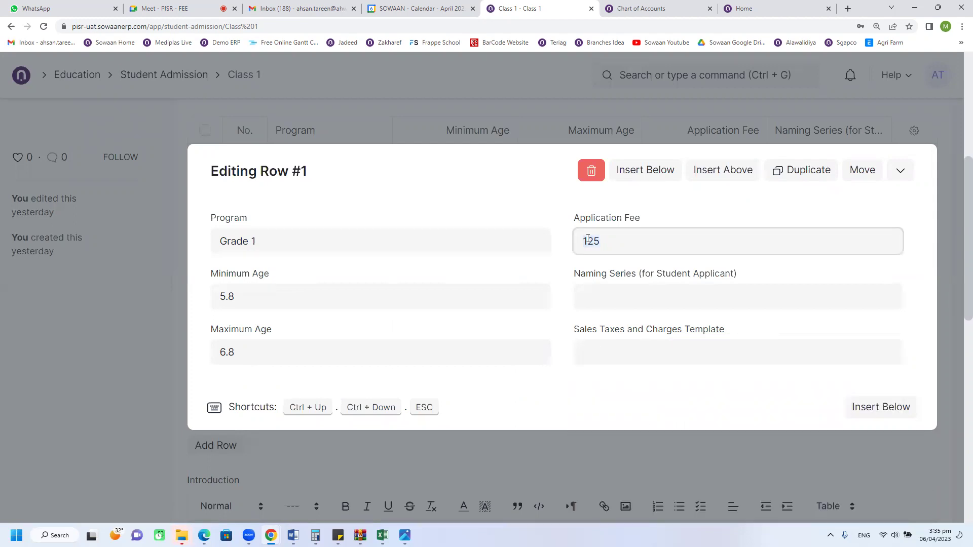
click(584, 347)
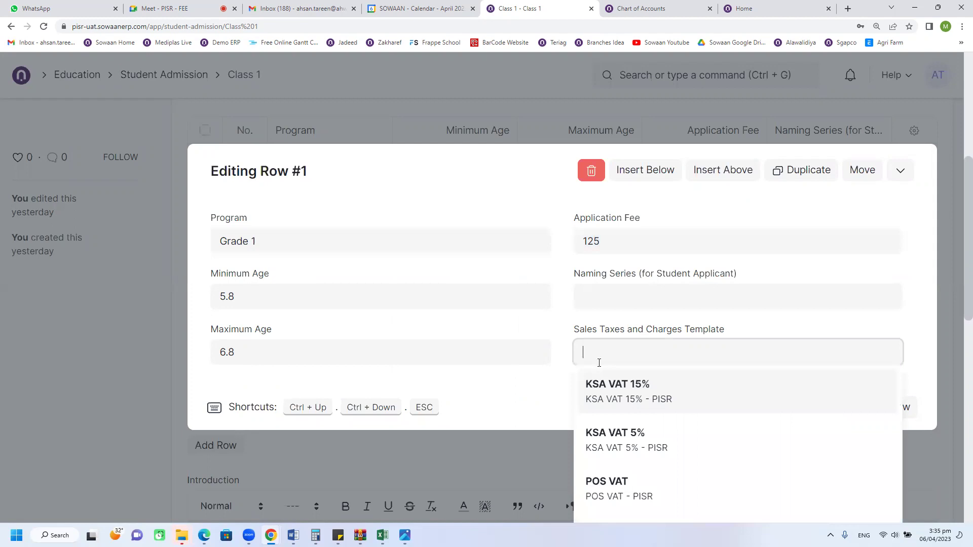
click(596, 396)
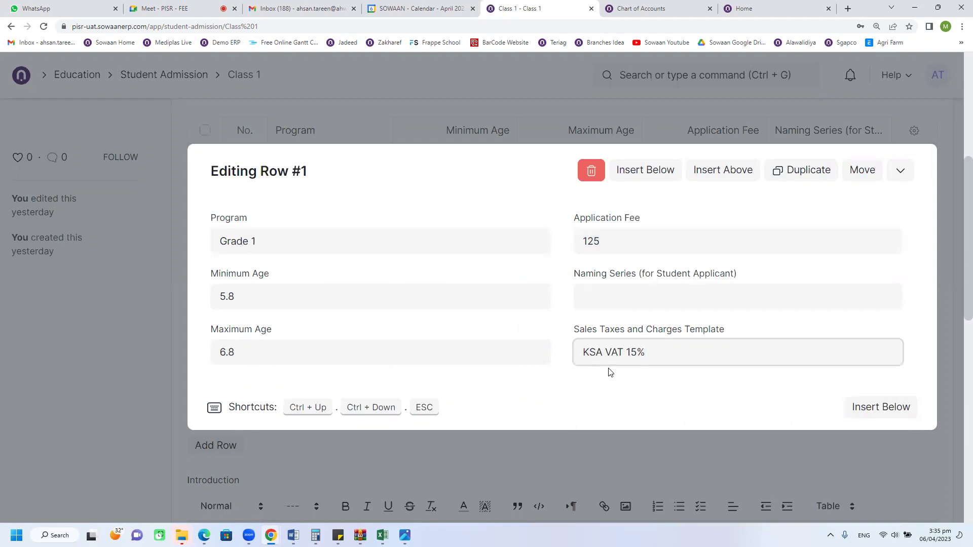
click(151, 302)
scroll(808, 250, up, 3)
key(ctrl+s)
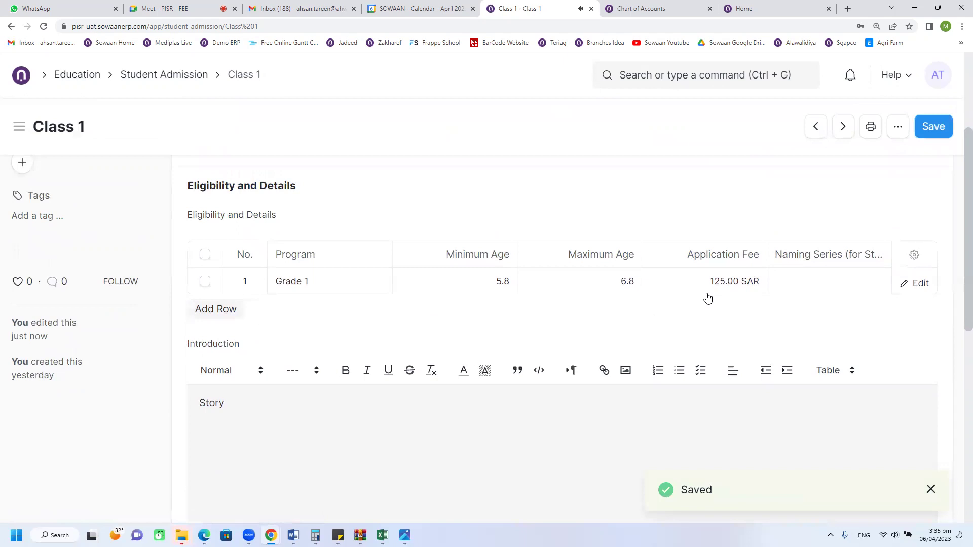
Step: Go back to the new applicant form and review Total 125.00 and the empty Taxes and Charges table
click(15, 31)
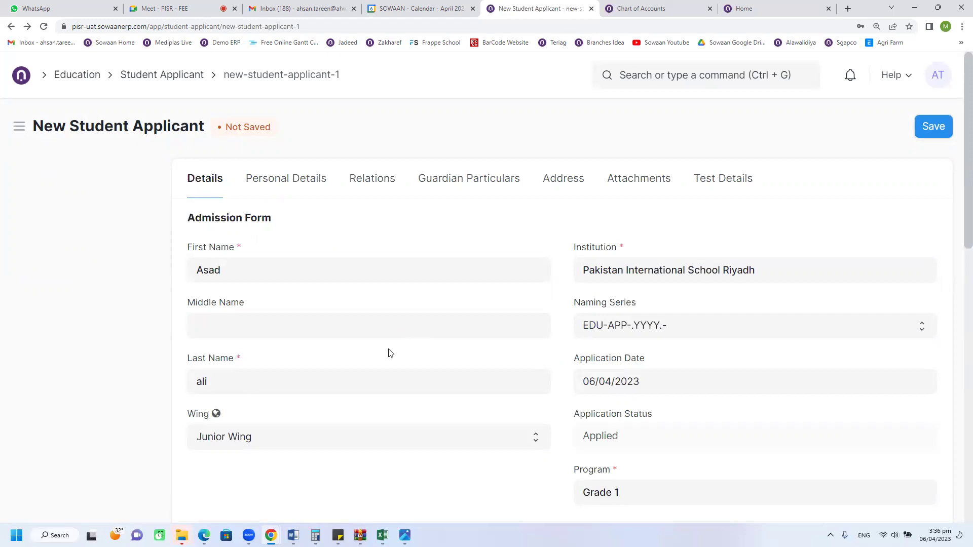
scroll(390, 353, down, 1)
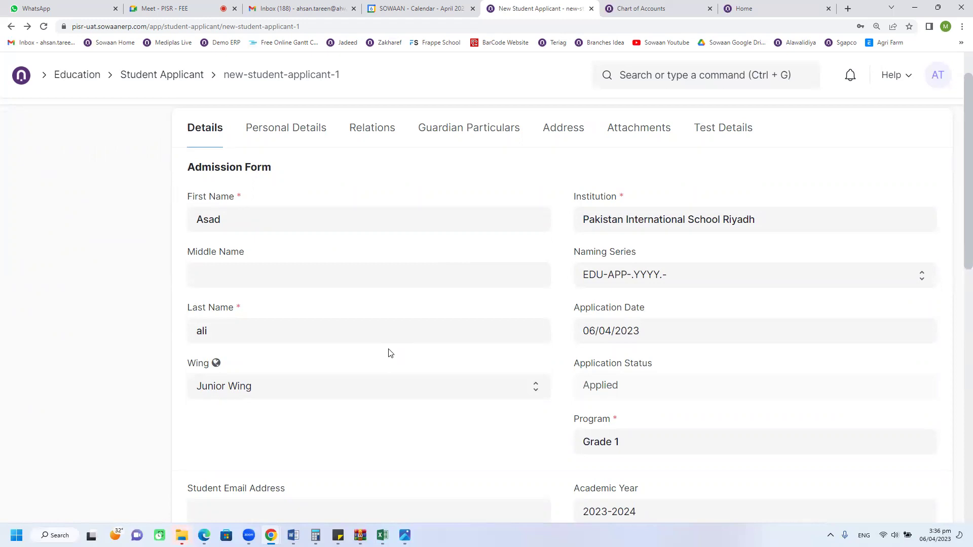
scroll(390, 353, down, 1)
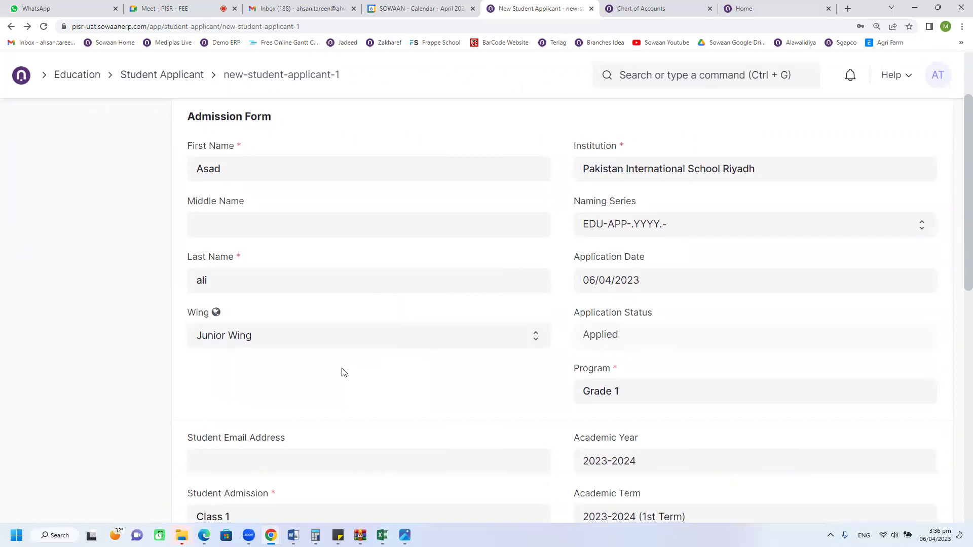
scroll(342, 373, down, 1)
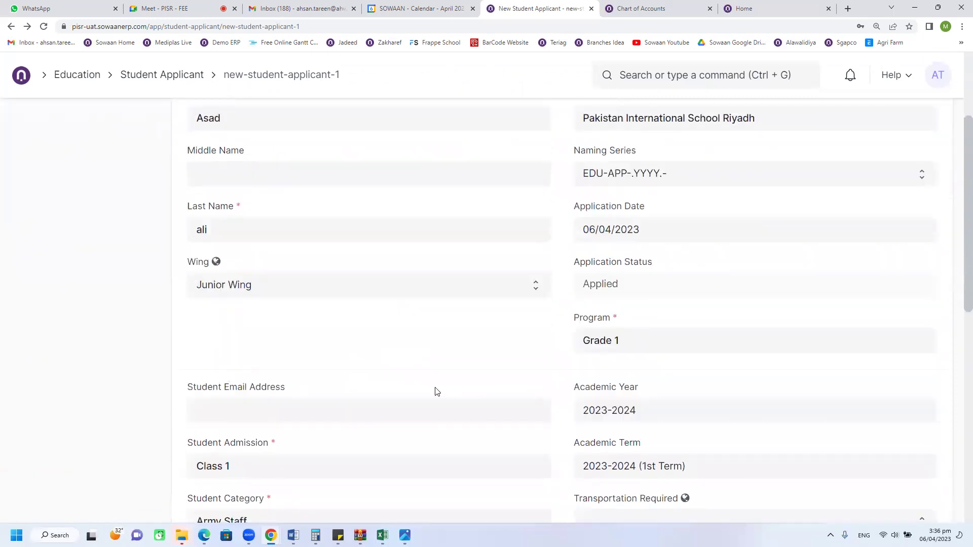
scroll(436, 392, down, 3)
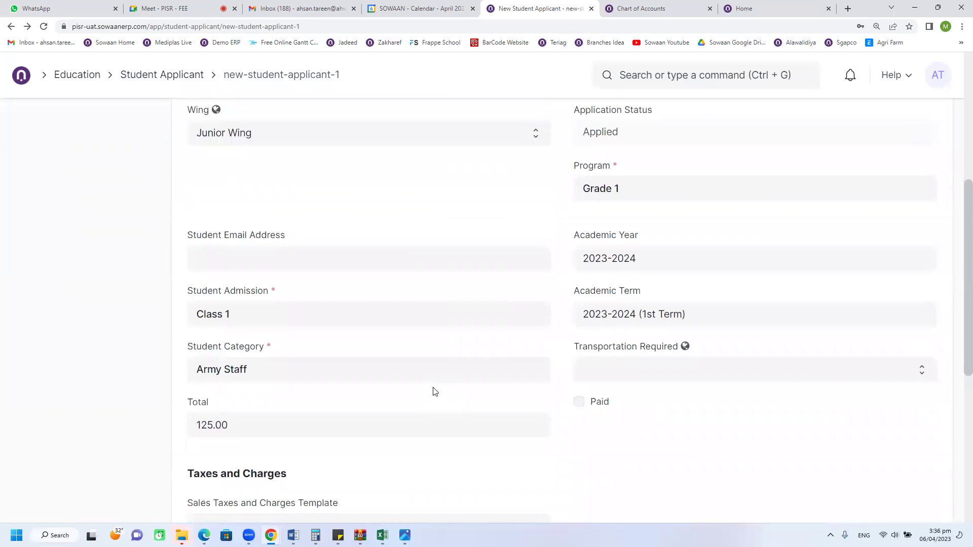
scroll(434, 392, down, 1)
scroll(256, 337, down, 1)
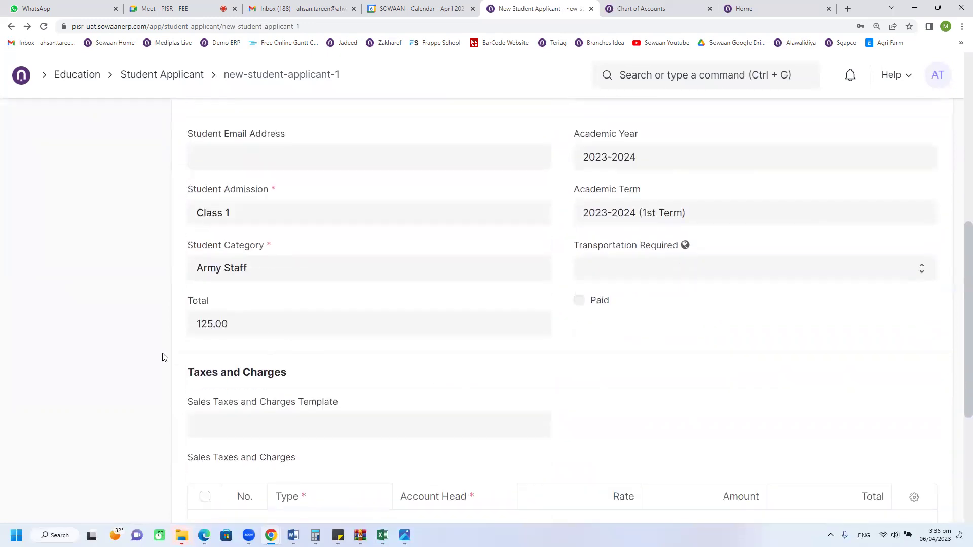
scroll(270, 327, down, 2)
Step: Apply the KSA VAT 15% tax template, adding 18.75 SAR VAT for a 143.75 SAR total
click(271, 322)
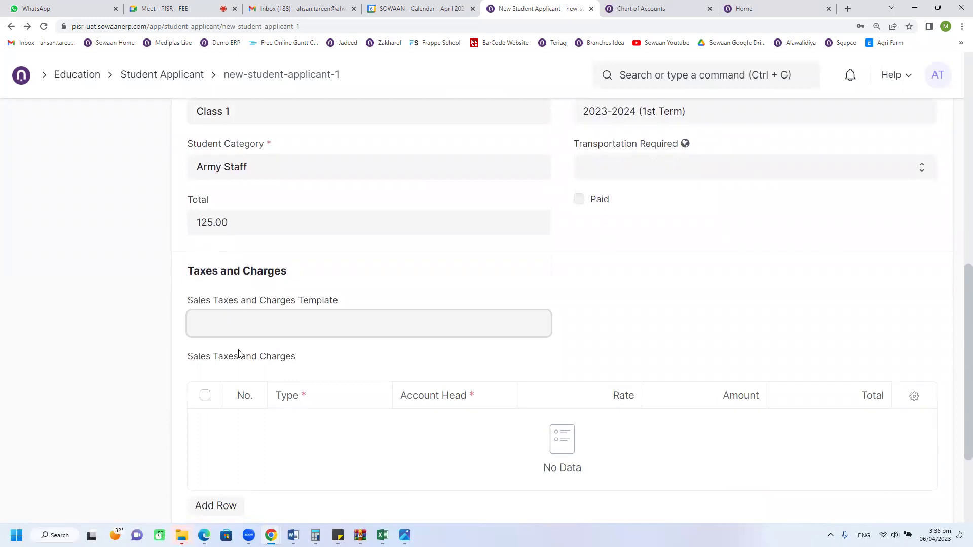
click(232, 326)
click(223, 361)
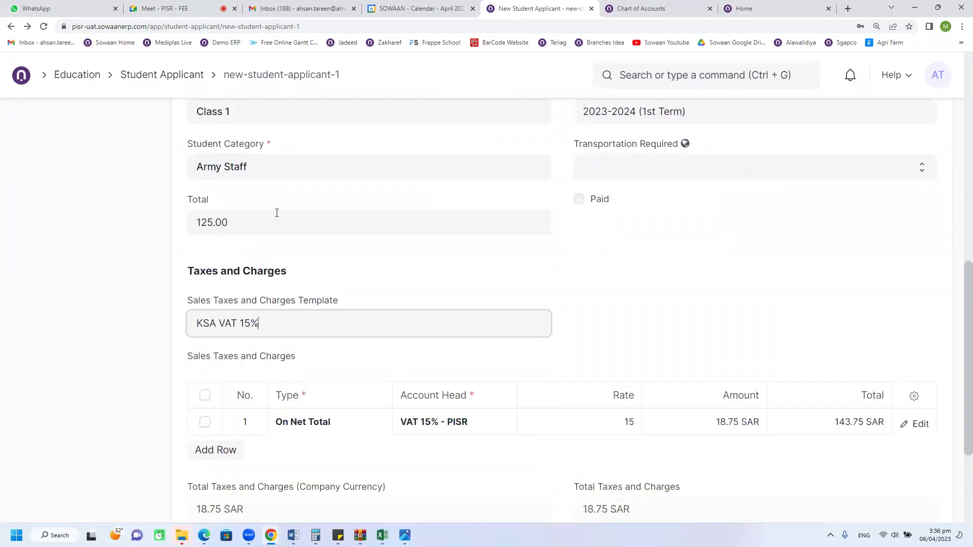
Step: Review the Class 1 admission link and the filled payment and income accounts
scroll(283, 231, up, 1)
click(244, 172)
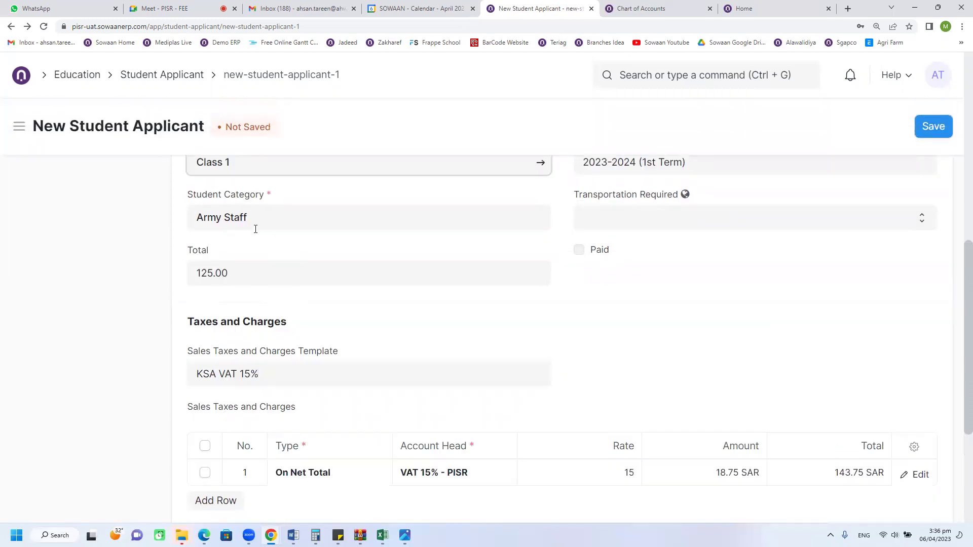
scroll(473, 330, down, 2)
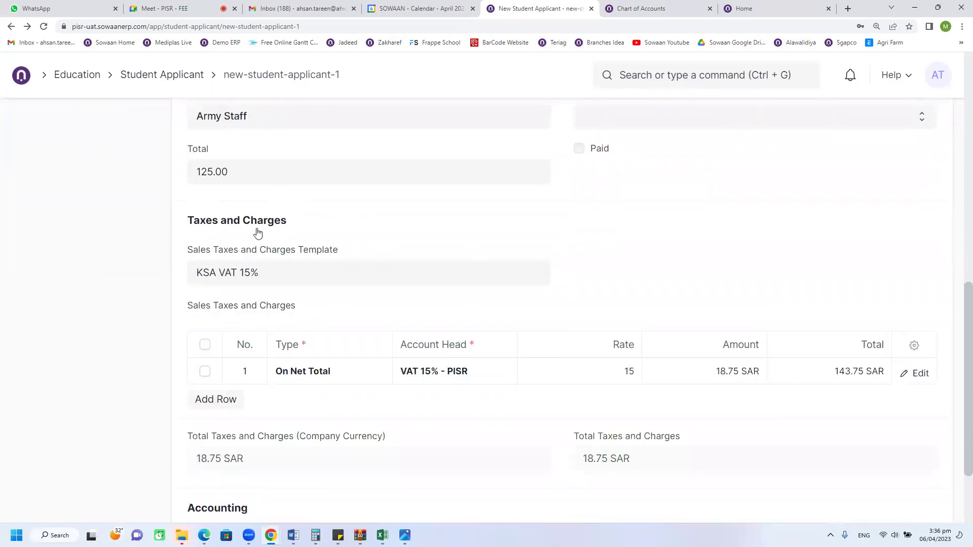
scroll(608, 362, down, 2)
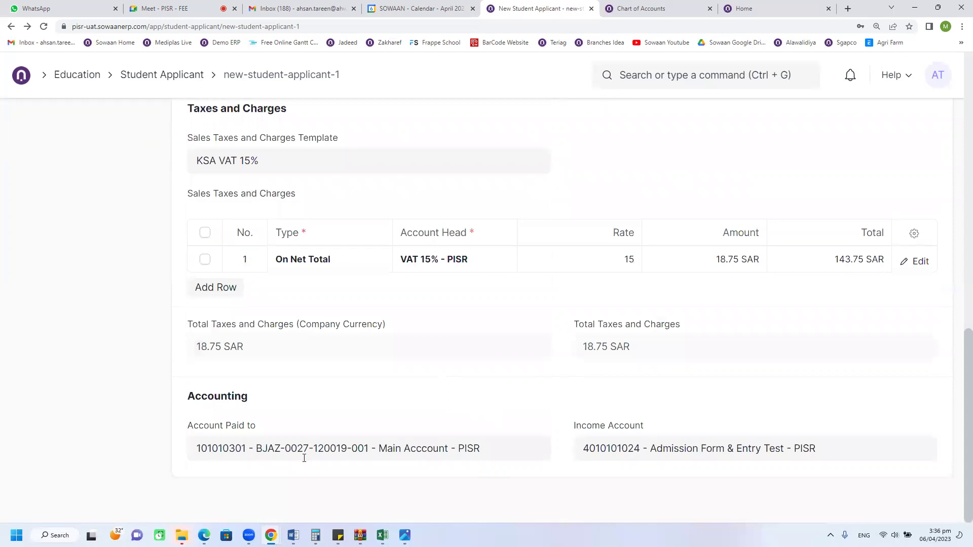
click(360, 451)
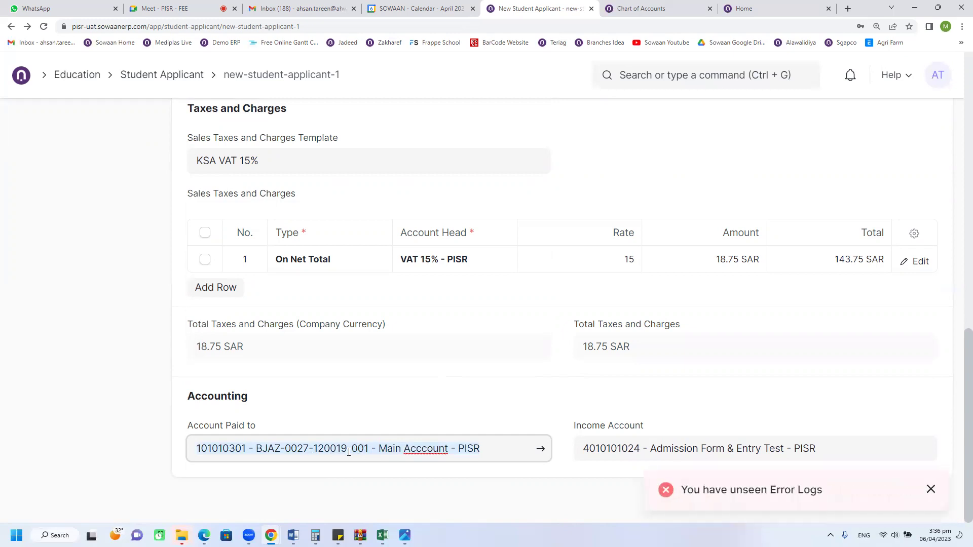
click(668, 452)
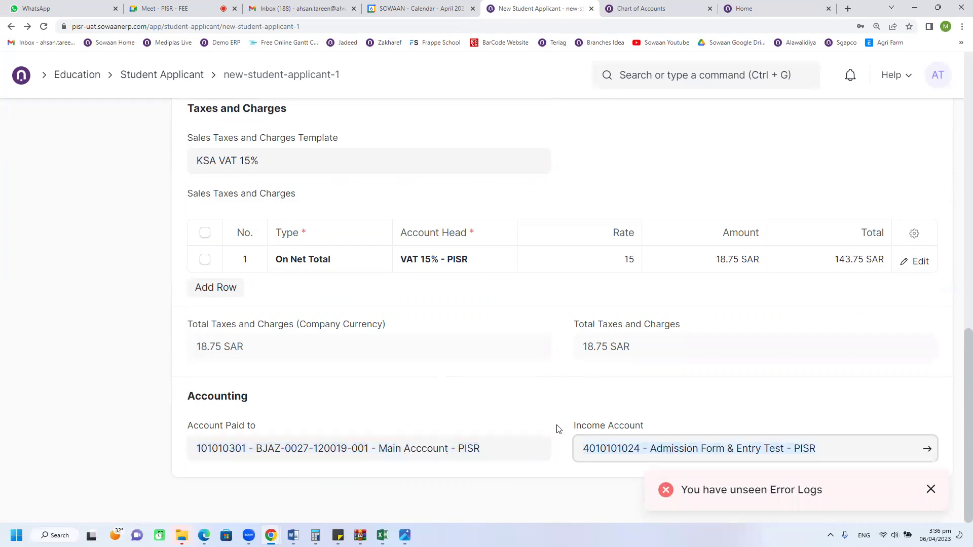
scroll(500, 388, up, 10)
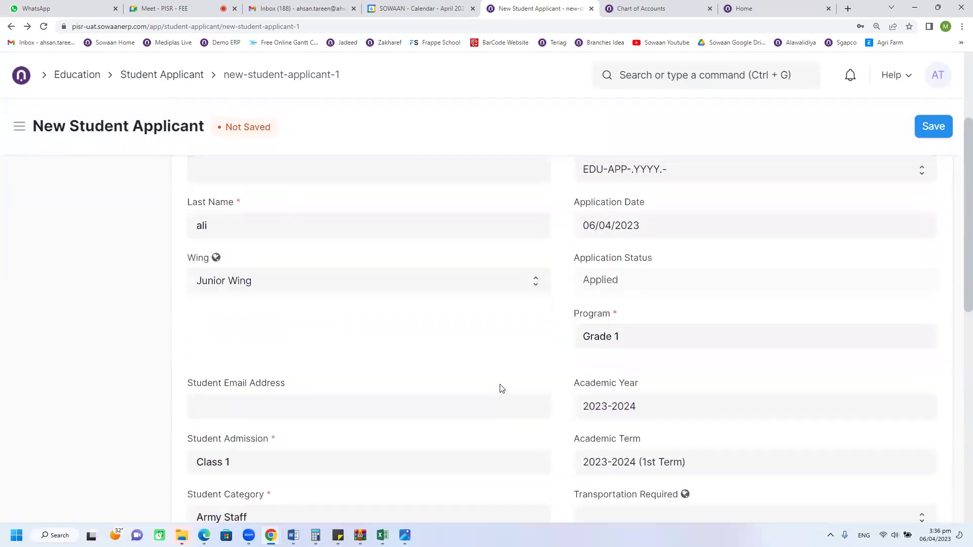
scroll(420, 387, down, 5)
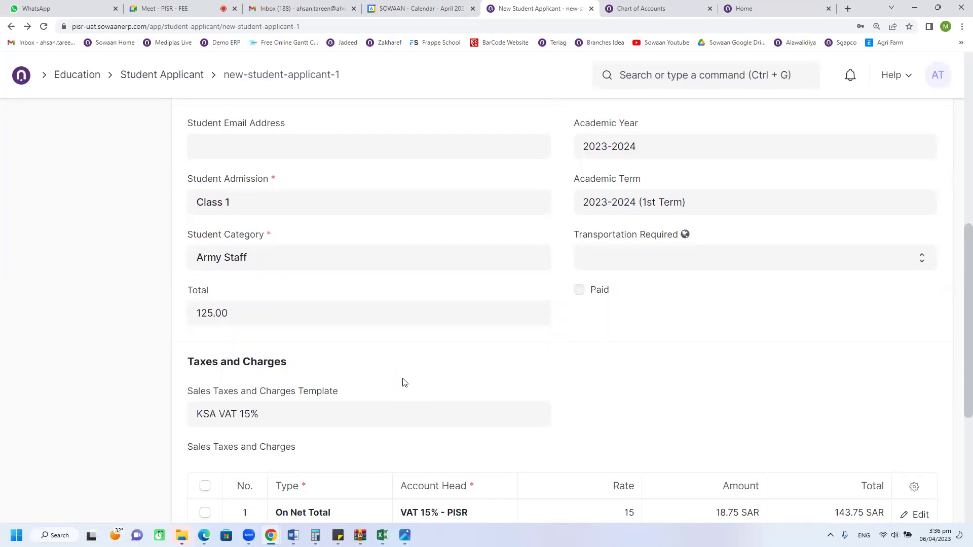
scroll(448, 282, up, 8)
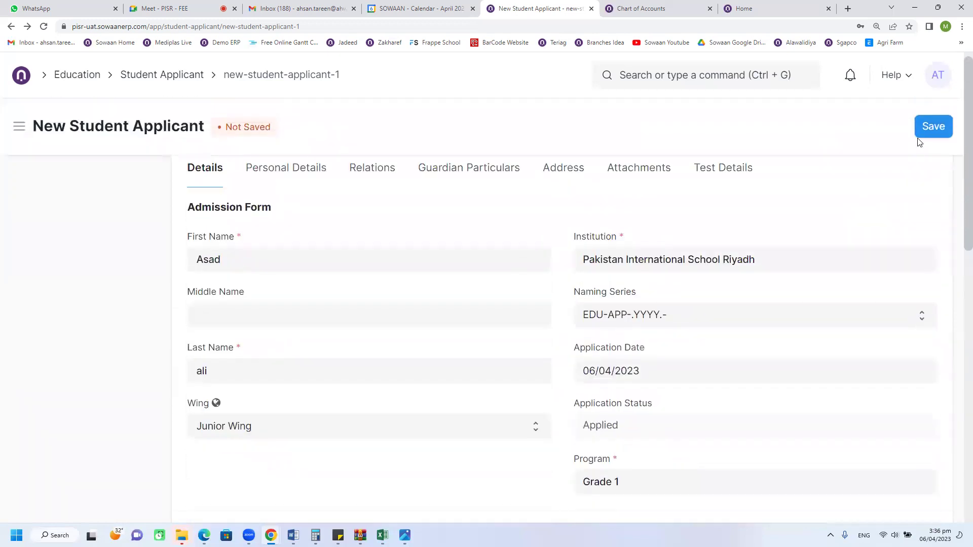
Step: Try saving, dismiss the missing-fields warning and check the admission details
click(930, 128)
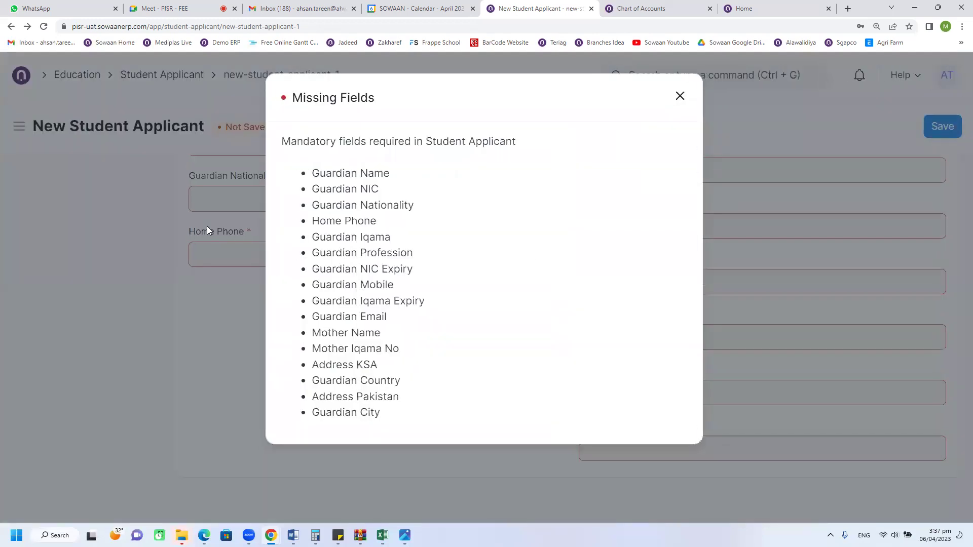
click(207, 226)
scroll(252, 328, up, 3)
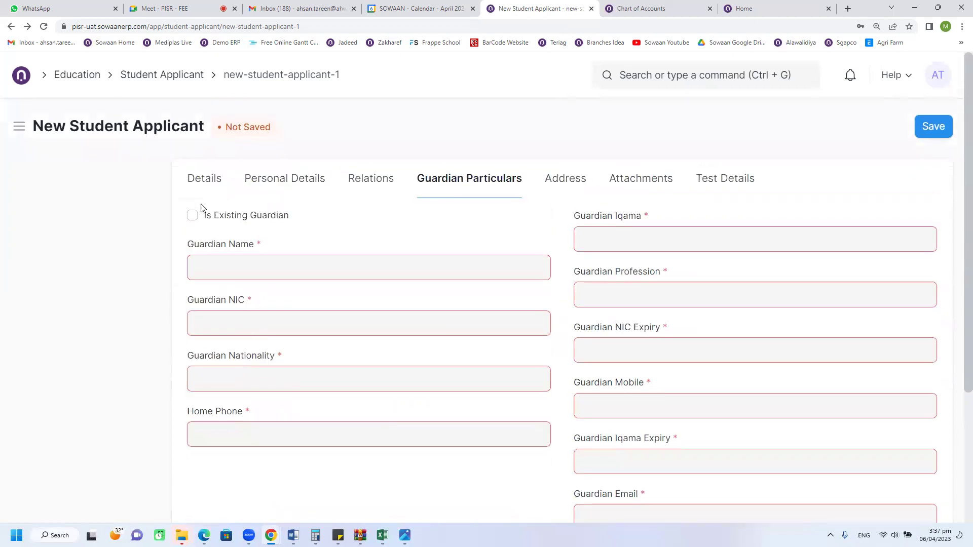
click(203, 187)
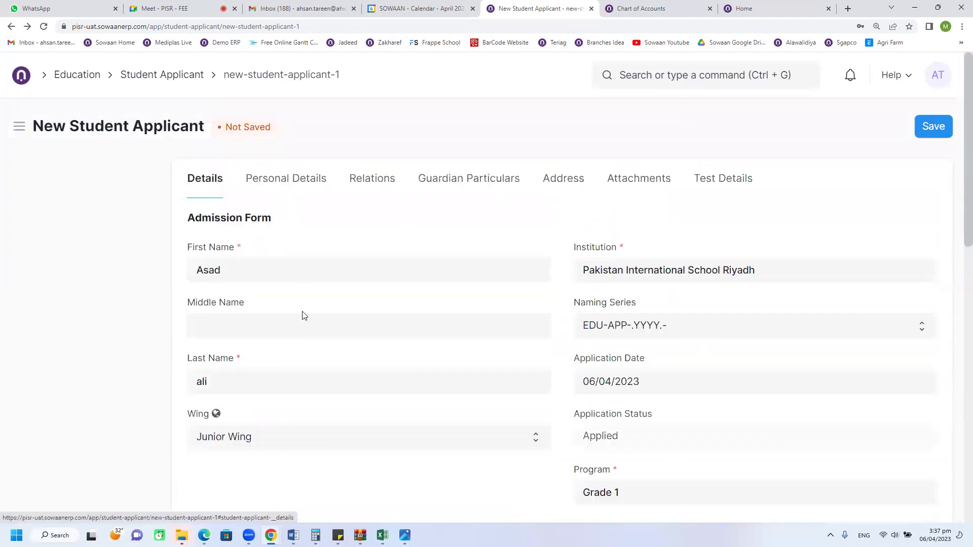
click(454, 187)
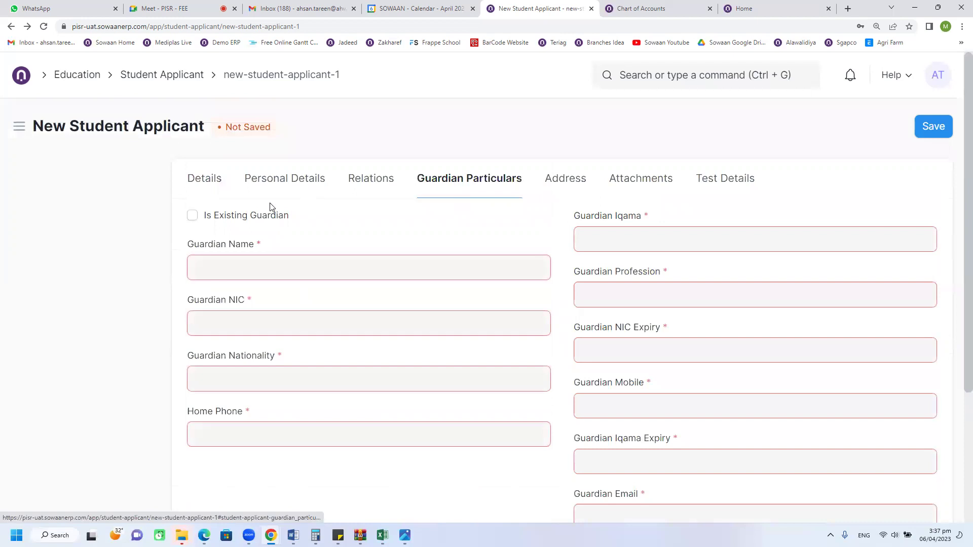
click(192, 215)
click(624, 235)
text(11)
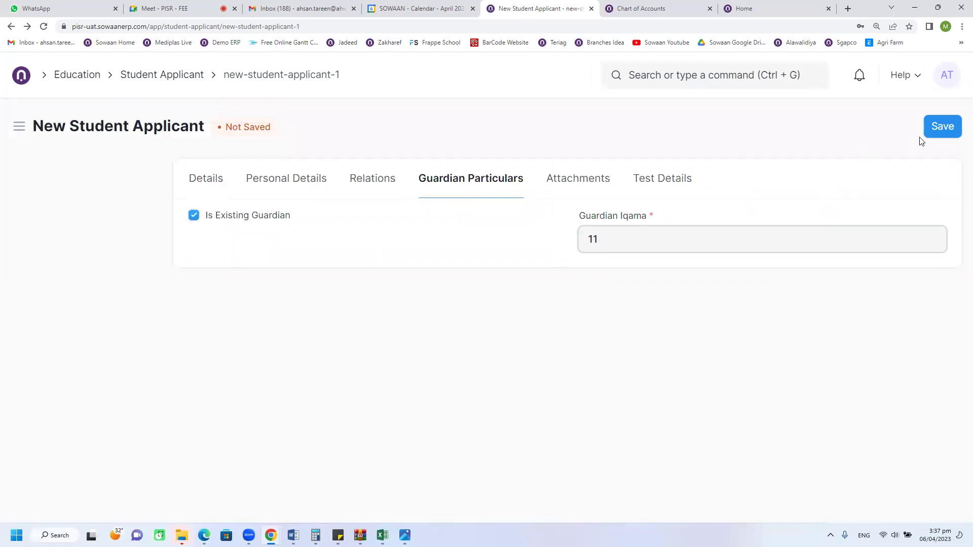
click(935, 131)
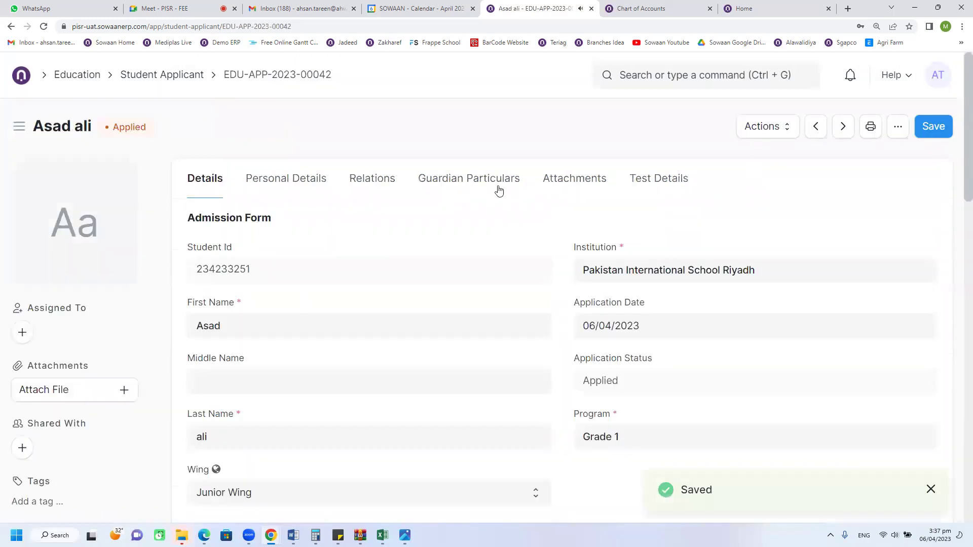
click(429, 192)
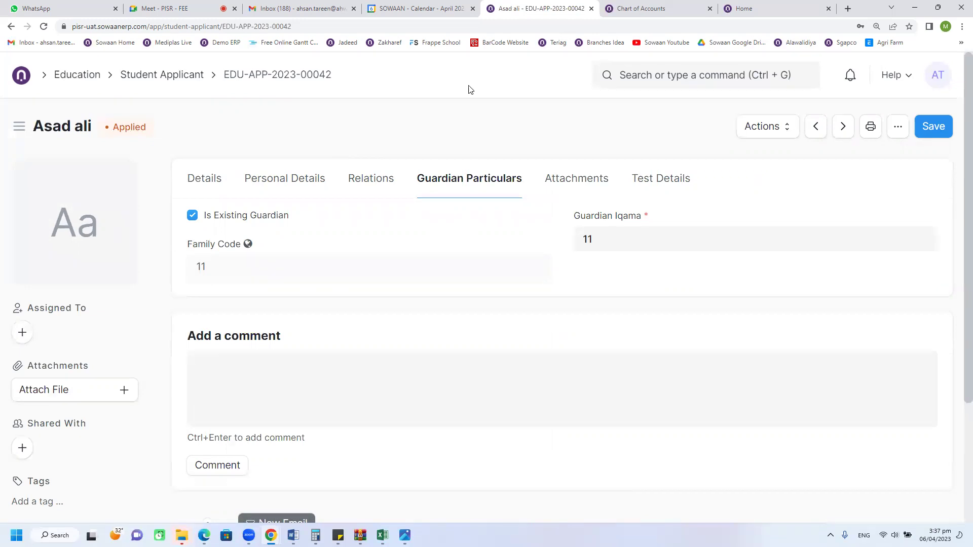
click(633, 6)
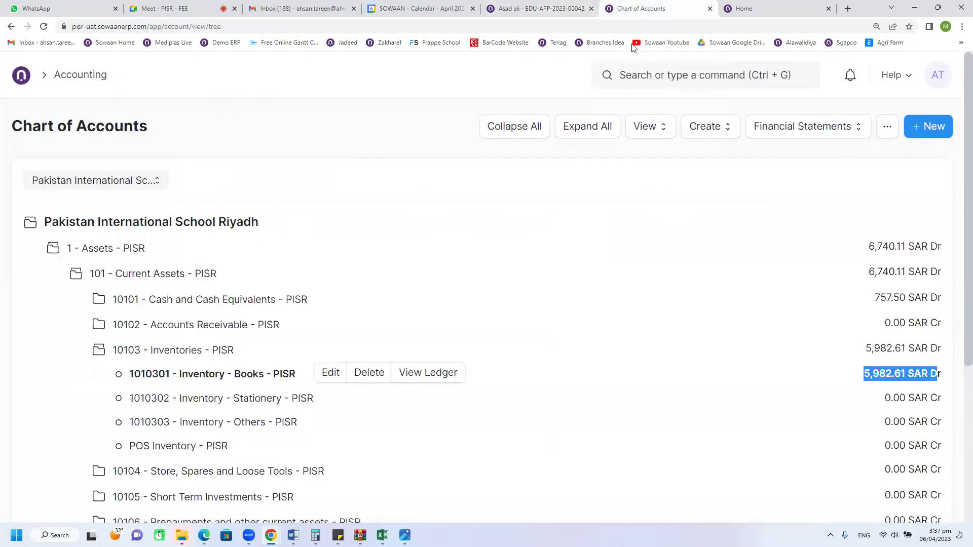
click(629, 78)
text(guard)
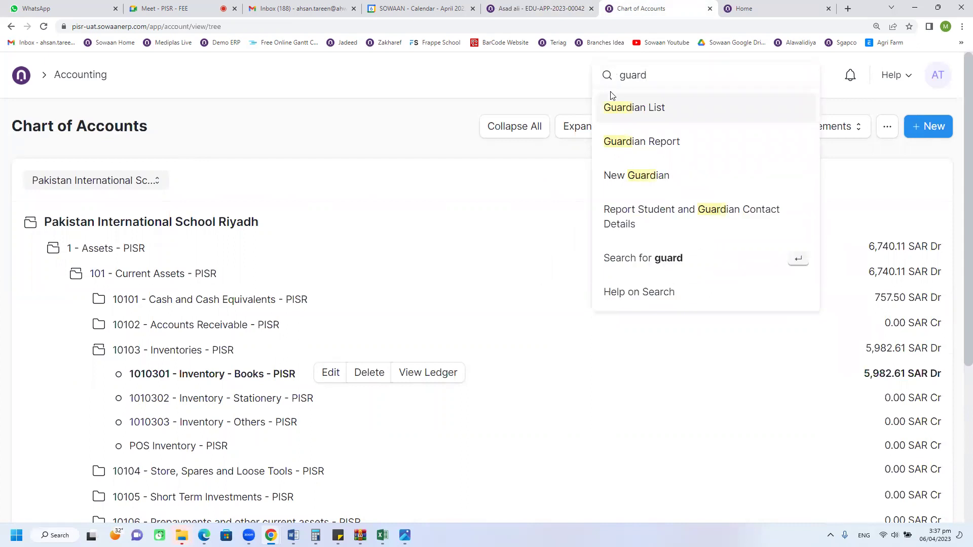
key(Return)
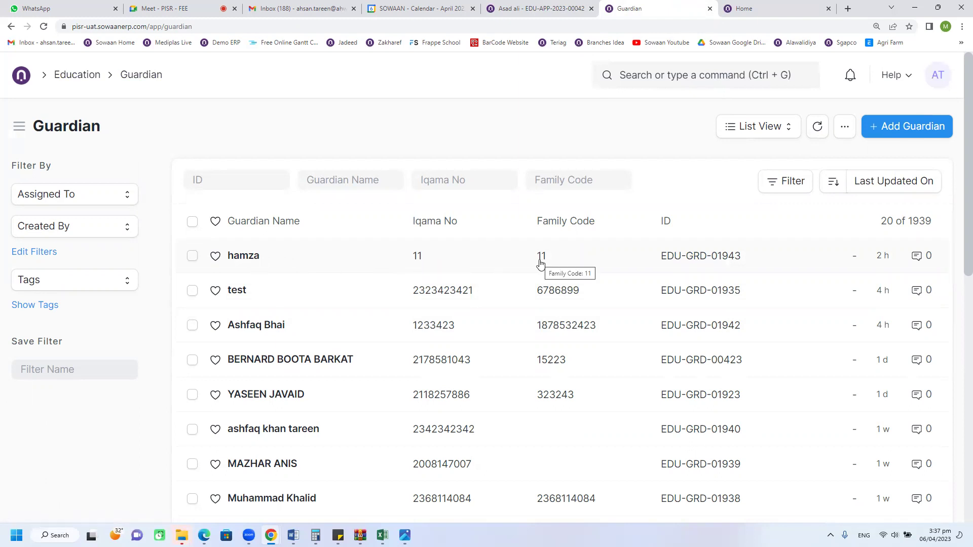
click(511, 7)
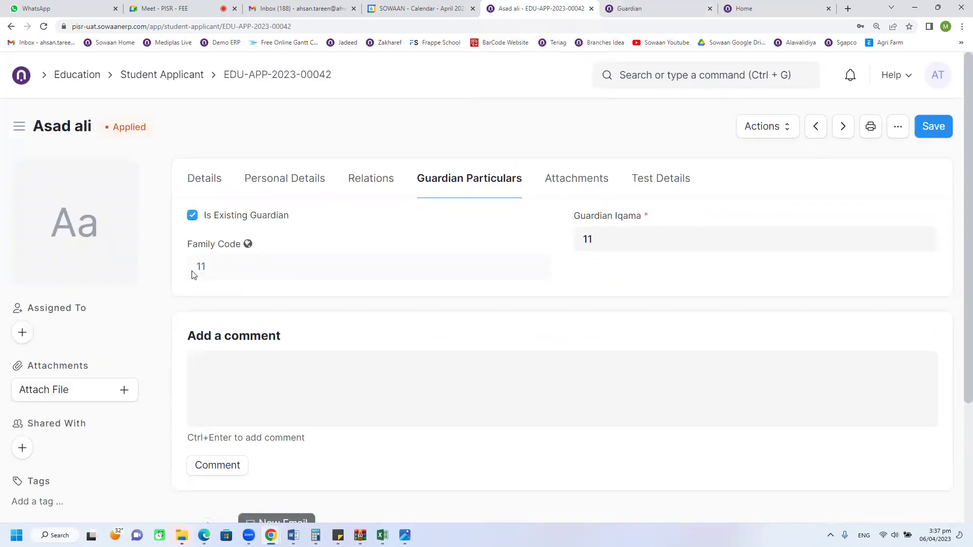
Step: Save the applicant from the Details tab and view the Actions menu without choosing anything
click(217, 178)
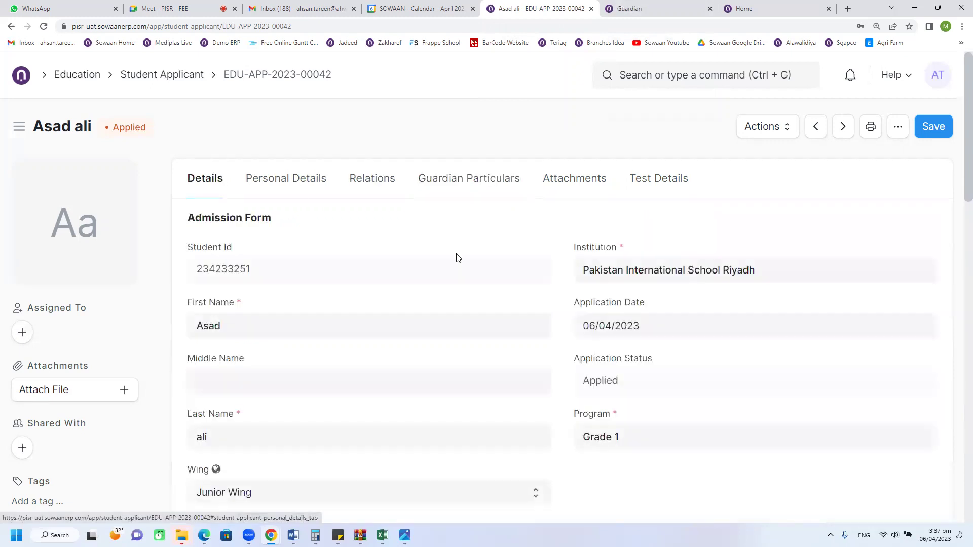
click(934, 127)
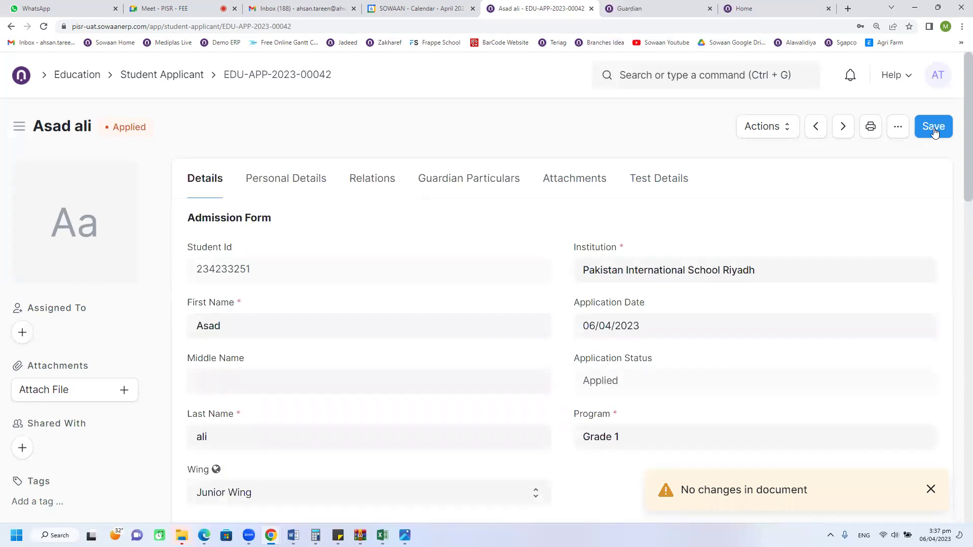
scroll(569, 336, down, 9)
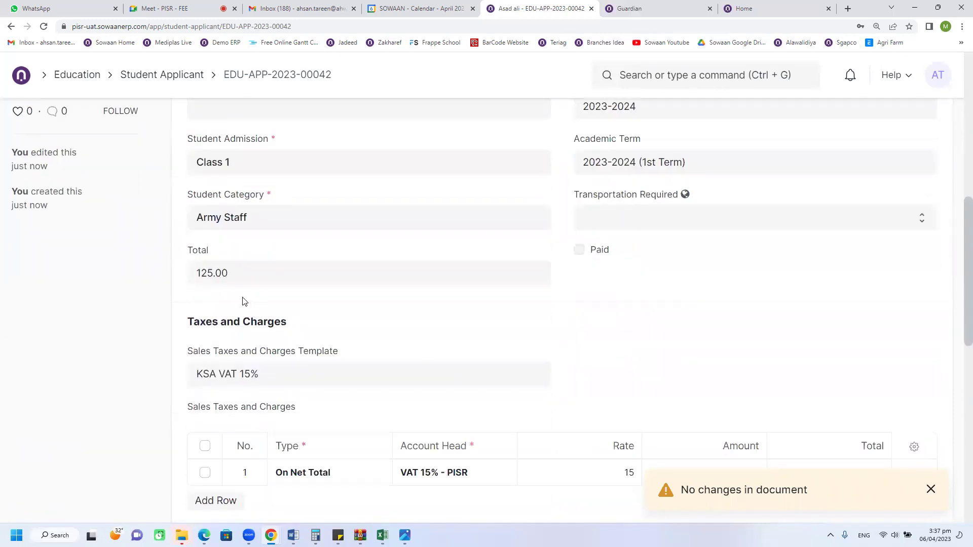
scroll(636, 189, up, 10)
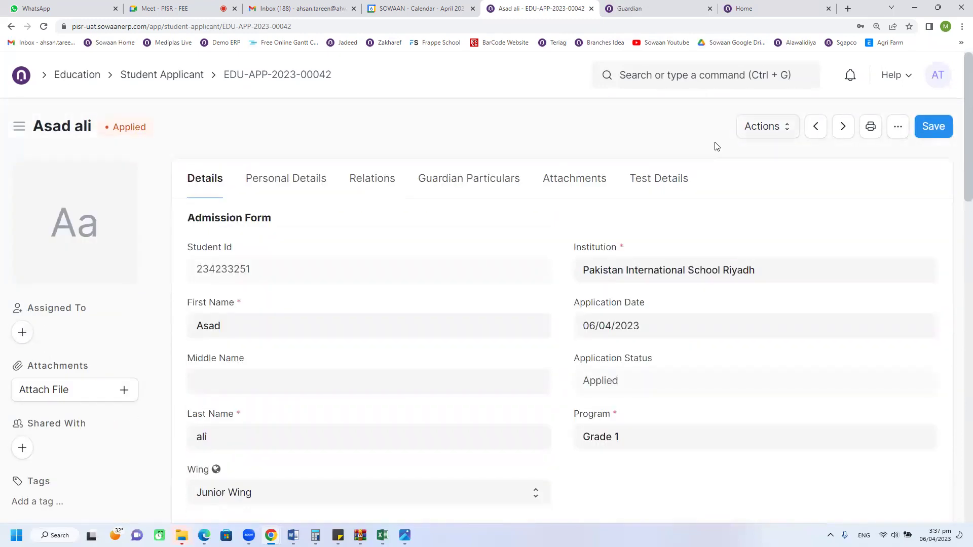
click(767, 127)
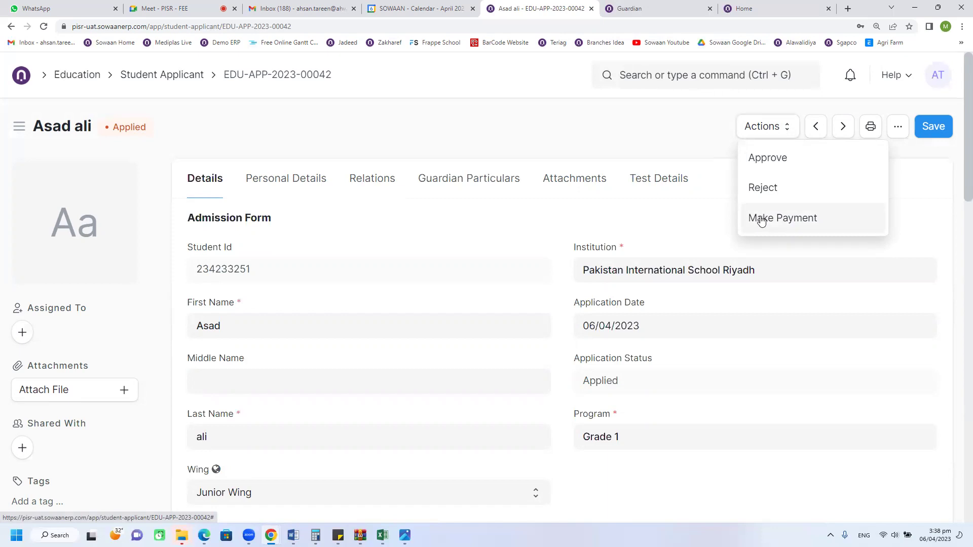
click(418, 149)
Step: Clear the Total amount to 0 and save the applicant with Ctrl+S
scroll(422, 316, down, 4)
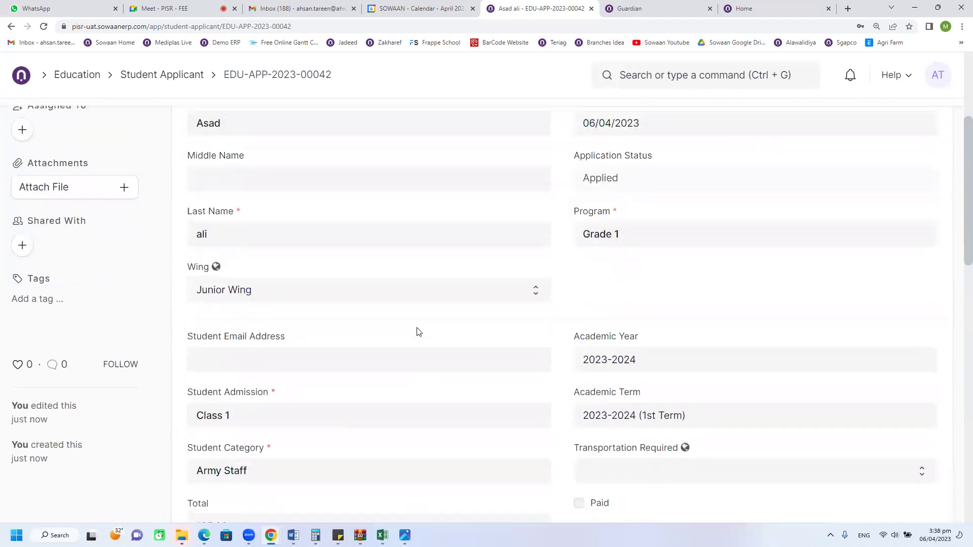
scroll(419, 334, down, 3)
click(274, 375)
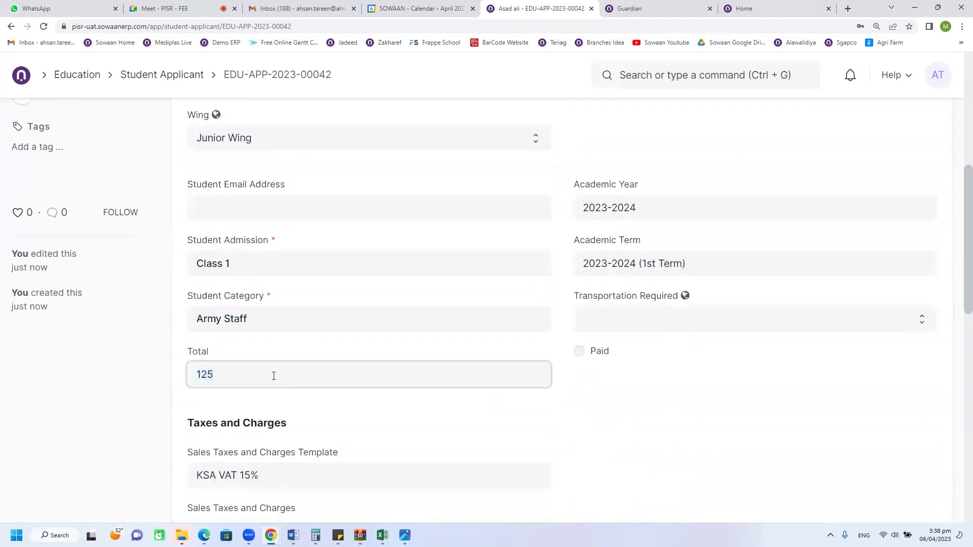
key(BackSpace)
click(120, 389)
scroll(566, 357, up, 3)
key(ctrl+s)
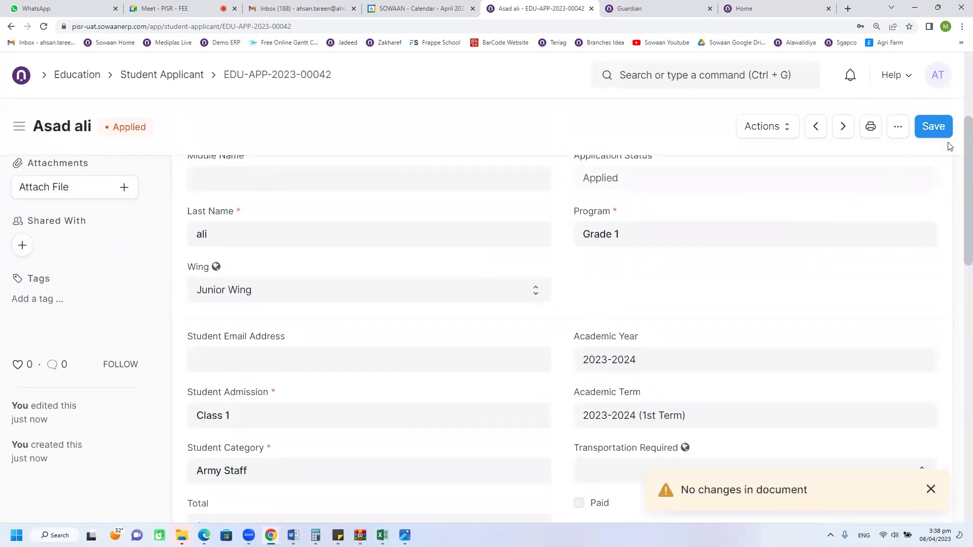
click(933, 127)
Step: Check Actions again without choosing, then re-save, which reports no changes
scroll(435, 384, down, 4)
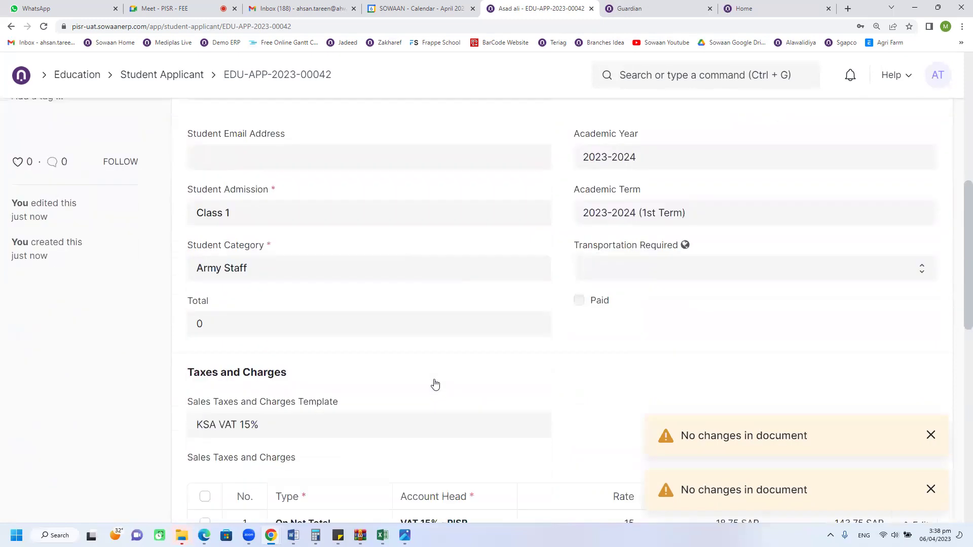
scroll(434, 381, up, 7)
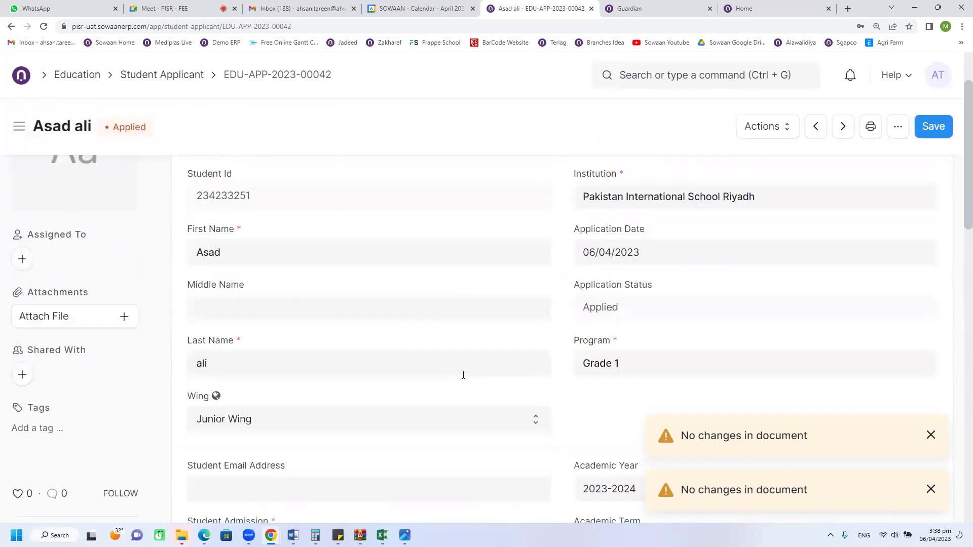
click(767, 126)
click(707, 170)
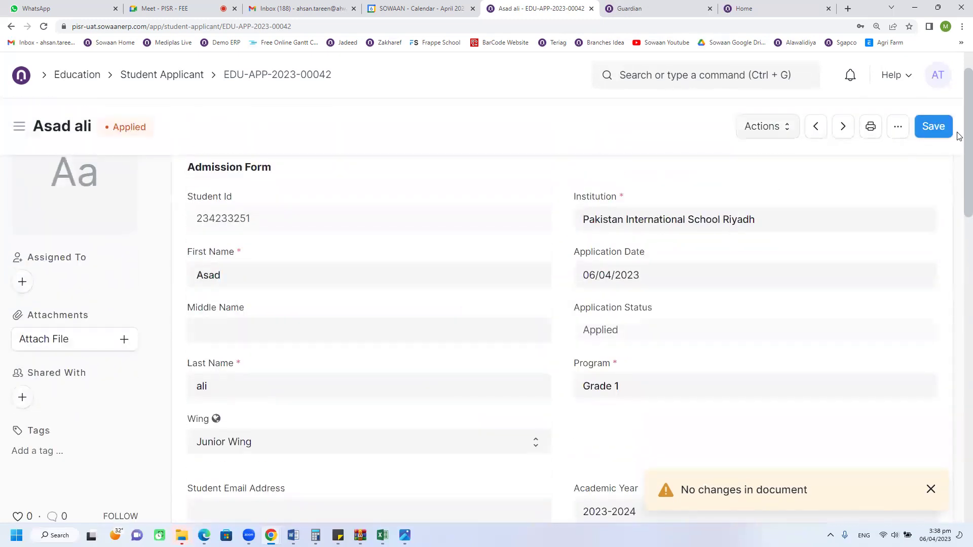
click(944, 126)
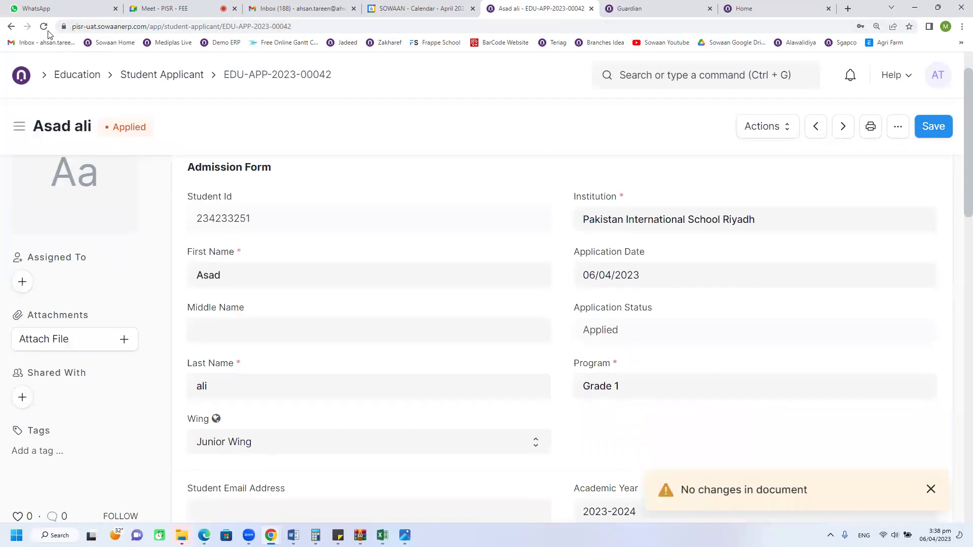
Step: Inspect the Total field and the Actions menu without making any changes
scroll(309, 405, down, 7)
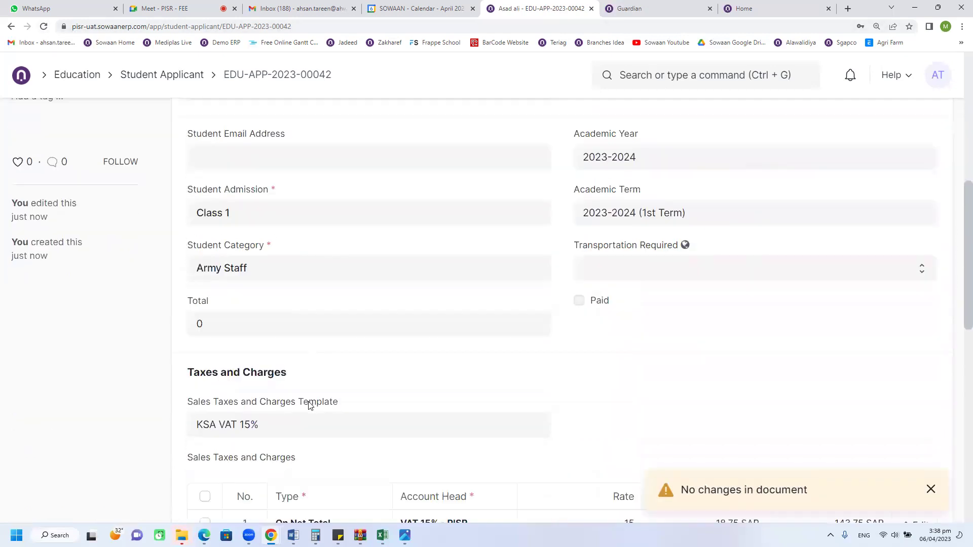
click(241, 320)
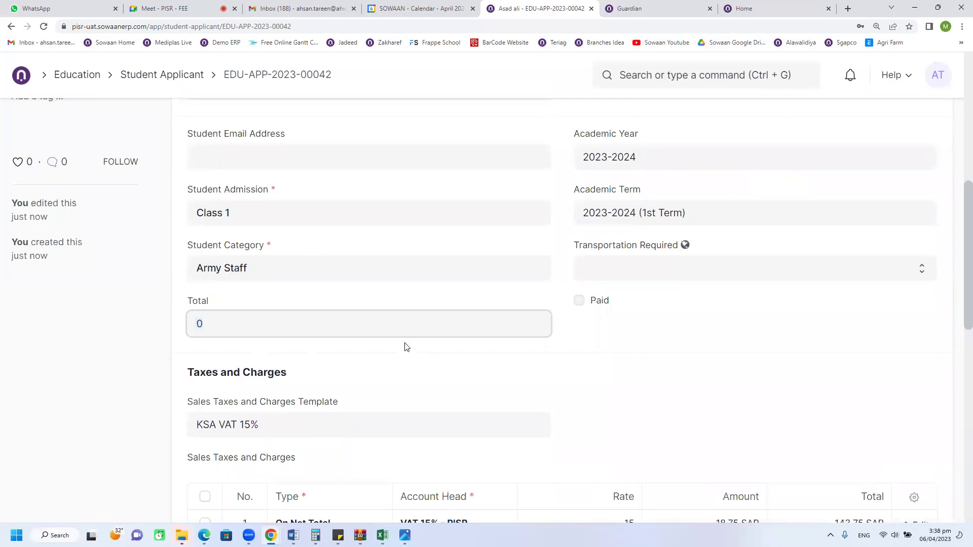
scroll(407, 344, up, 8)
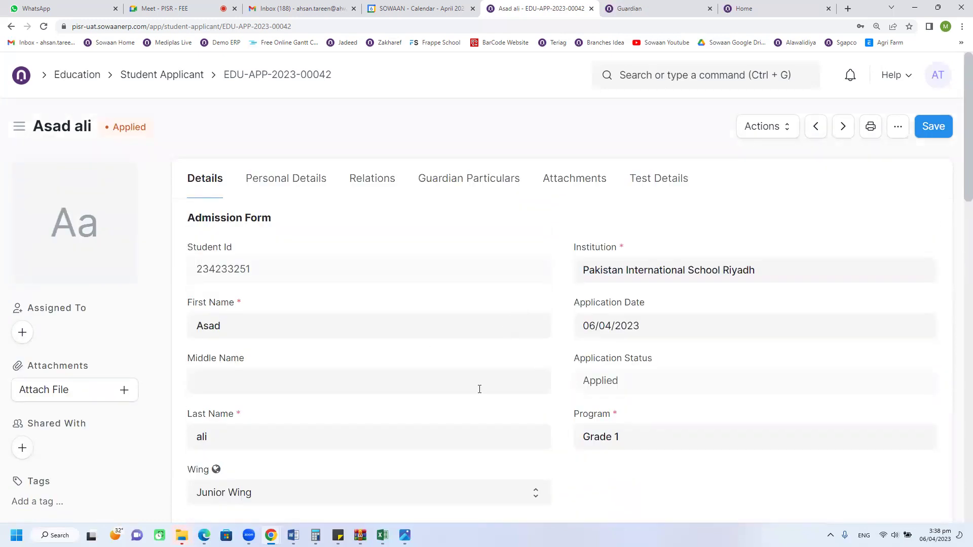
scroll(465, 398, down, 7)
click(304, 373)
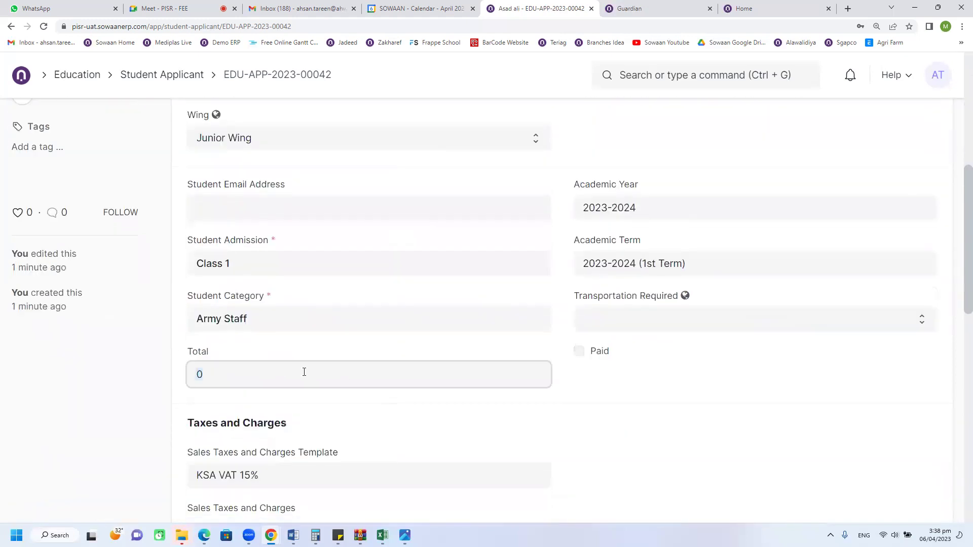
scroll(449, 415, up, 7)
click(755, 133)
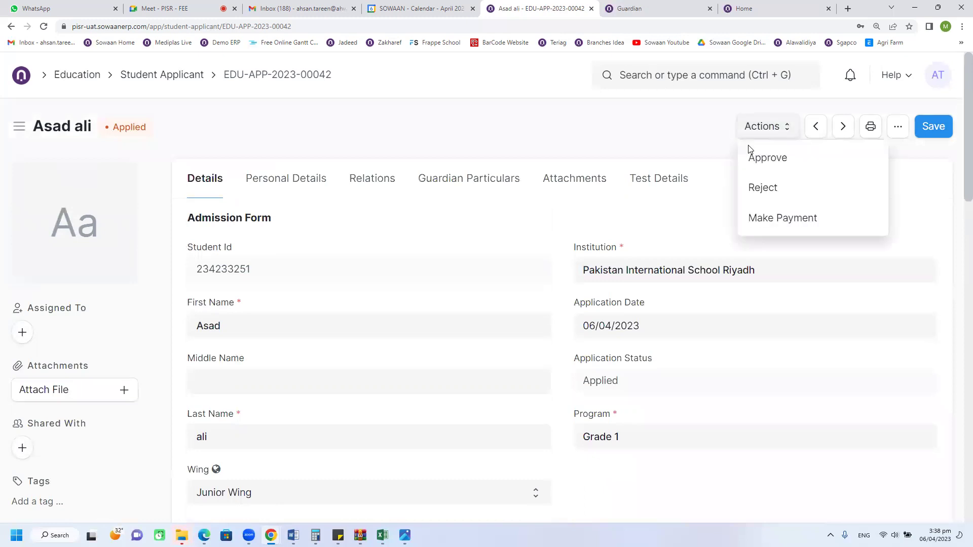
scroll(636, 350, down, 4)
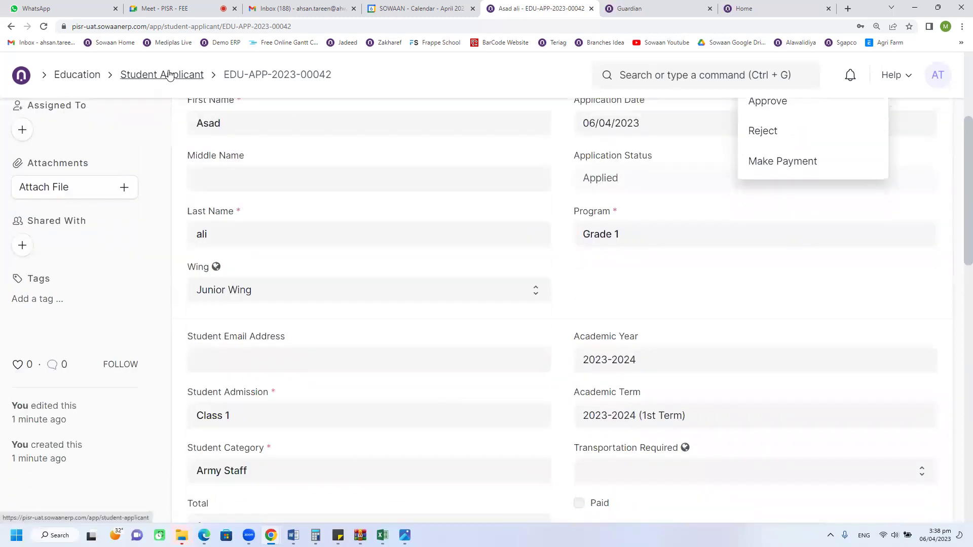
scroll(395, 351, up, 4)
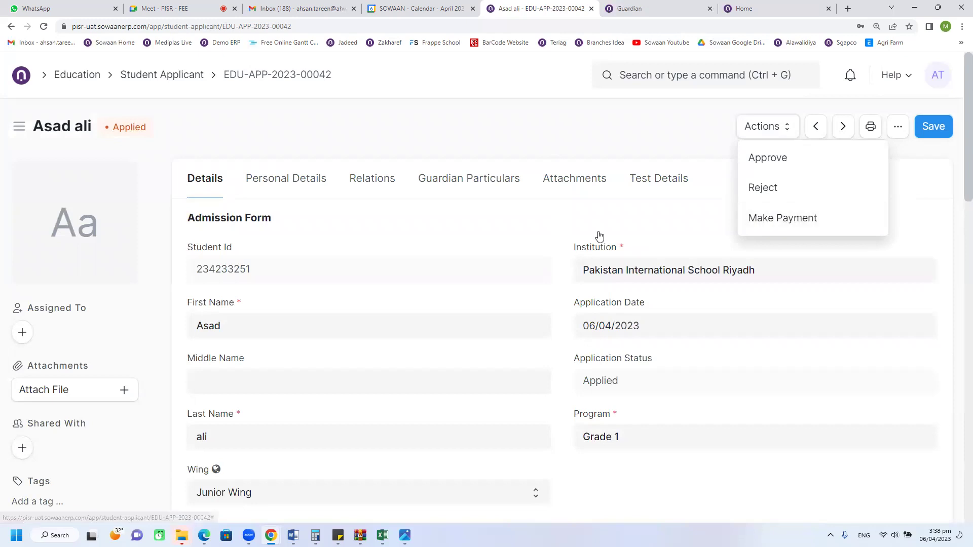
click(318, 152)
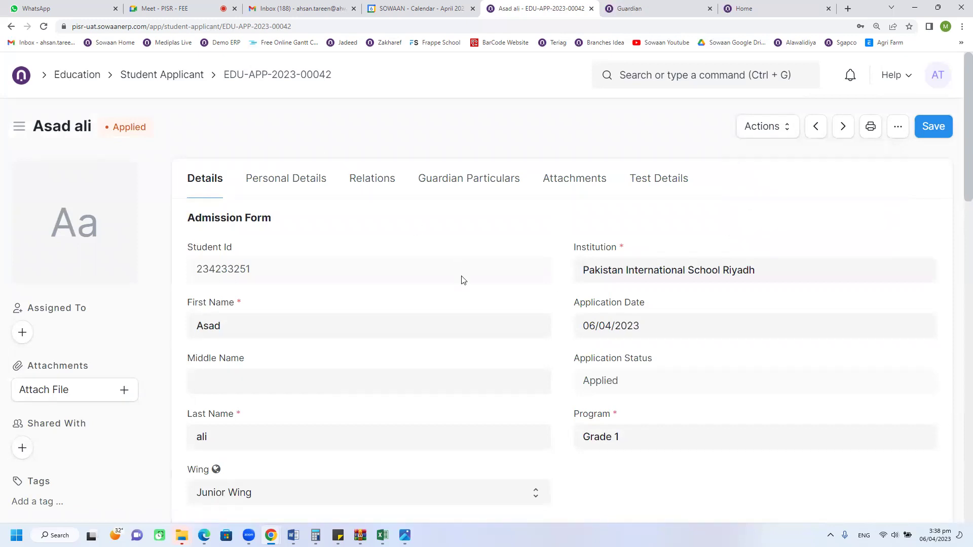
Step: Save the form with Ctrl+S and review the 18.75 SAR VAT row and 143.75 SAR Grand Total
scroll(463, 310, down, 7)
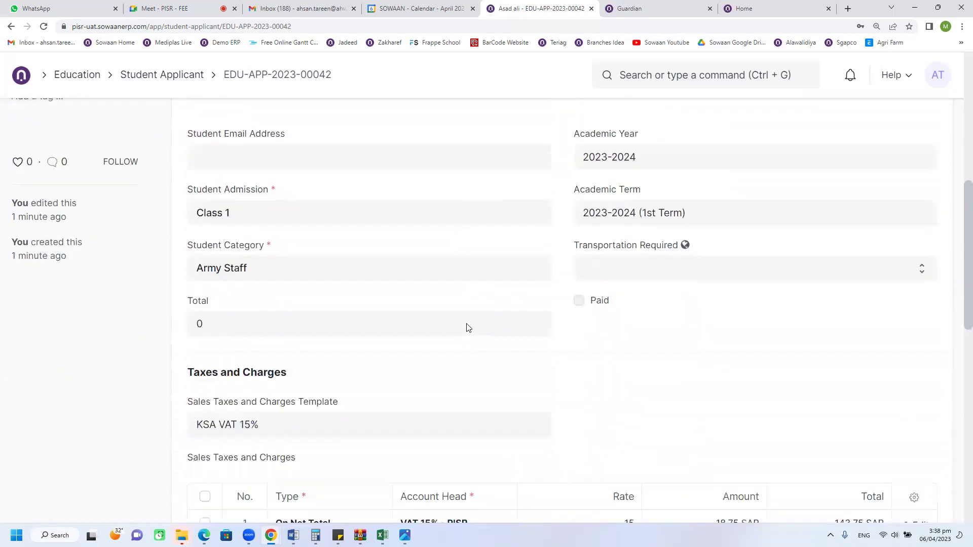
scroll(468, 327, down, 1)
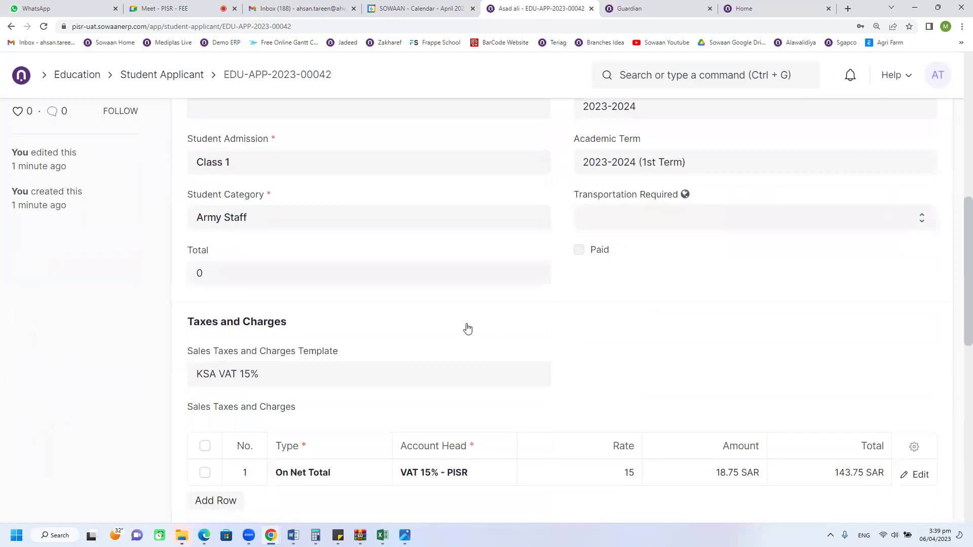
click(350, 280)
scroll(841, 285, up, 2)
key(ctrl+s)
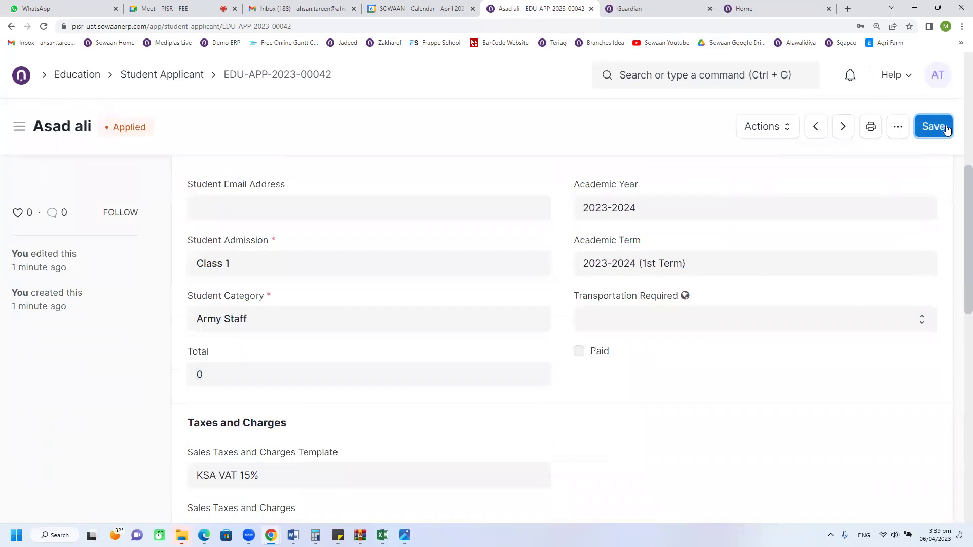
scroll(542, 393, down, 4)
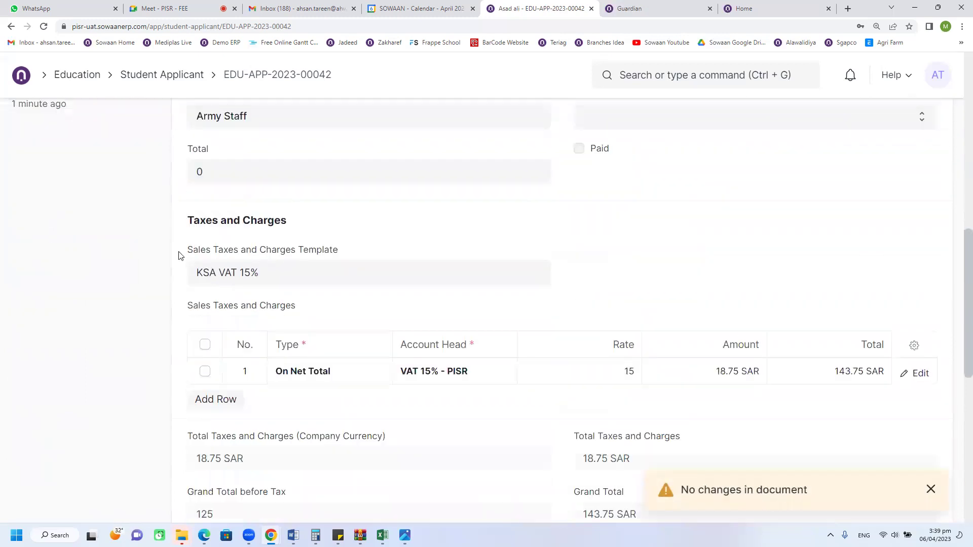
Step: Delete the VAT tax rows and clear the KSA VAT 15% template field
click(205, 344)
click(208, 399)
click(280, 280)
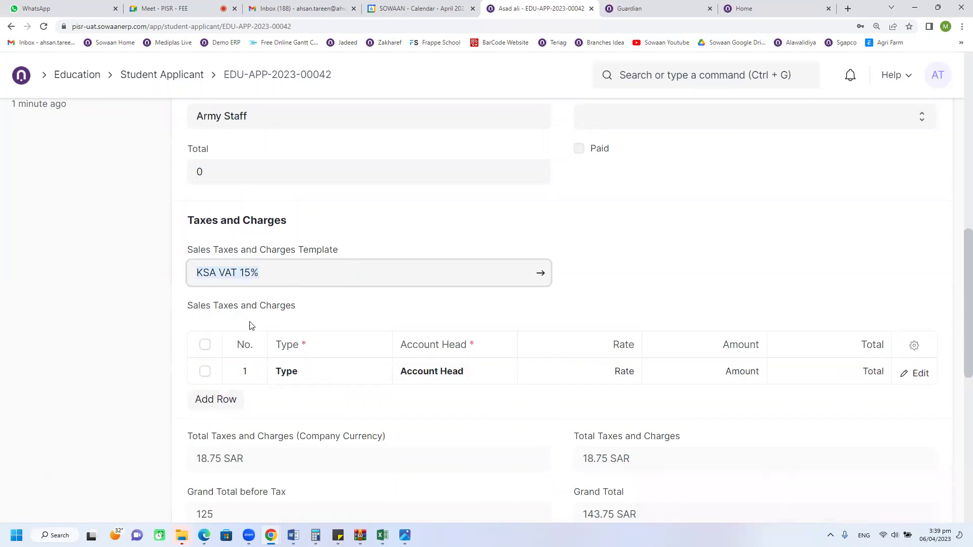
click(205, 346)
click(208, 398)
click(257, 273)
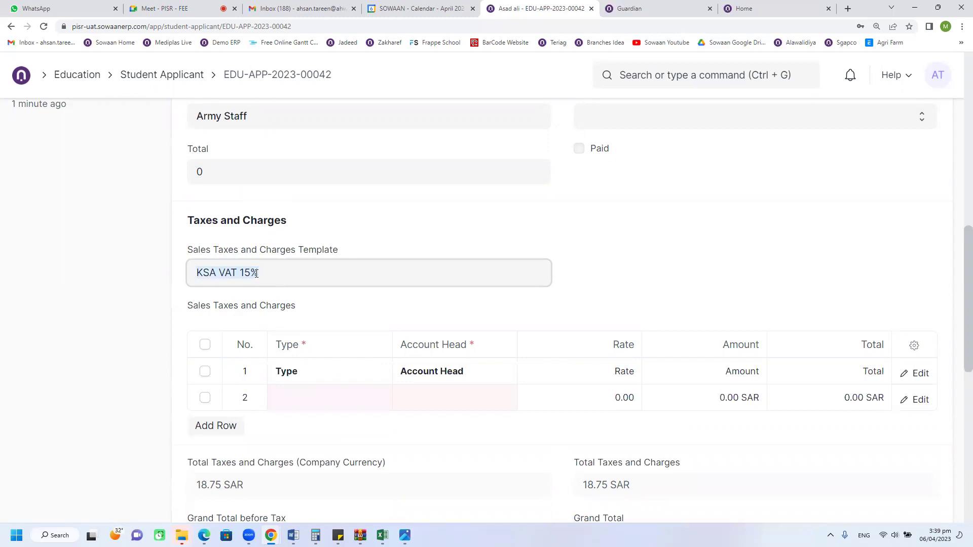
key(BackSpace)
click(163, 357)
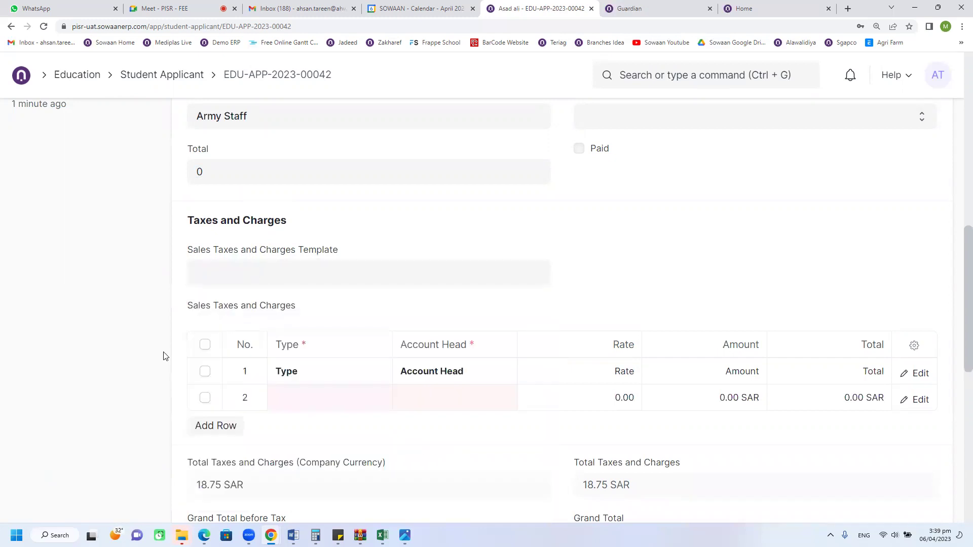
click(204, 344)
Step: Open the Actions list, then reload the page with F5 to discard edits
scroll(728, 333, up, 3)
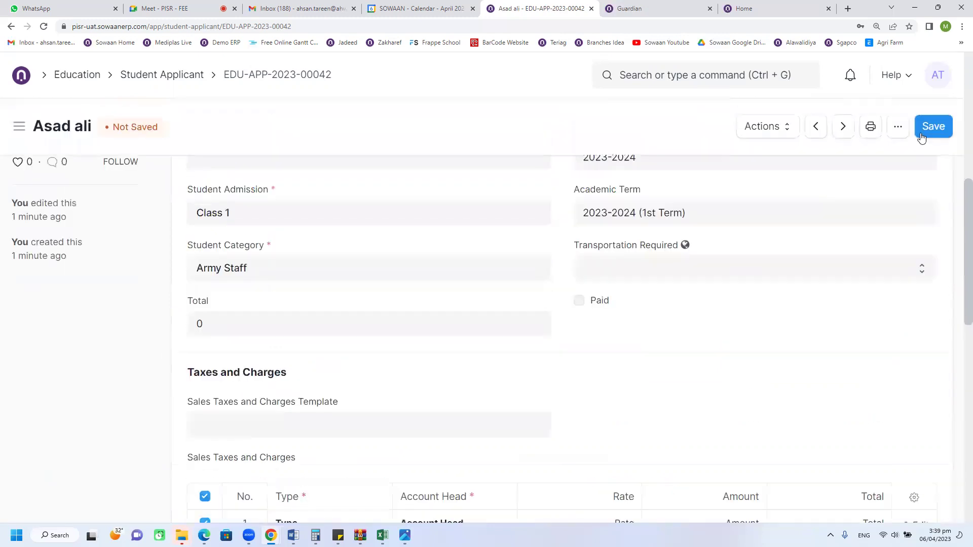
scroll(724, 365, up, 7)
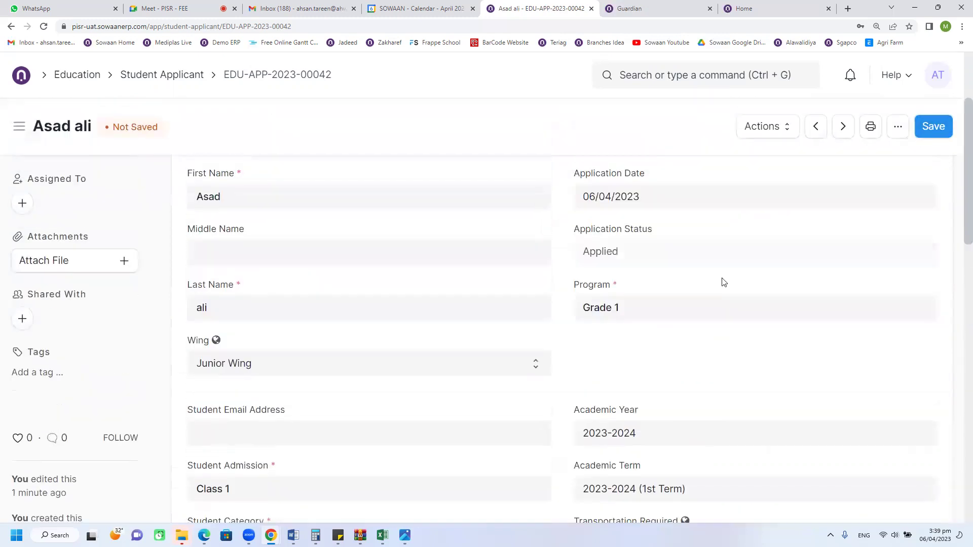
click(762, 126)
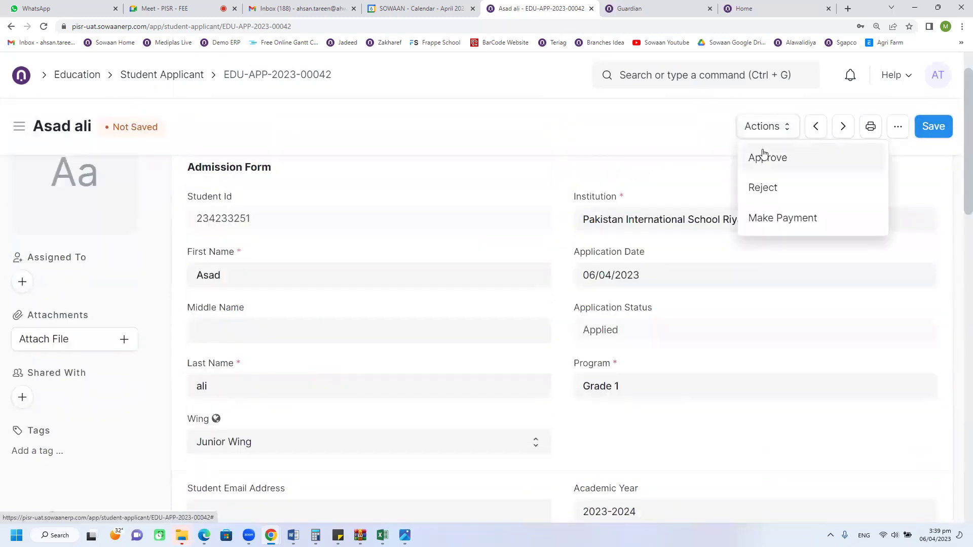
key(F5)
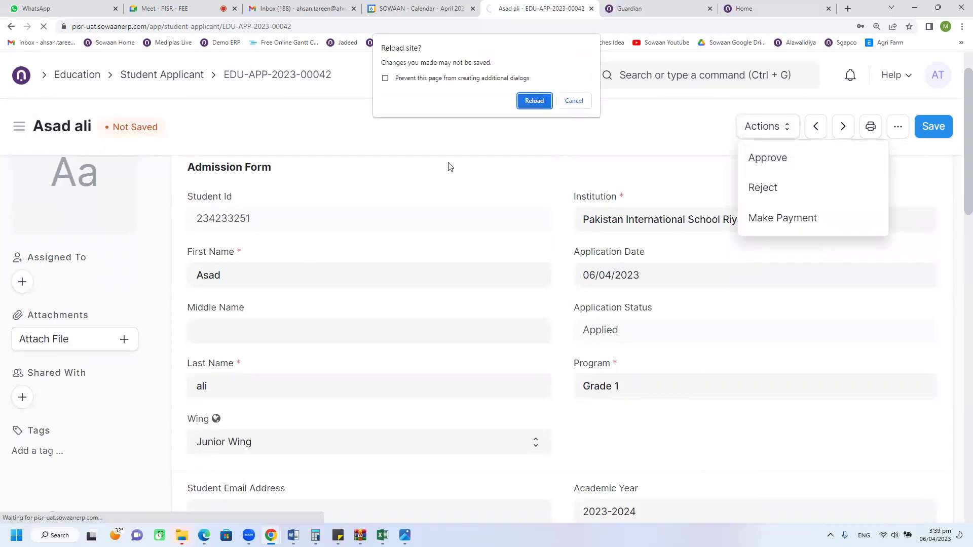
Step: Confirm the reload, set Total to 0 and re-save; Total recalculates to 125.00 with KSA VAT 15%
click(544, 99)
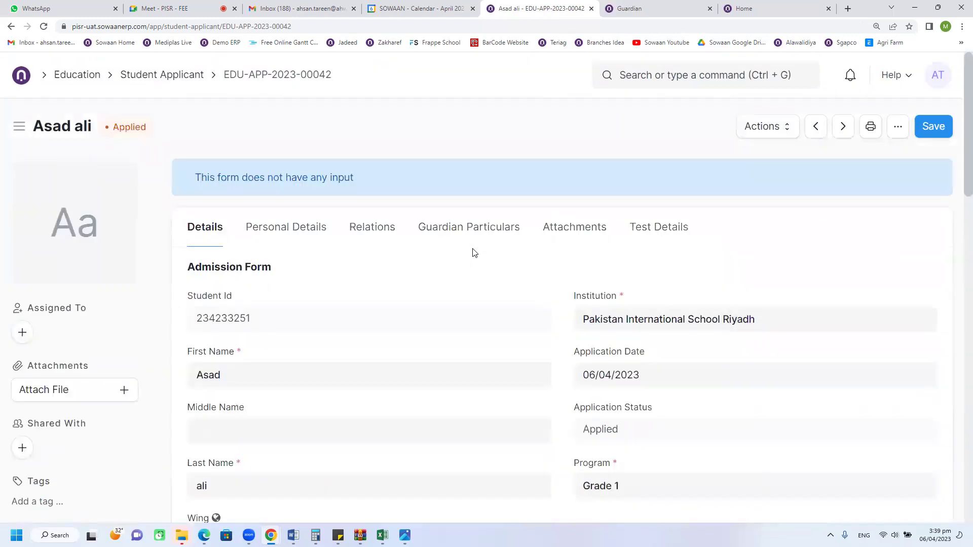
scroll(494, 265, down, 10)
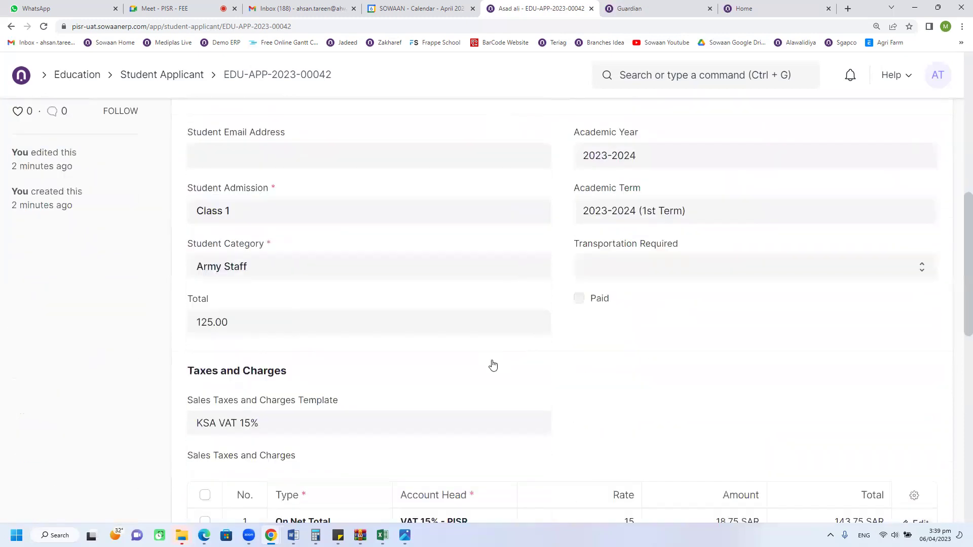
double_click(305, 272)
text(0)
click(407, 313)
scroll(837, 232, up, 3)
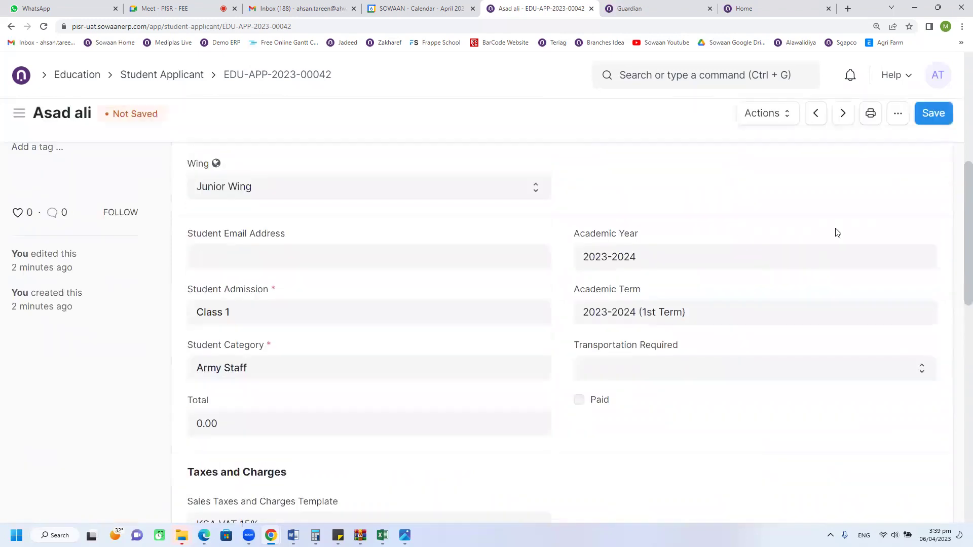
key(ctrl+s)
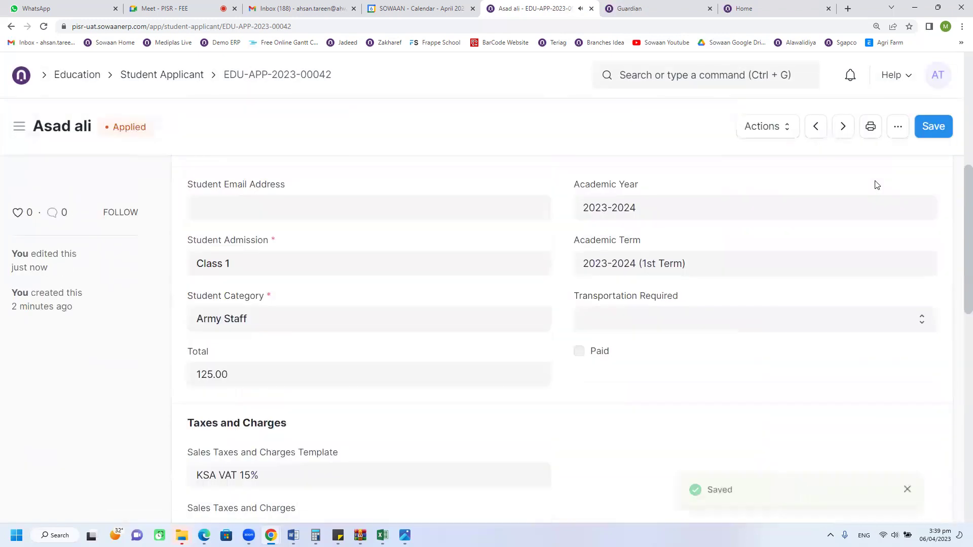
scroll(597, 320, down, 4)
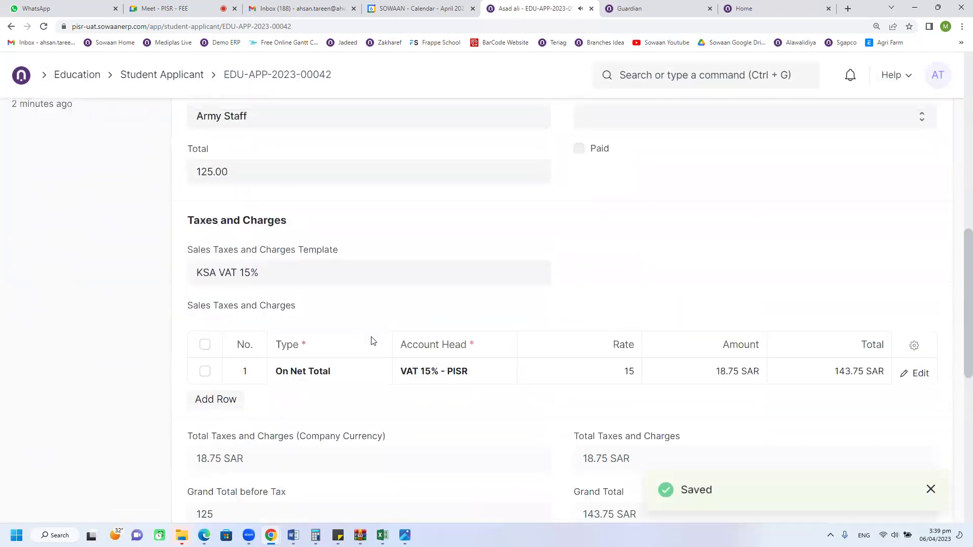
Step: Scroll through the form (Class 1, Army Staff, Total 125.00) and open the Actions list
scroll(222, 274, up, 2)
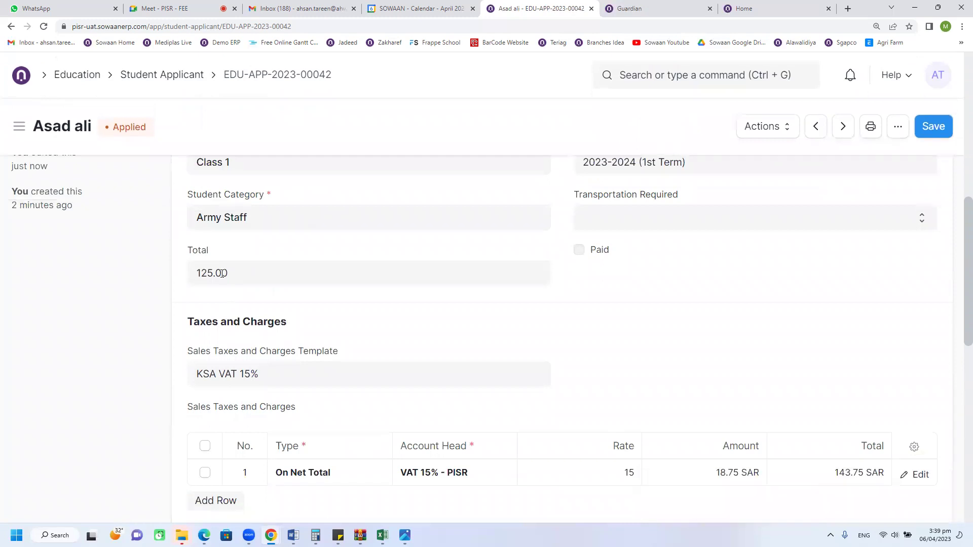
scroll(357, 317, up, 2)
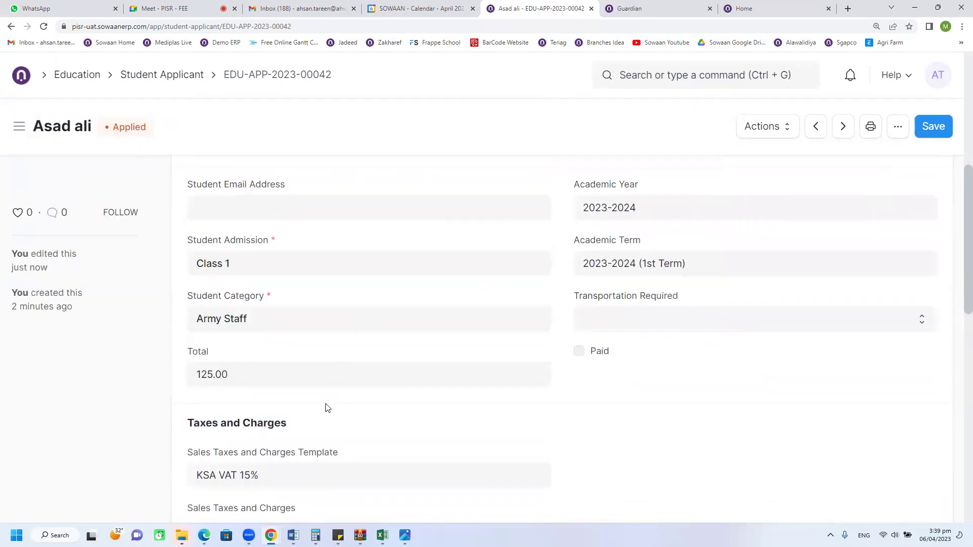
scroll(326, 408, up, 6)
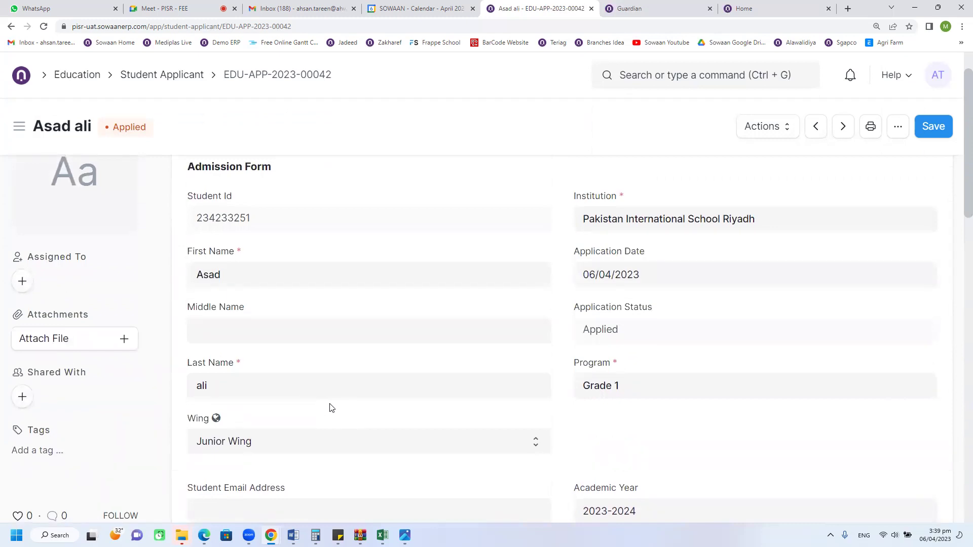
scroll(328, 408, down, 5)
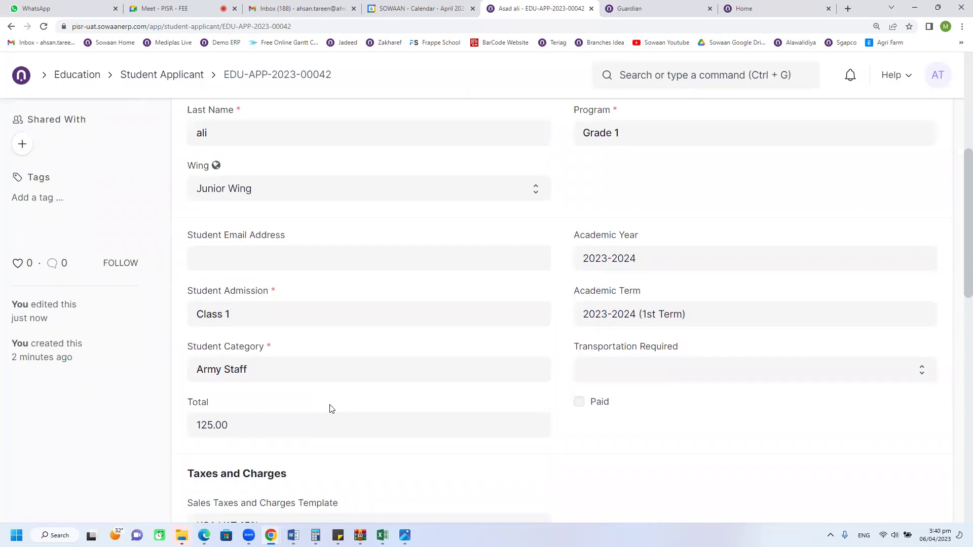
scroll(745, 234, up, 6)
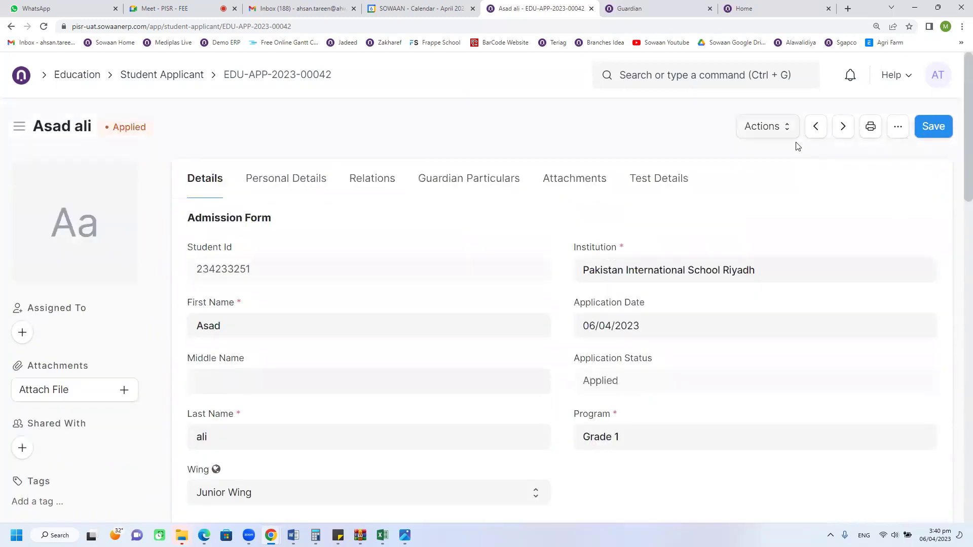
click(775, 126)
Step: Approve the application and set the applicant status to Shortlisted
click(781, 158)
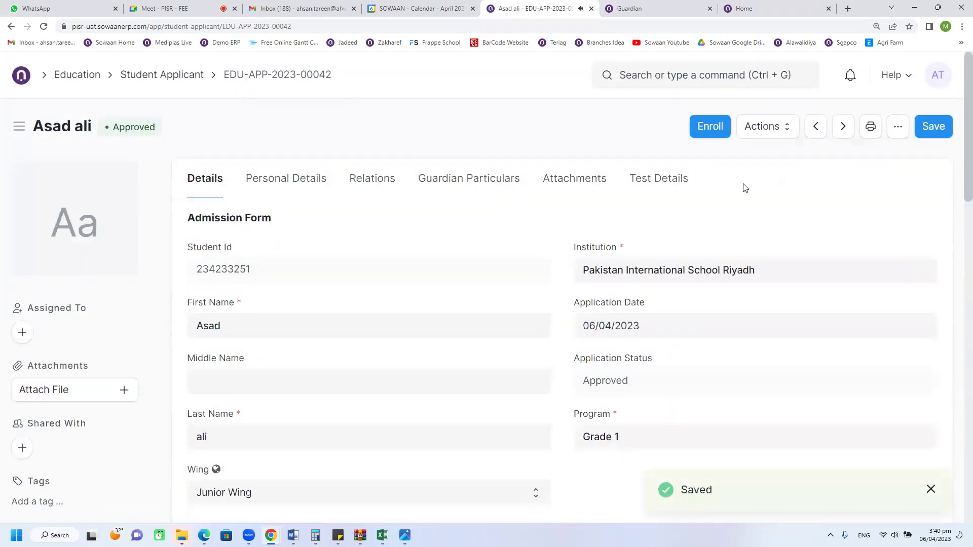
click(655, 180)
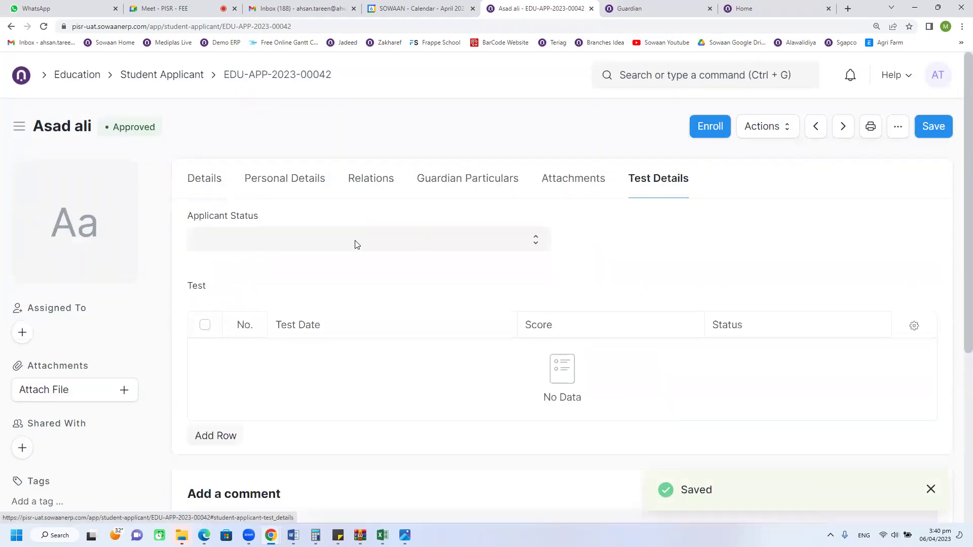
click(356, 242)
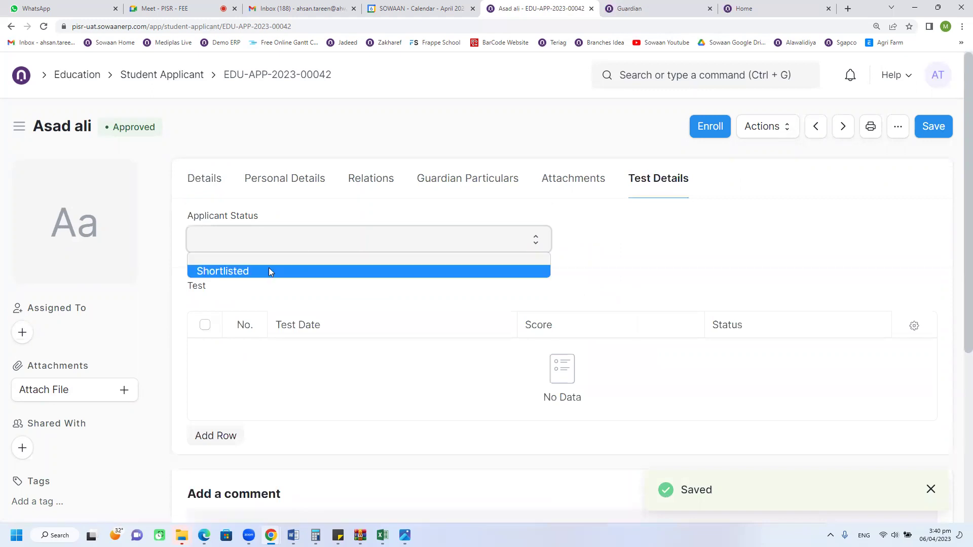
click(269, 271)
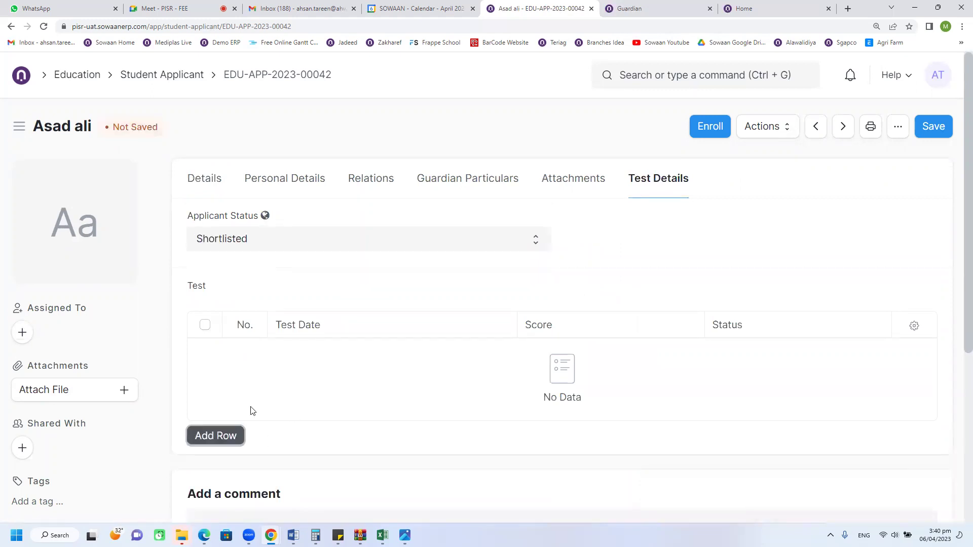
Step: Add a 13/04/2023 test scoring 55 with Pass, save, and go back to the applicant list
click(238, 435)
scroll(399, 257, down, 3)
click(398, 237)
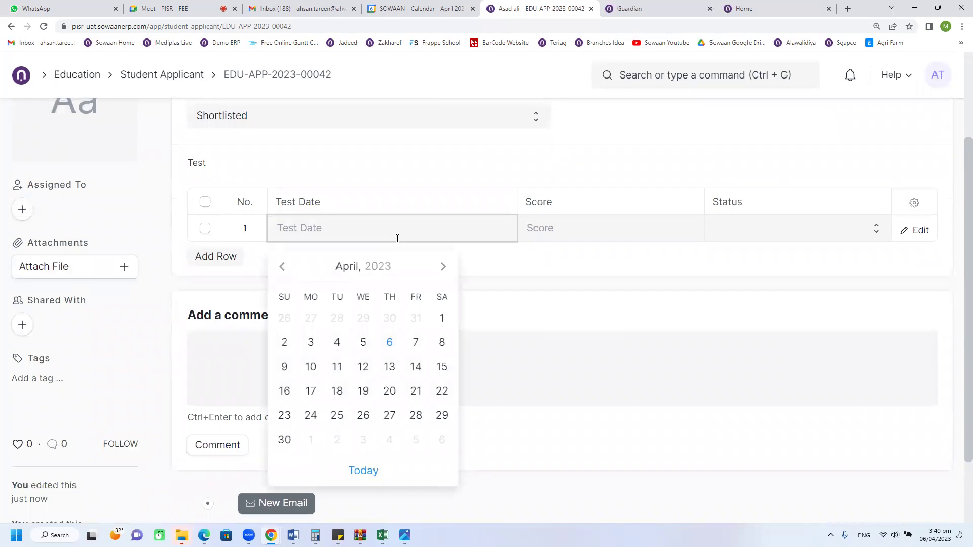
click(389, 367)
click(563, 234)
text(55)
click(723, 236)
click(725, 259)
scroll(758, 231, up, 3)
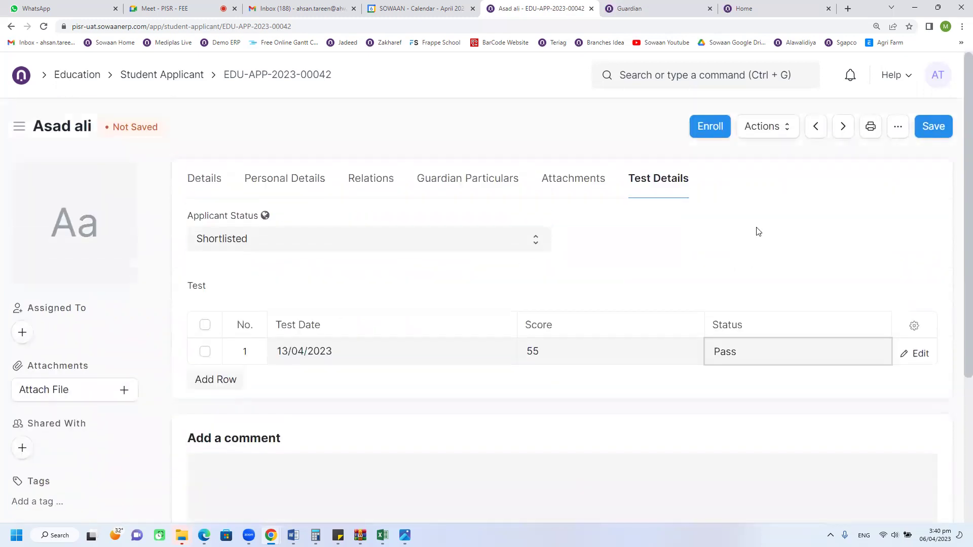
click(940, 128)
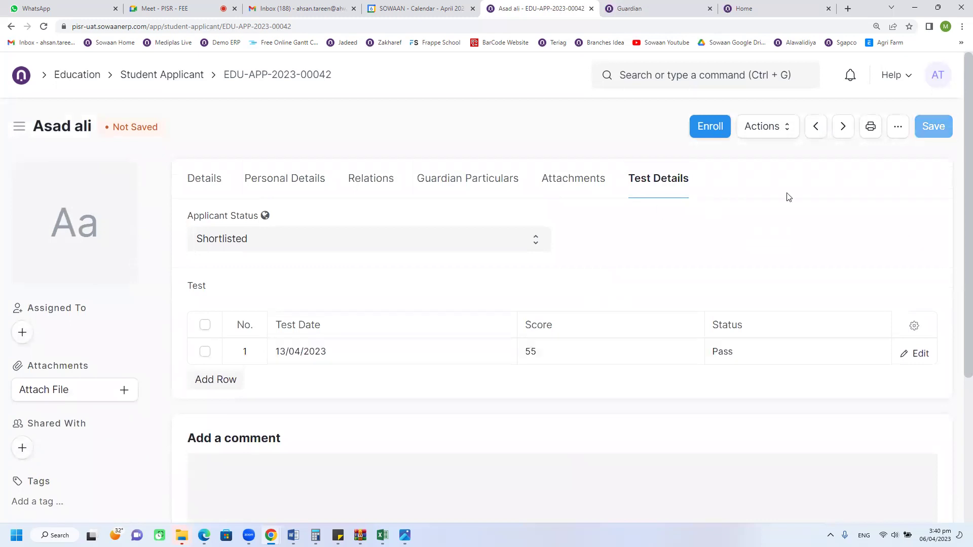
click(163, 76)
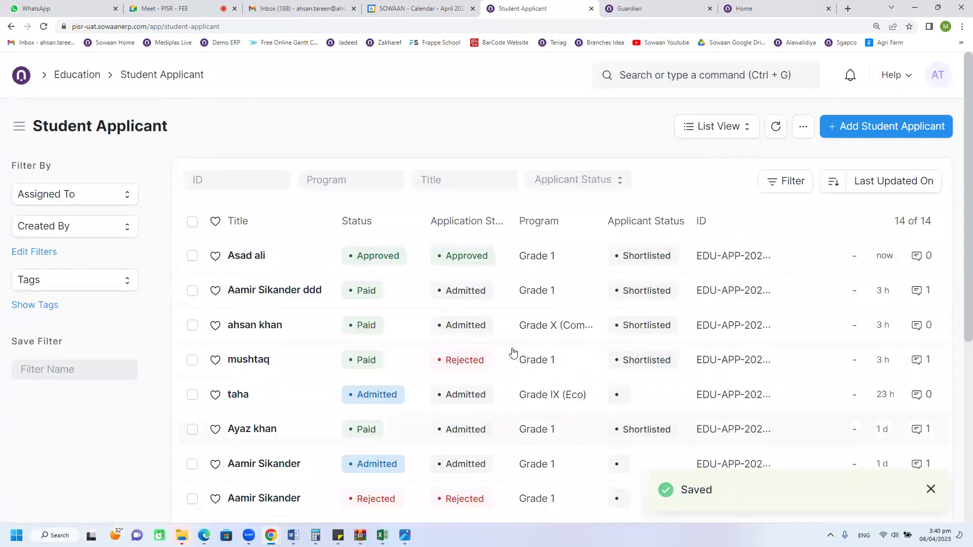
click(639, 259)
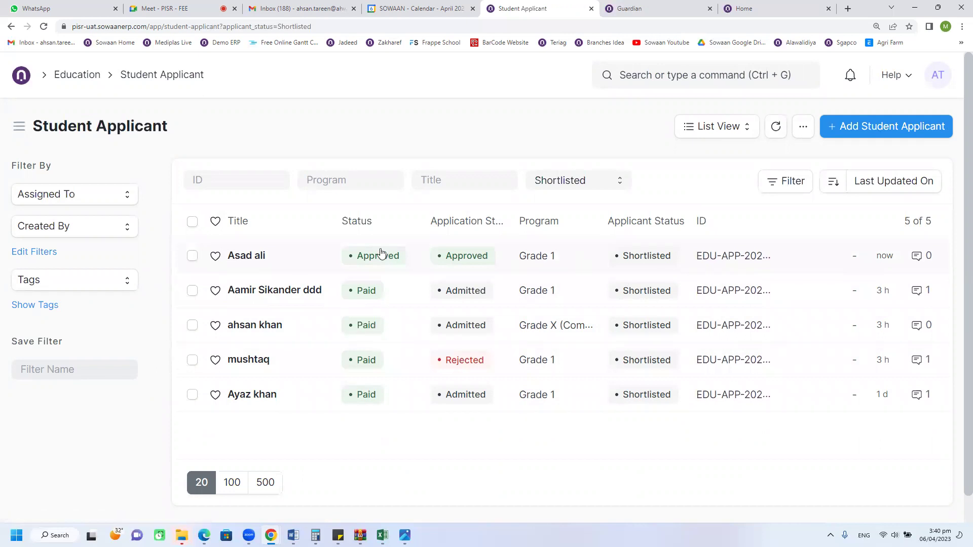
click(274, 258)
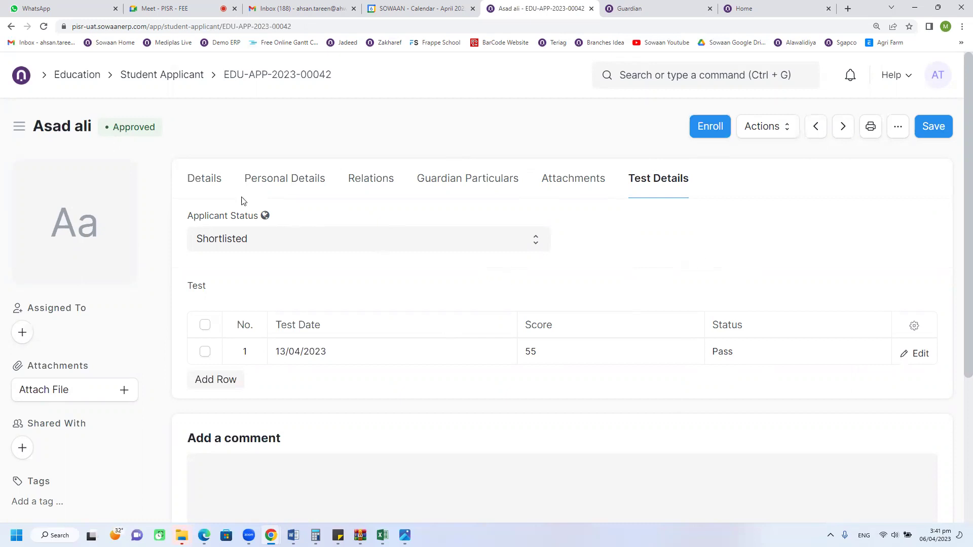
click(213, 187)
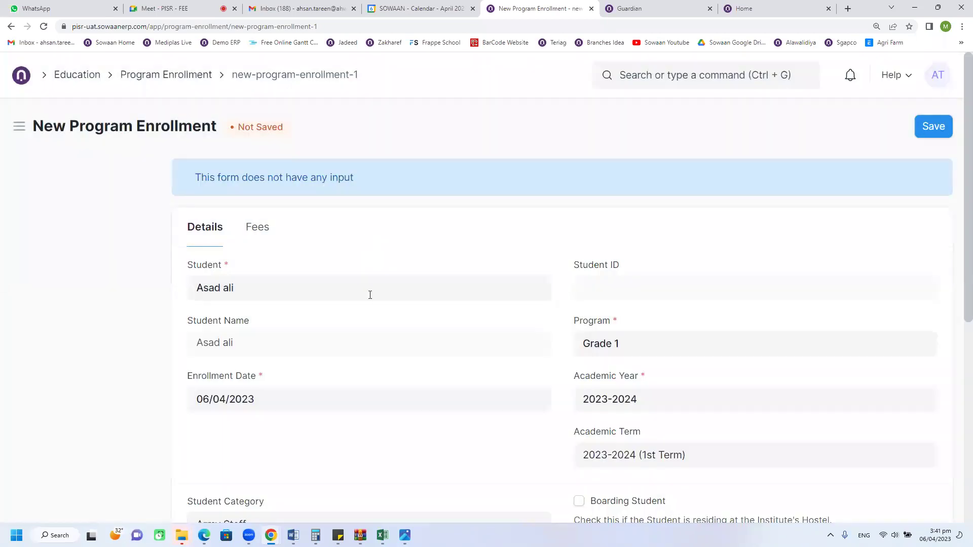
scroll(385, 296, down, 1)
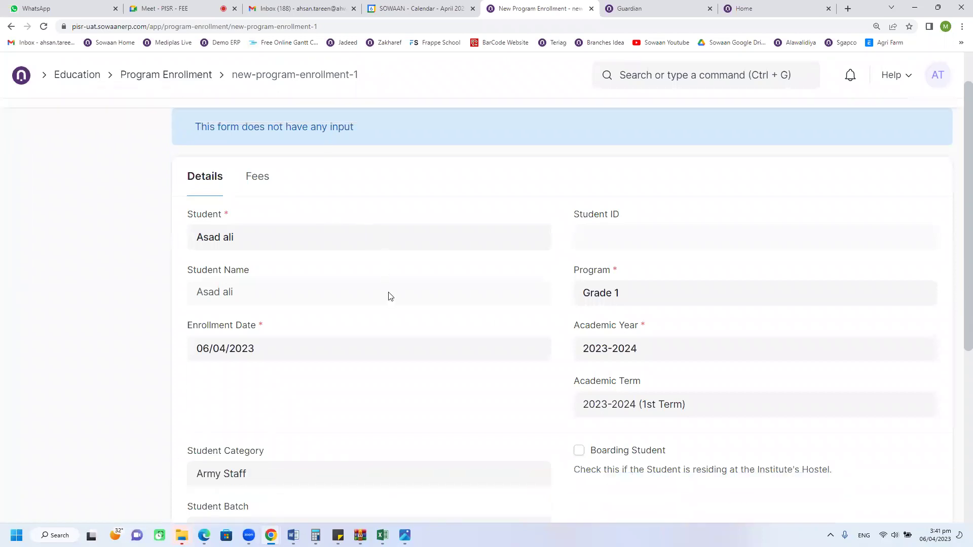
scroll(504, 344, down, 2)
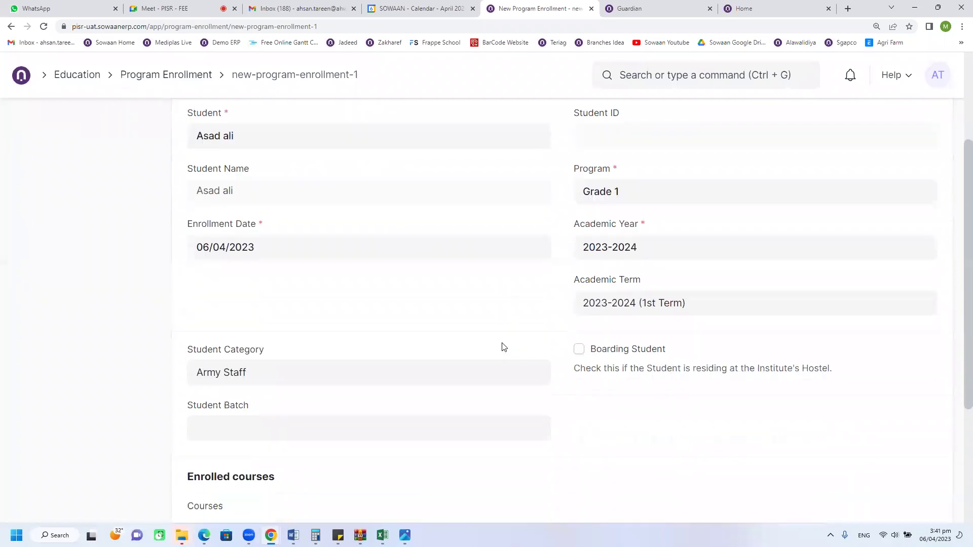
scroll(485, 367, down, 3)
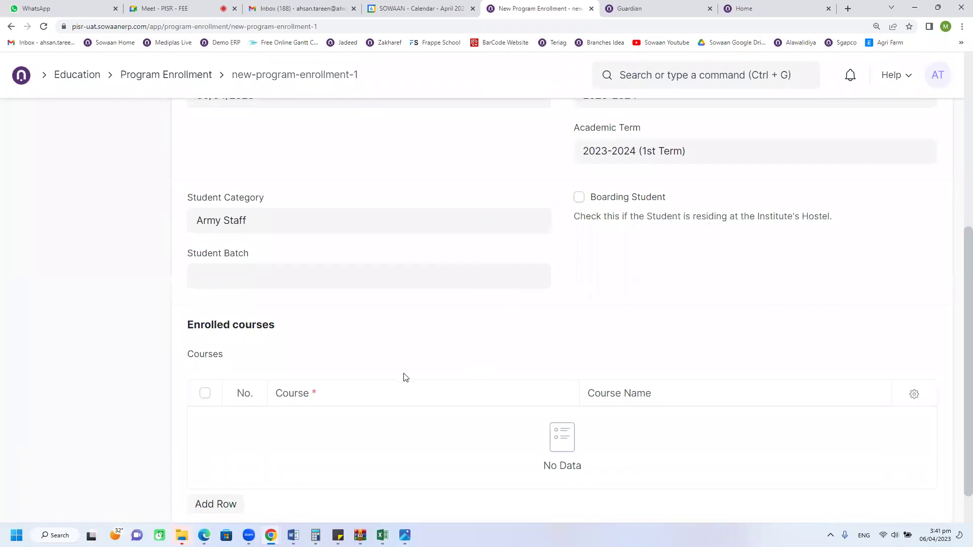
scroll(406, 377, up, 6)
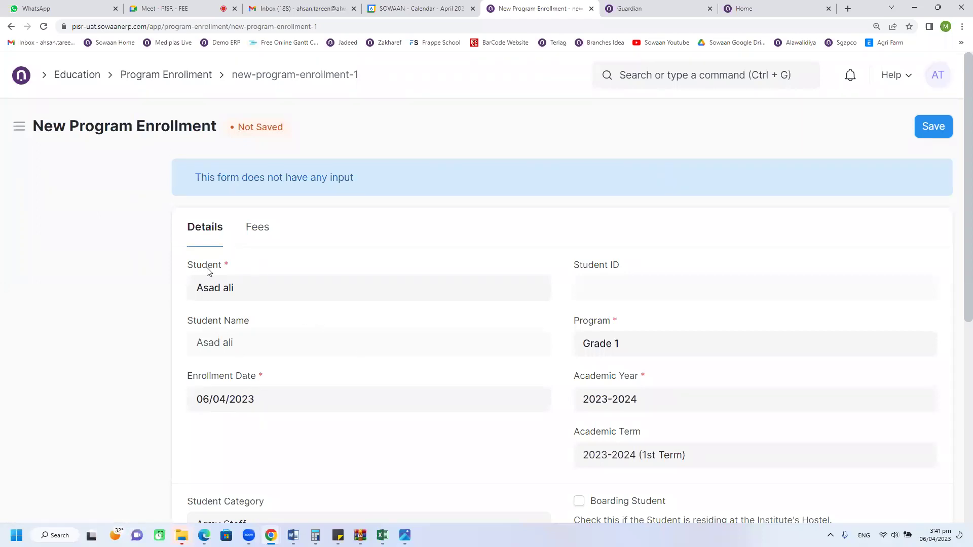
click(231, 291)
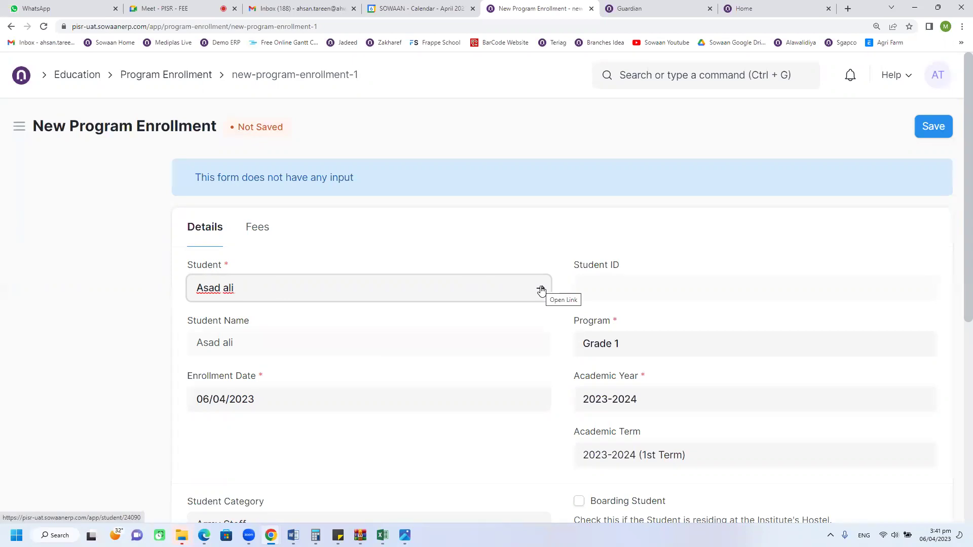
Step: Open student record 24090 from the Student field and view its Connections down to Fees
click(541, 290)
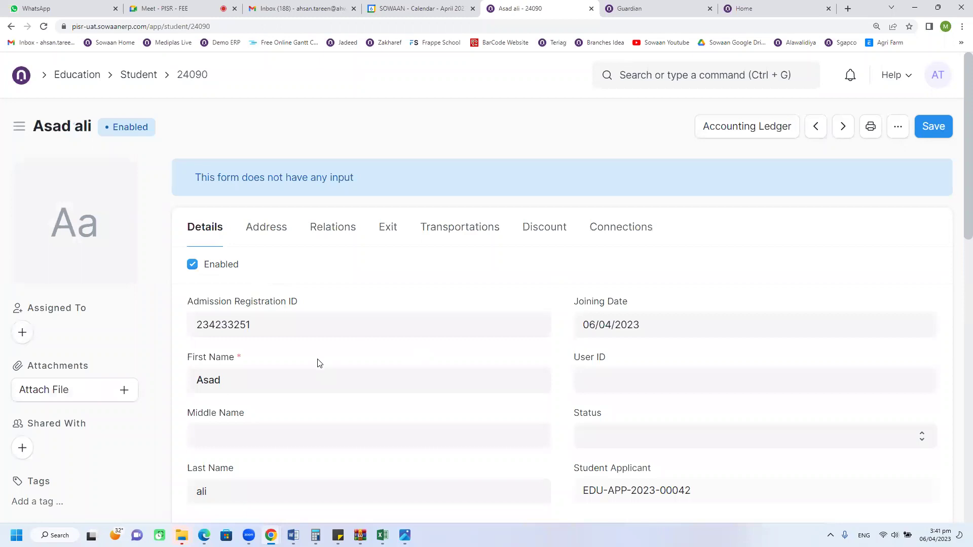
scroll(319, 364, down, 2)
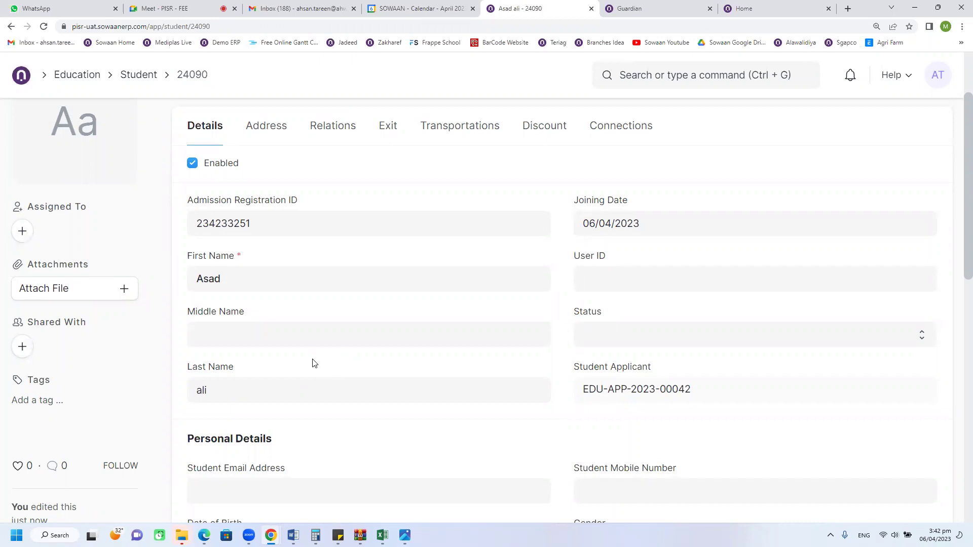
scroll(314, 363, up, 2)
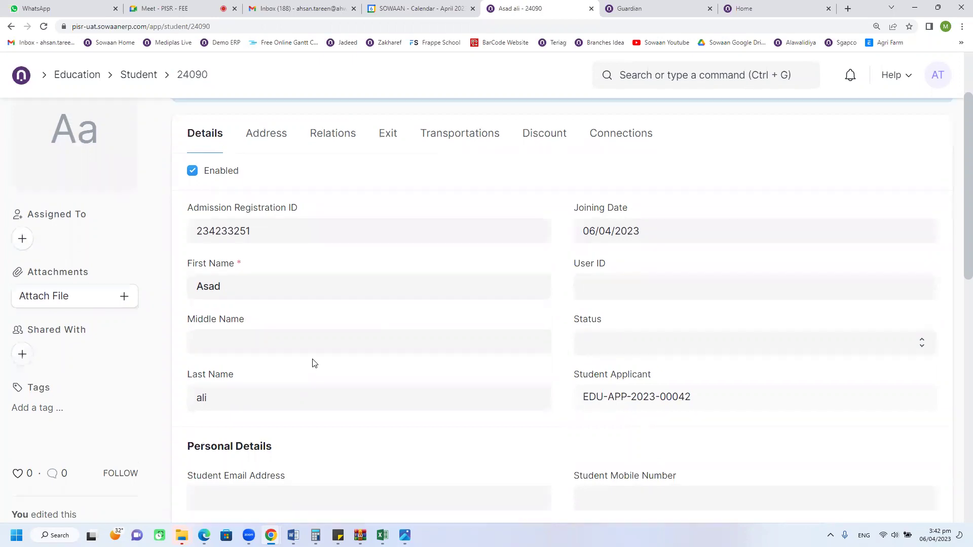
click(601, 237)
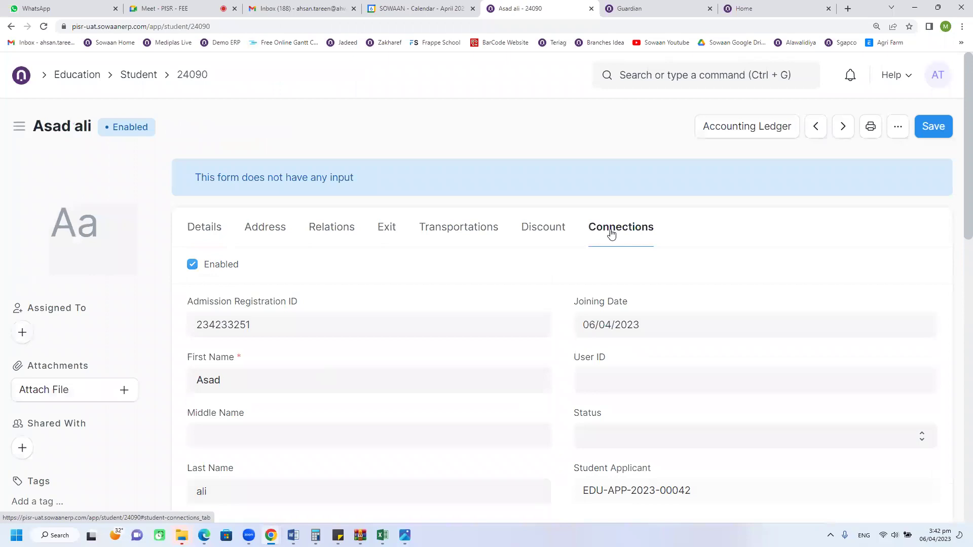
scroll(319, 414, down, 2)
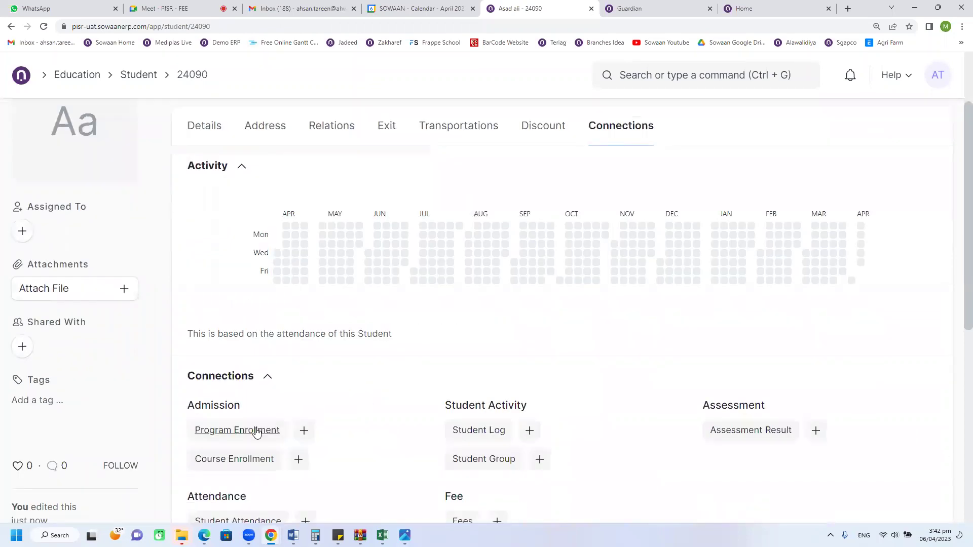
scroll(256, 428, down, 2)
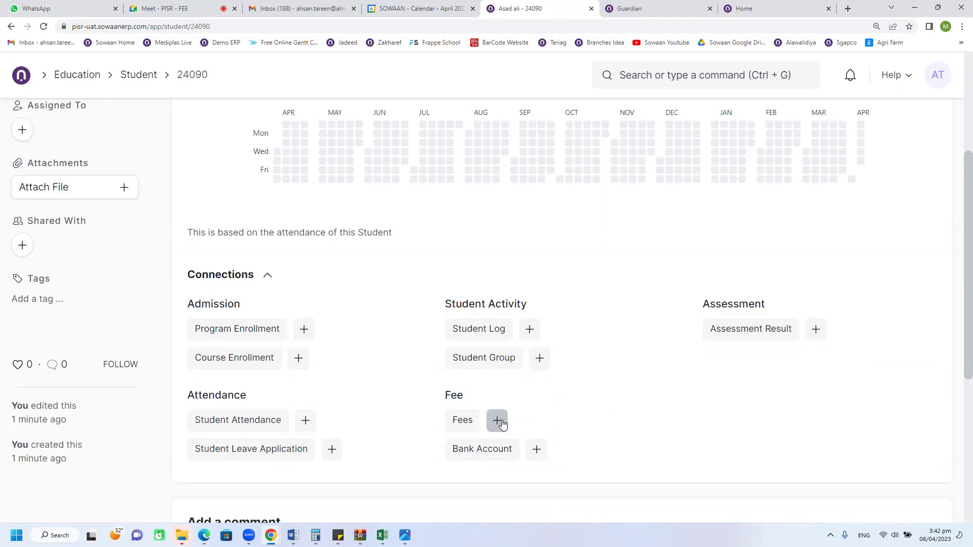
Step: Create a new Fees record from the student's Connections and pick 20 April 2023 as its due date
click(499, 421)
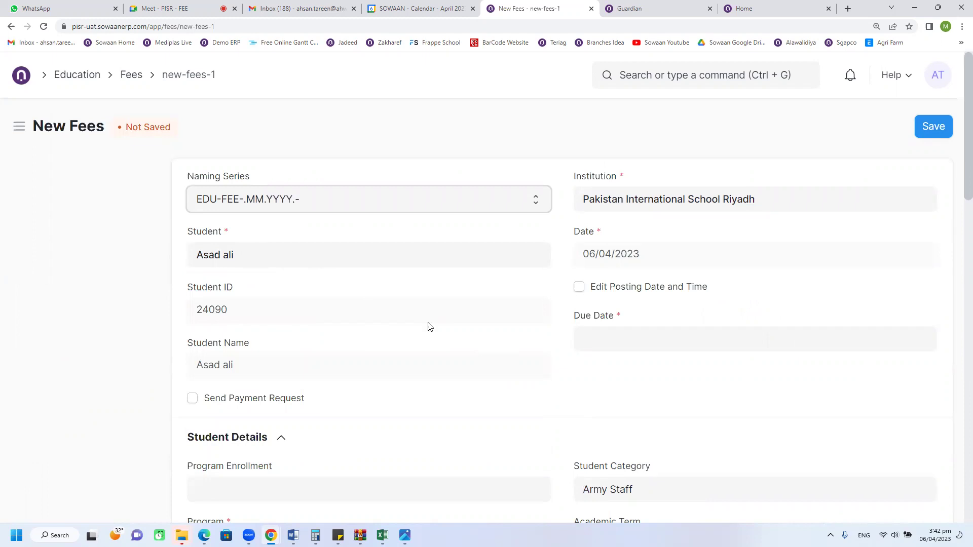
click(603, 349)
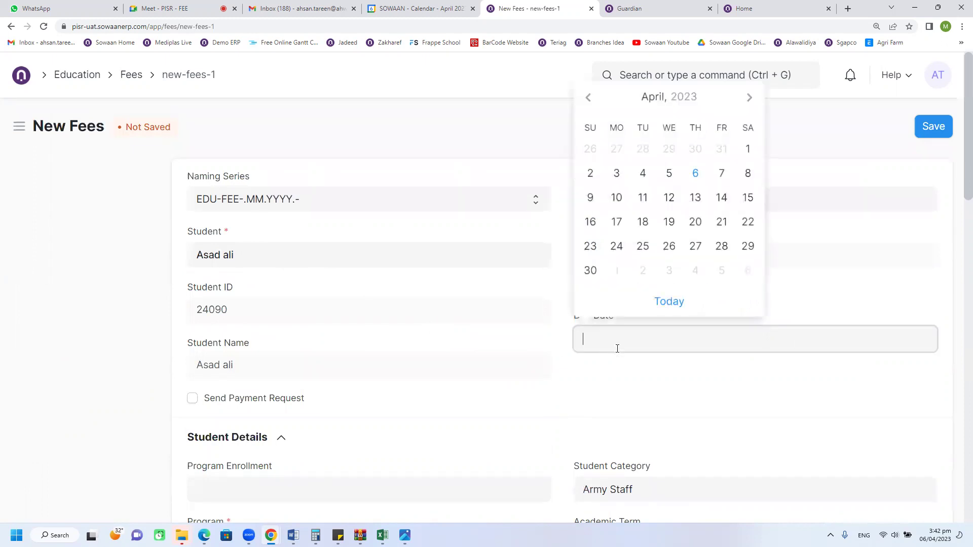
click(586, 376)
click(598, 334)
click(695, 222)
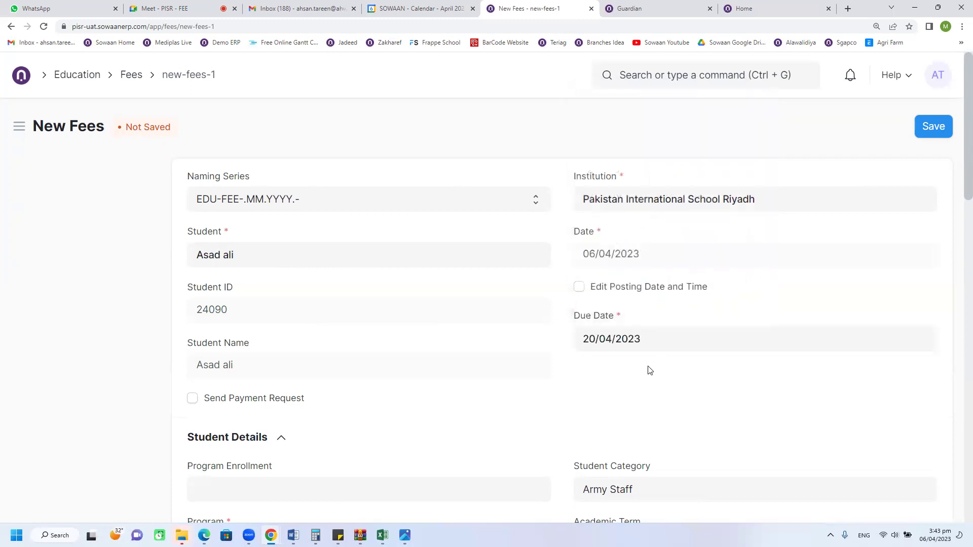
click(631, 340)
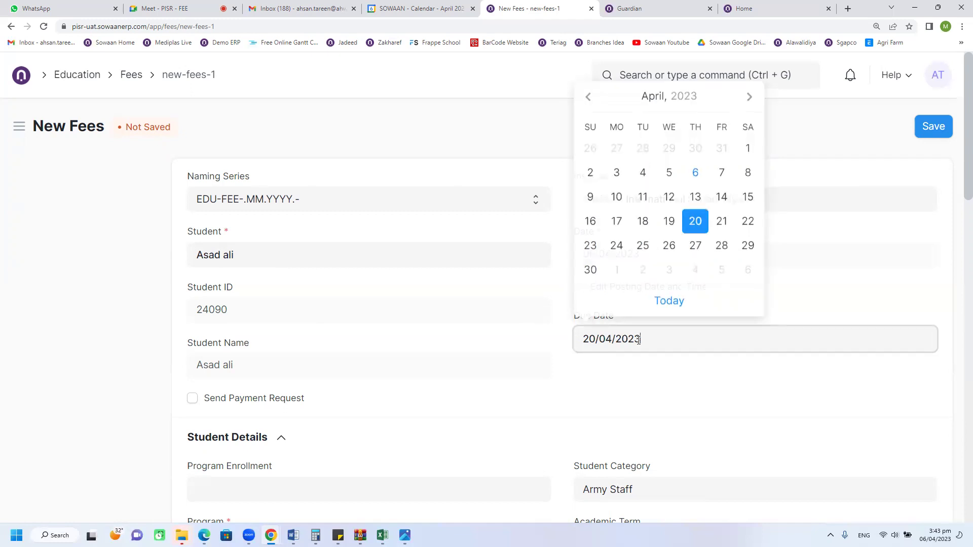
click(695, 222)
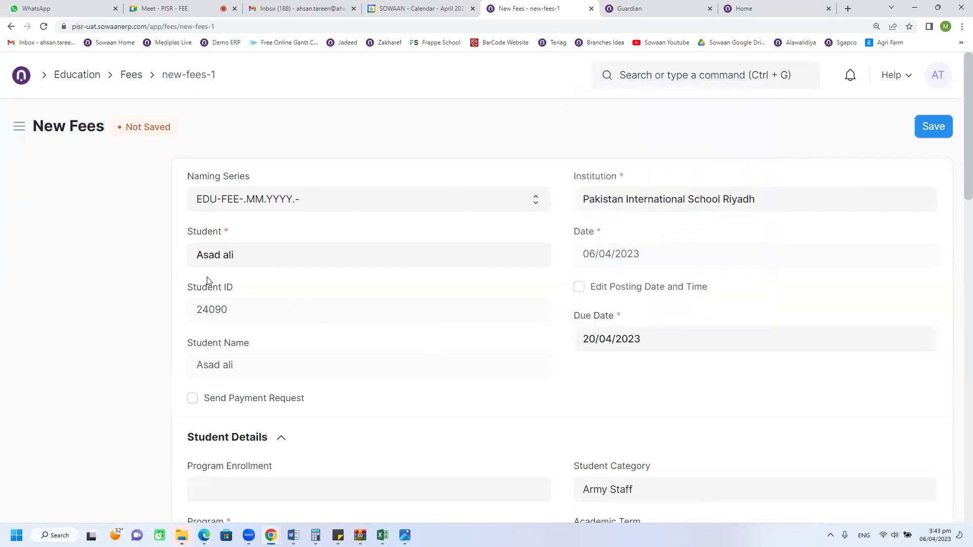
scroll(211, 315, down, 1)
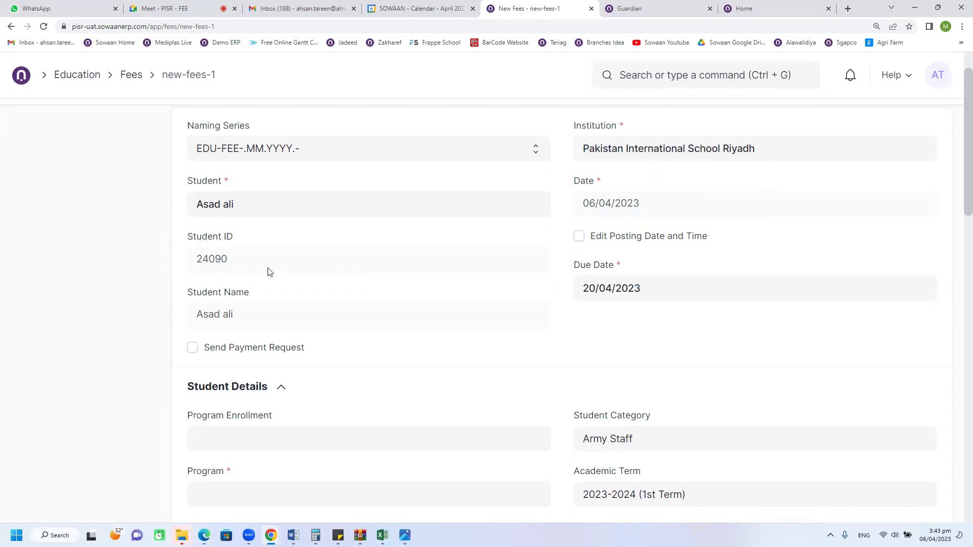
scroll(317, 299, down, 3)
Step: Set the program to Grade IX (Comm. Geo.) and leave the Fee Structure field empty
scroll(319, 303, down, 1)
click(276, 289)
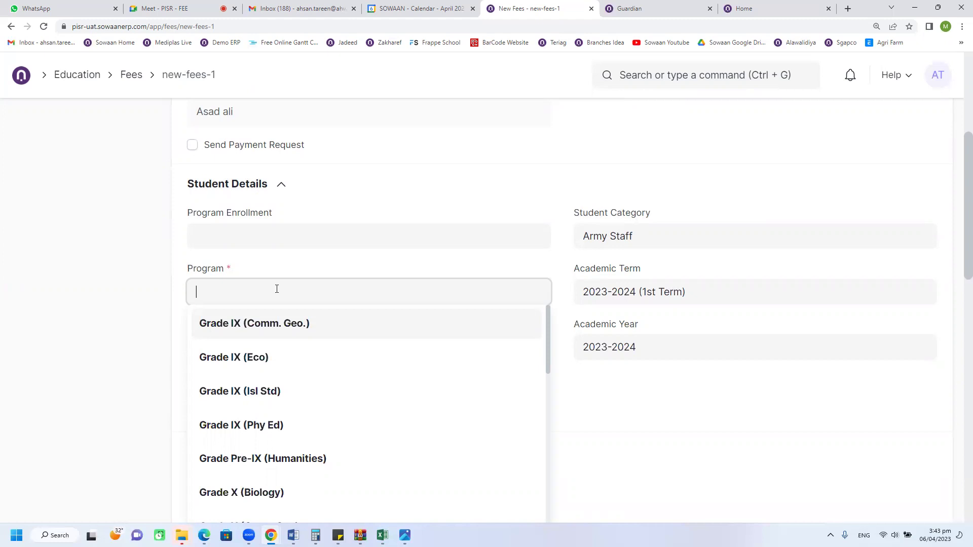
click(270, 333)
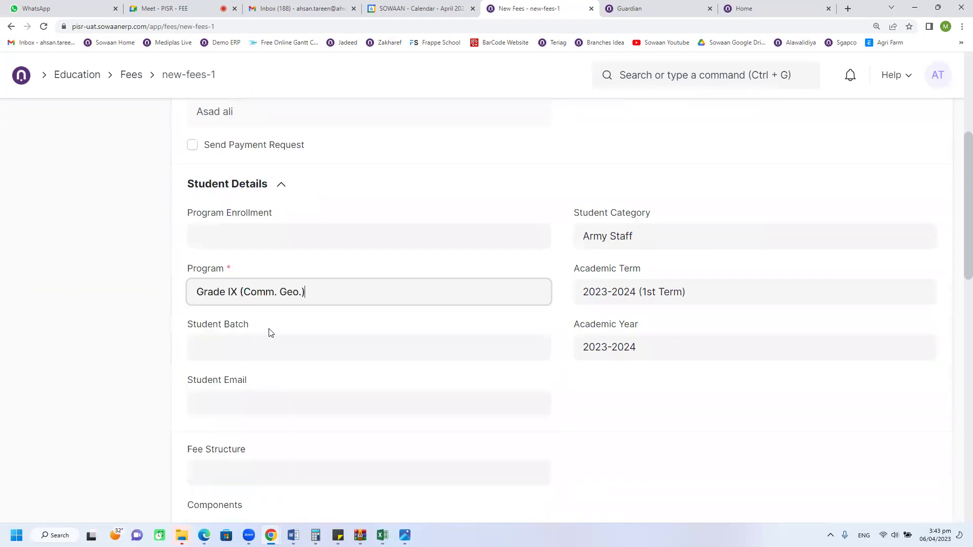
scroll(361, 351, down, 2)
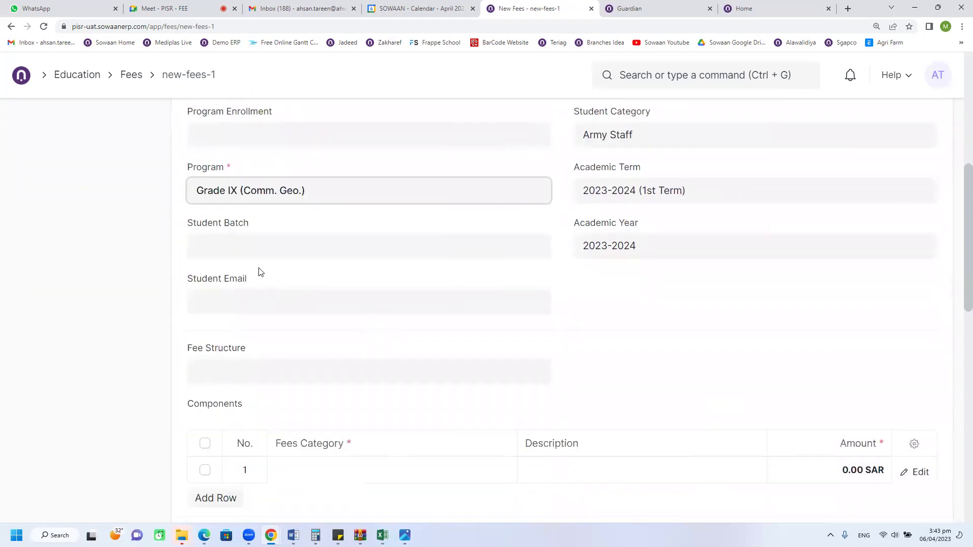
scroll(321, 326, down, 3)
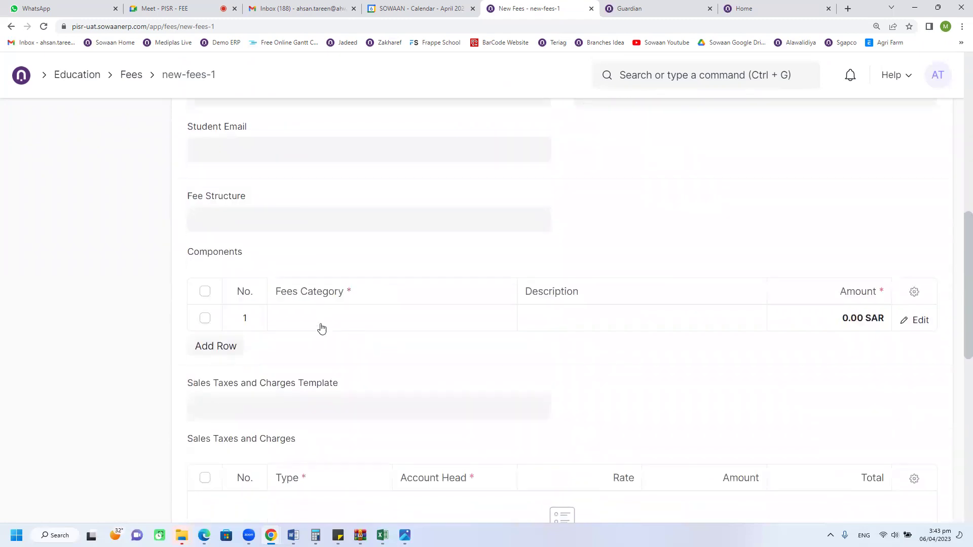
click(248, 220)
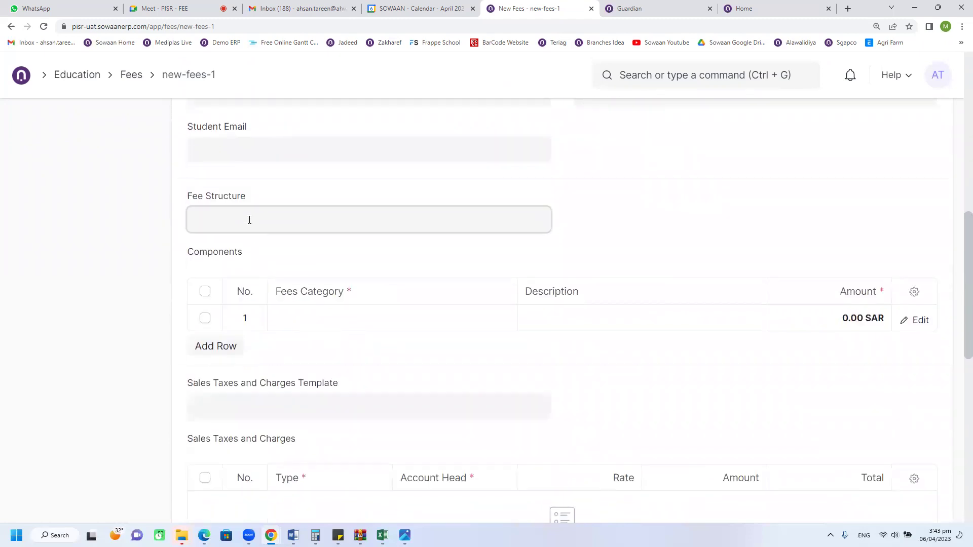
click(262, 253)
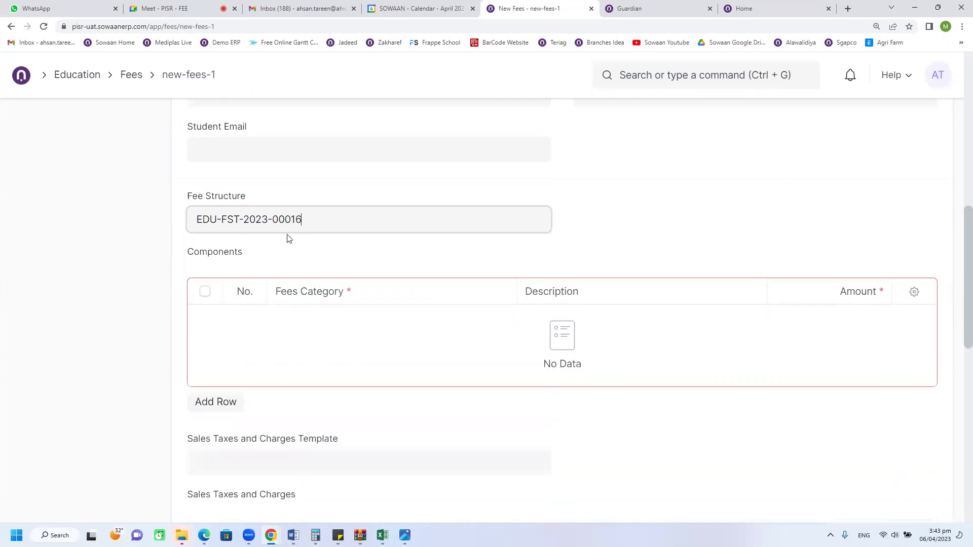
triple_click(345, 224)
key(BackSpace)
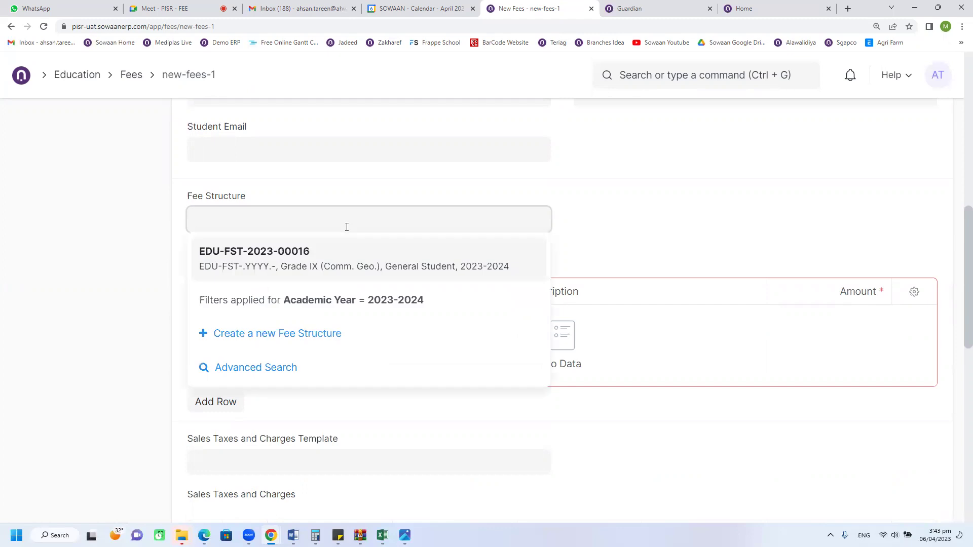
click(281, 274)
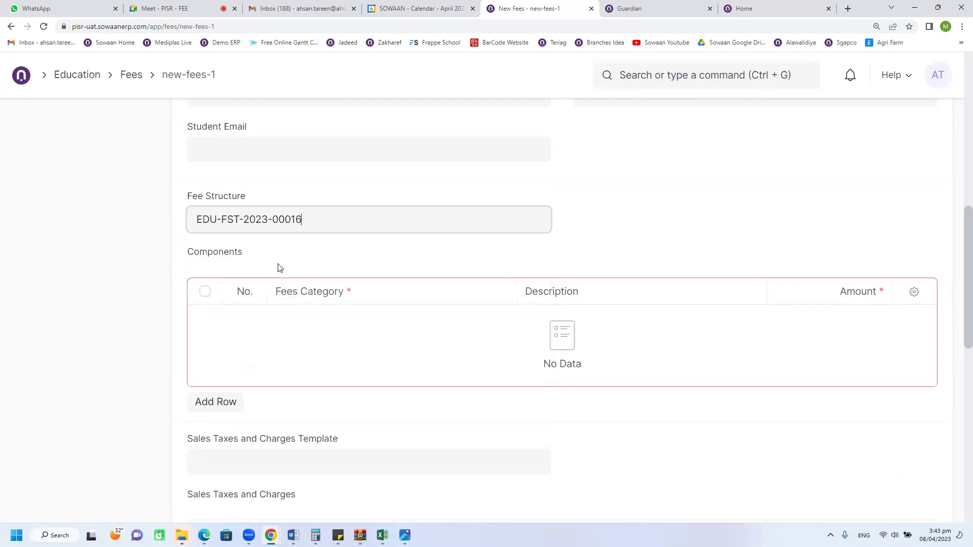
triple_click(311, 225)
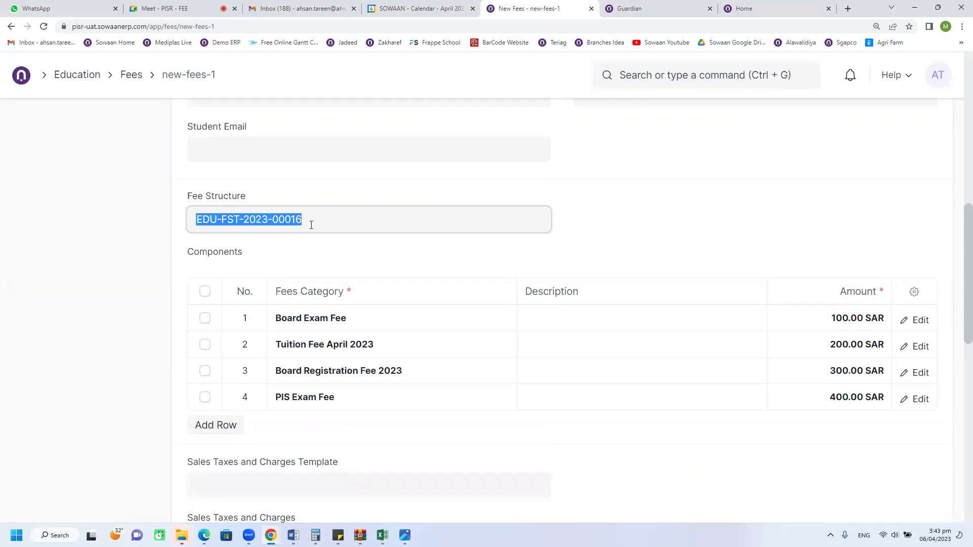
scroll(311, 225, down, 1)
key(BackSpace)
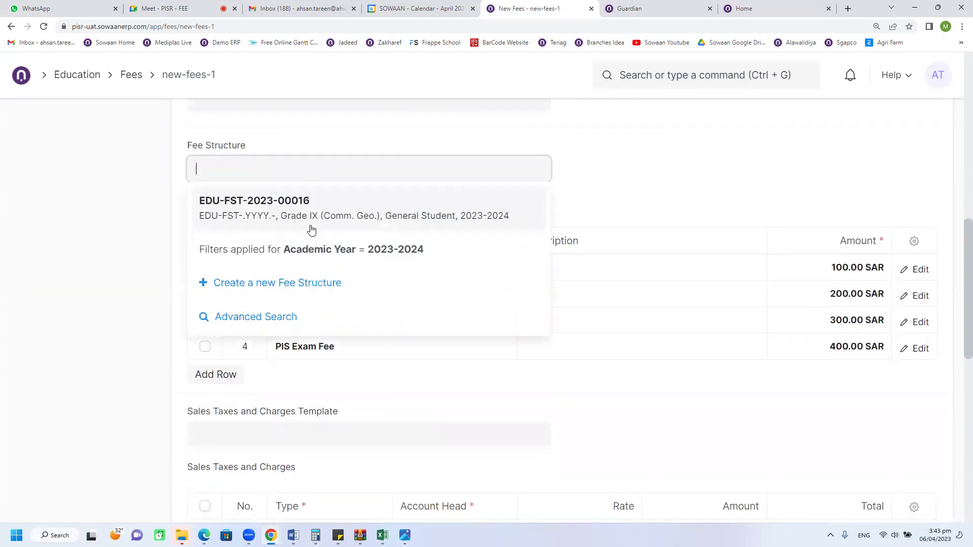
click(155, 213)
Step: Add a component row with Fees Category Admission FEE and amount 750
click(216, 351)
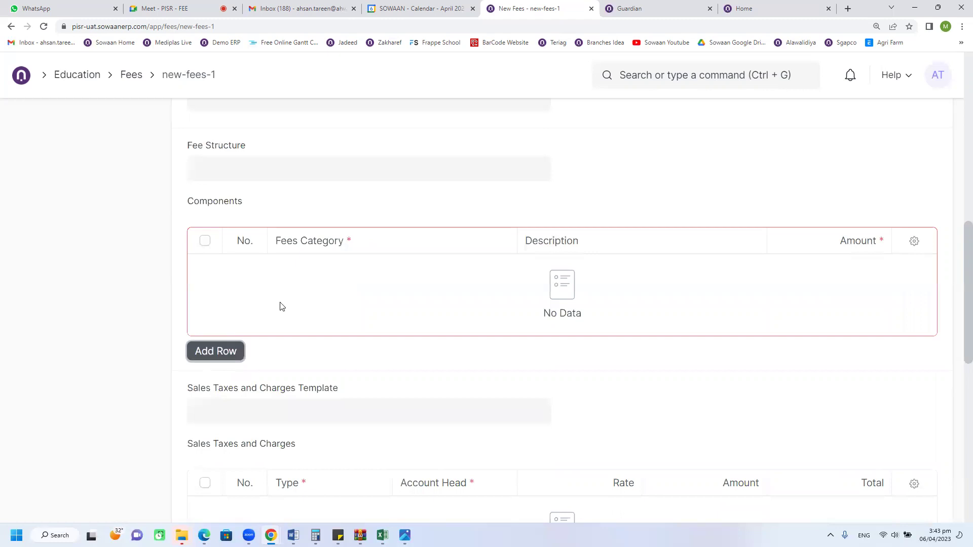
scroll(283, 307, down, 1)
click(353, 229)
scroll(255, 249, up, 2)
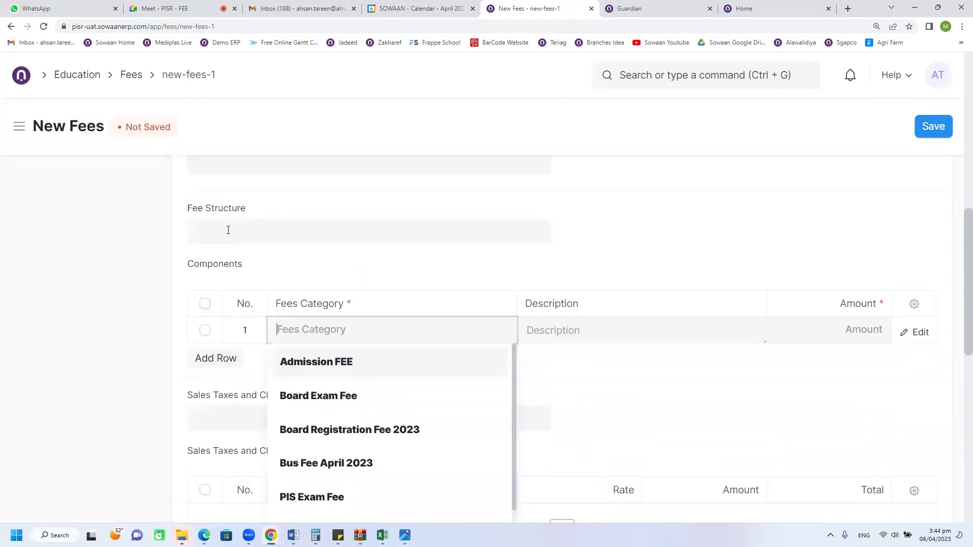
click(333, 363)
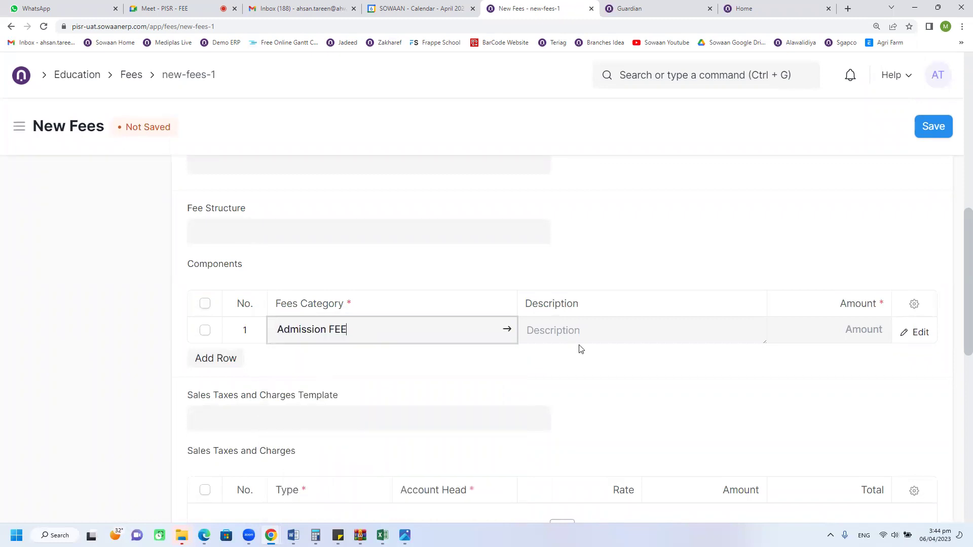
click(838, 325)
text(750)
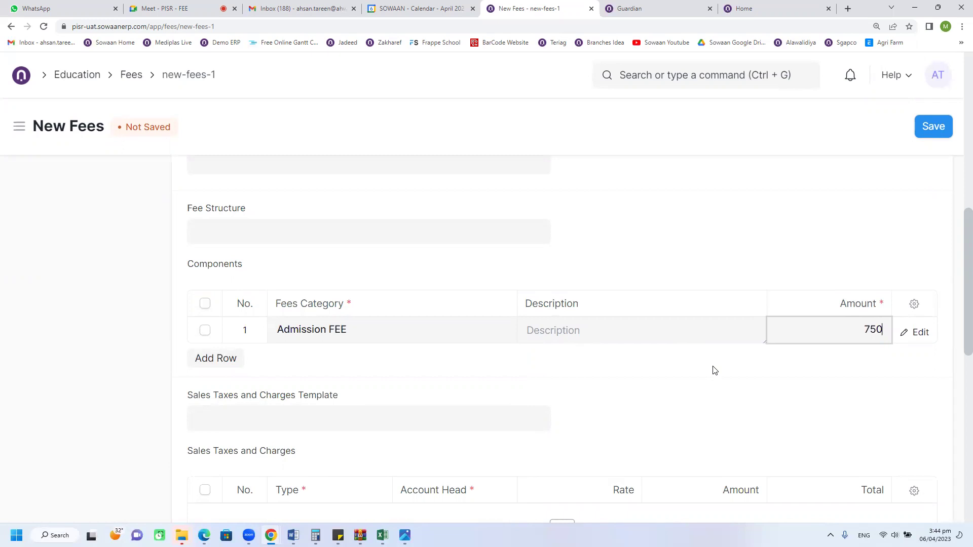
Step: Add a second component row and create a new fee category from the 'se' search
click(235, 358)
text(se)
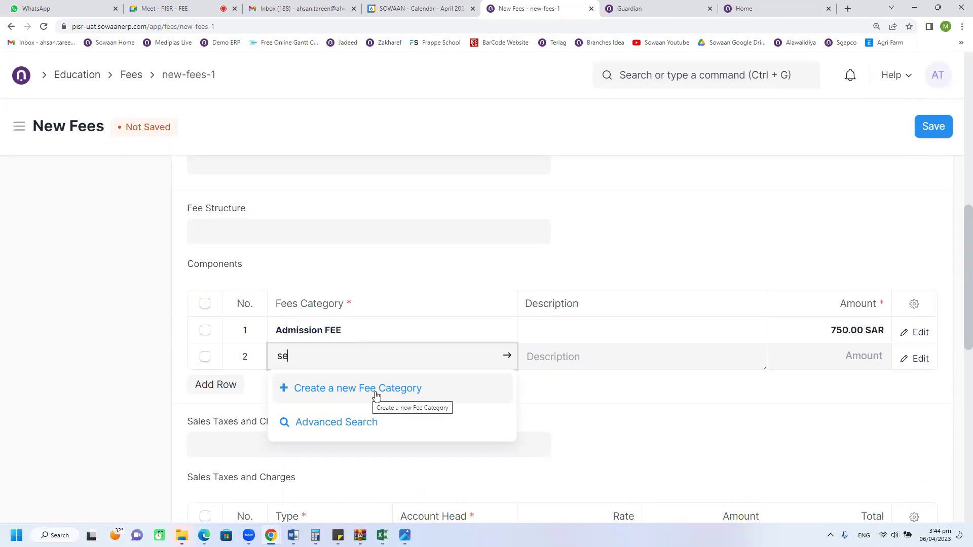
click(375, 394)
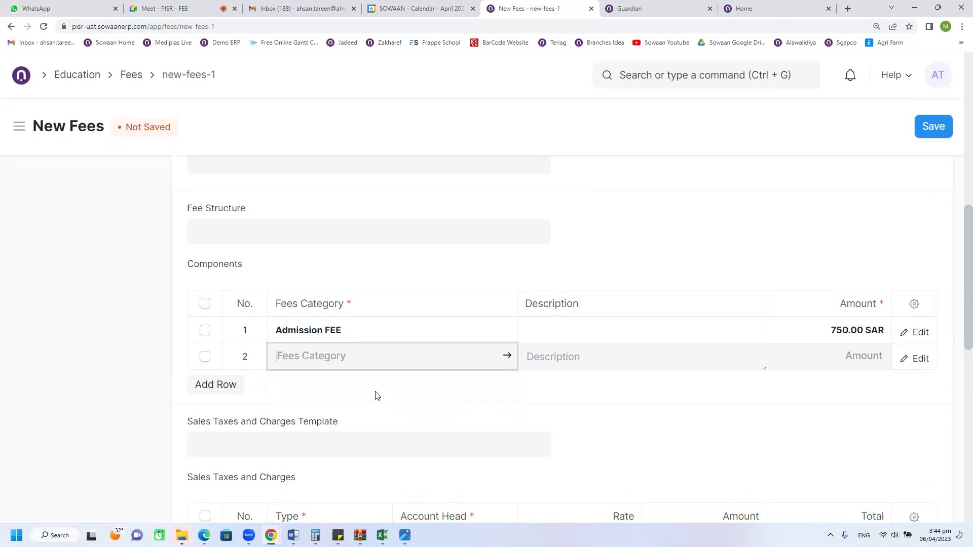
Step: Name the new fee category 'Security Fee' with receivable account 1010201 - Fee Receivable - PISR
key(ctrl+a)
text(Security)
key(BackSpace)
key(BackSpace)
key(BackSpace)
text(ity Fee)
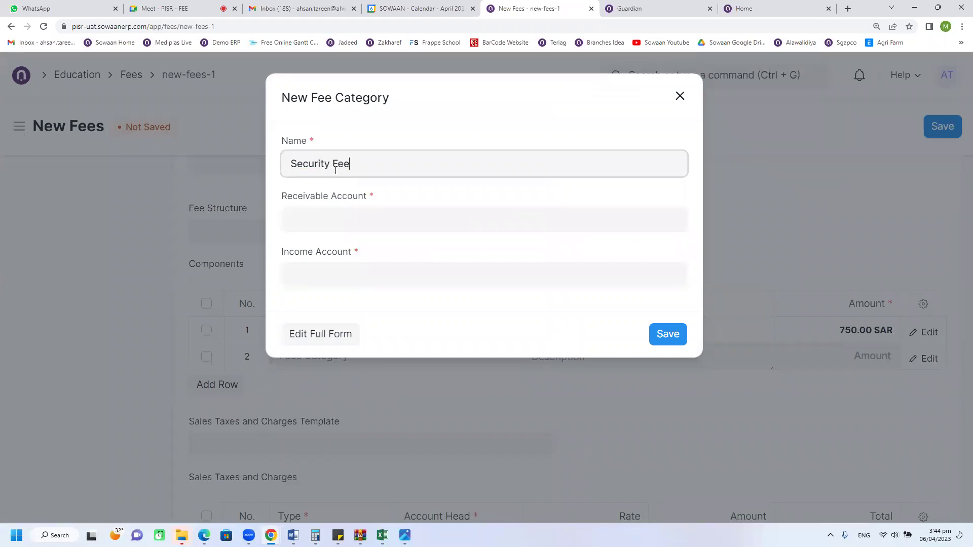
click(354, 210)
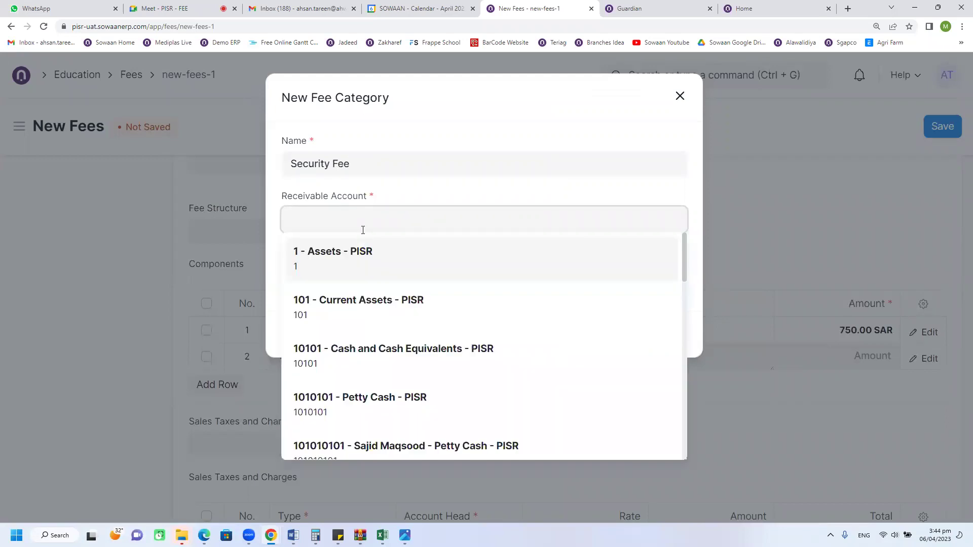
text(fee)
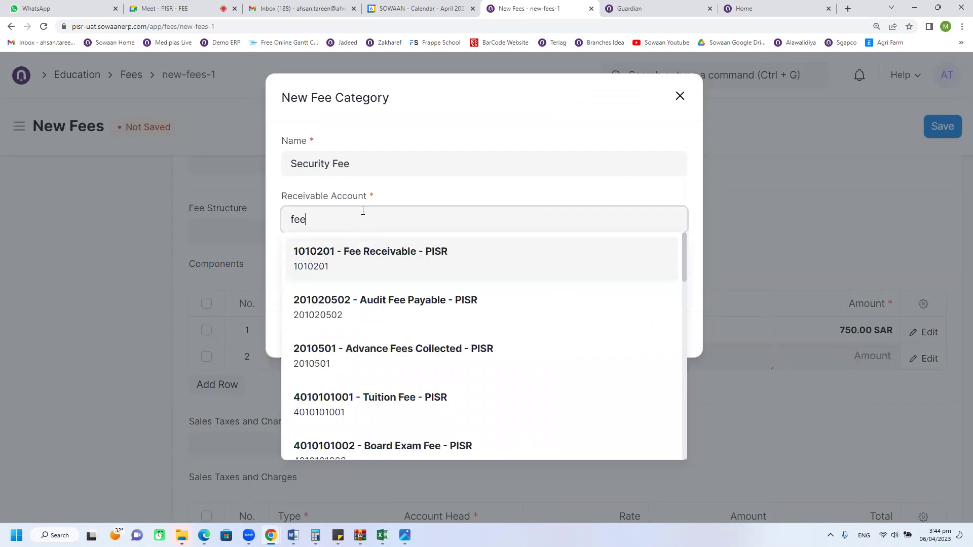
click(370, 265)
click(379, 277)
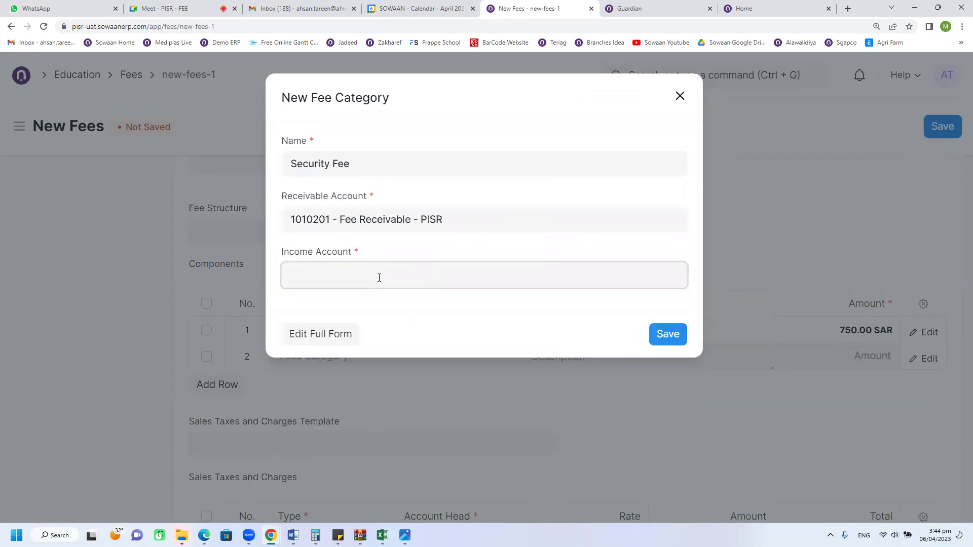
Step: Search the Income Account field, first for 'sec', then for 'unea'
text(sec)
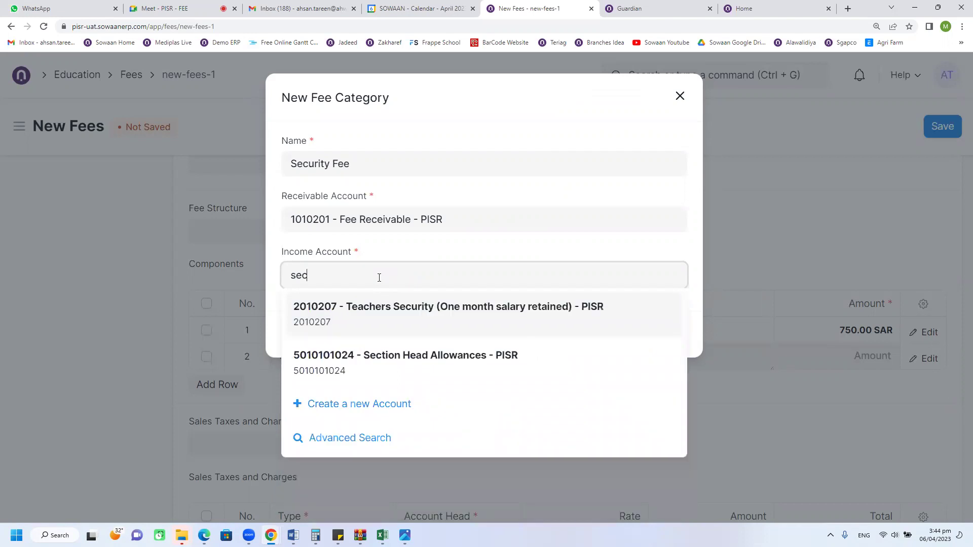
key(ctrl+a)
key(BackSpace)
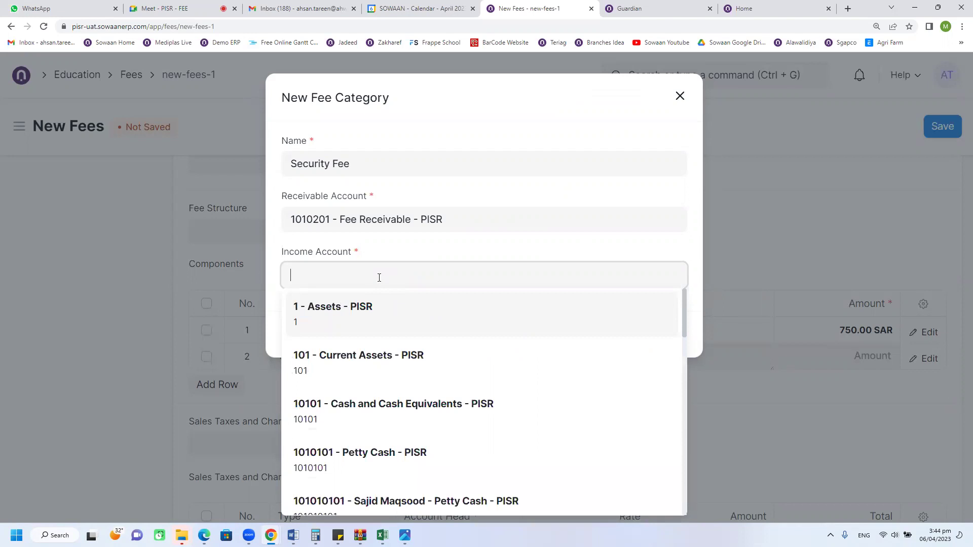
text(unea)
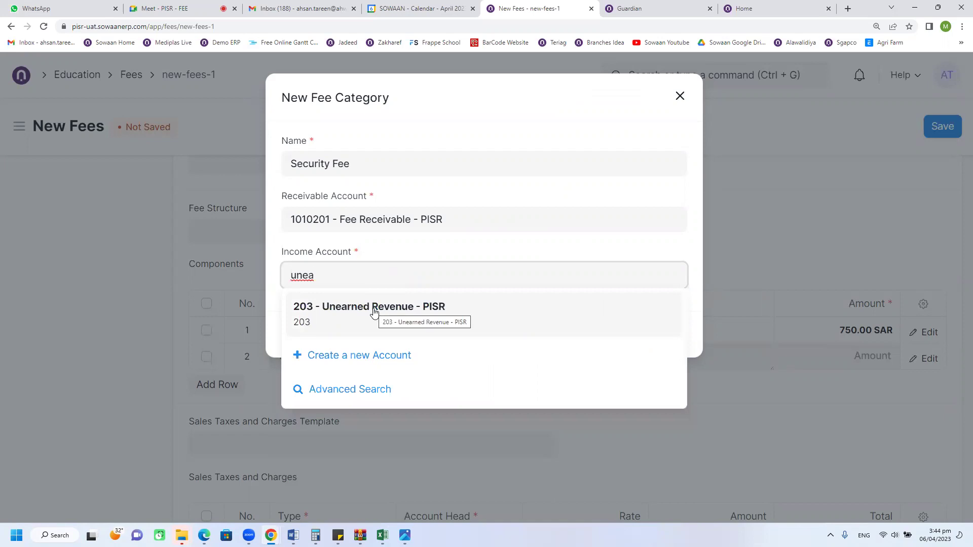
double_click(366, 276)
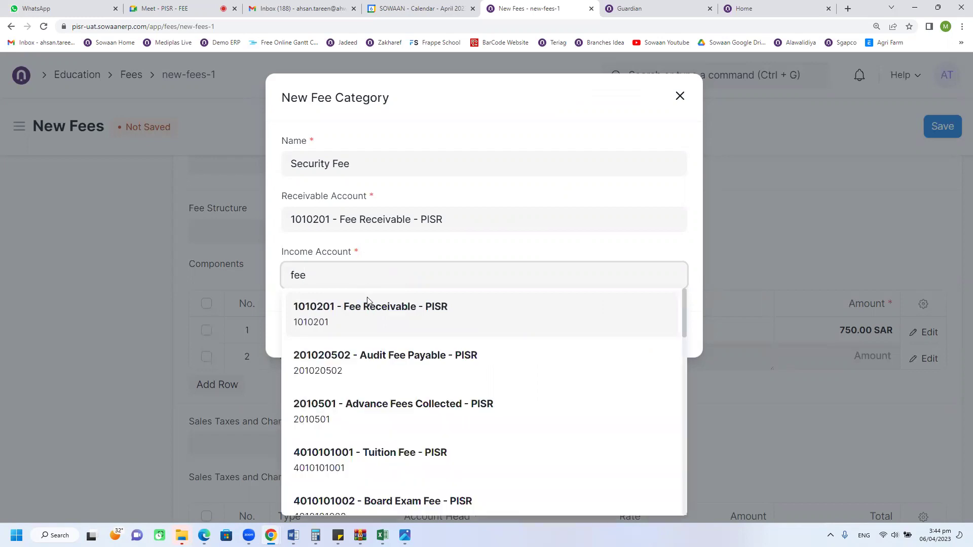
Step: Choose 2010501 - Advance Fees Collected - PISR as income account and save the Security Fee category
scroll(382, 373, down, 2)
scroll(383, 373, up, 1)
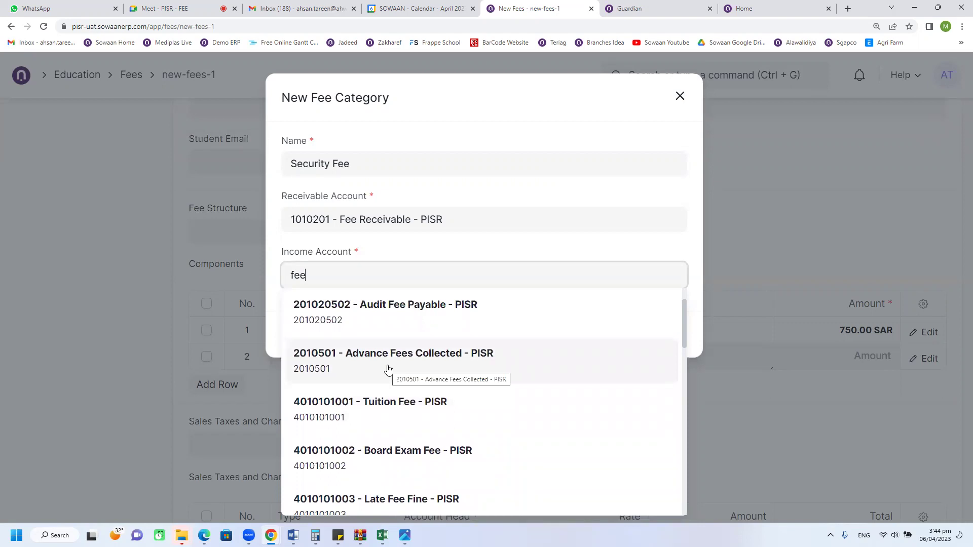
scroll(389, 369, down, 4)
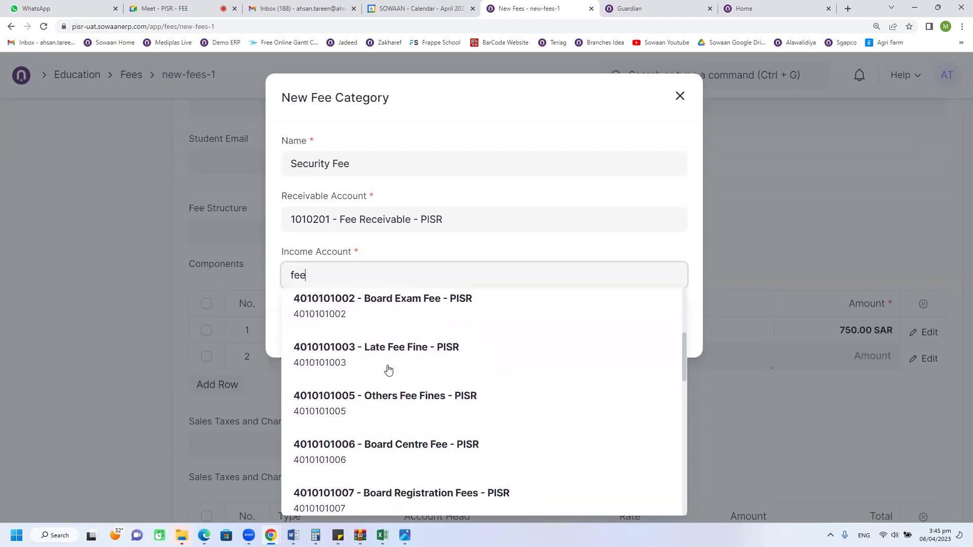
scroll(389, 369, down, 4)
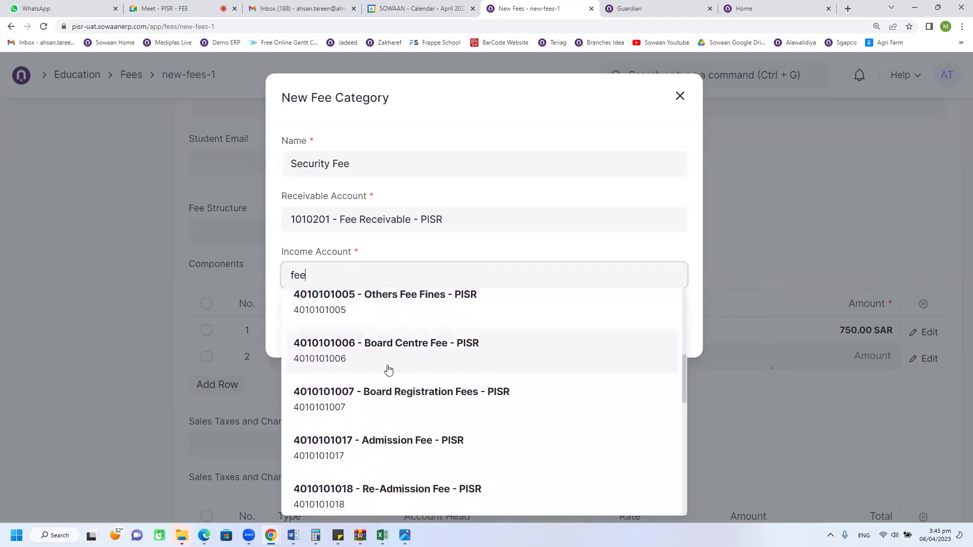
scroll(388, 369, down, 2)
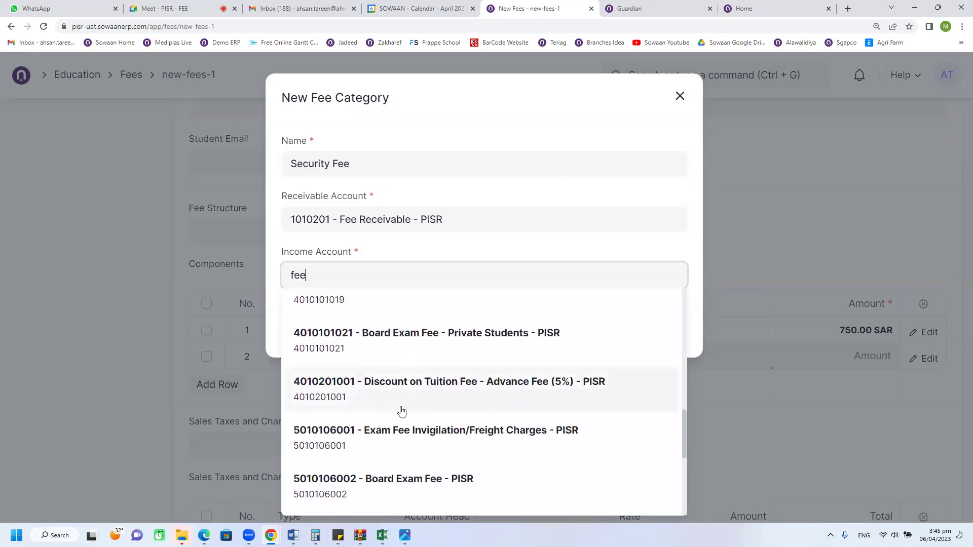
scroll(407, 413, down, 4)
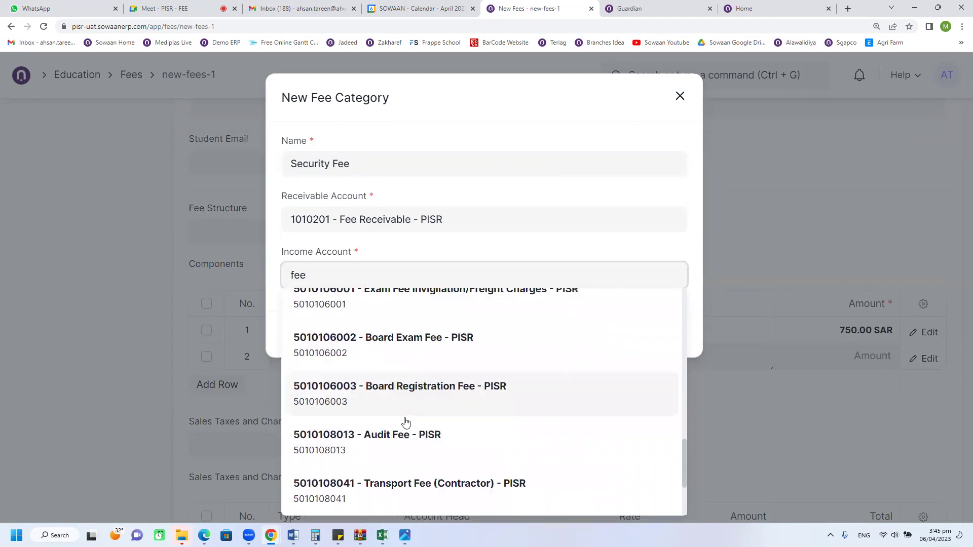
scroll(405, 422, down, 2)
scroll(406, 422, up, 12)
scroll(405, 422, up, 6)
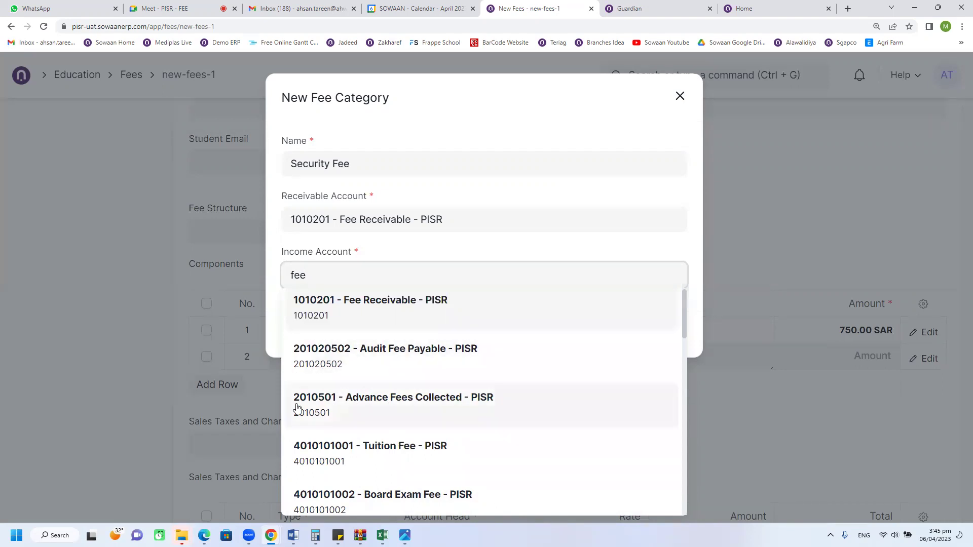
scroll(298, 408, down, 1)
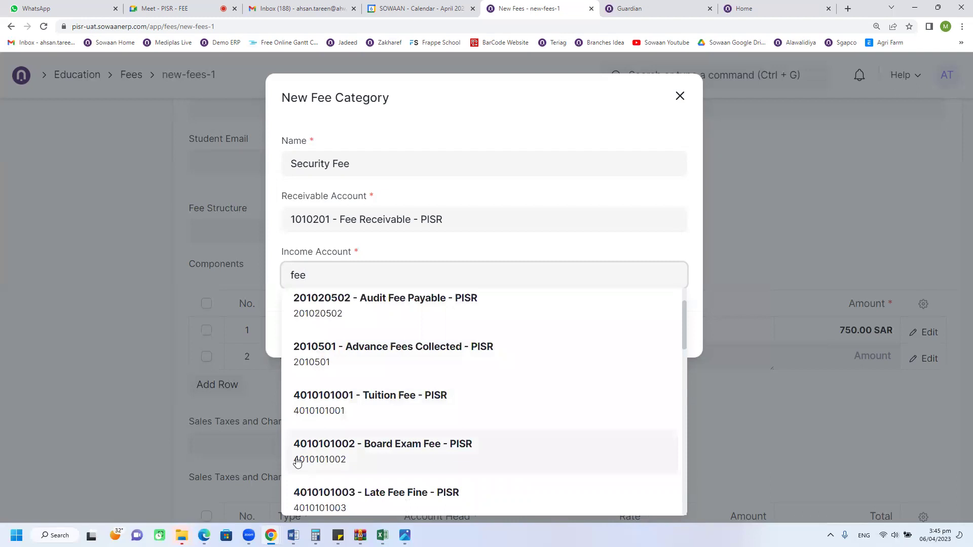
scroll(298, 461, down, 7)
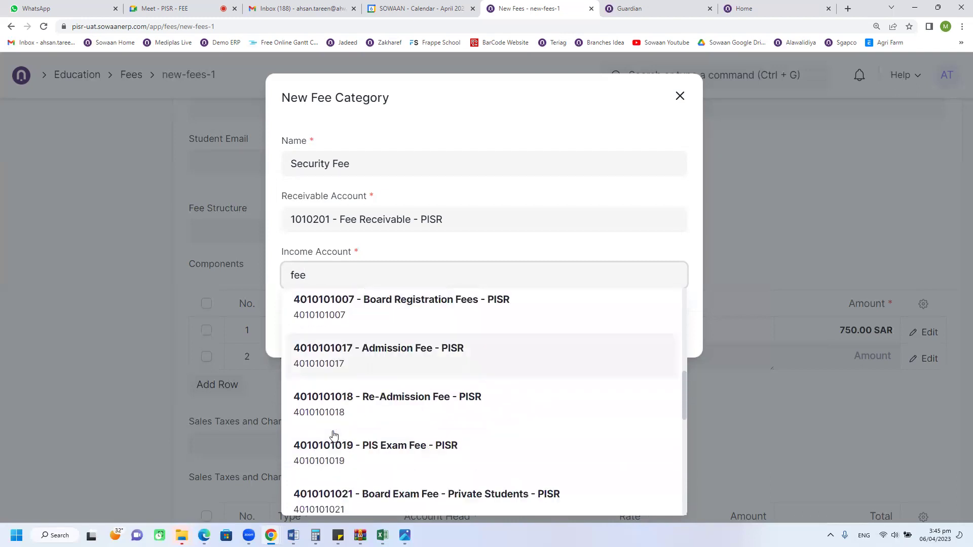
scroll(334, 436, down, 3)
scroll(307, 433, down, 2)
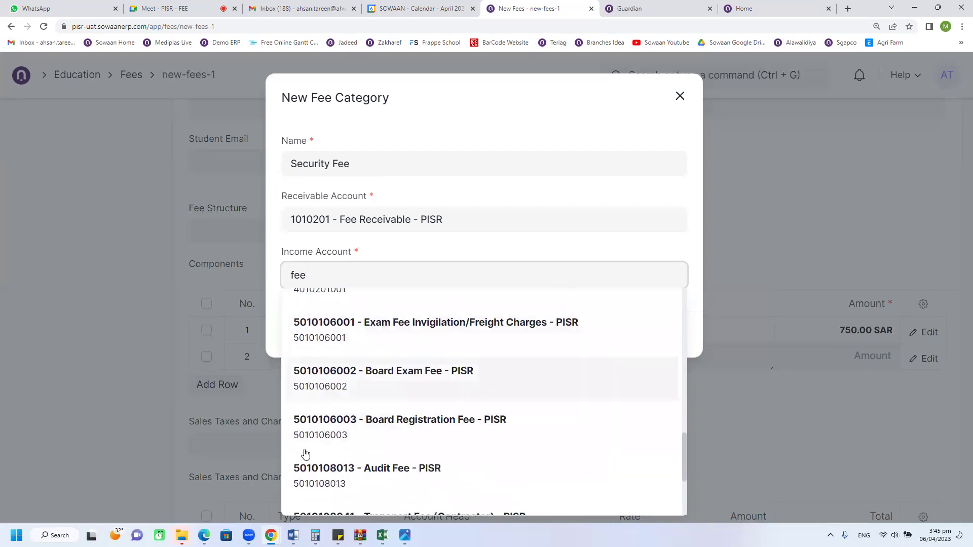
scroll(426, 400, up, 13)
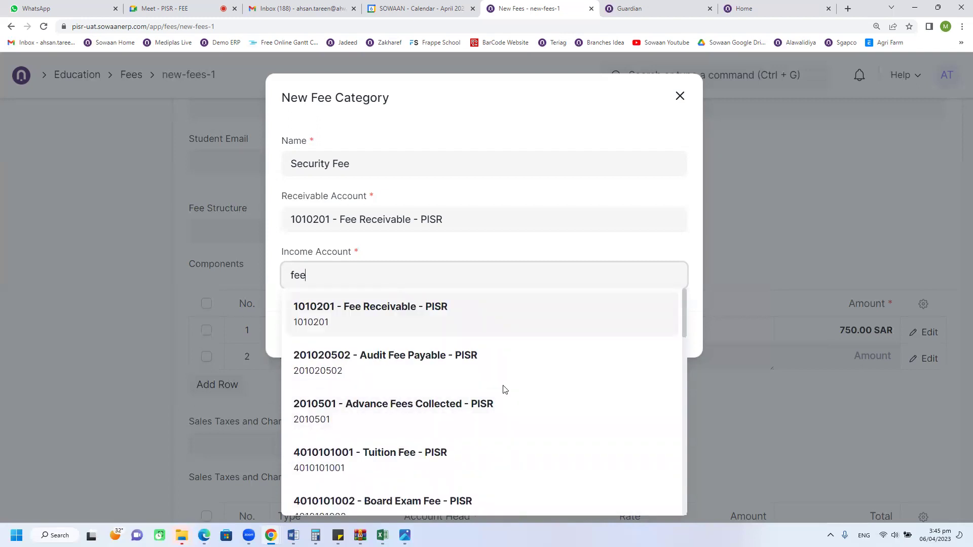
scroll(459, 393, down, 1)
scroll(437, 402, up, 1)
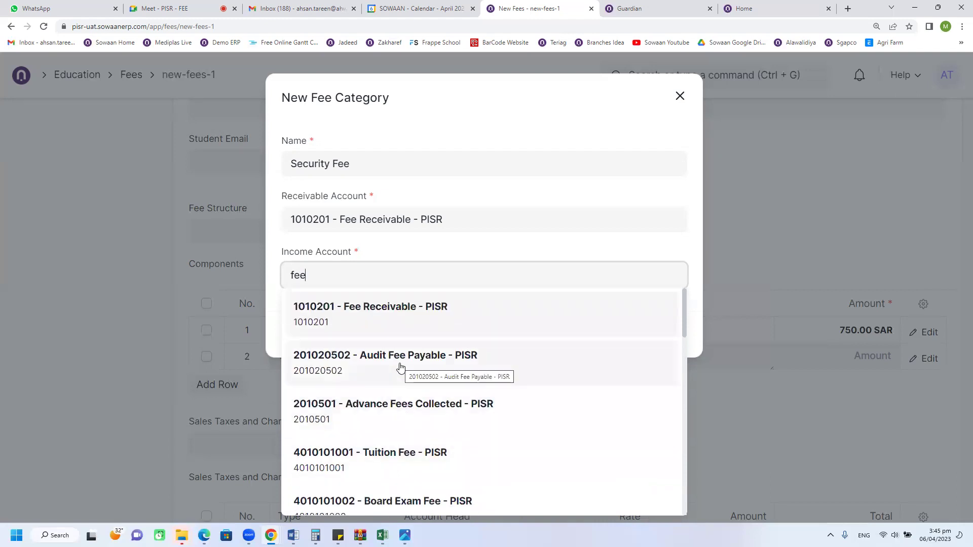
click(396, 401)
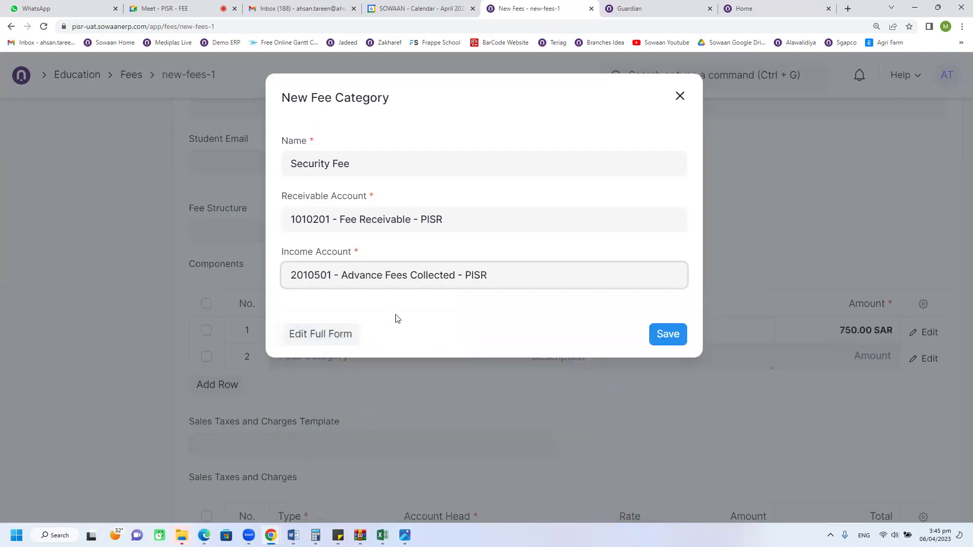
click(667, 335)
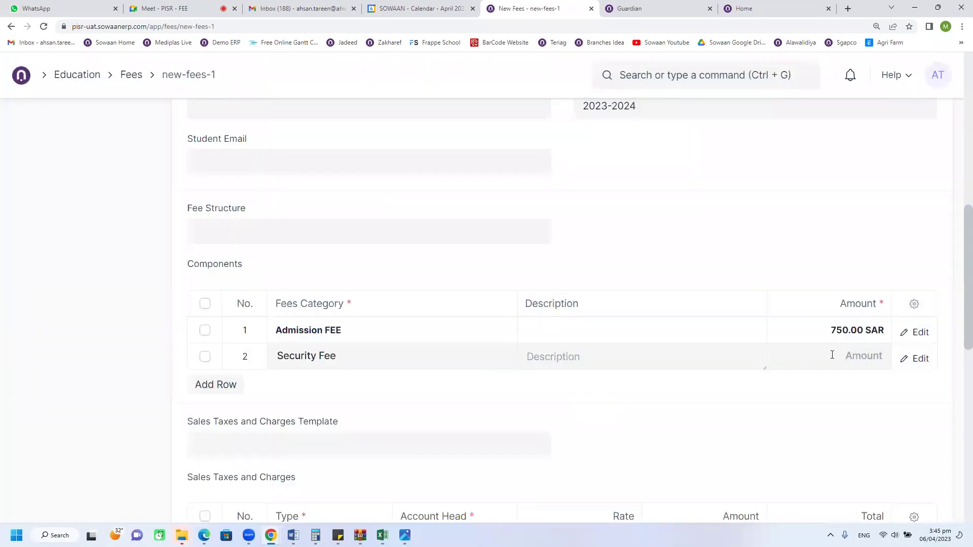
Step: Enter 500 as the Security Fee component's amount
click(832, 355)
text(500)
click(821, 398)
Step: Apply the KSA VAT 15% sales taxes and charges template
scroll(630, 396, down, 1)
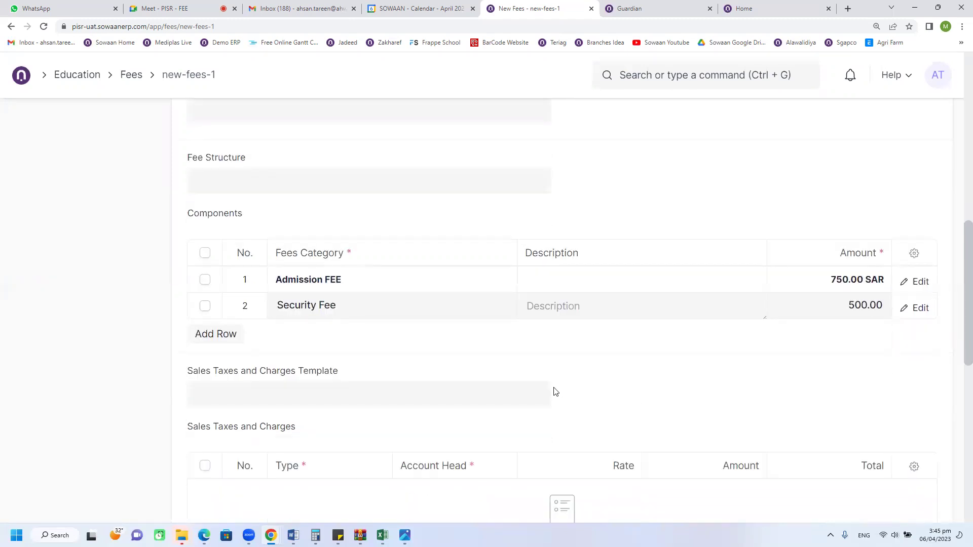
scroll(470, 350, down, 2)
click(286, 299)
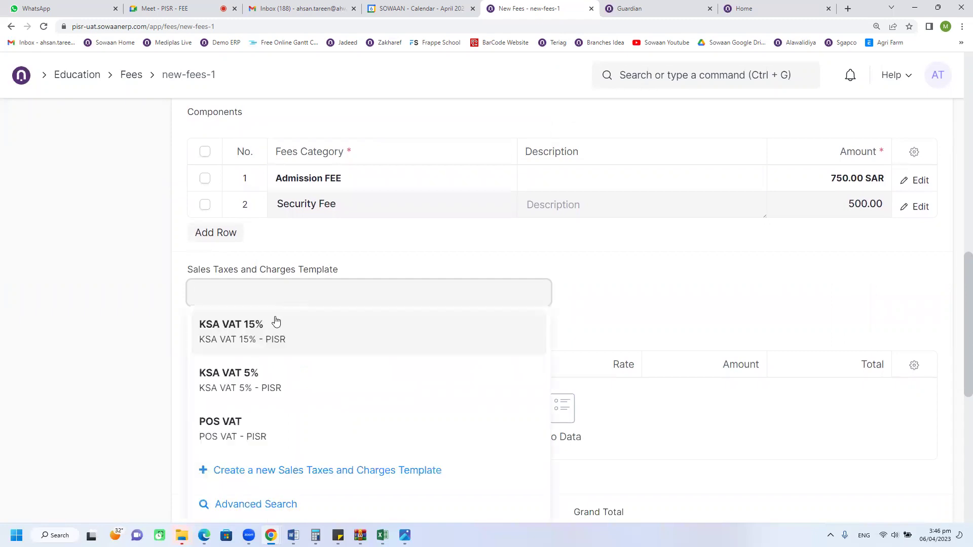
click(276, 321)
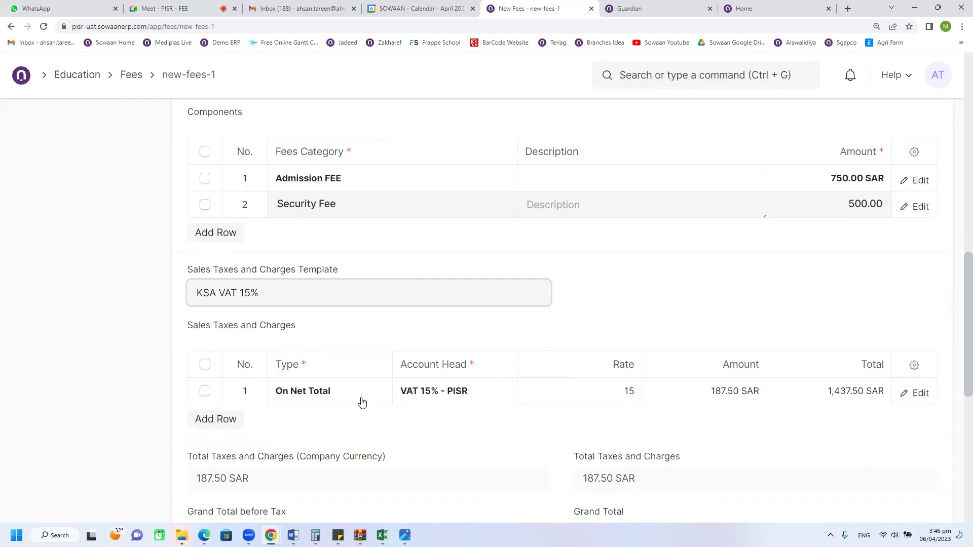
Step: Set the fee record's receivable account to Fee Receivable
scroll(507, 385, up, 1)
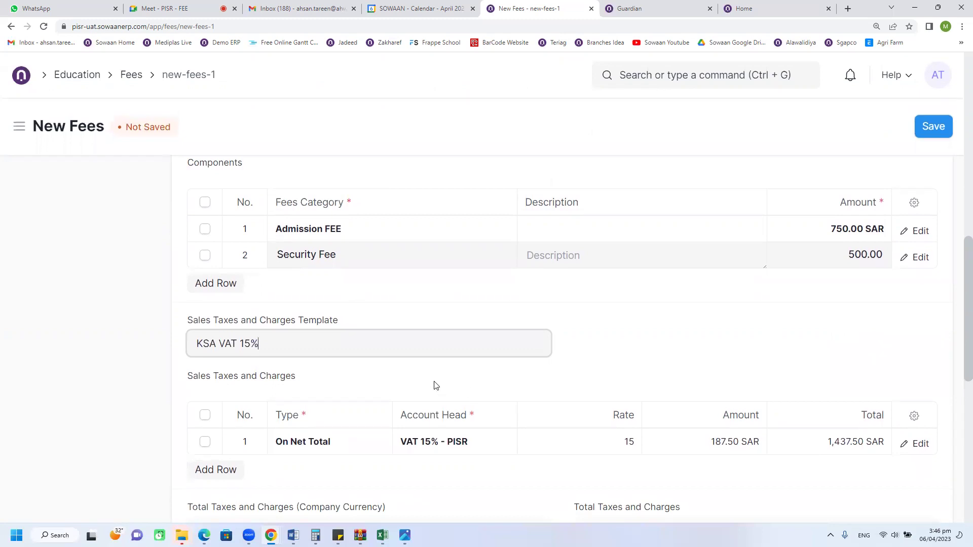
scroll(314, 370, down, 5)
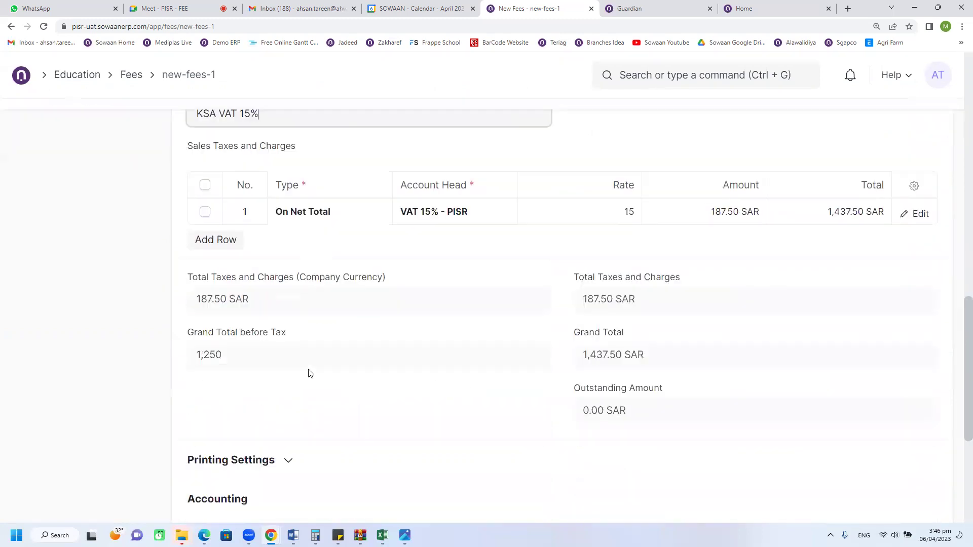
scroll(309, 373, down, 1)
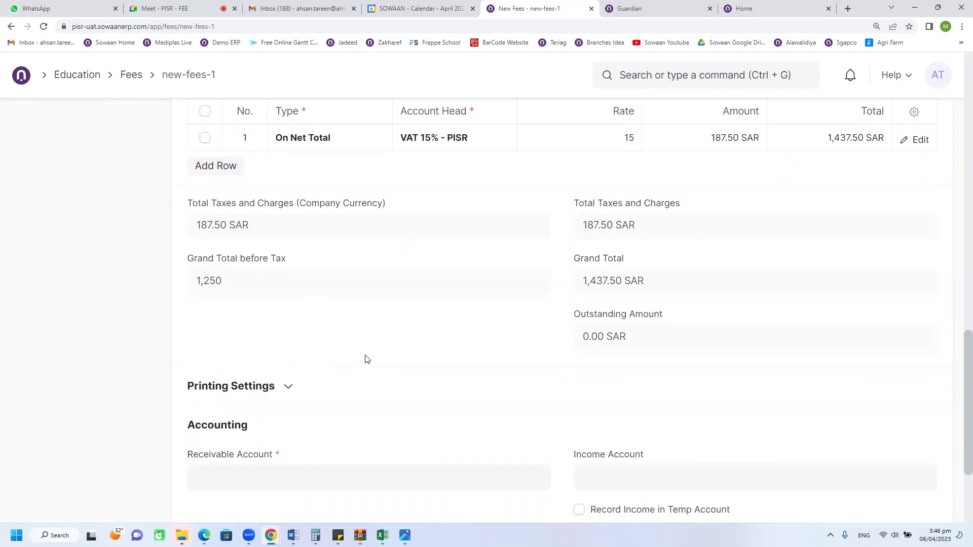
scroll(366, 359, down, 2)
scroll(302, 330, down, 1)
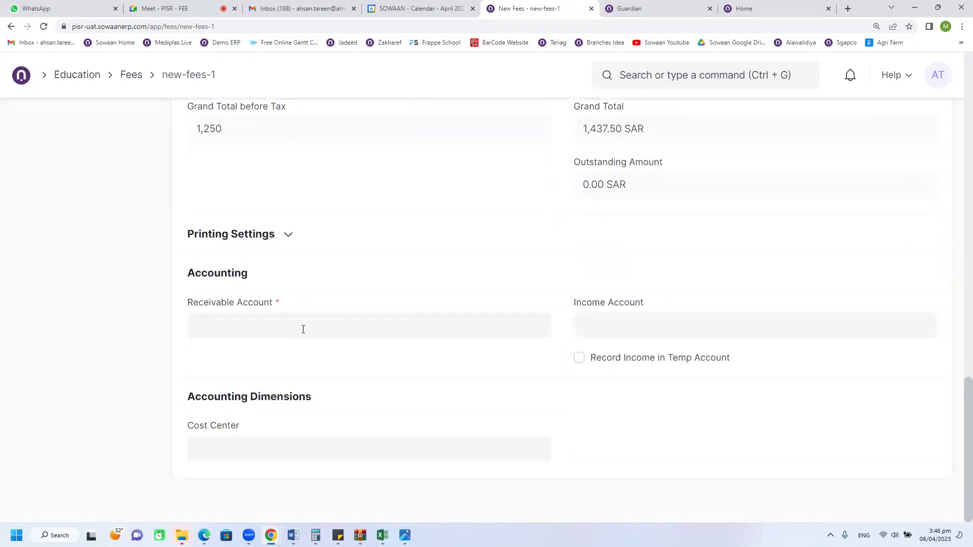
click(276, 326)
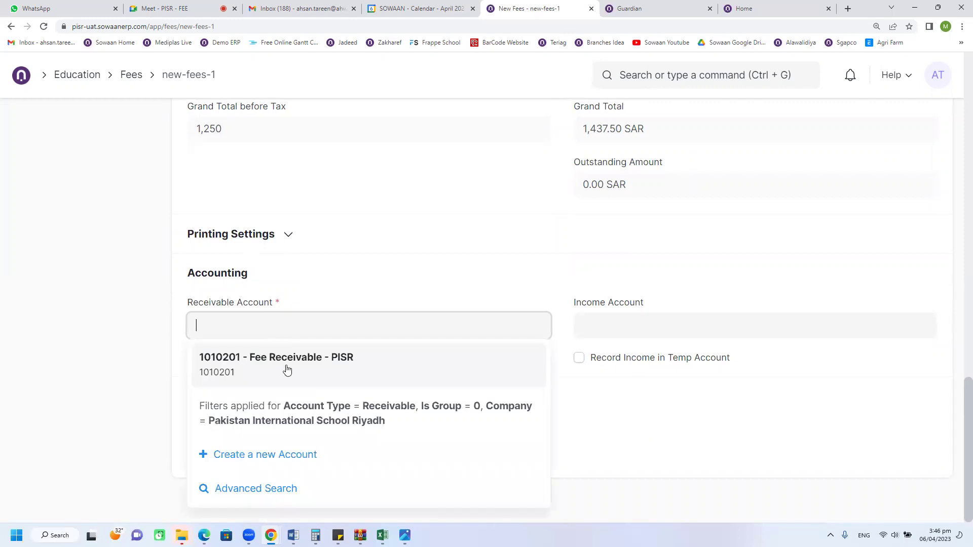
click(285, 370)
click(602, 328)
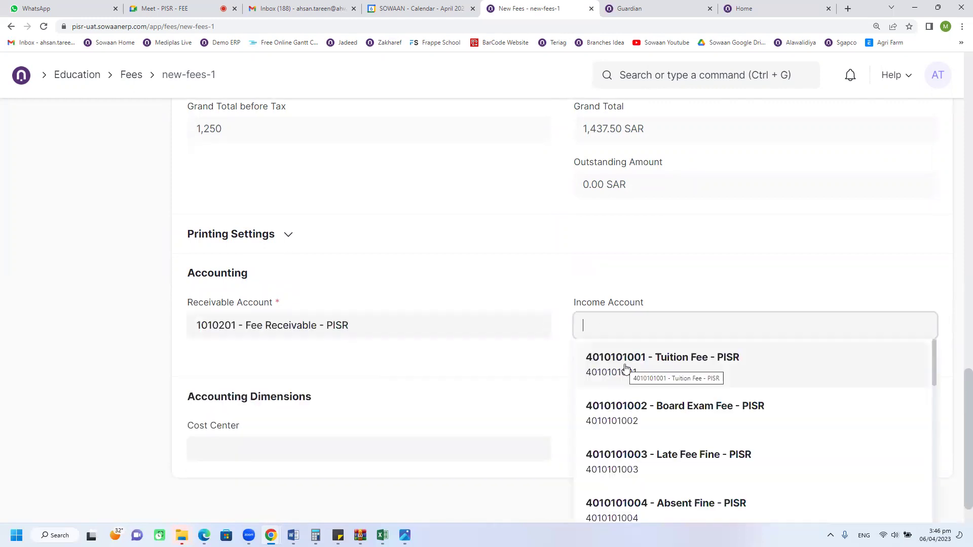
Step: Use Admission Fee as income account, recording income in temporary account 203 - Unearned Revenue - PISR
text(admi)
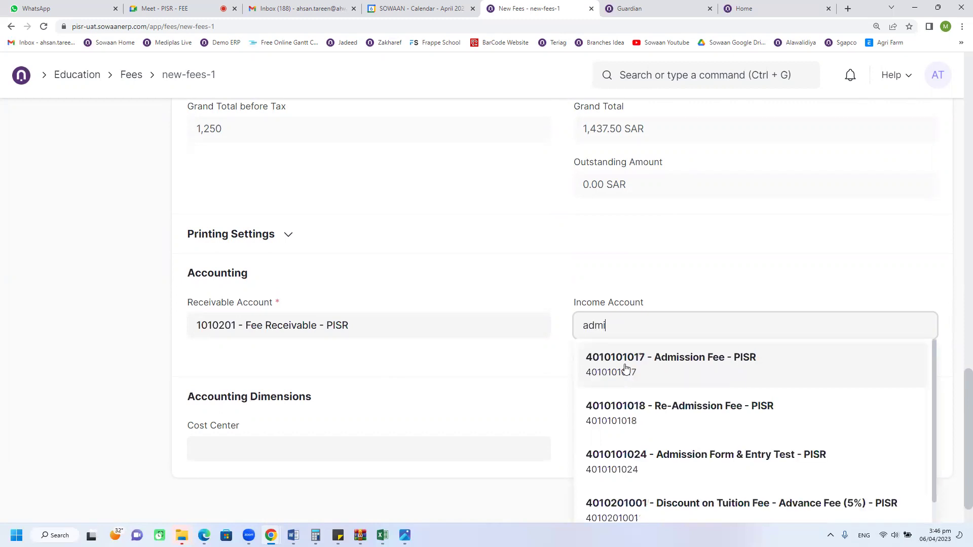
click(645, 376)
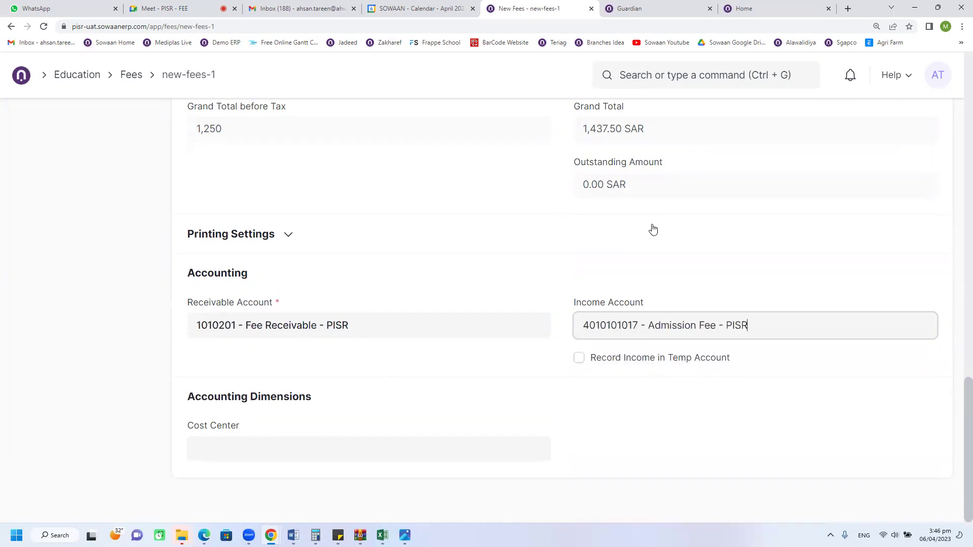
click(636, 356)
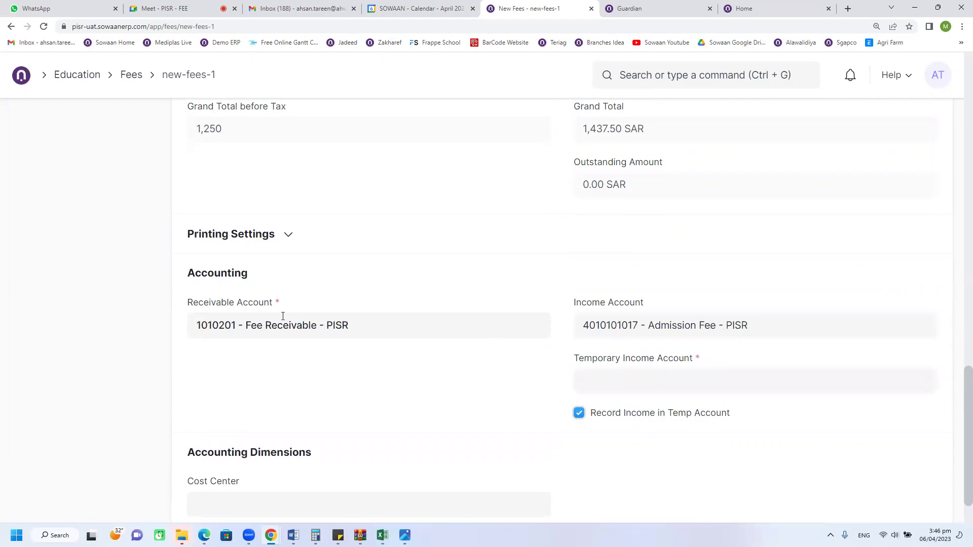
scroll(598, 326, down, 2)
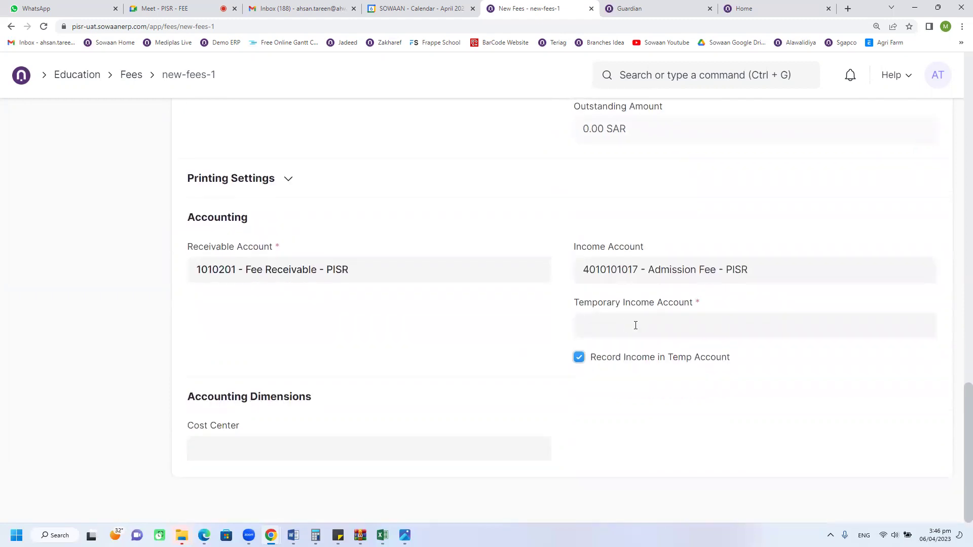
click(625, 326)
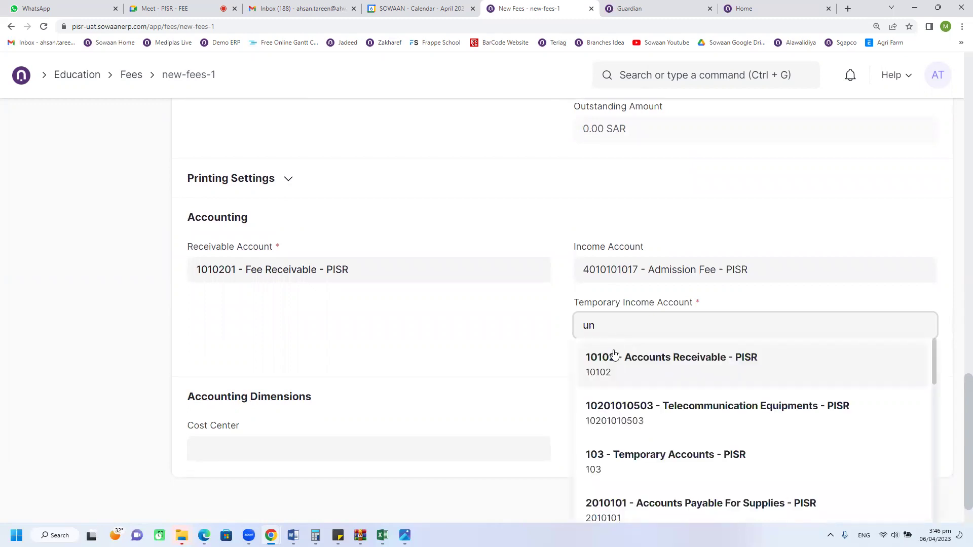
text(unear)
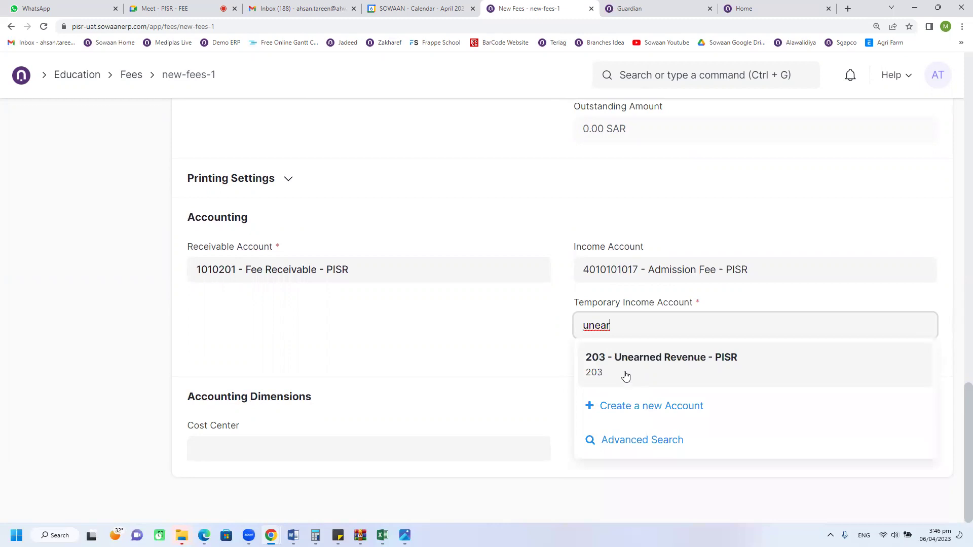
click(626, 375)
scroll(540, 374, up, 13)
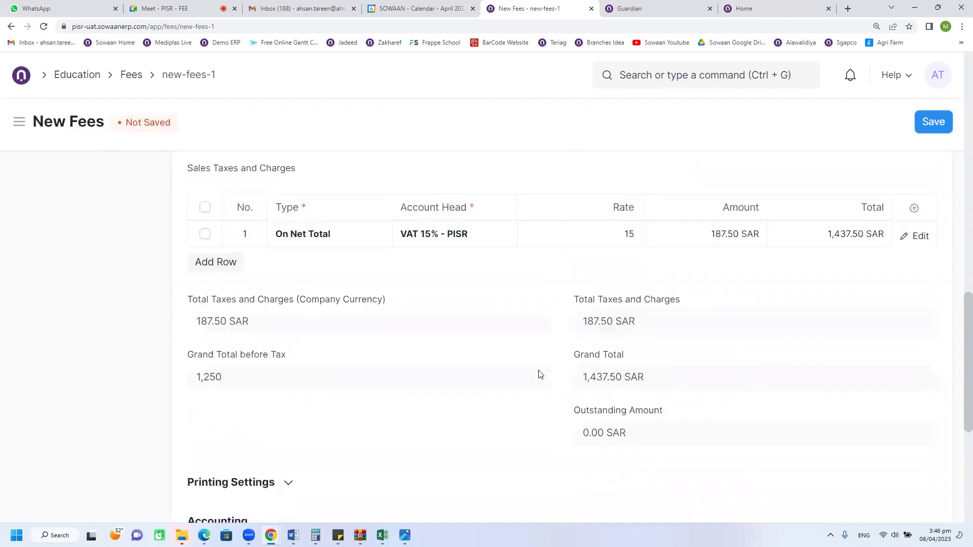
scroll(475, 378, down, 3)
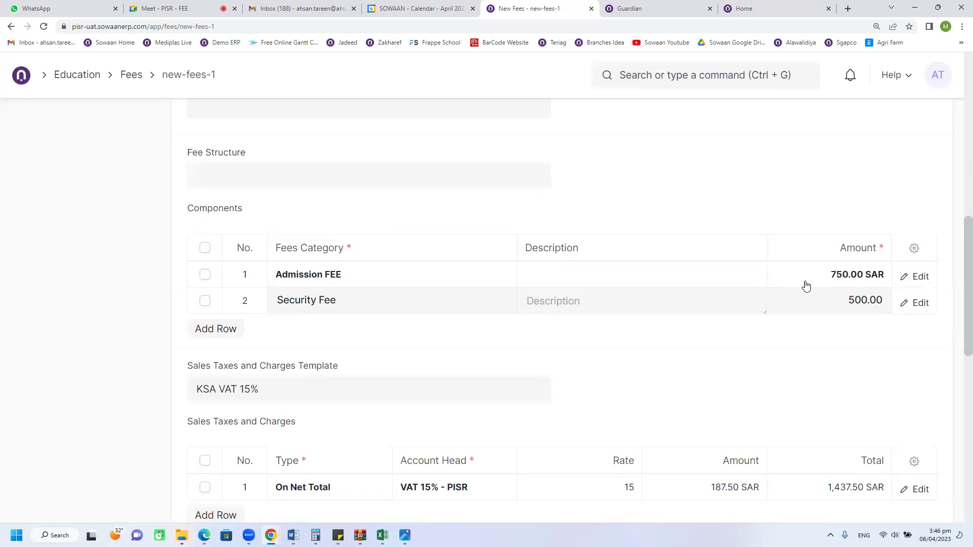
click(920, 277)
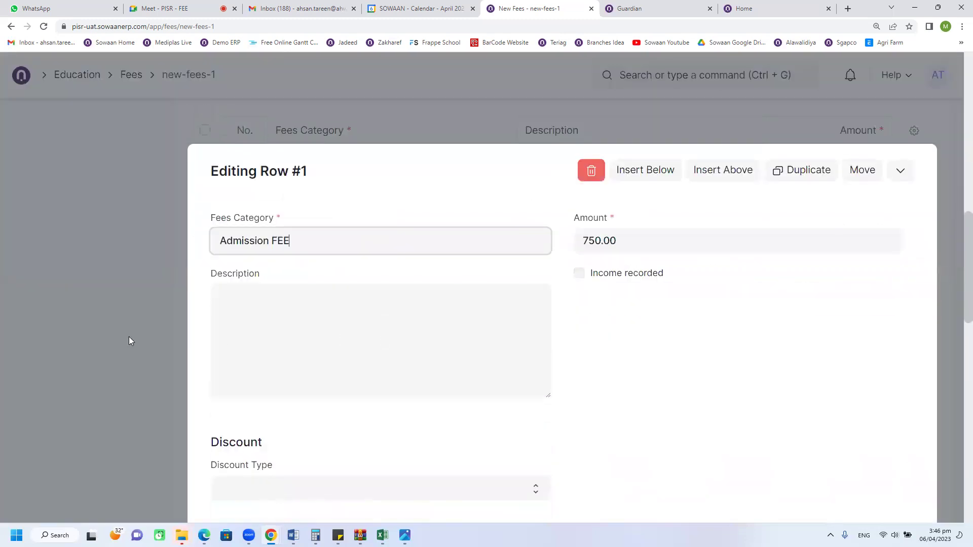
click(129, 337)
scroll(471, 350, down, 4)
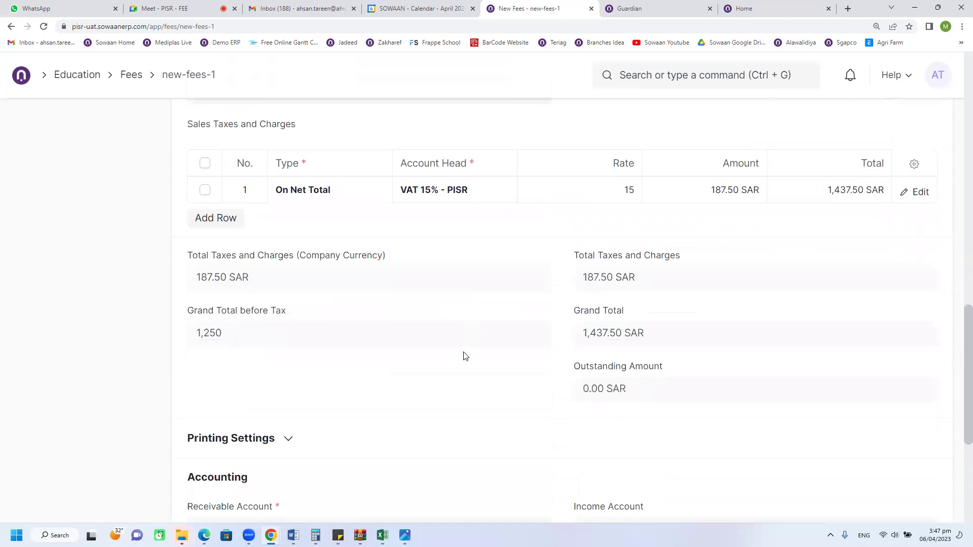
scroll(464, 355, up, 12)
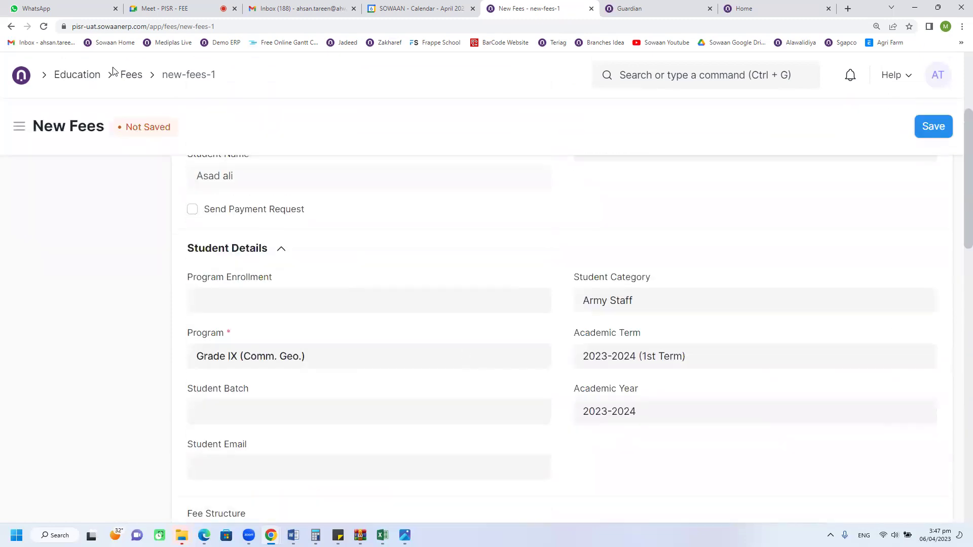
scroll(421, 362, up, 4)
click(244, 250)
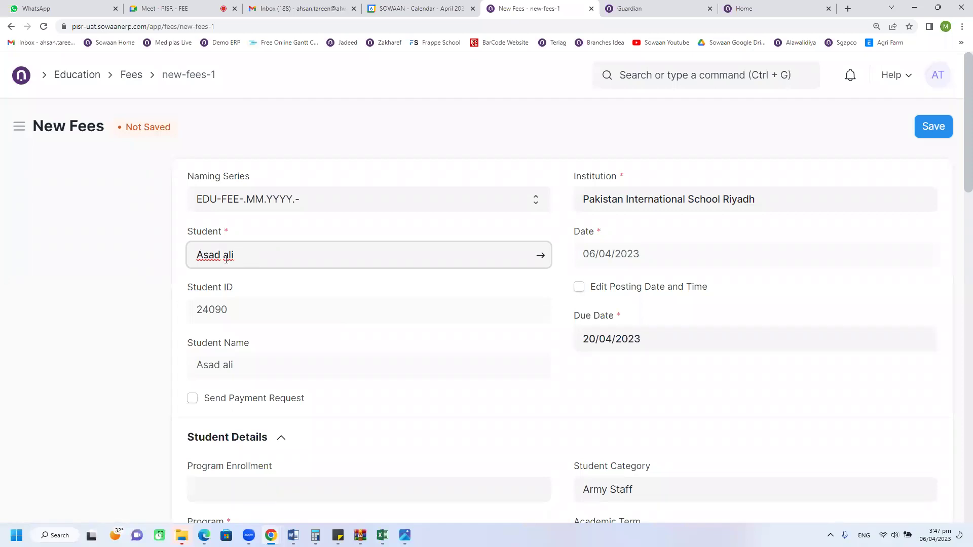
scroll(324, 342, down, 6)
scroll(325, 345, down, 5)
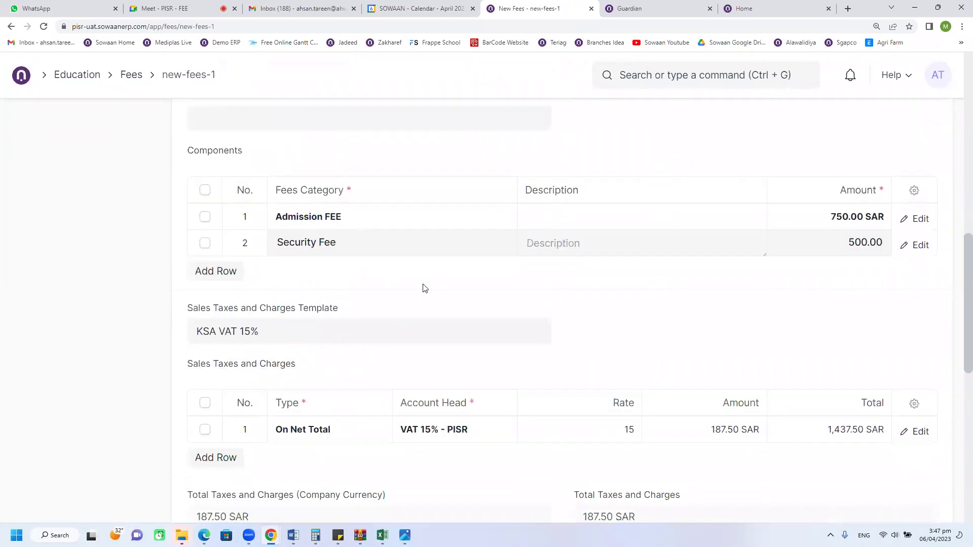
scroll(462, 400, down, 6)
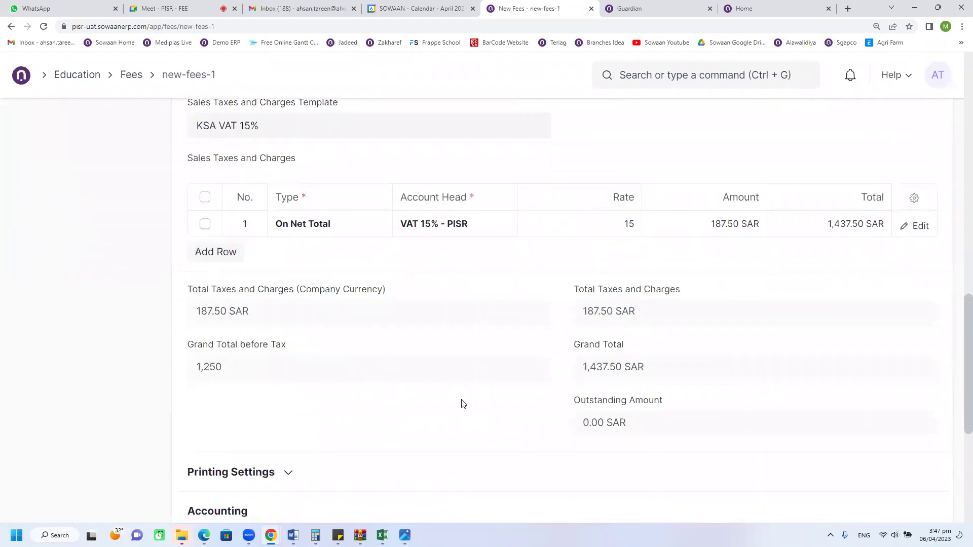
scroll(469, 407, down, 3)
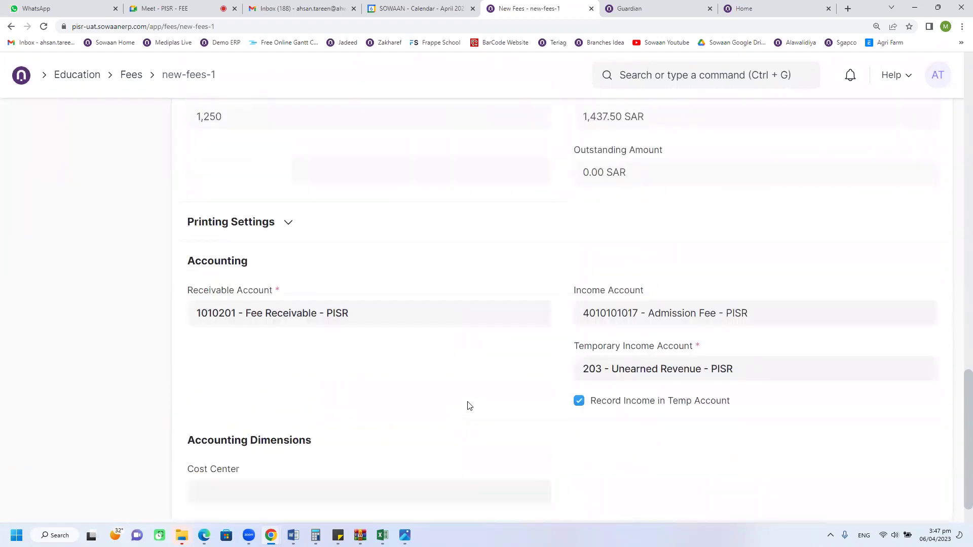
scroll(467, 405, down, 1)
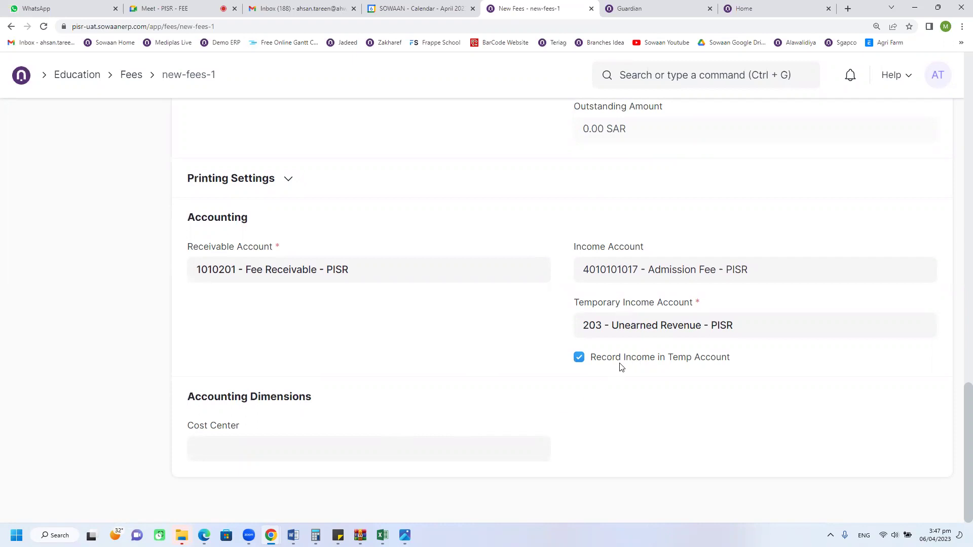
scroll(884, 246, up, 10)
click(949, 130)
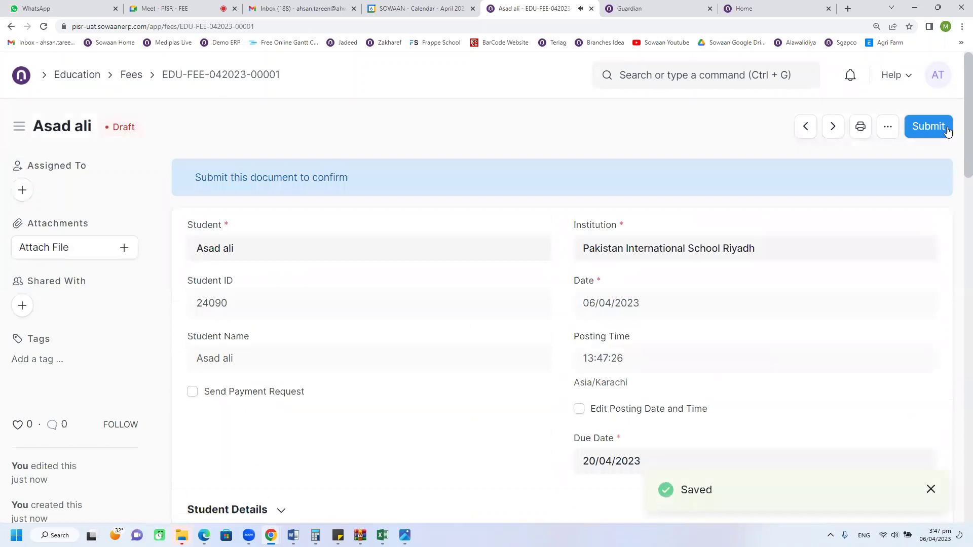
click(947, 130)
click(676, 194)
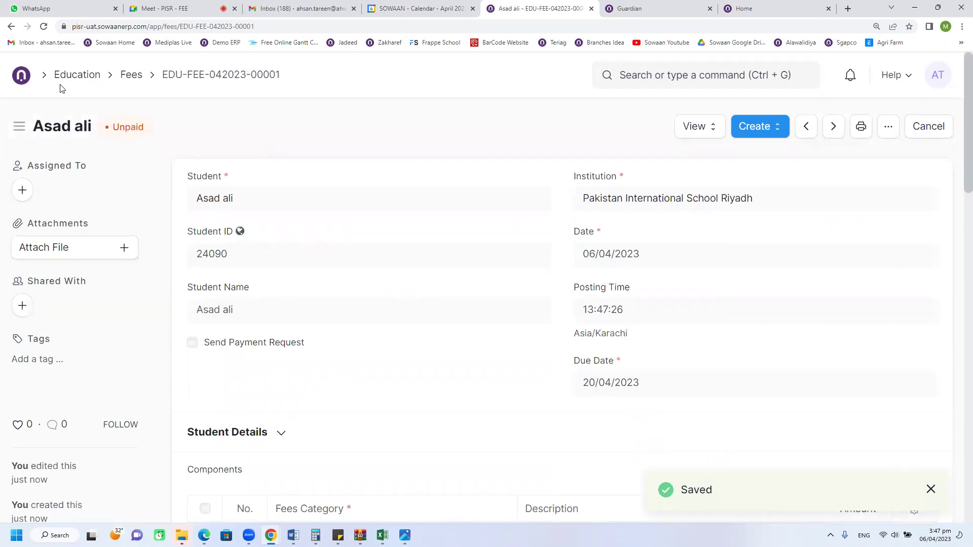
click(25, 84)
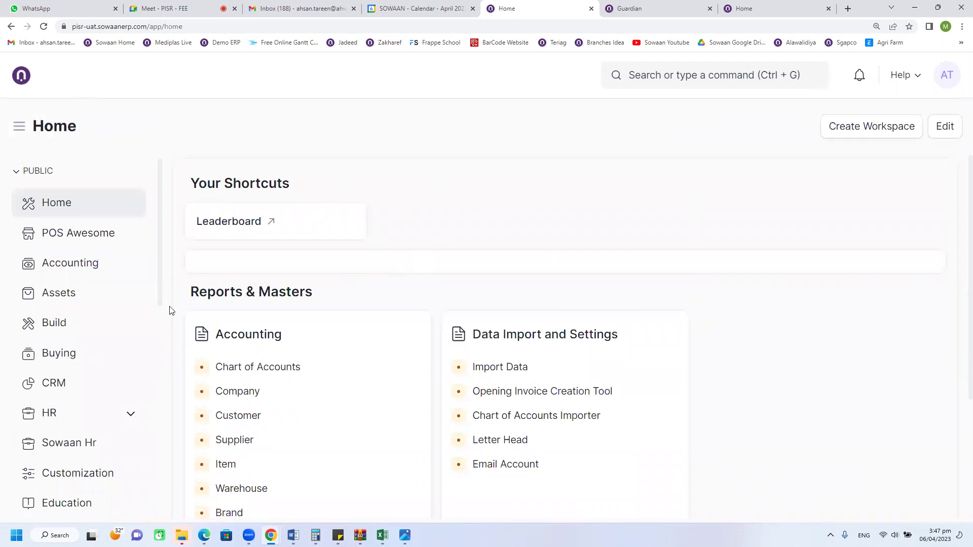
Step: Open Education > Fees and clear the list's outstanding-amount filter
scroll(87, 308, down, 1)
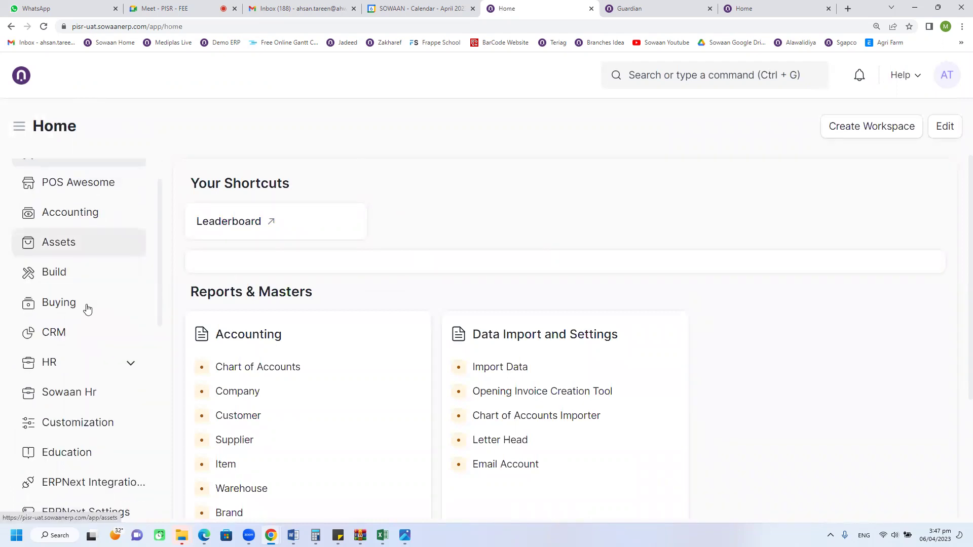
scroll(87, 309, down, 2)
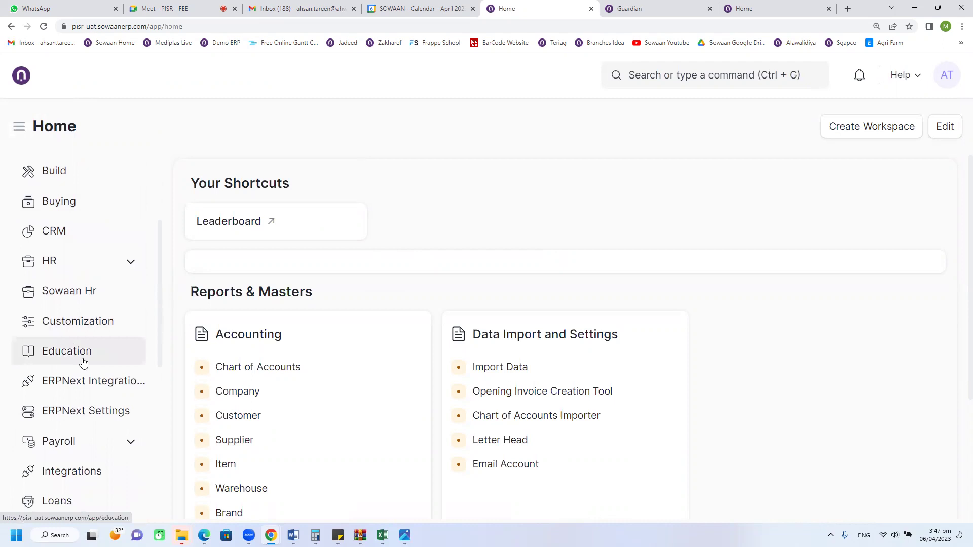
click(91, 361)
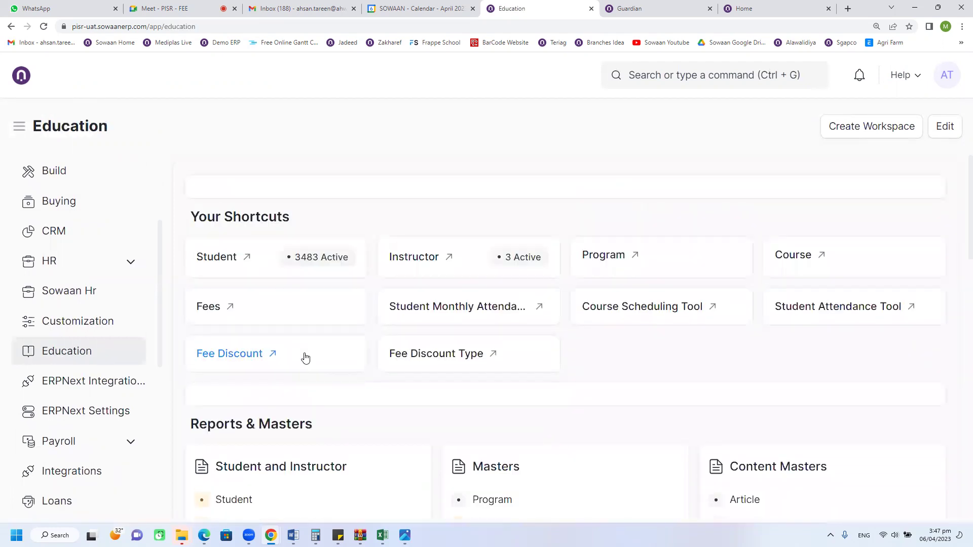
click(221, 318)
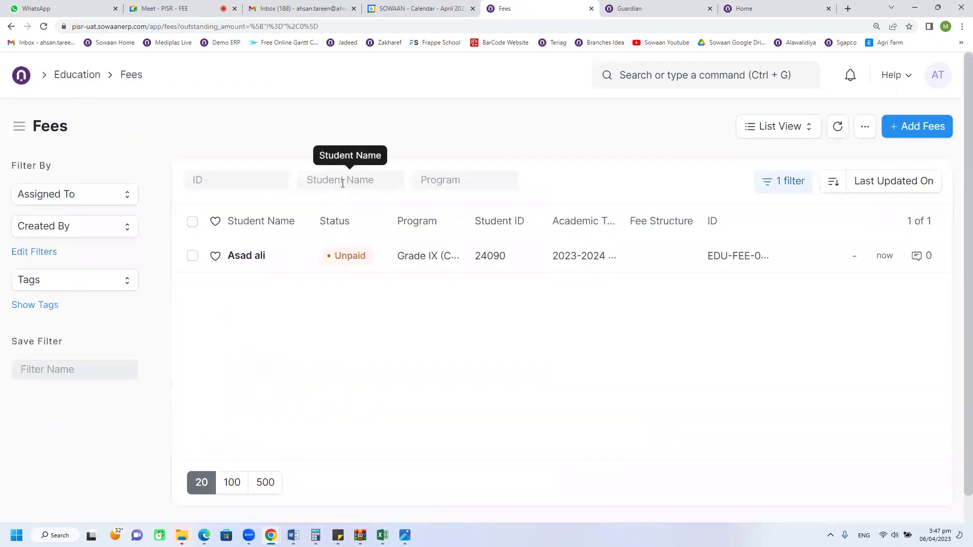
click(786, 184)
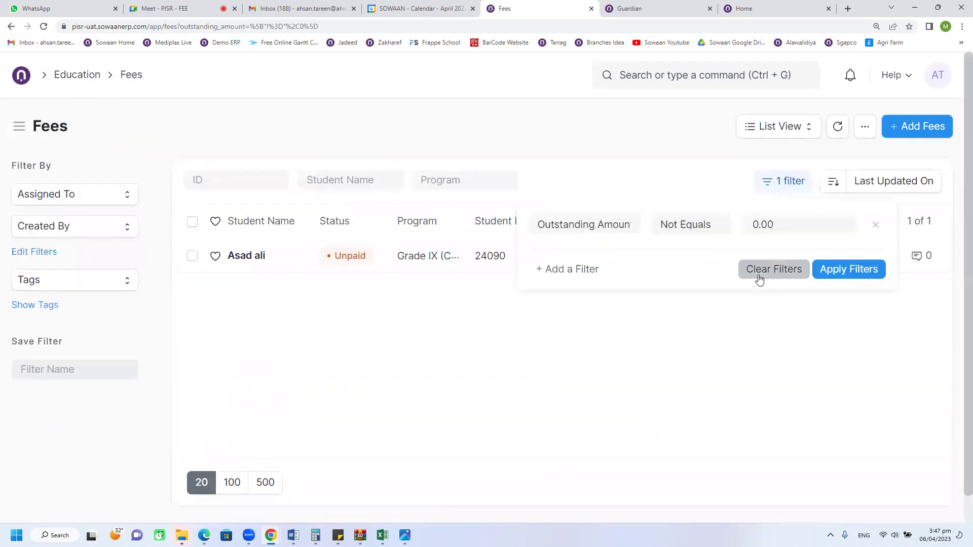
click(758, 279)
click(387, 154)
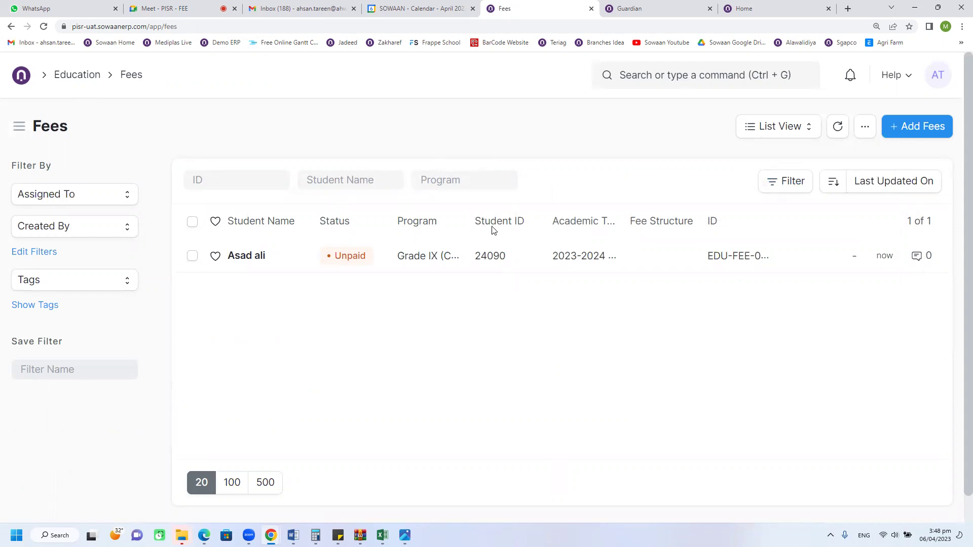
click(272, 259)
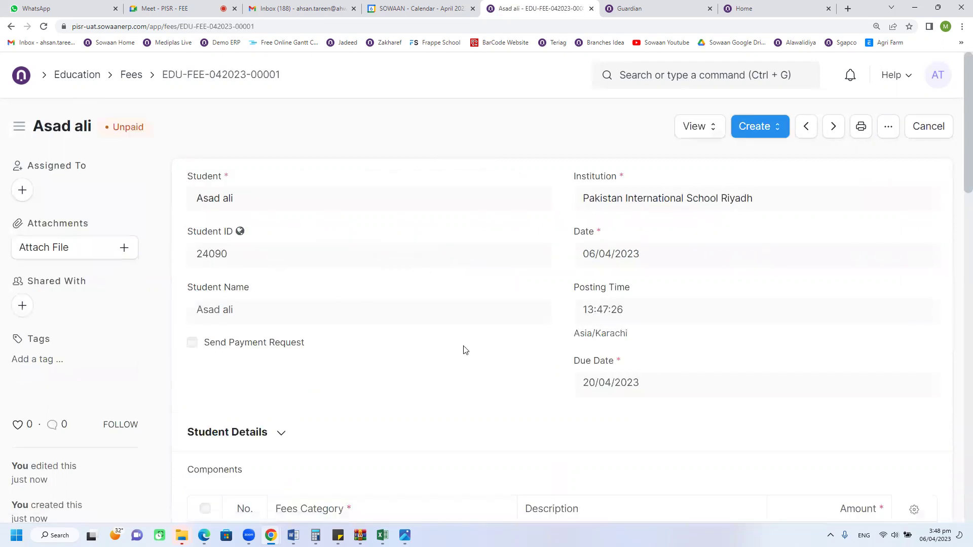
scroll(466, 350, down, 8)
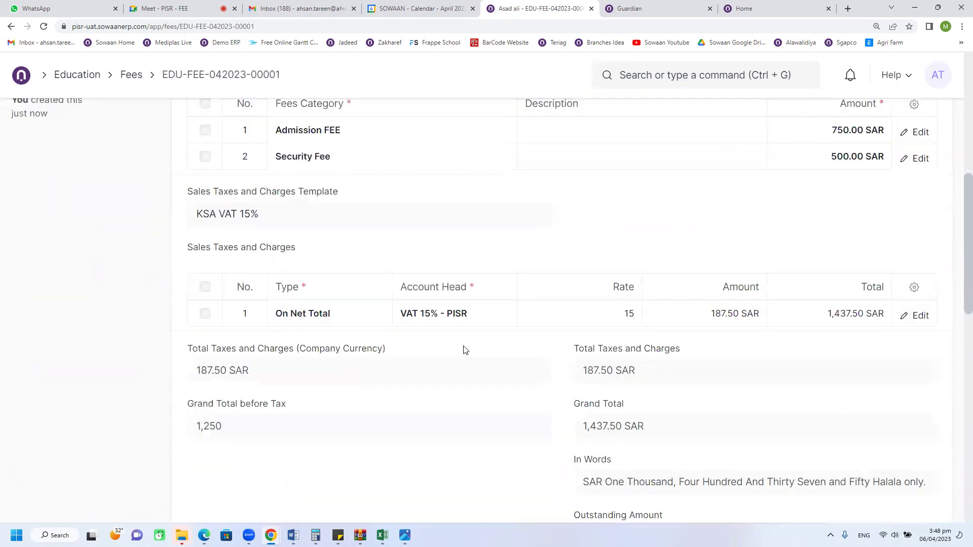
scroll(466, 350, down, 6)
scroll(466, 350, down, 4)
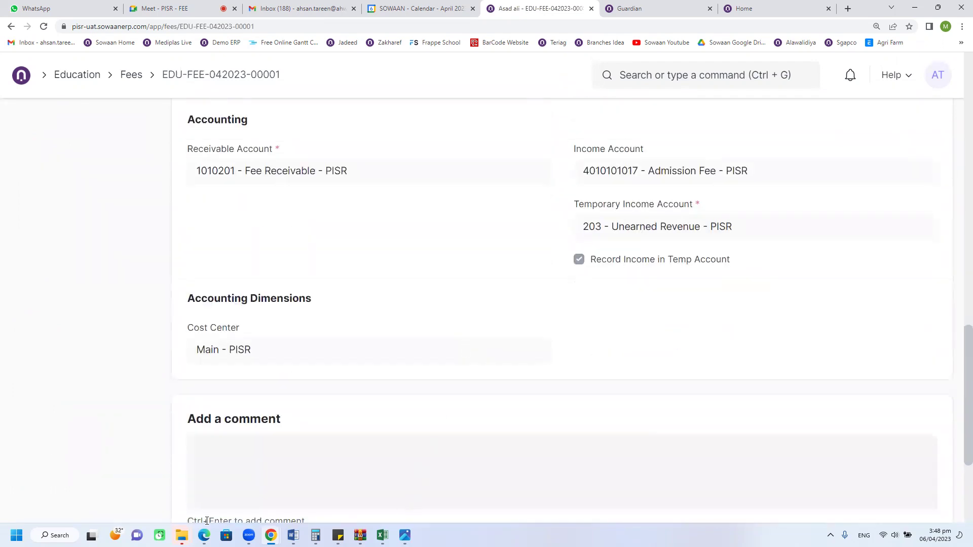
click(55, 535)
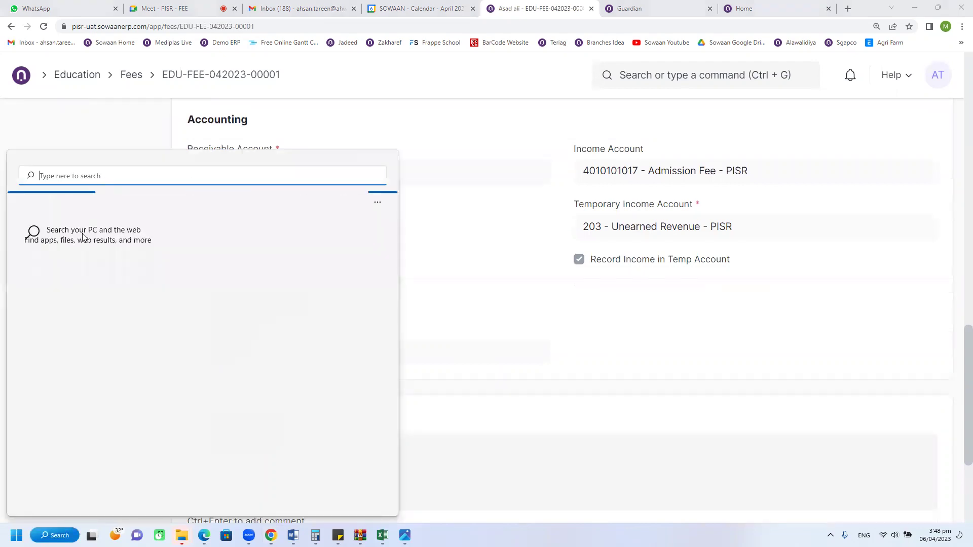
Step: Open Notepad and write 'fee form' and 'family code standard filter' on separate lines
click(529, 426)
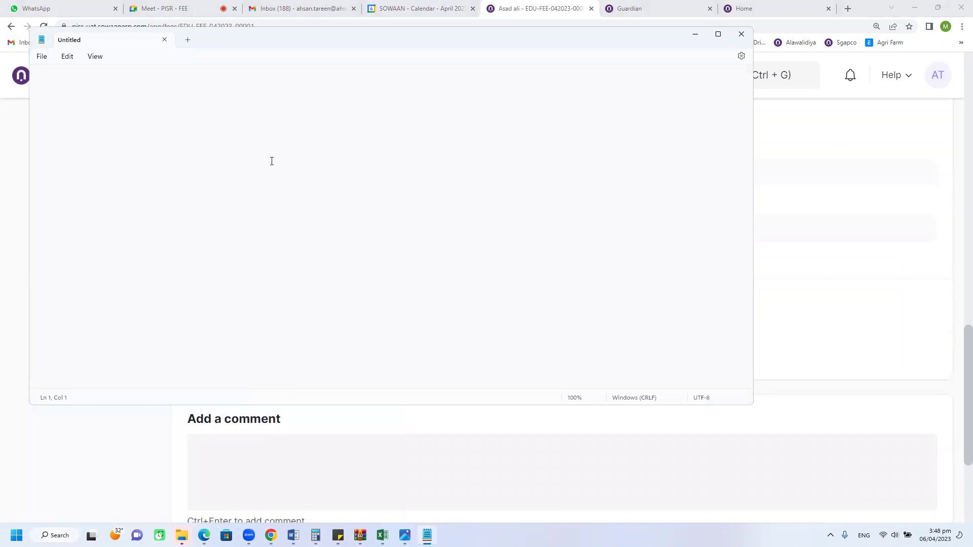
text(fee form)
key(Return)
text(family code standard filter)
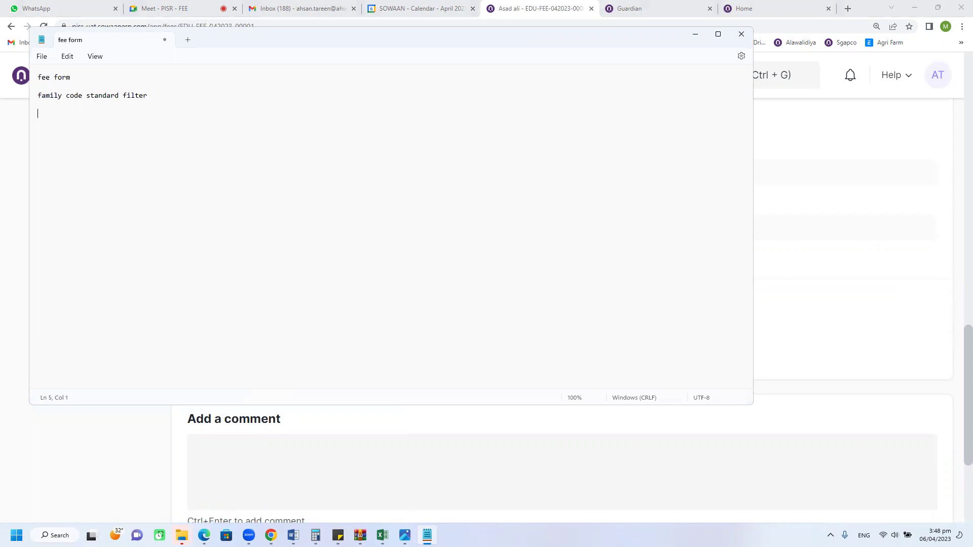
Step: Go back to the Fees list and filter it by the student's name
click(5, 211)
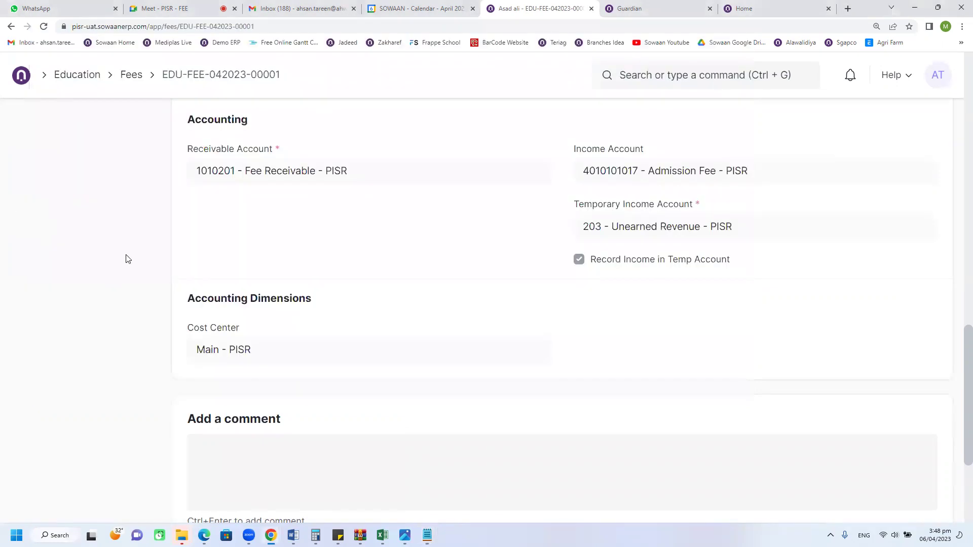
scroll(398, 350, up, 6)
scroll(397, 350, up, 10)
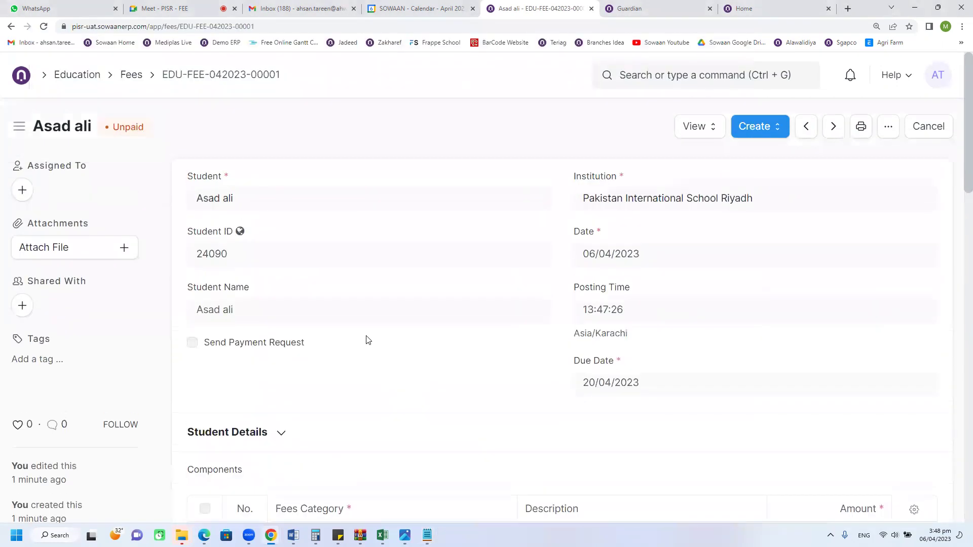
click(133, 76)
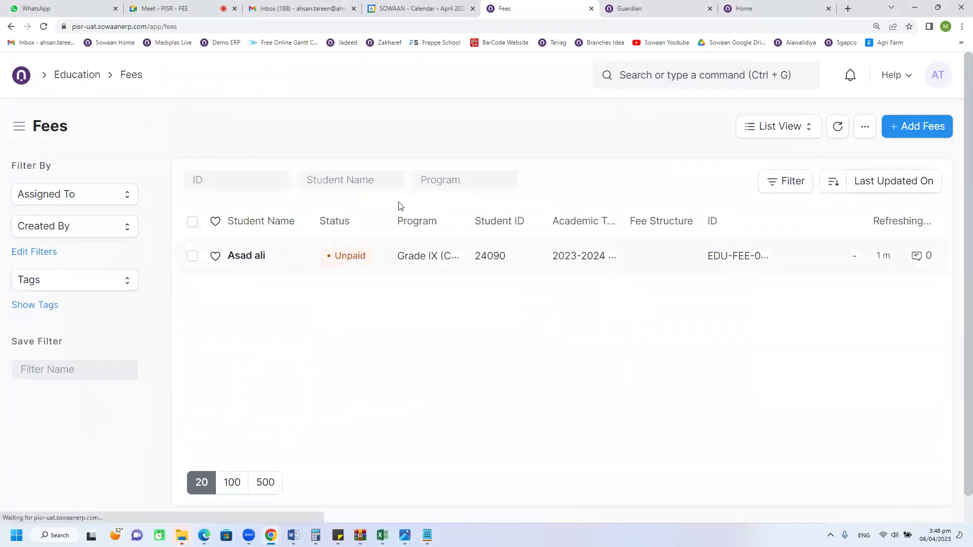
click(346, 185)
click(555, 184)
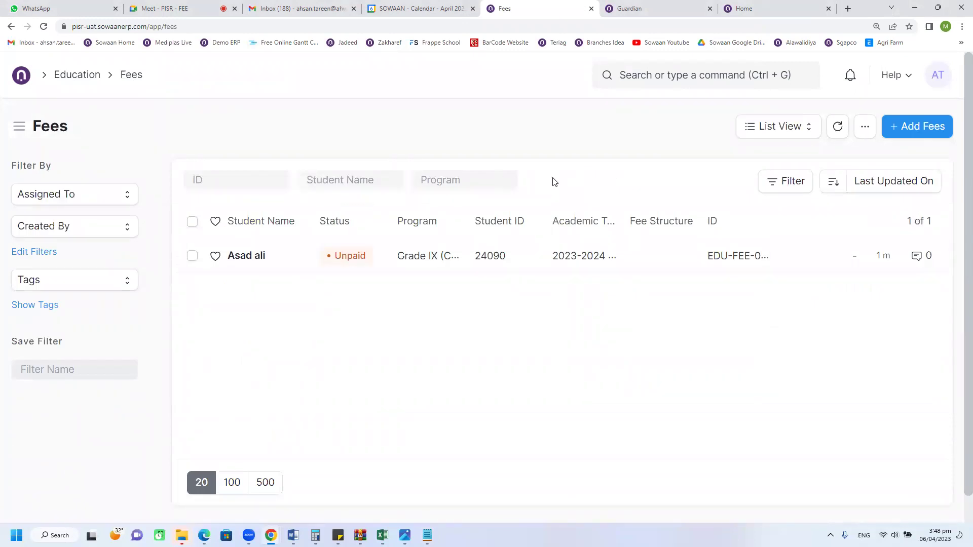
click(337, 182)
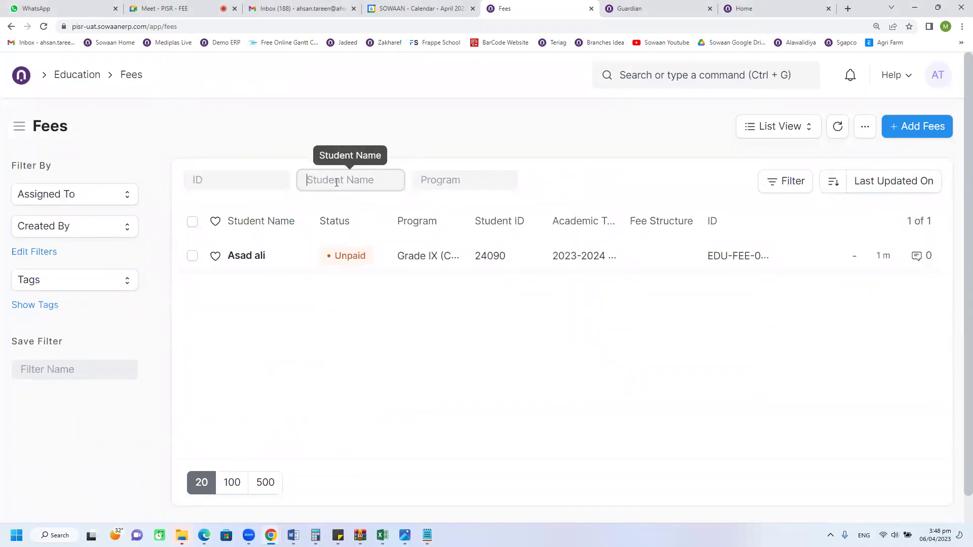
text(asad)
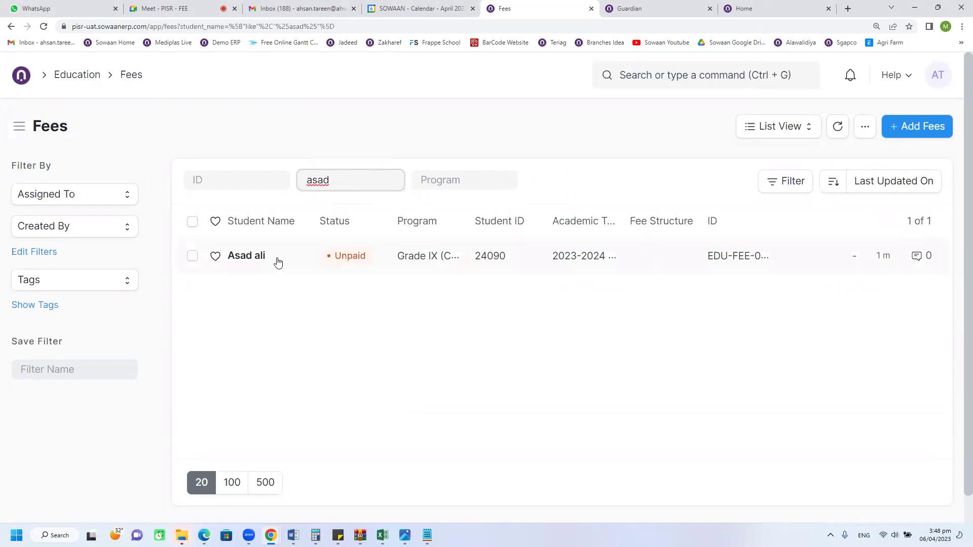
click(306, 267)
click(306, 267)
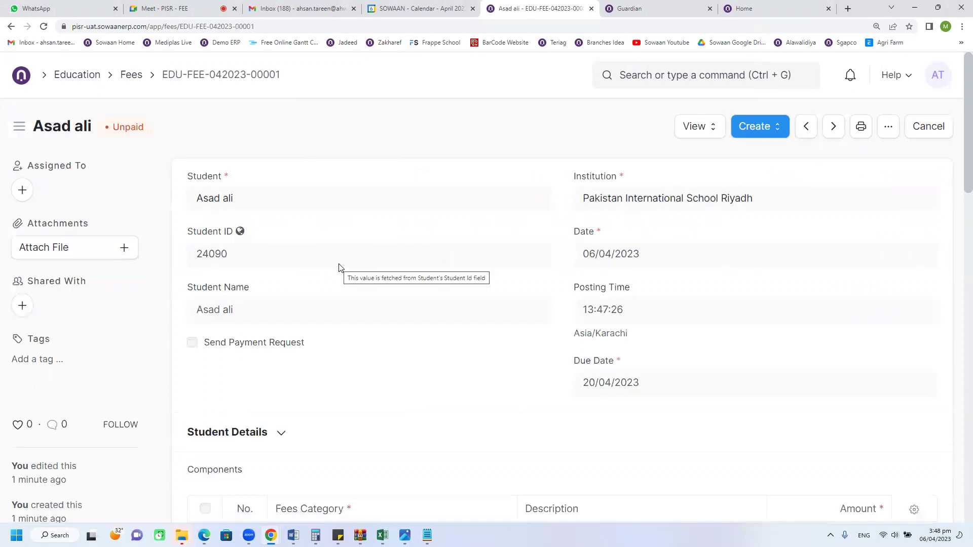
scroll(470, 360, down, 5)
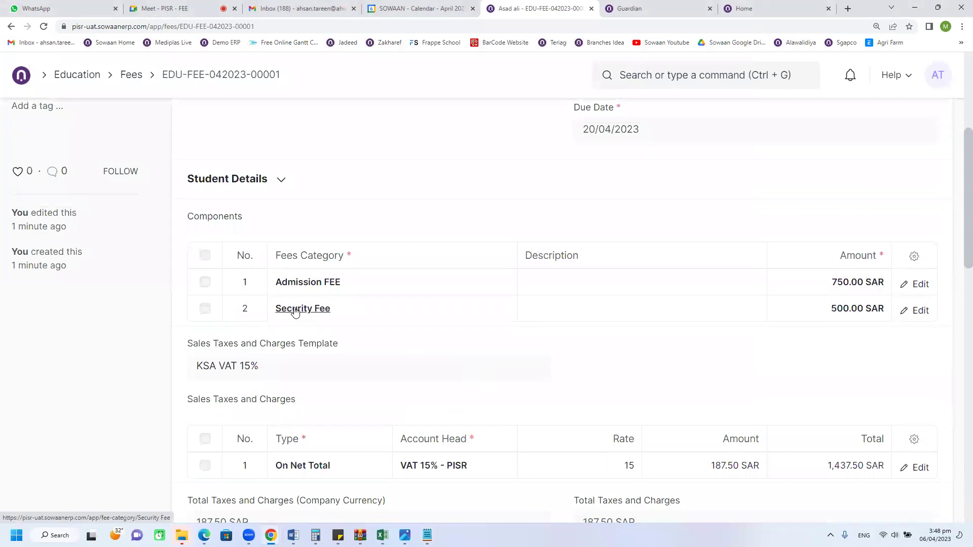
scroll(495, 368, up, 5)
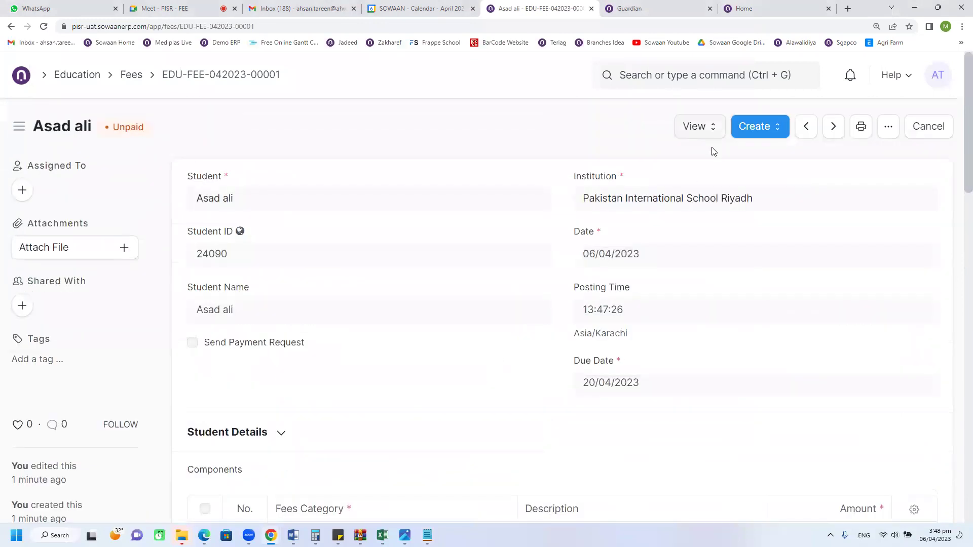
click(707, 131)
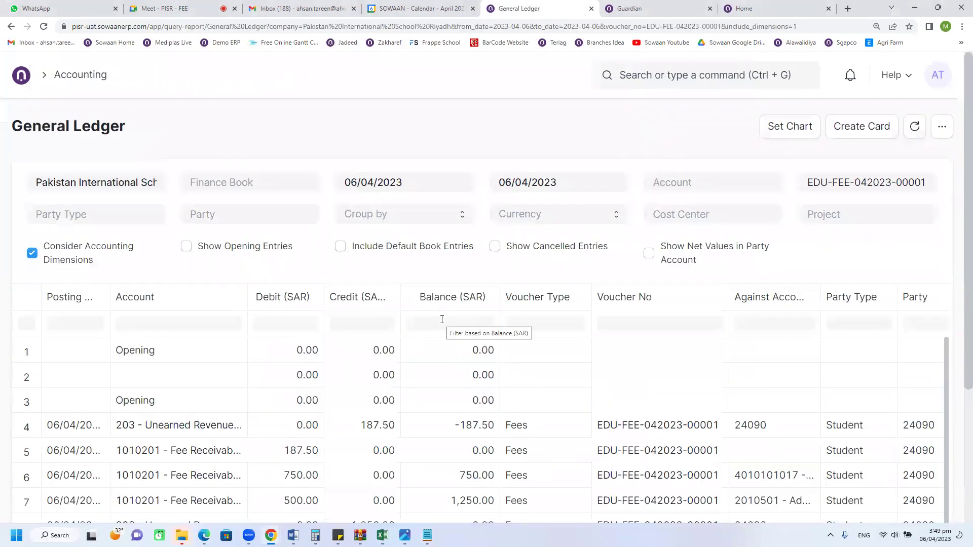
scroll(441, 320, down, 2)
drag(249, 196, 372, 195)
scroll(380, 283, down, 1)
scroll(370, 314, down, 1)
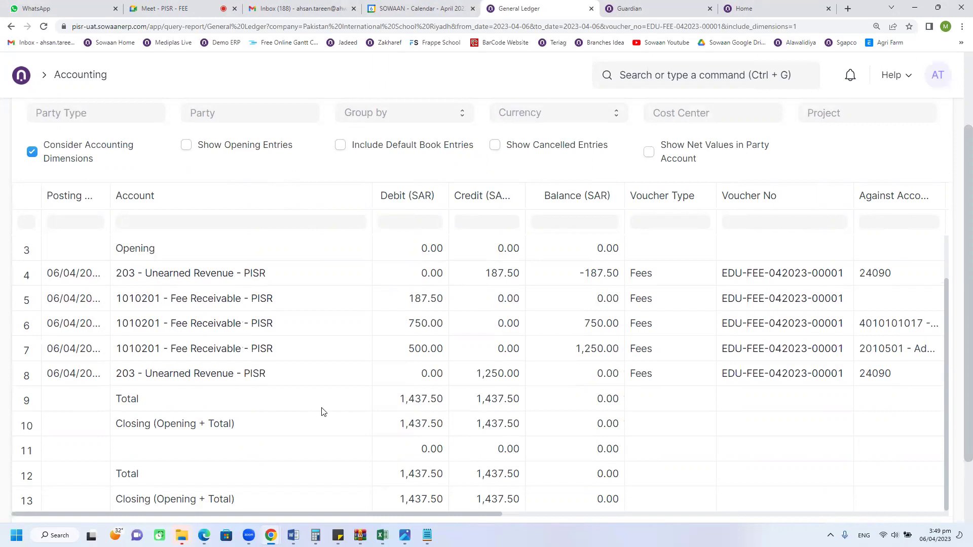
click(411, 352)
click(413, 332)
click(412, 350)
click(413, 334)
click(424, 304)
click(496, 281)
click(495, 379)
click(500, 274)
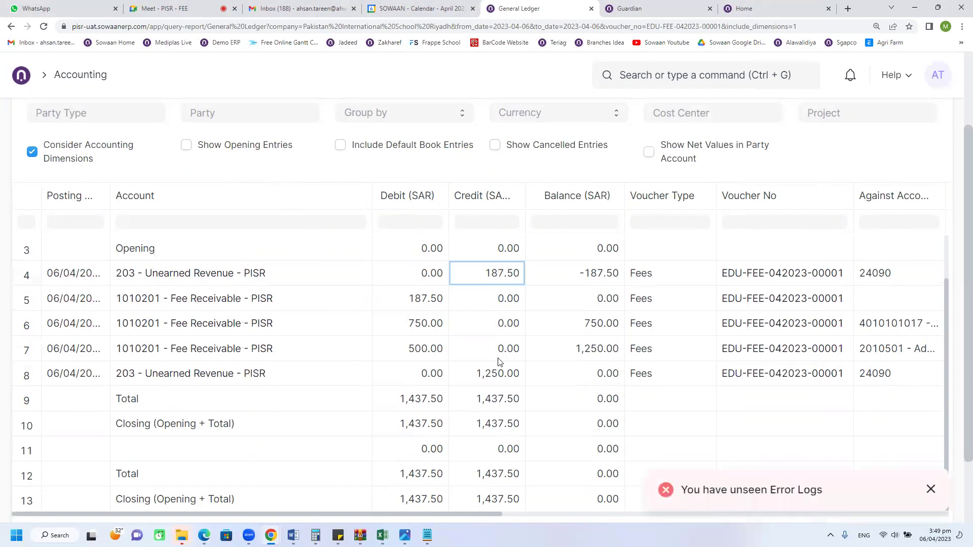
click(500, 381)
click(493, 275)
click(480, 381)
click(499, 274)
click(444, 299)
click(469, 281)
click(427, 303)
click(462, 283)
click(419, 305)
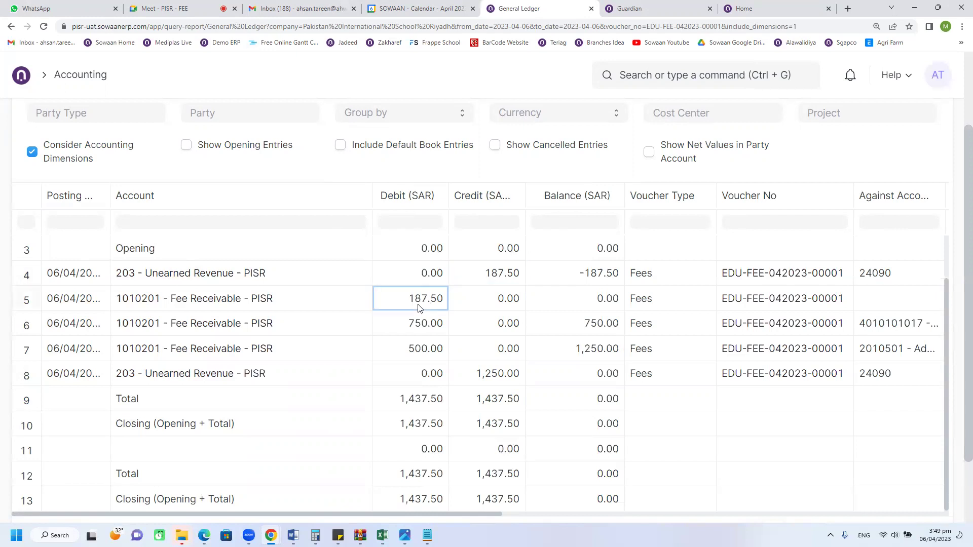
click(491, 278)
click(434, 301)
click(416, 329)
click(415, 347)
click(482, 373)
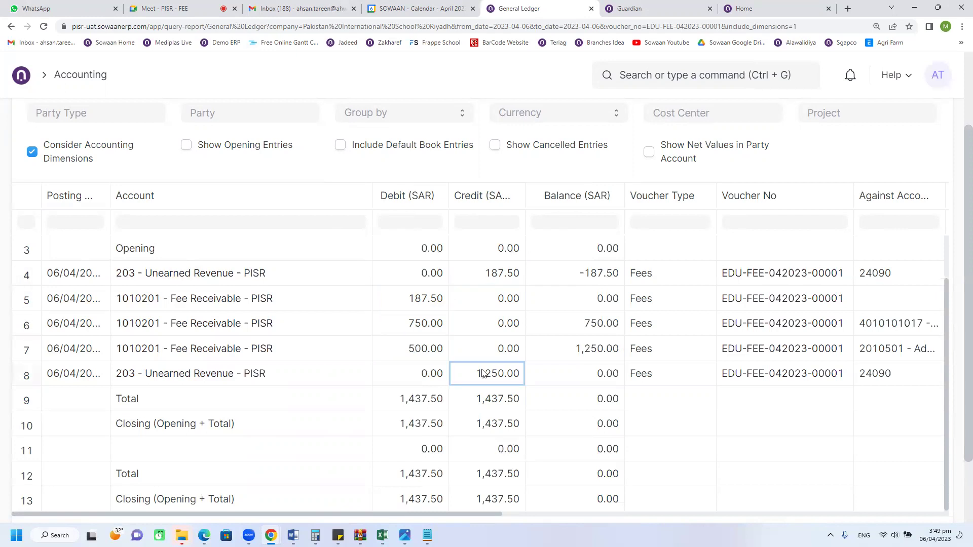
click(493, 277)
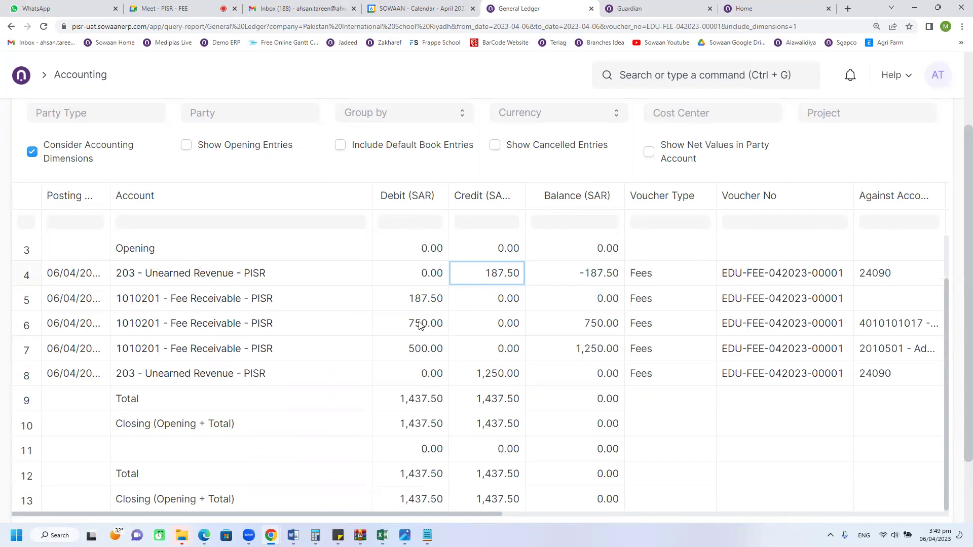
click(11, 28)
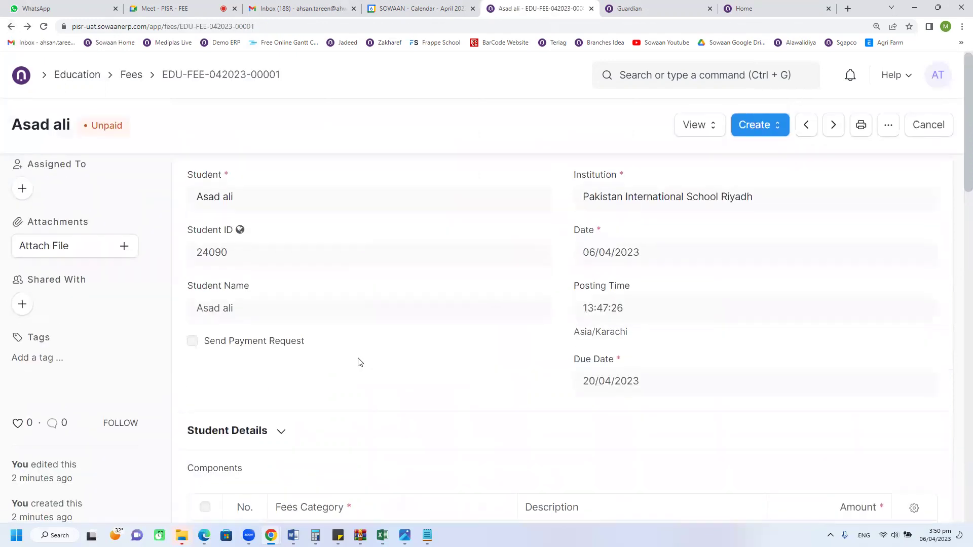
Step: Reopen the student's fee record and check its linked payments, finding no Payment Entry
click(131, 76)
click(273, 259)
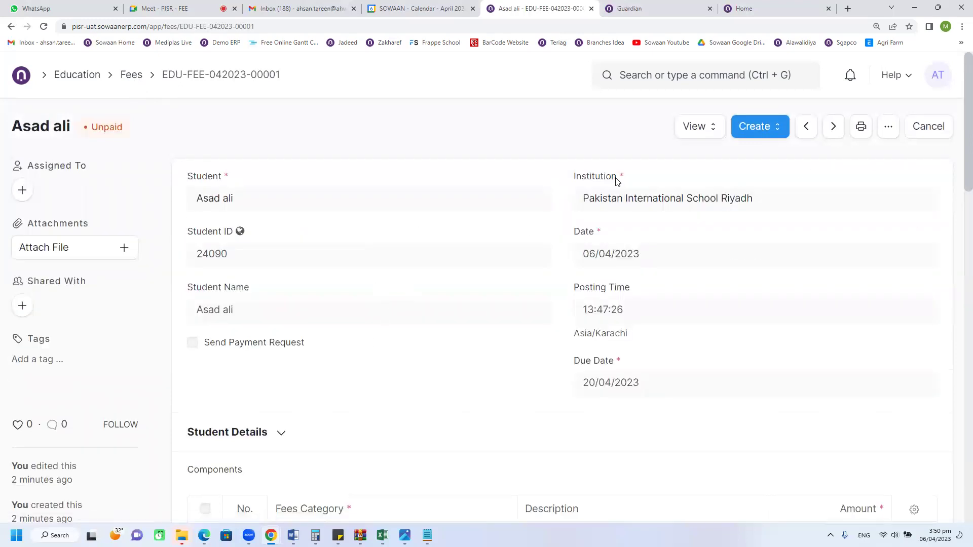
click(695, 127)
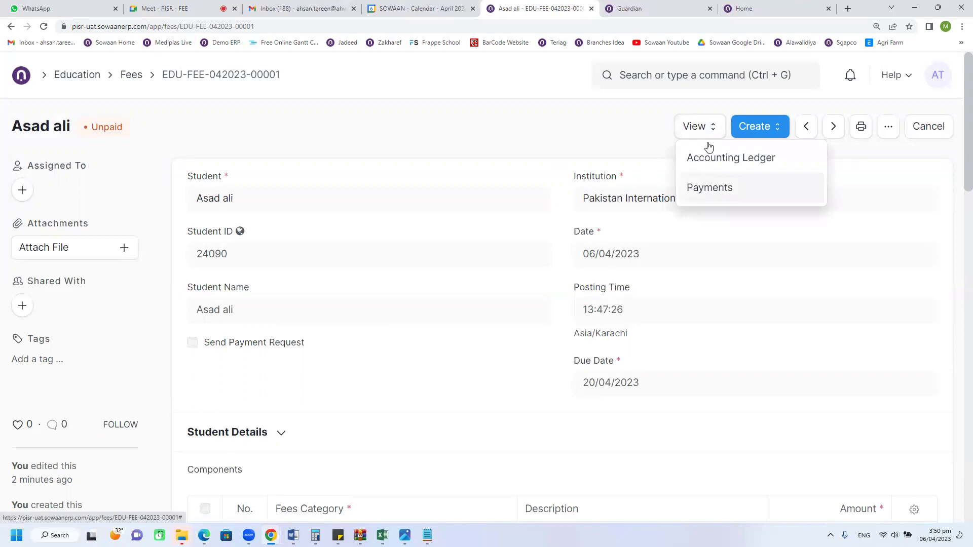
click(755, 127)
click(705, 133)
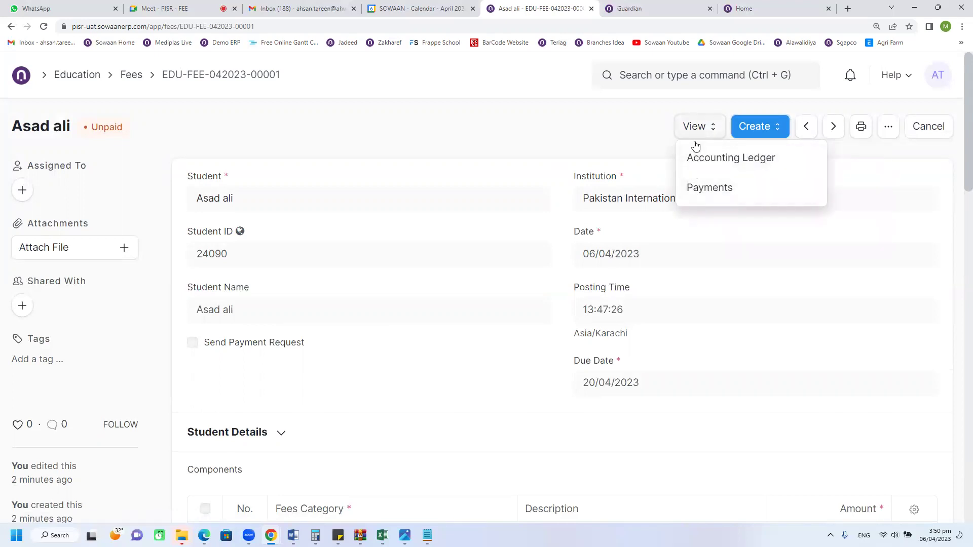
click(708, 188)
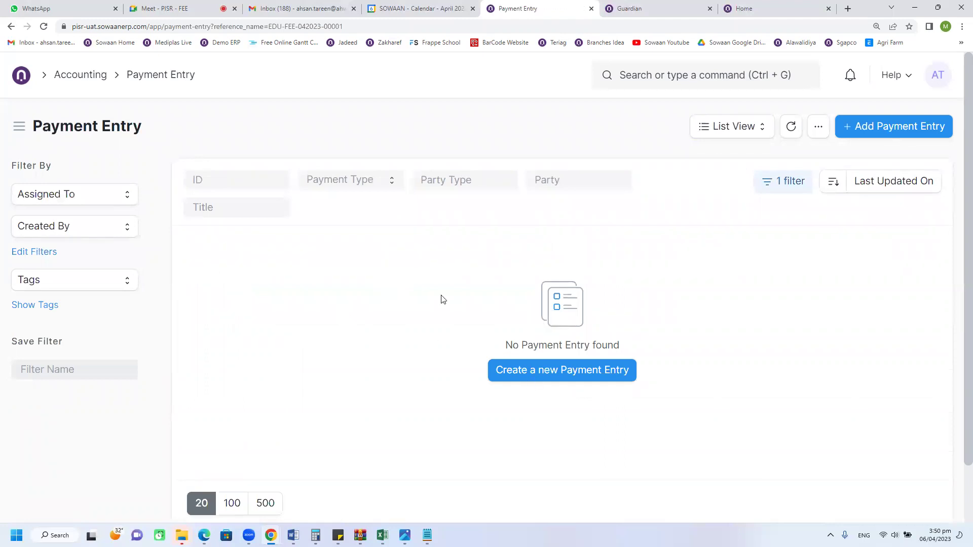
Step: Back on the unpaid fee, choose Create > Record Income for its fee components
click(10, 28)
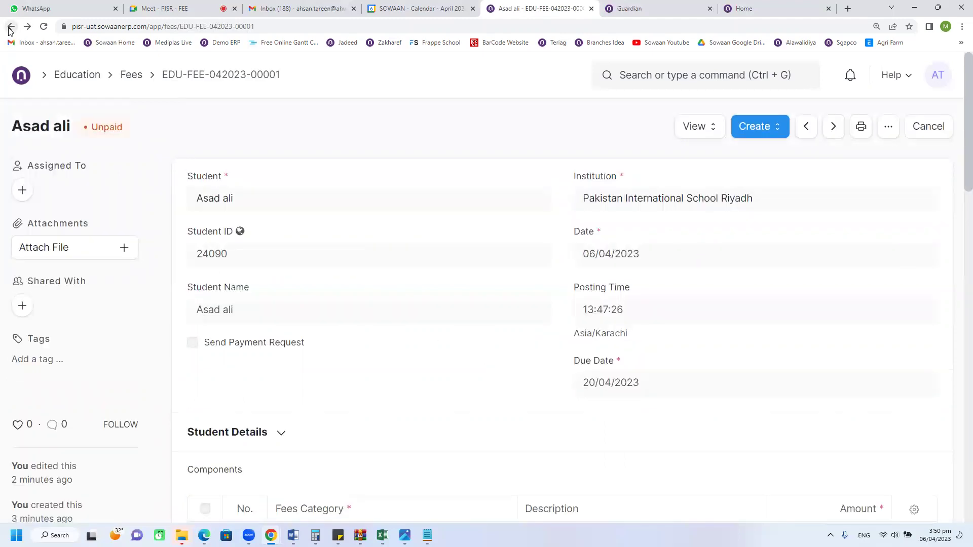
click(755, 127)
click(698, 128)
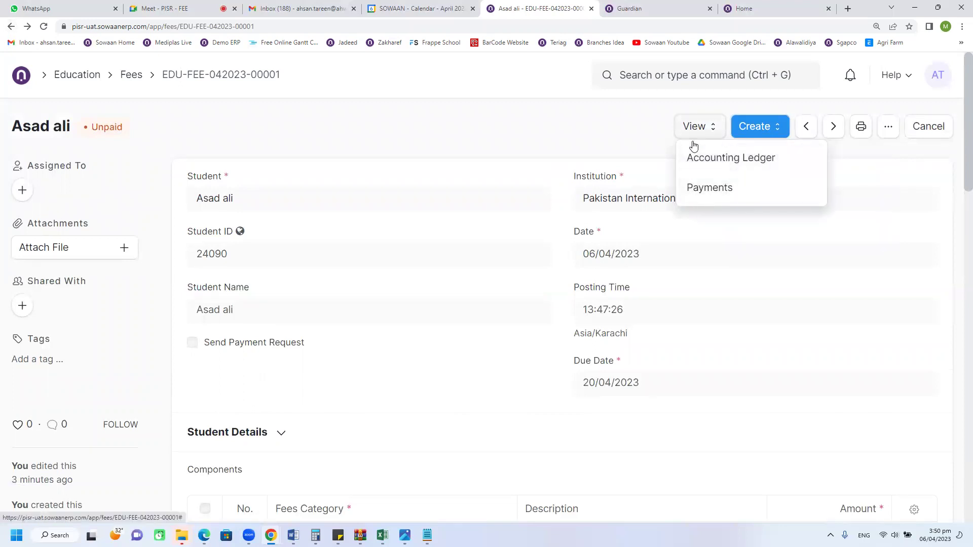
click(755, 127)
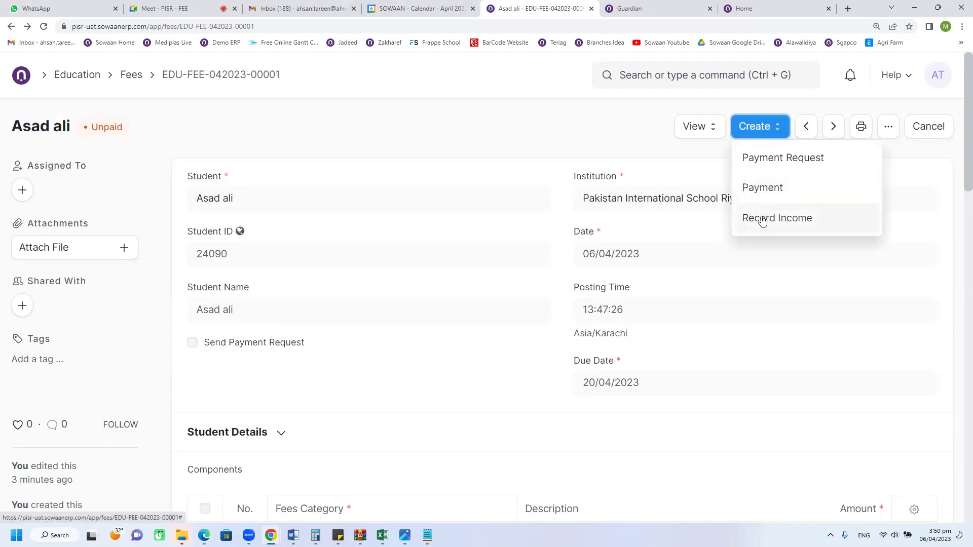
click(762, 219)
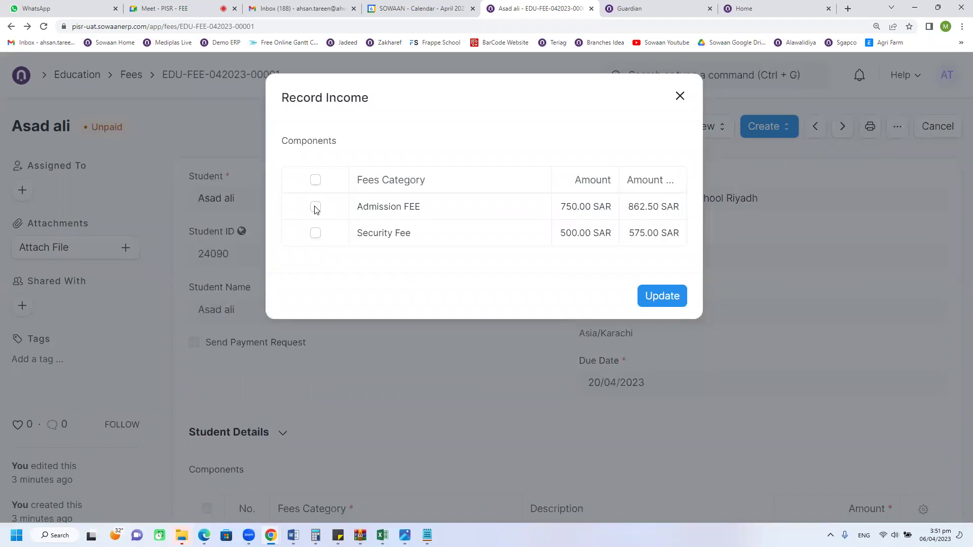
Step: Record income for both fee components, Admission FEE and Security Fee
click(315, 208)
click(315, 181)
click(668, 297)
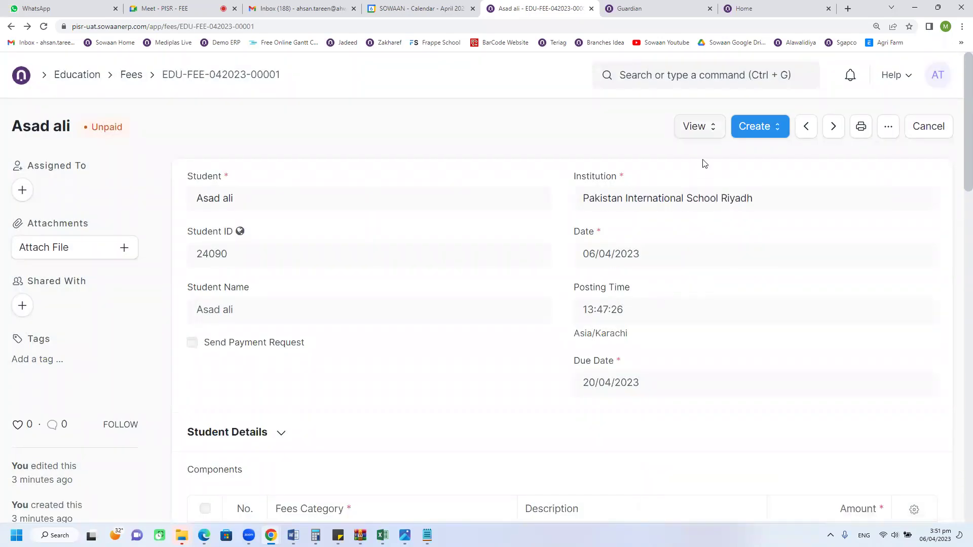
Step: Open the fee's Accounting Ledger report from the View menu
click(702, 130)
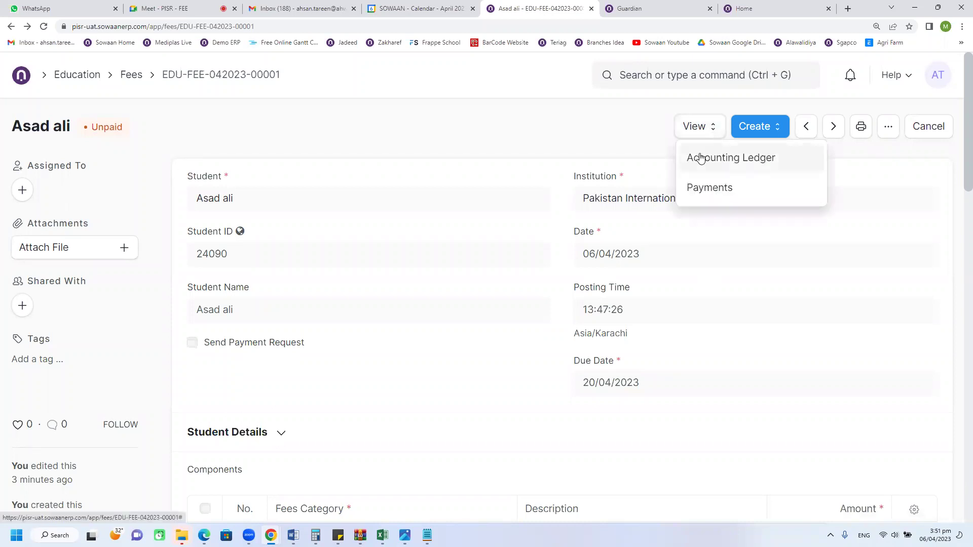
click(757, 128)
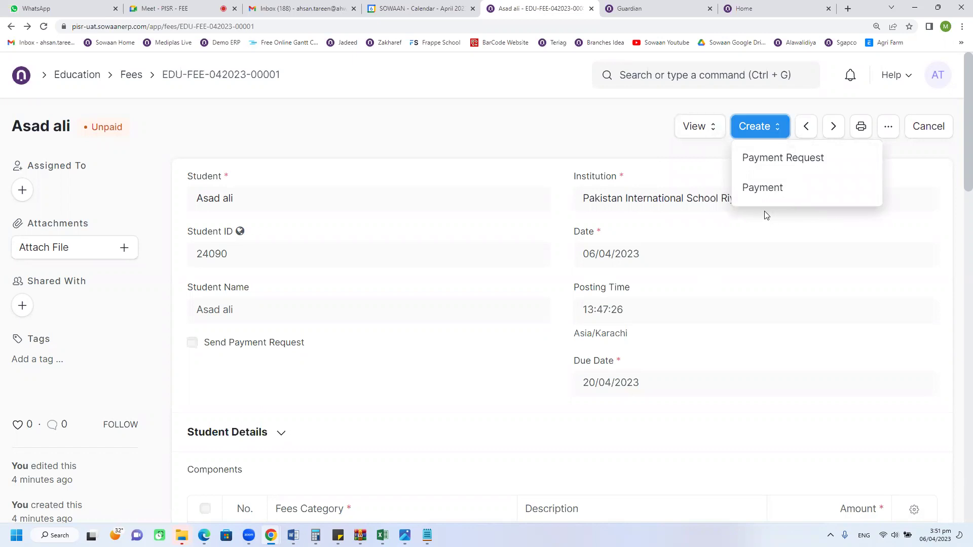
click(698, 127)
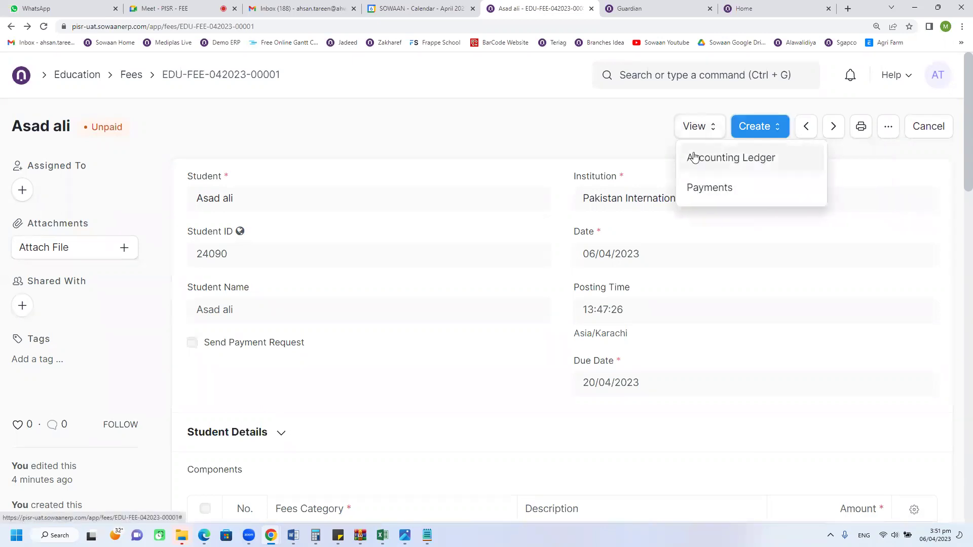
click(694, 157)
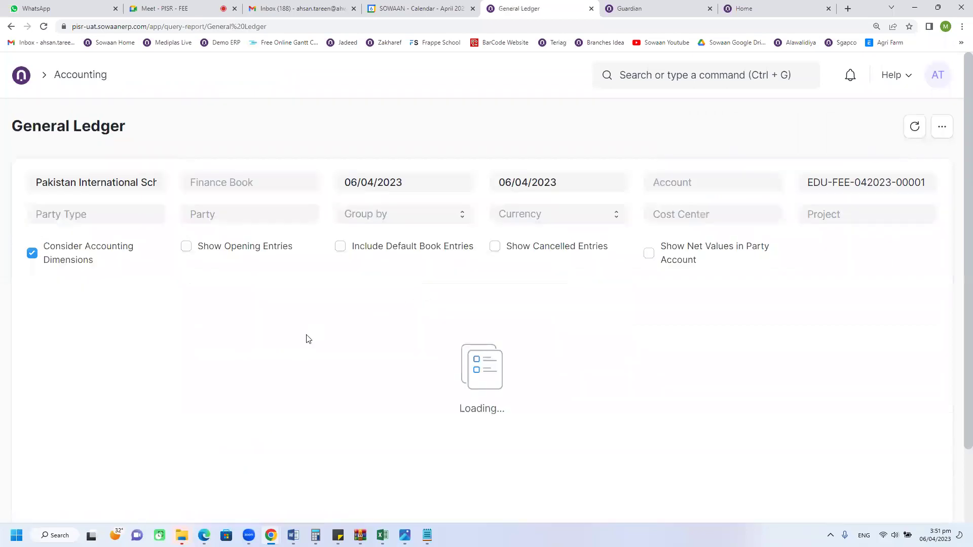
scroll(355, 350, down, 3)
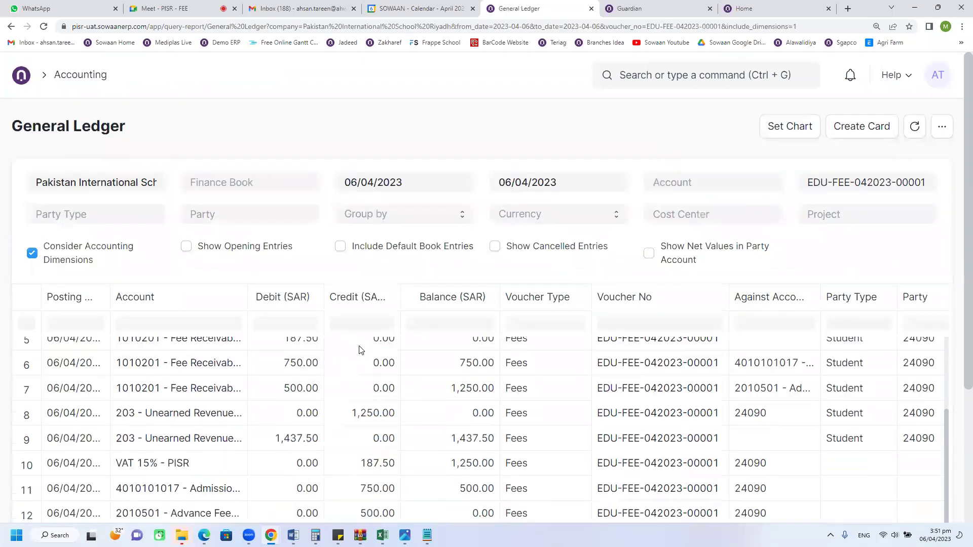
scroll(357, 411, up, 2)
scroll(957, 405, down, 3)
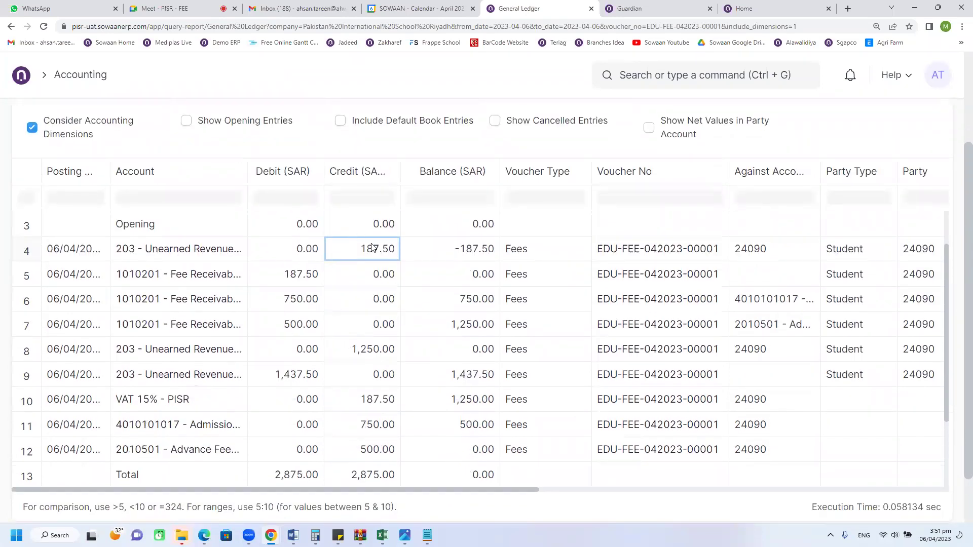
click(300, 275)
click(358, 349)
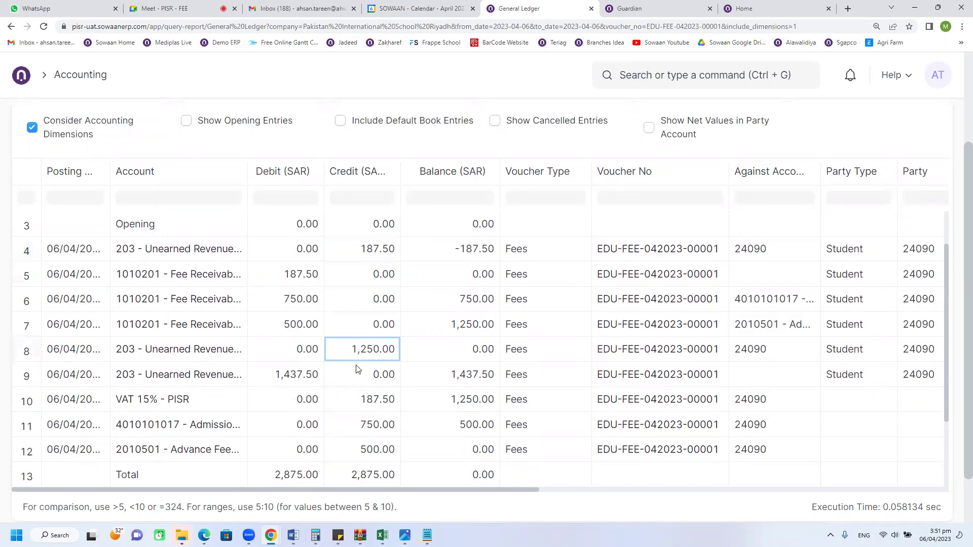
click(310, 324)
click(304, 295)
click(303, 278)
click(357, 256)
click(363, 348)
scroll(284, 355, down, 1)
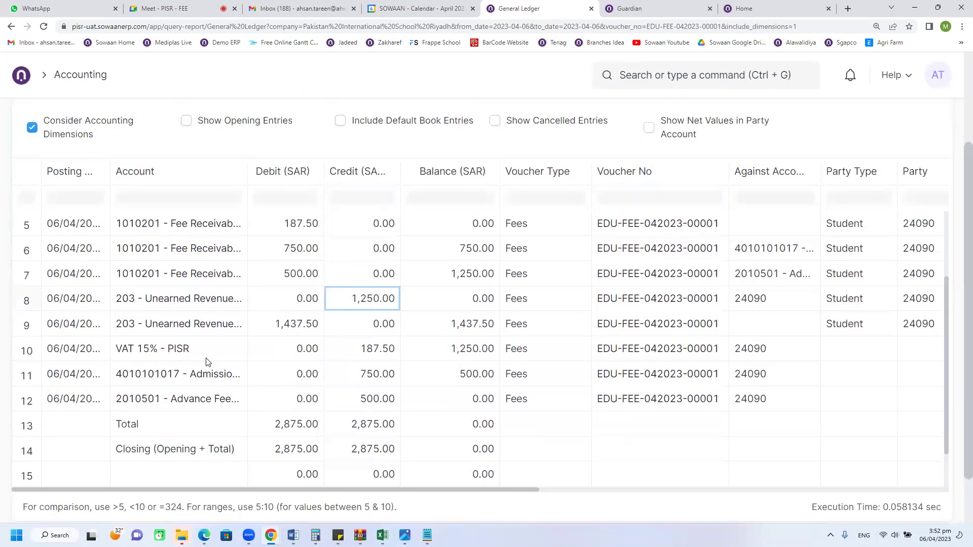
Step: Widen the Account column and review the 750.00, 500.00 and 187.50 credits against the 1,437.50 debit
drag(247, 167, 332, 170)
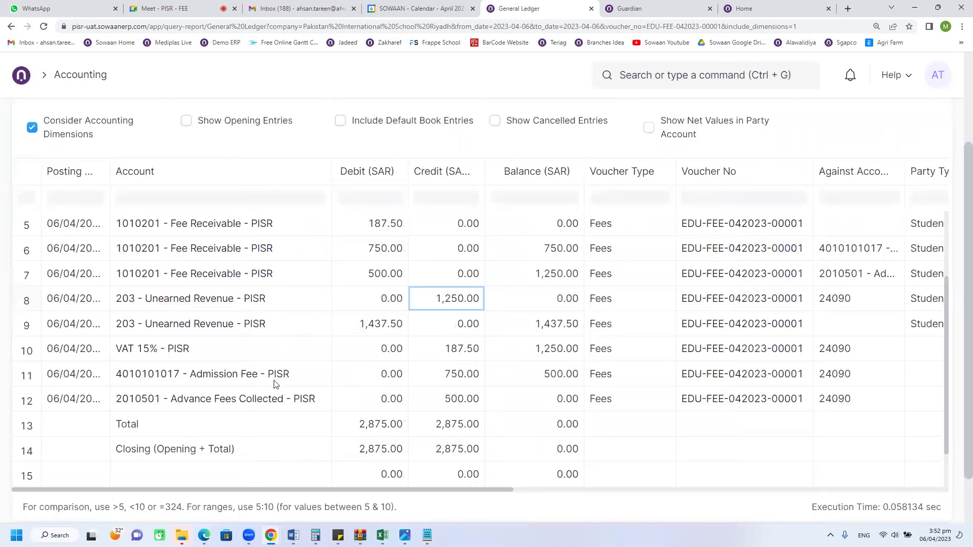
click(312, 377)
click(433, 377)
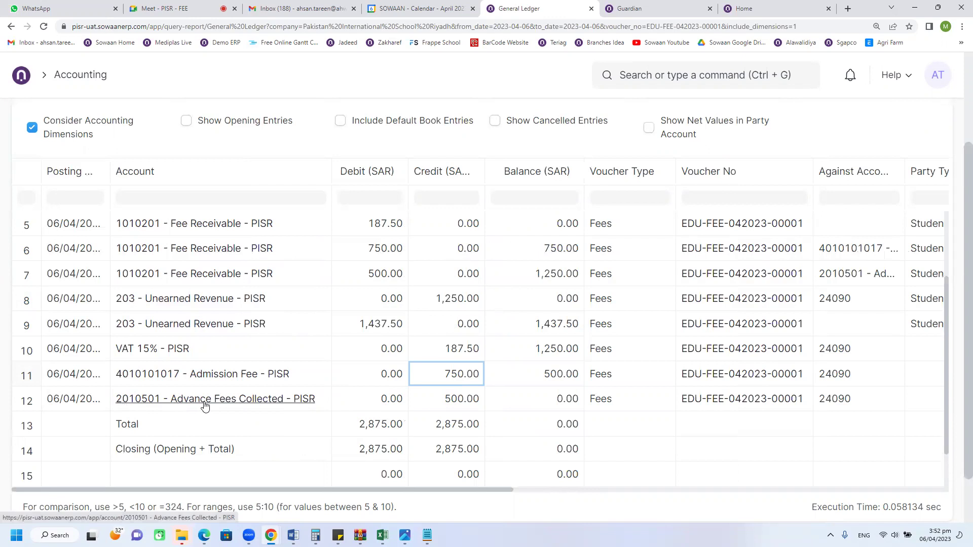
click(439, 403)
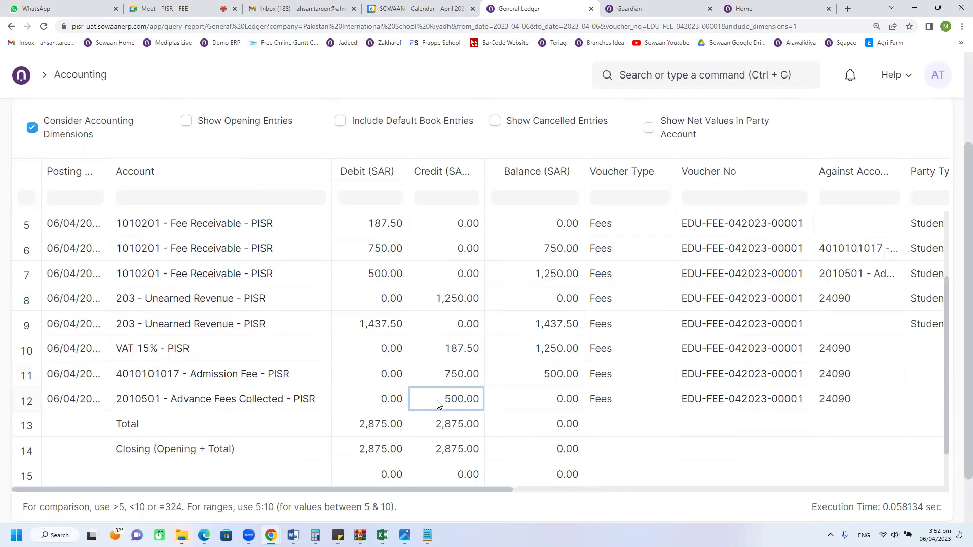
click(443, 379)
click(444, 400)
click(442, 375)
click(442, 399)
click(447, 370)
click(450, 355)
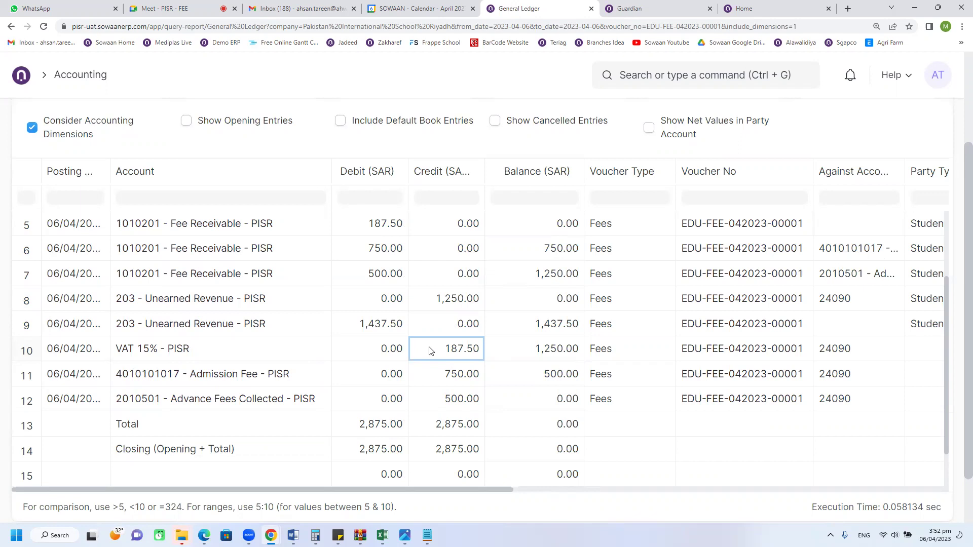
click(449, 399)
click(449, 376)
click(446, 350)
click(396, 332)
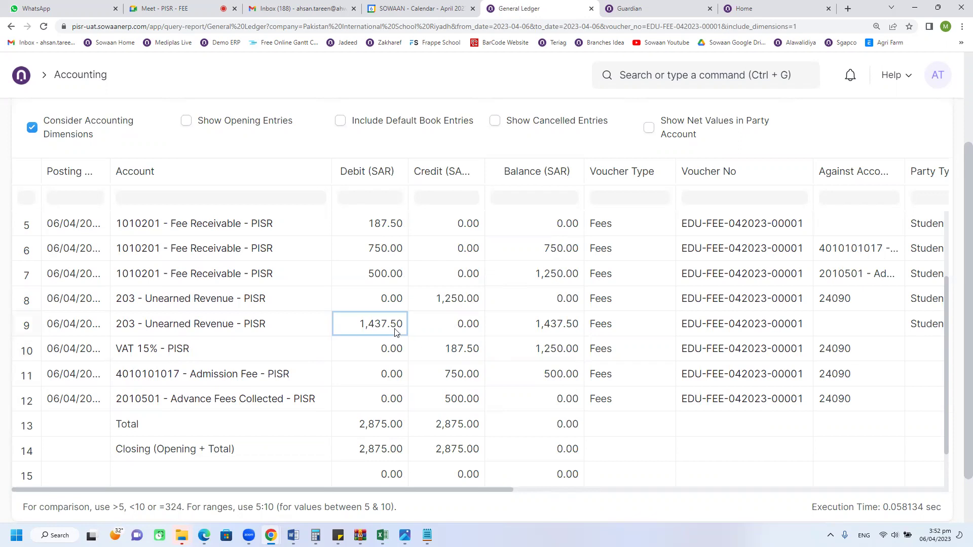
Step: Compare the 1,250.00 and 187.50 unearned revenue credits with the 1,437.50 unearned revenue debit
scroll(395, 332, up, 1)
scroll(400, 360, down, 1)
scroll(404, 386, up, 1)
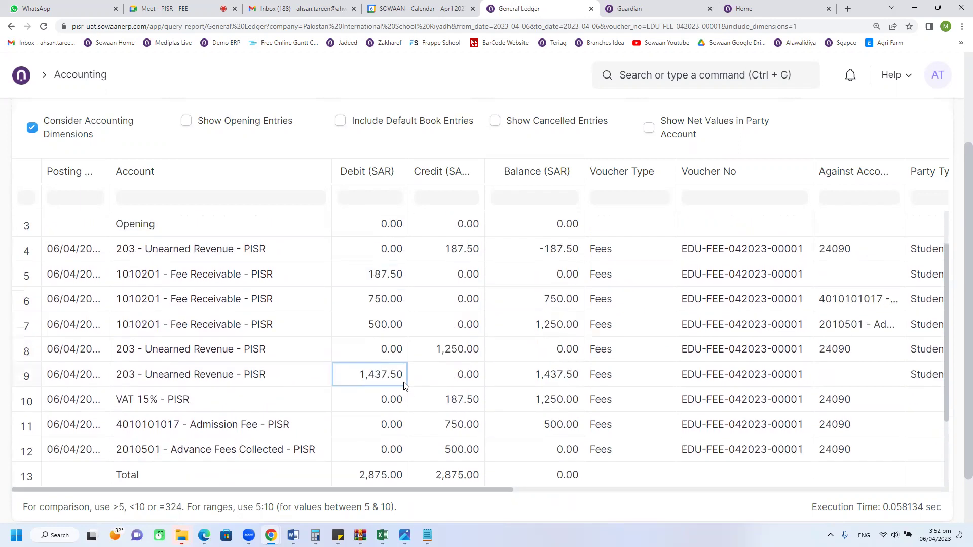
click(441, 355)
click(453, 253)
click(381, 376)
click(430, 346)
click(381, 373)
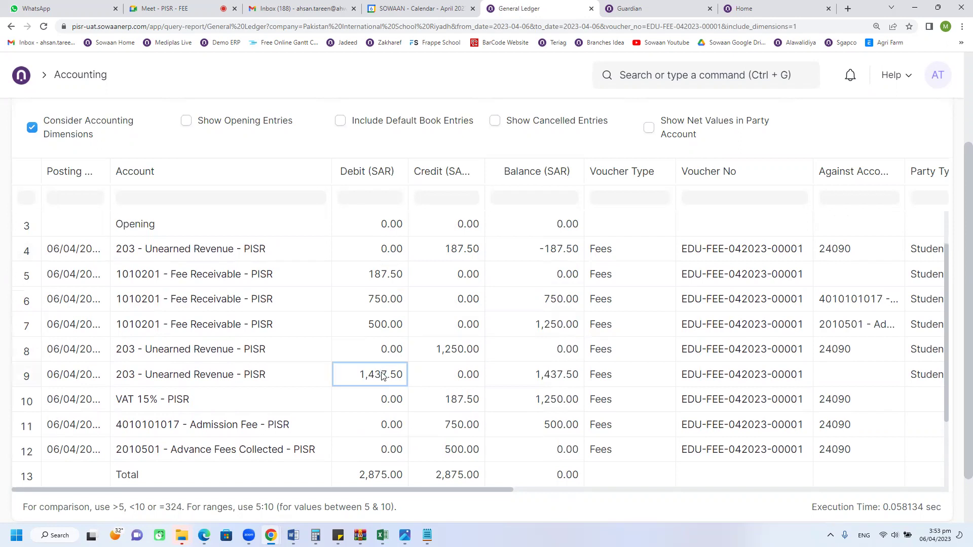
click(448, 249)
click(445, 351)
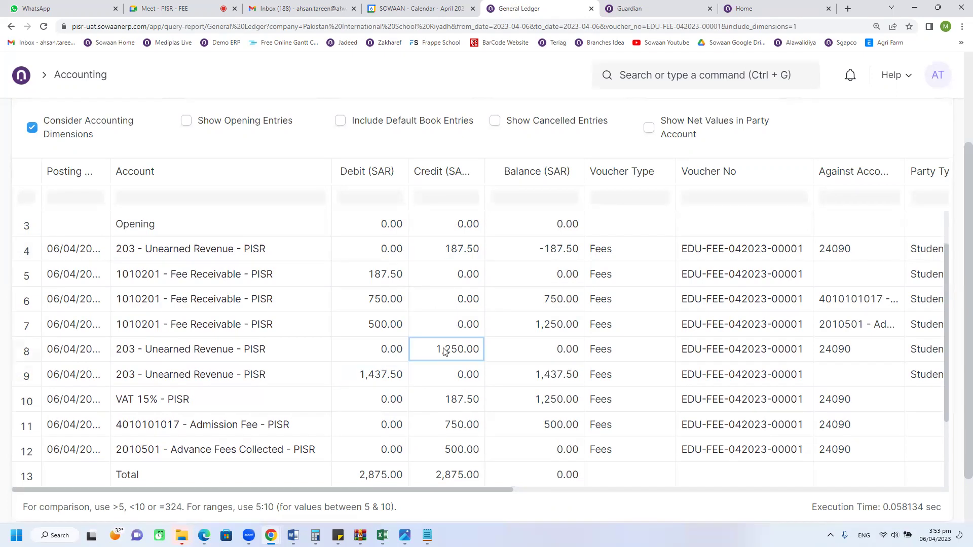
click(445, 251)
click(444, 353)
click(385, 381)
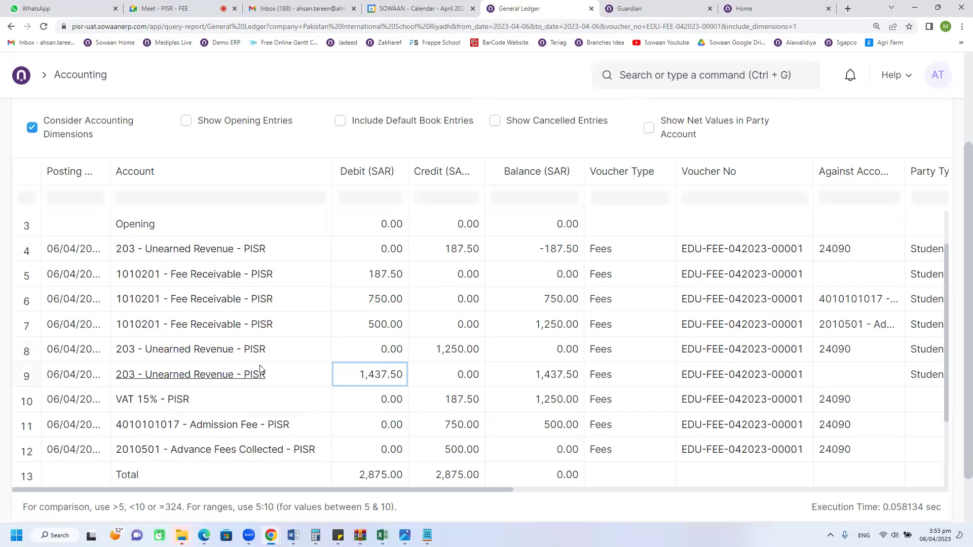
click(452, 353)
click(465, 258)
click(462, 351)
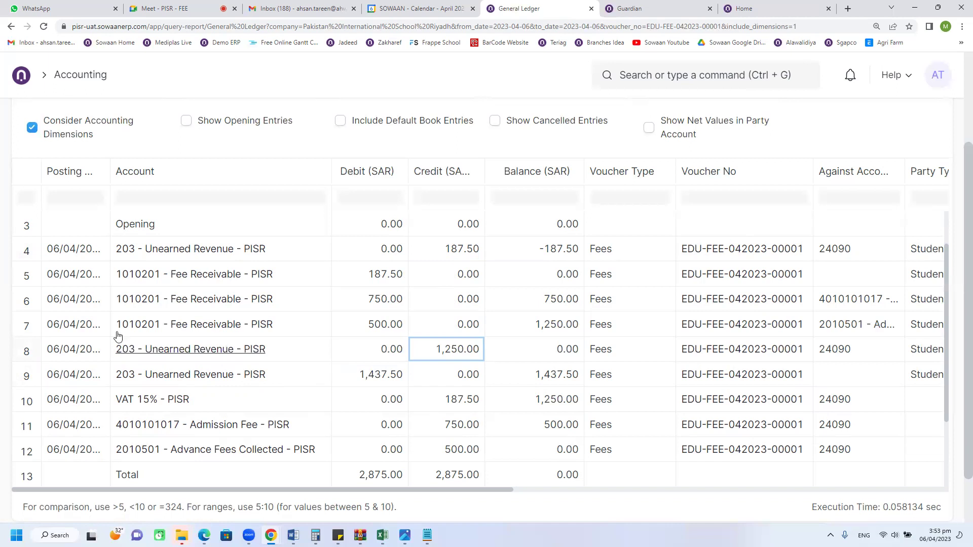
click(431, 250)
click(454, 355)
click(370, 384)
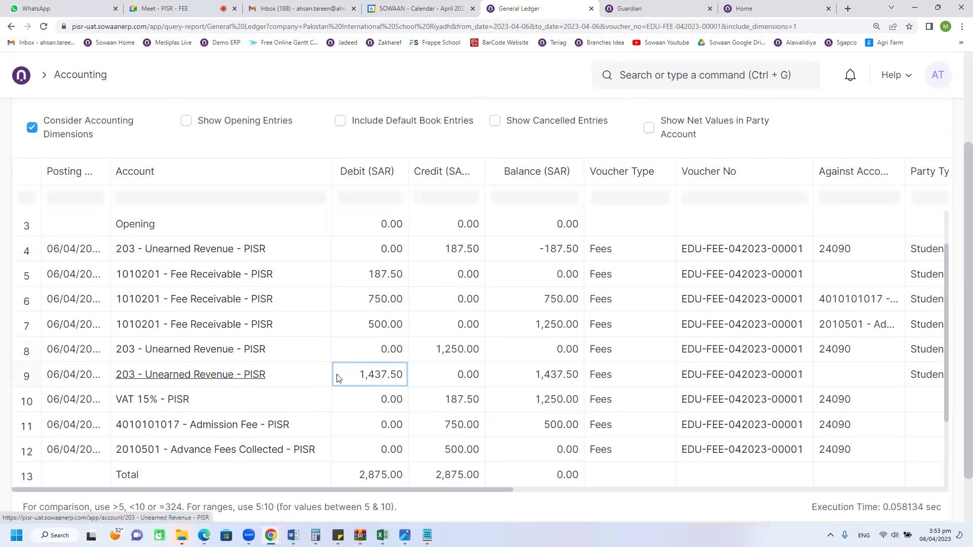
Step: Recheck the VAT, admission and advance fee credits, then return to the fee record
scroll(445, 289, down, 2)
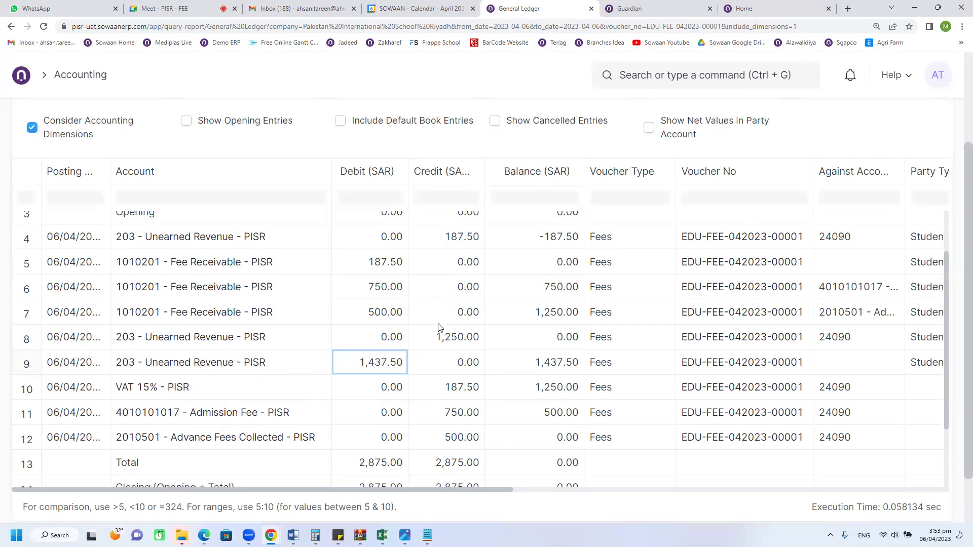
click(428, 321)
click(441, 347)
click(441, 315)
click(445, 302)
click(446, 325)
click(444, 346)
click(440, 330)
click(439, 308)
click(11, 26)
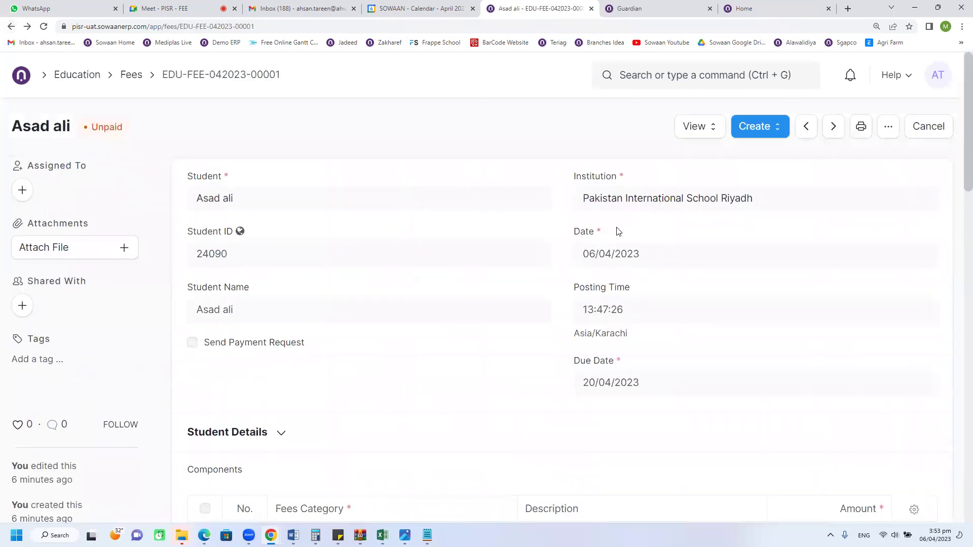
Step: Create a Payment Entry for both checked fee components with a cash mode of payment
click(759, 126)
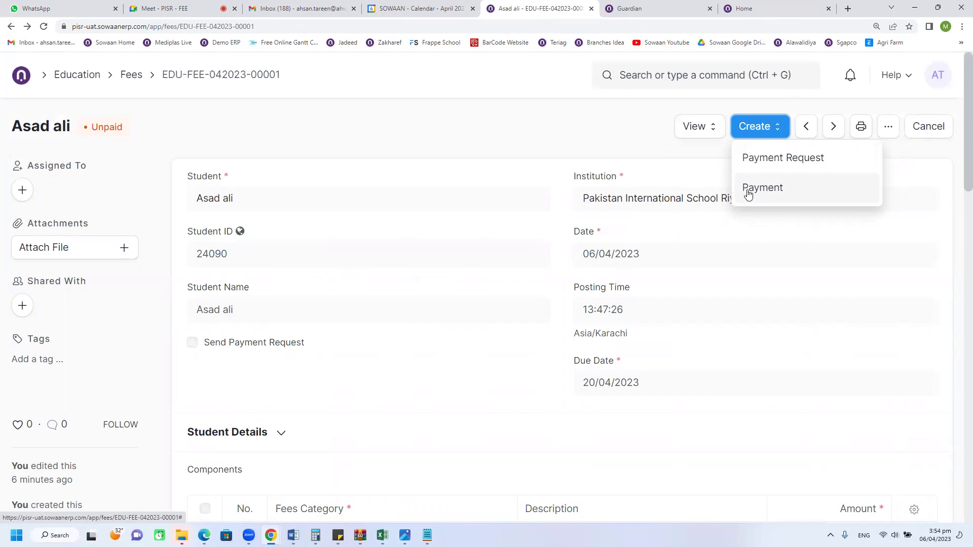
click(748, 189)
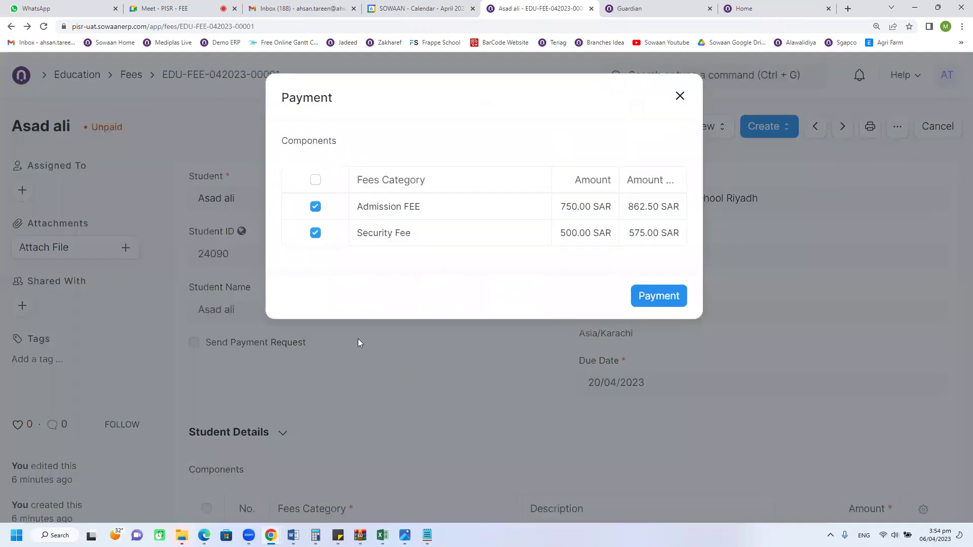
click(636, 296)
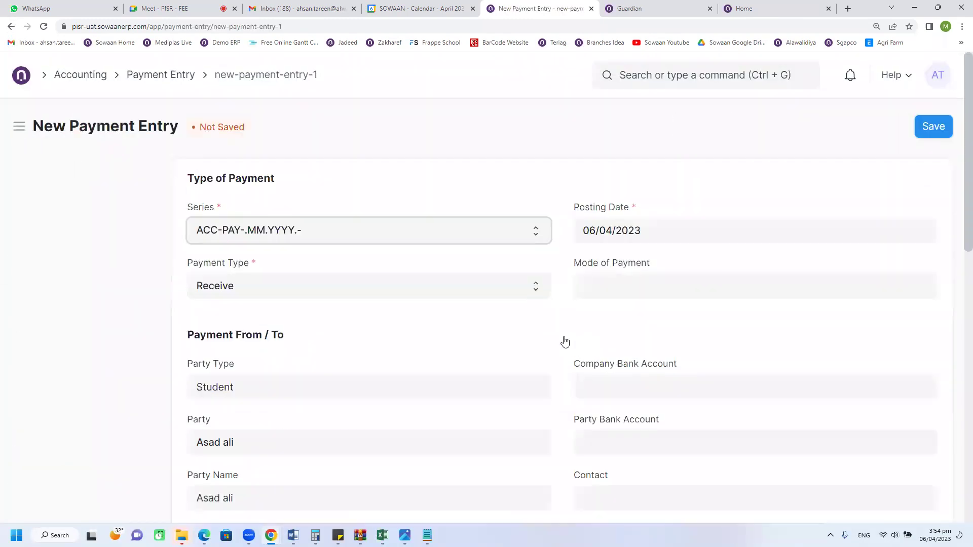
click(618, 293)
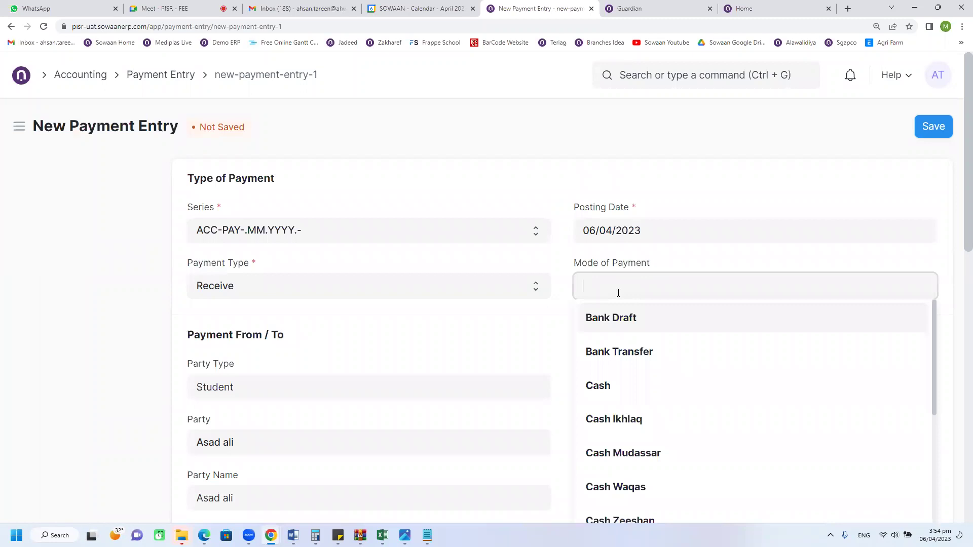
click(620, 453)
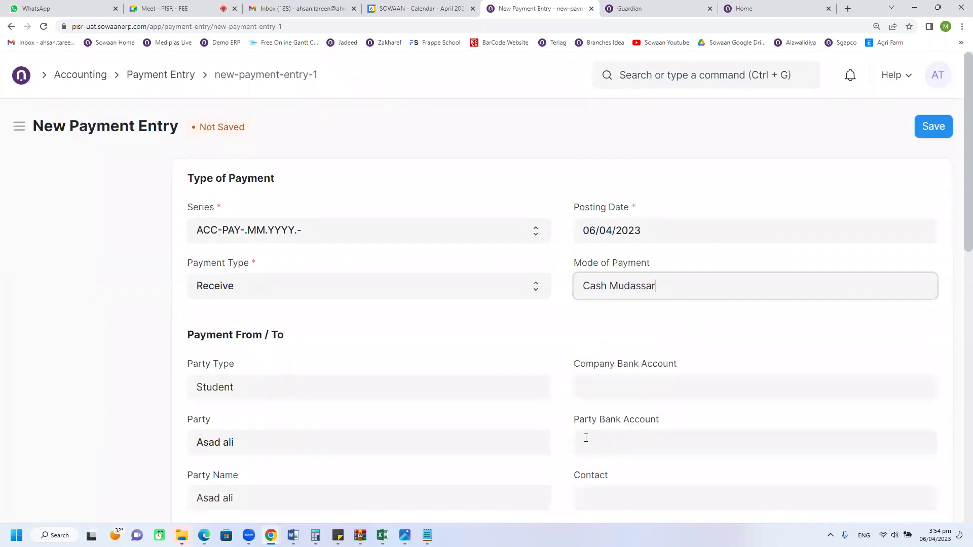
scroll(296, 247, down, 5)
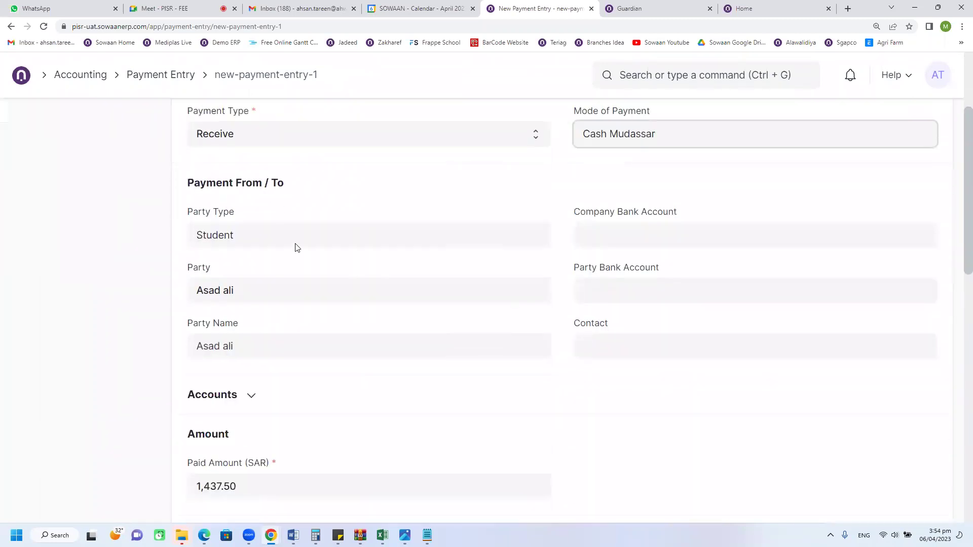
click(235, 295)
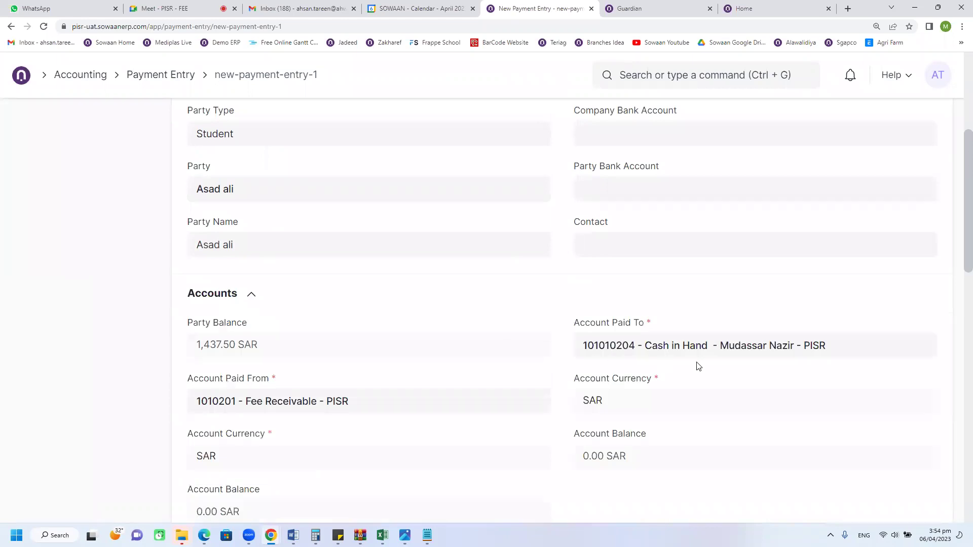
scroll(697, 365, down, 1)
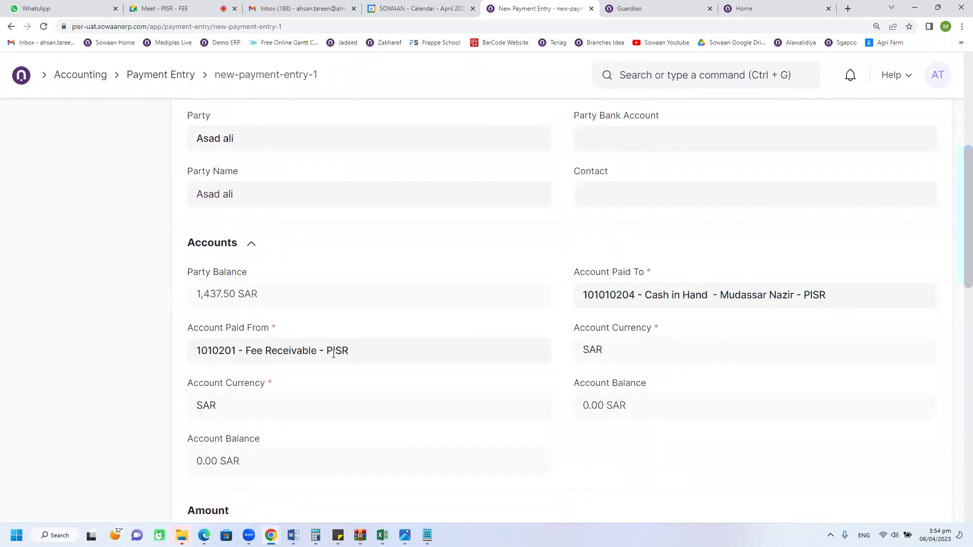
scroll(395, 368, down, 3)
scroll(730, 365, up, 8)
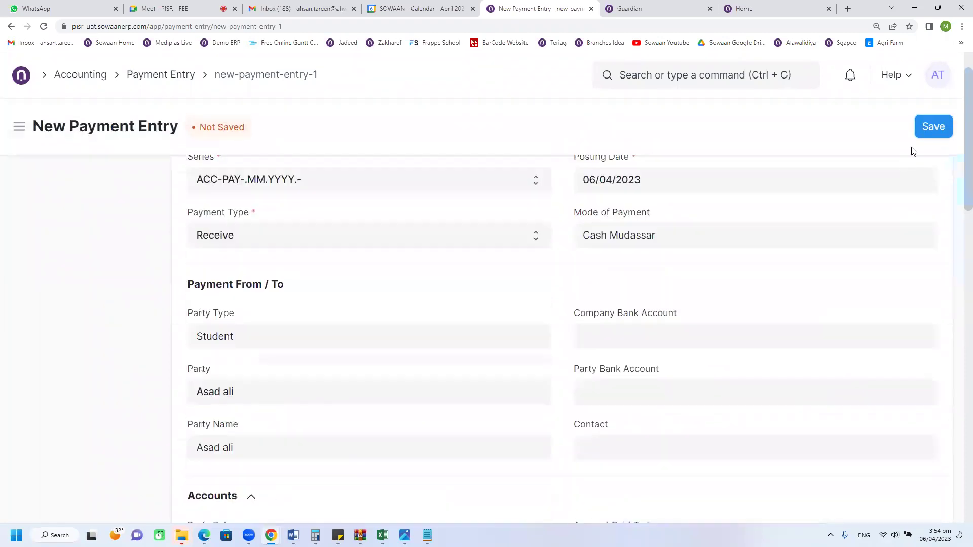
click(922, 131)
click(923, 133)
click(664, 195)
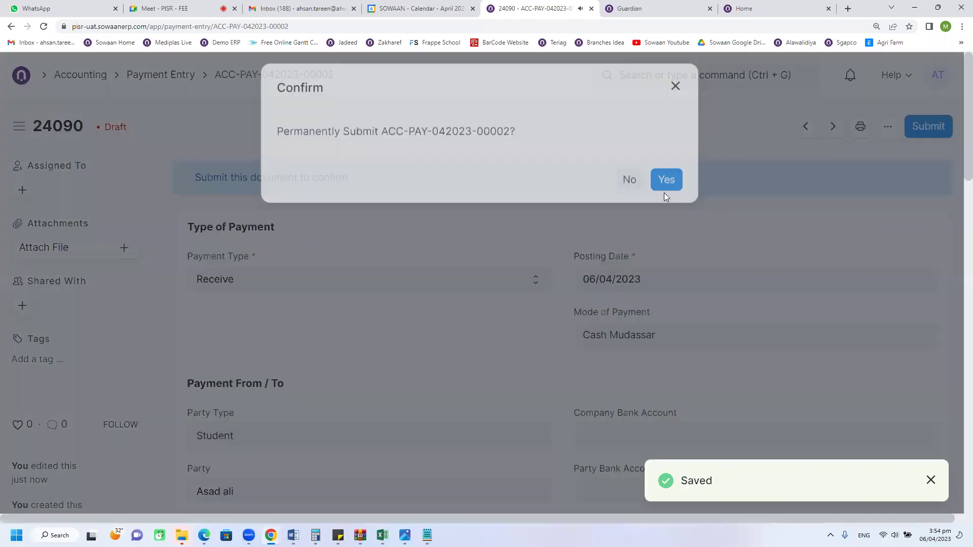
click(704, 229)
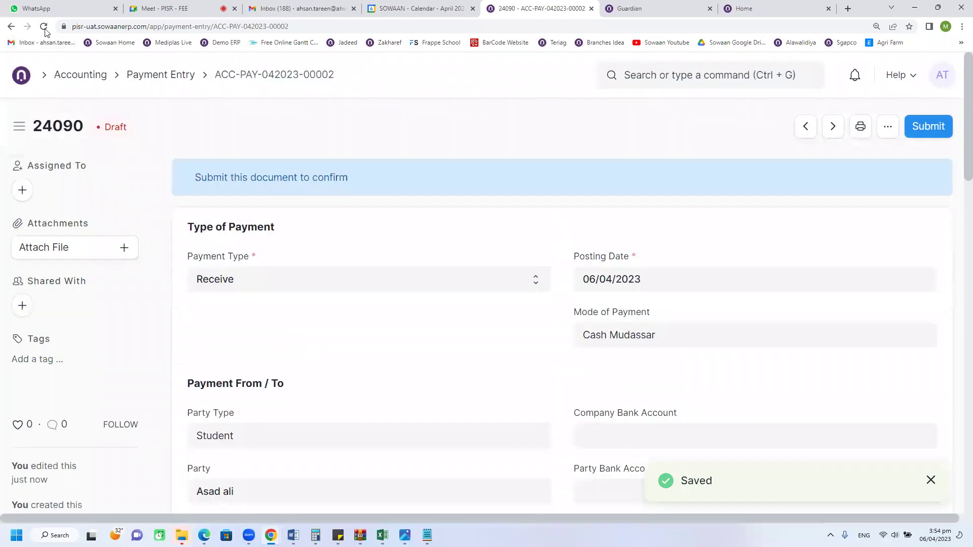
click(44, 28)
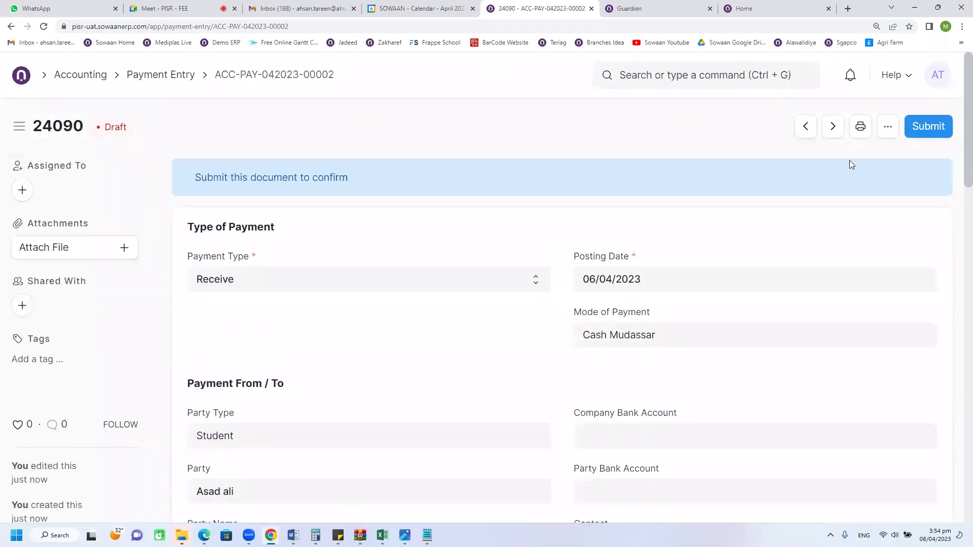
click(927, 130)
click(662, 197)
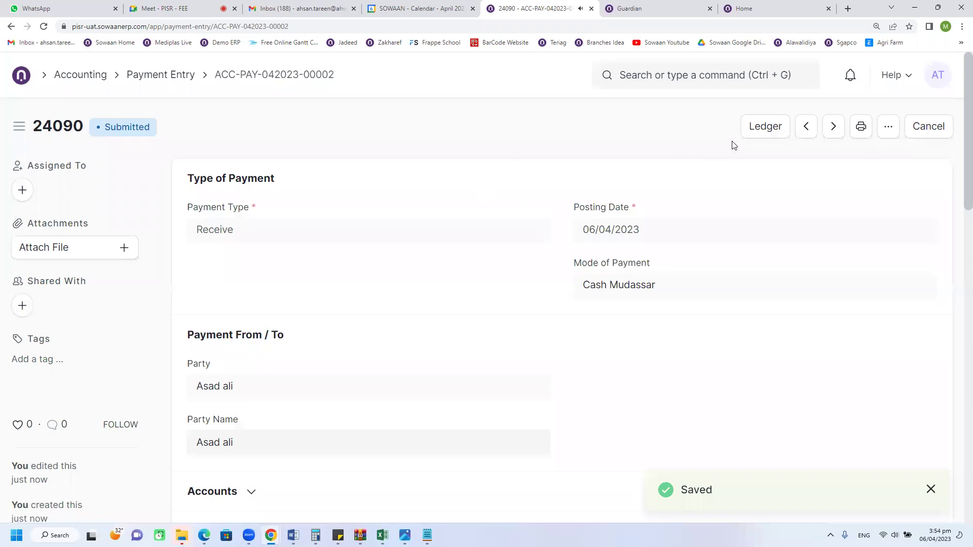
Step: Check the payment's ledger: Cash in Hand debited and Fee Receivable credited 1,437.50
click(765, 127)
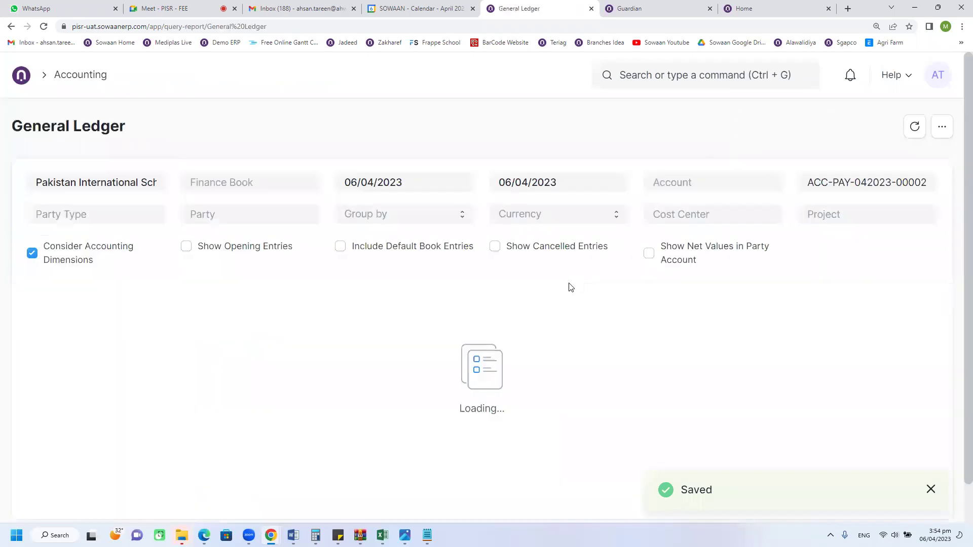
scroll(311, 350, down, 1)
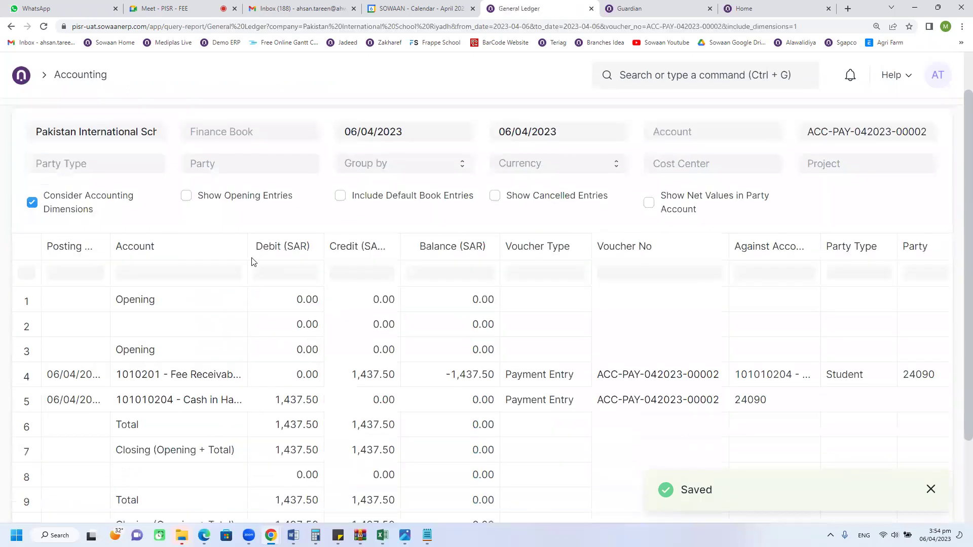
drag(249, 243, 388, 274)
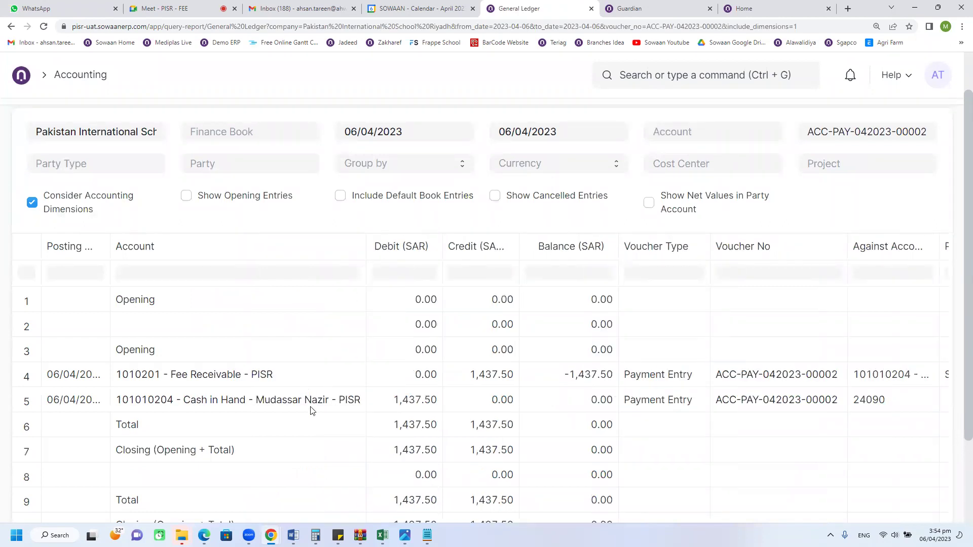
drag(366, 246, 435, 246)
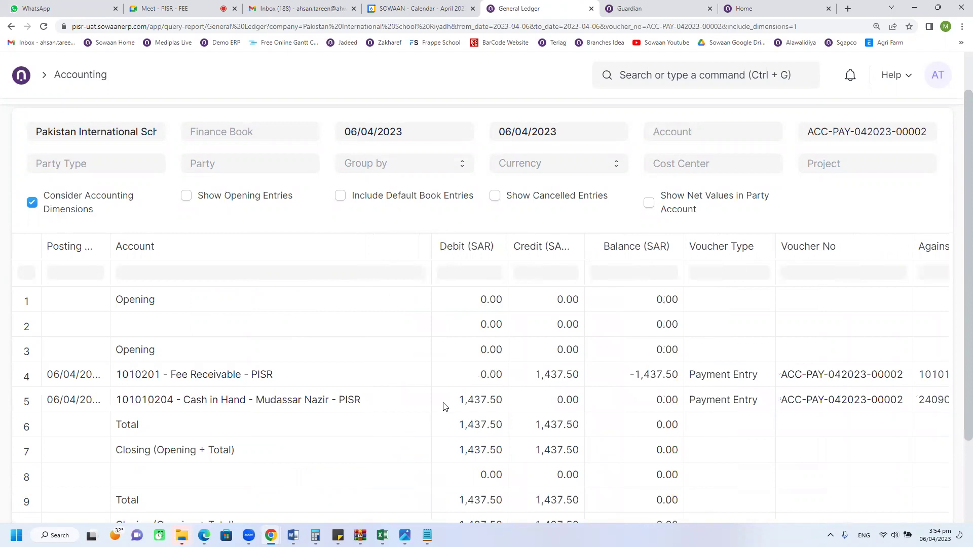
click(448, 404)
click(542, 381)
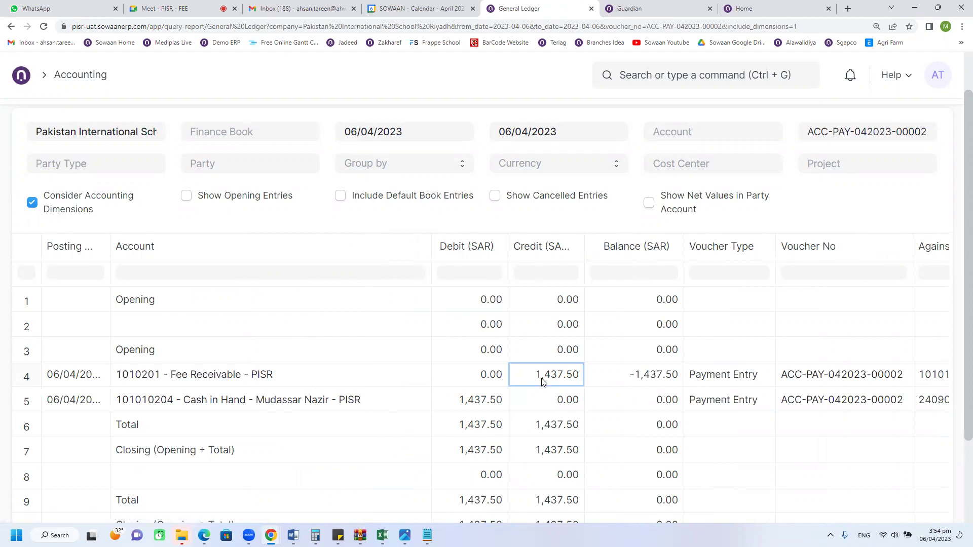
click(8, 29)
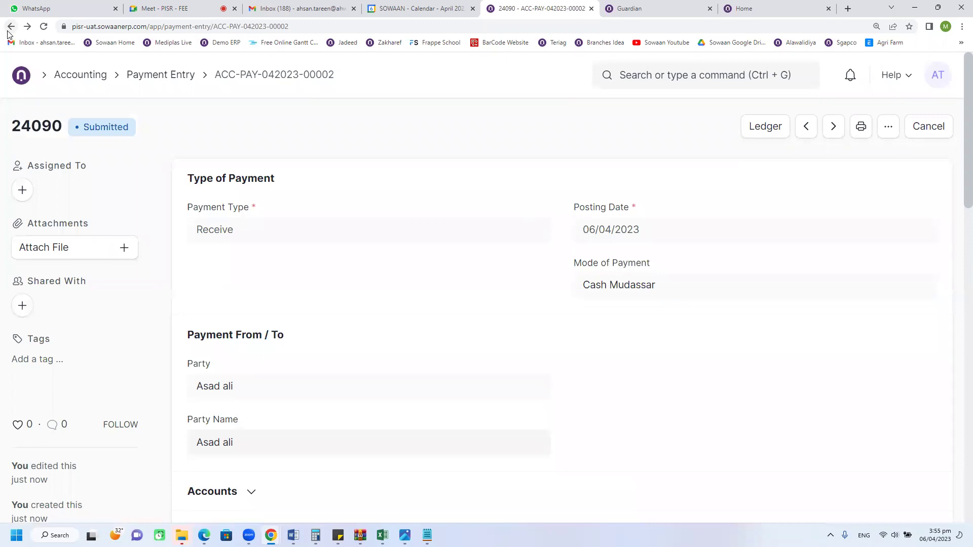
click(10, 28)
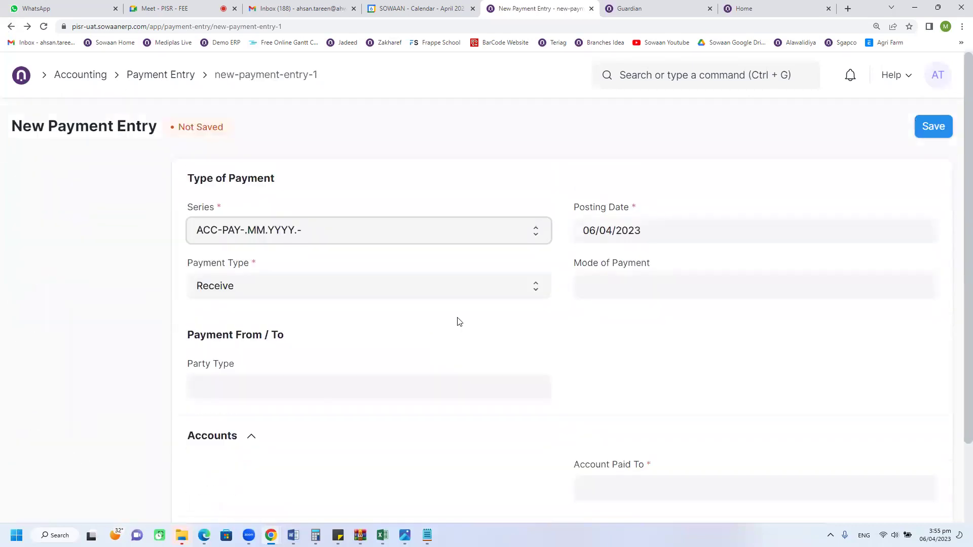
click(12, 28)
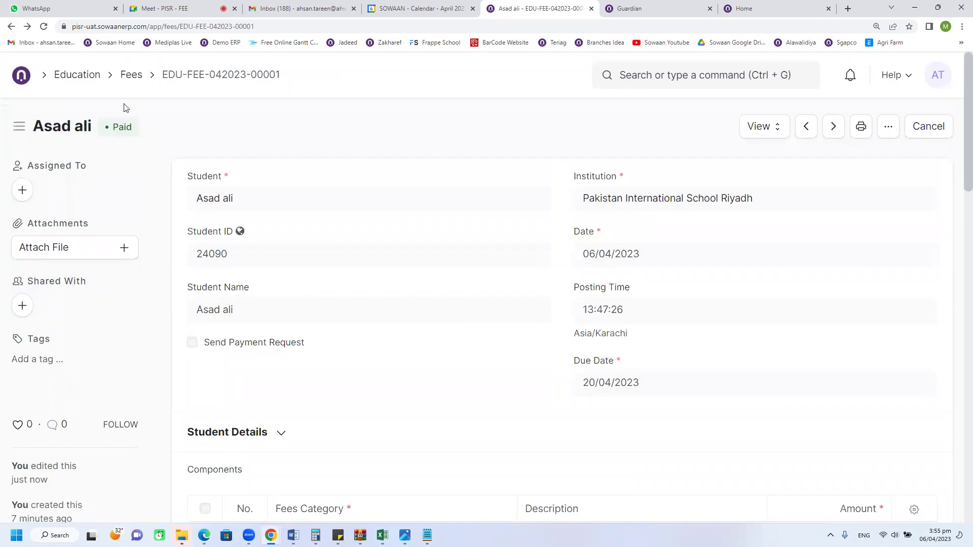
click(127, 77)
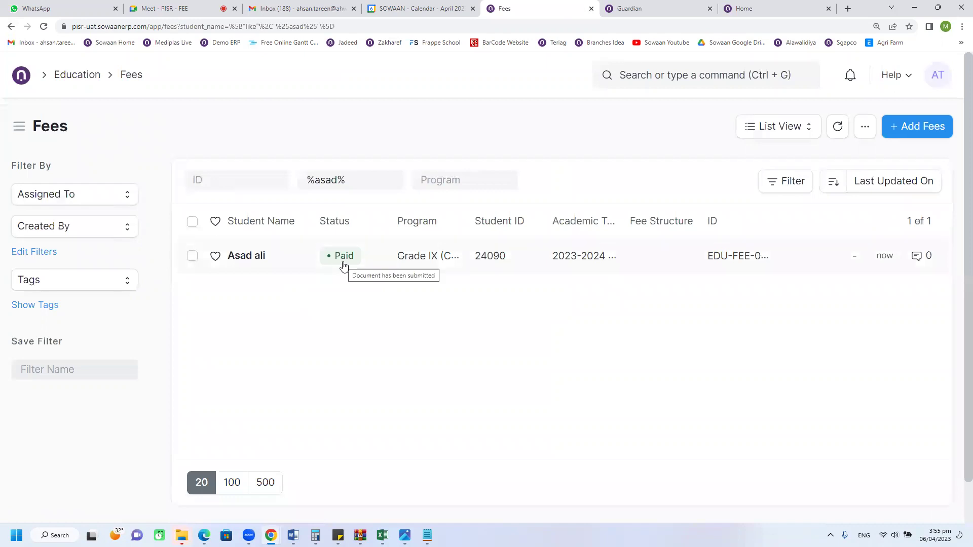
click(279, 266)
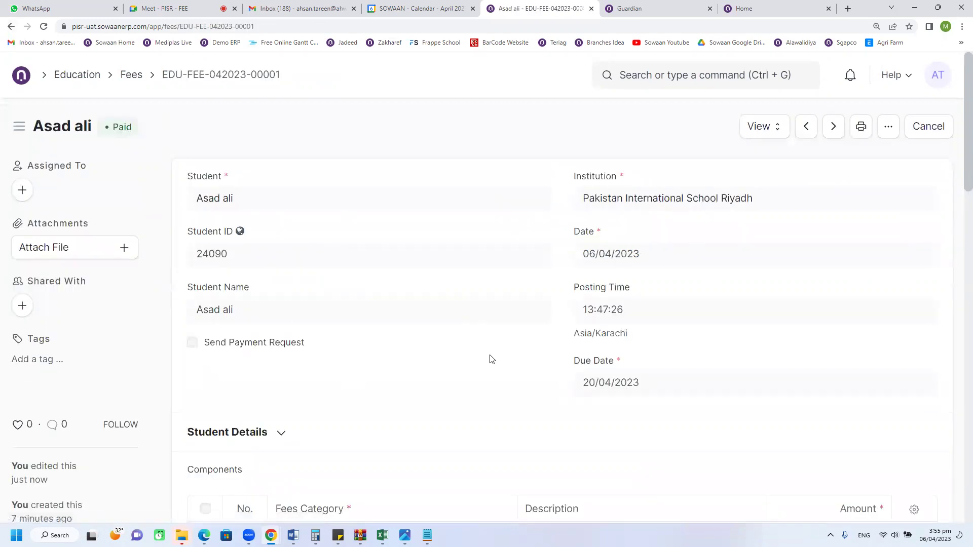
scroll(495, 367, down, 3)
scroll(511, 369, up, 3)
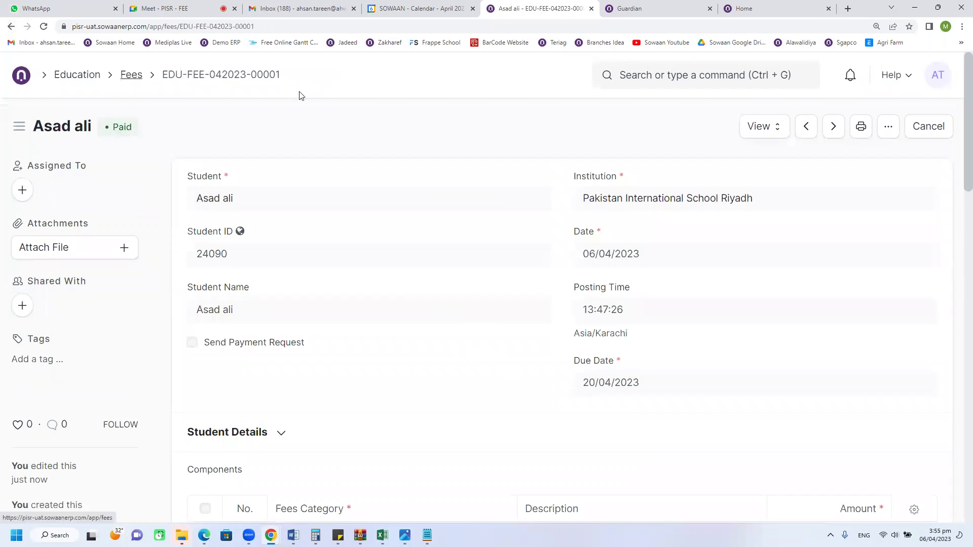
click(763, 126)
click(774, 188)
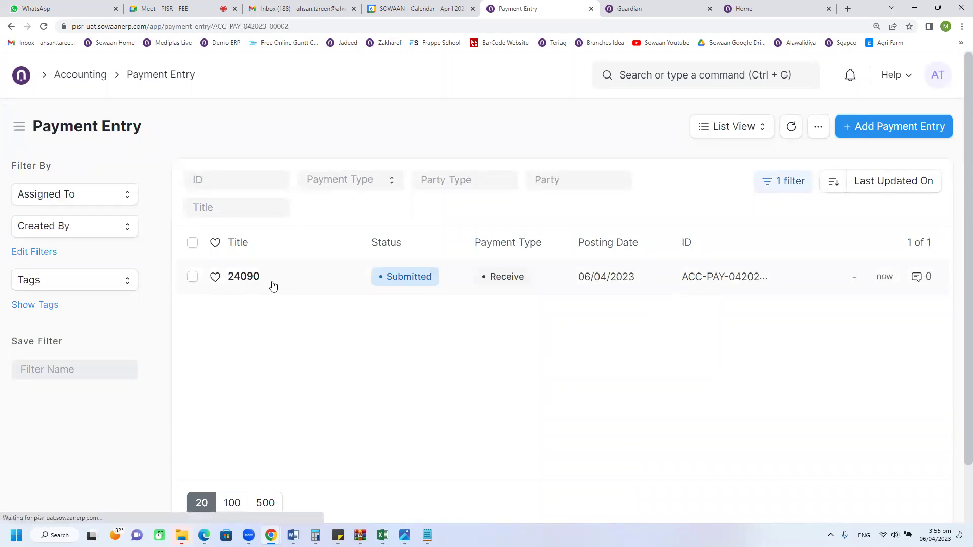
click(273, 287)
scroll(423, 343, down, 3)
scroll(425, 345, down, 5)
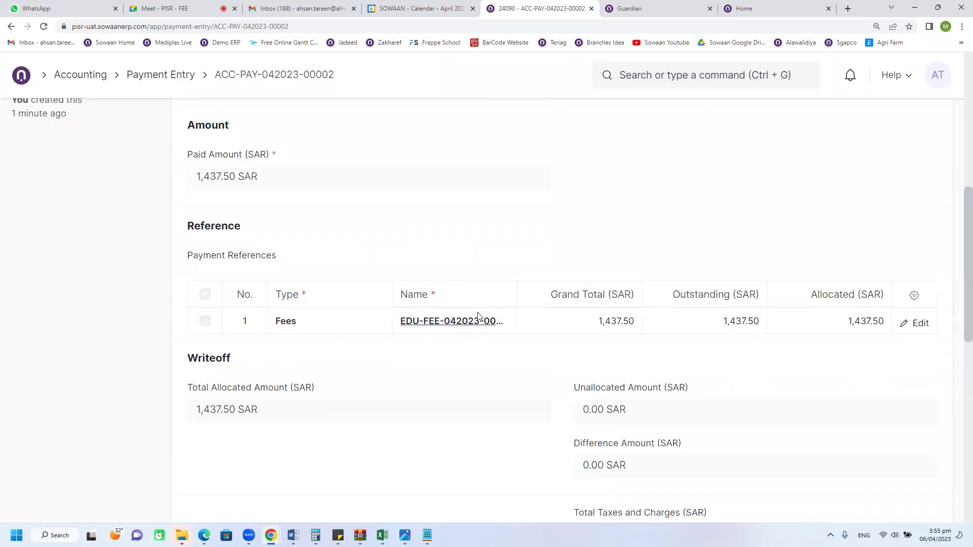
scroll(628, 334, up, 5)
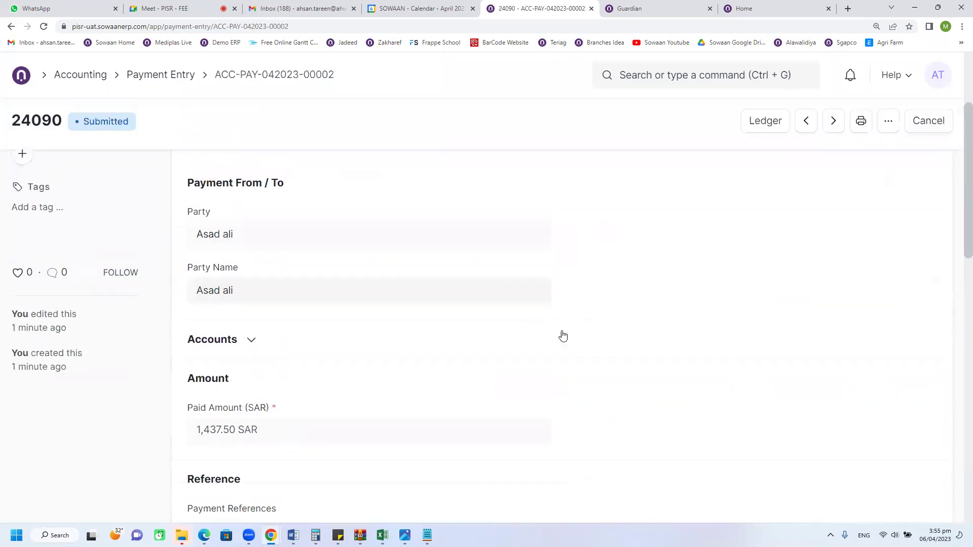
click(11, 26)
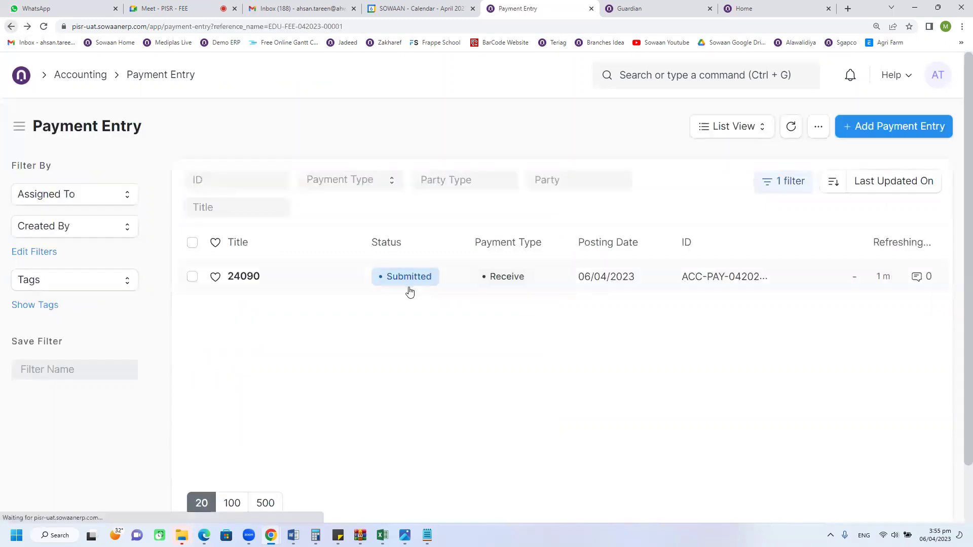
click(11, 27)
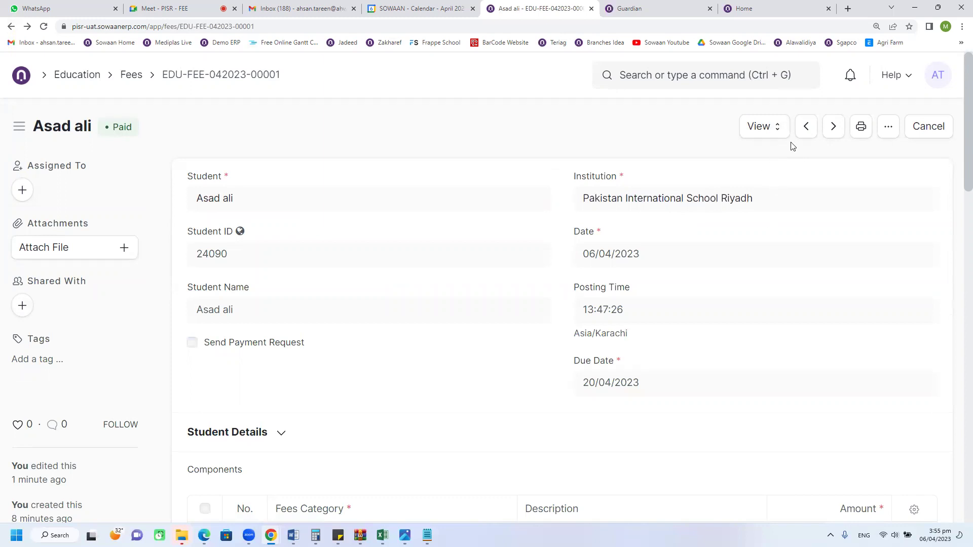
click(765, 126)
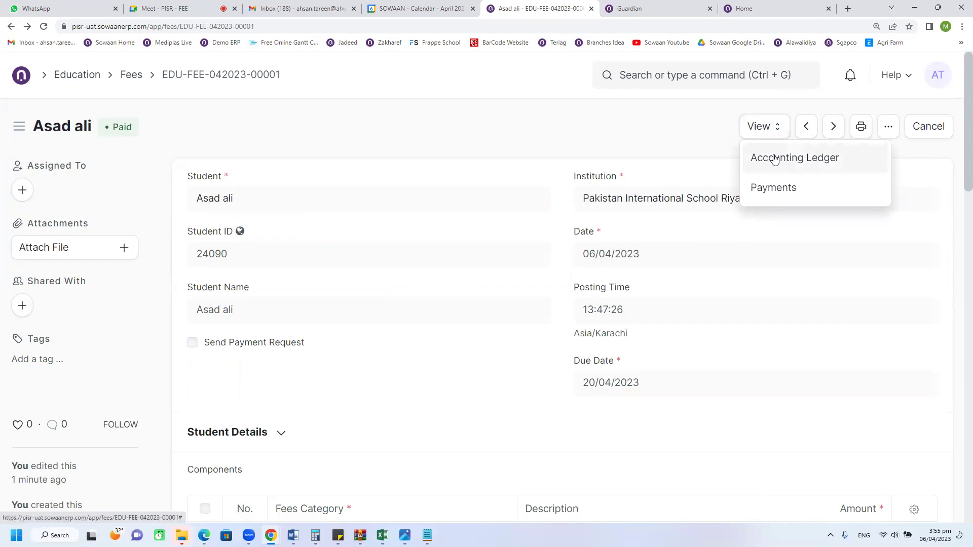
click(774, 158)
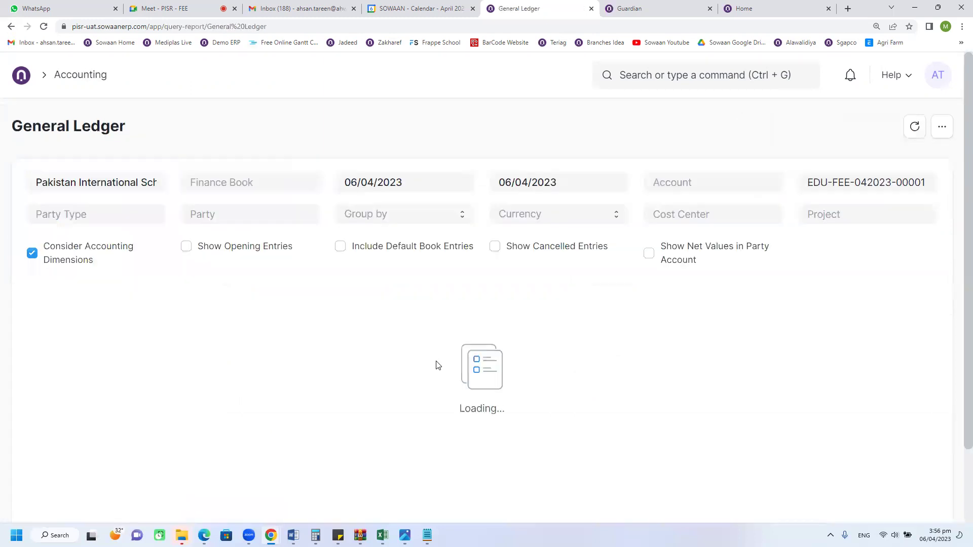
scroll(431, 346, down, 3)
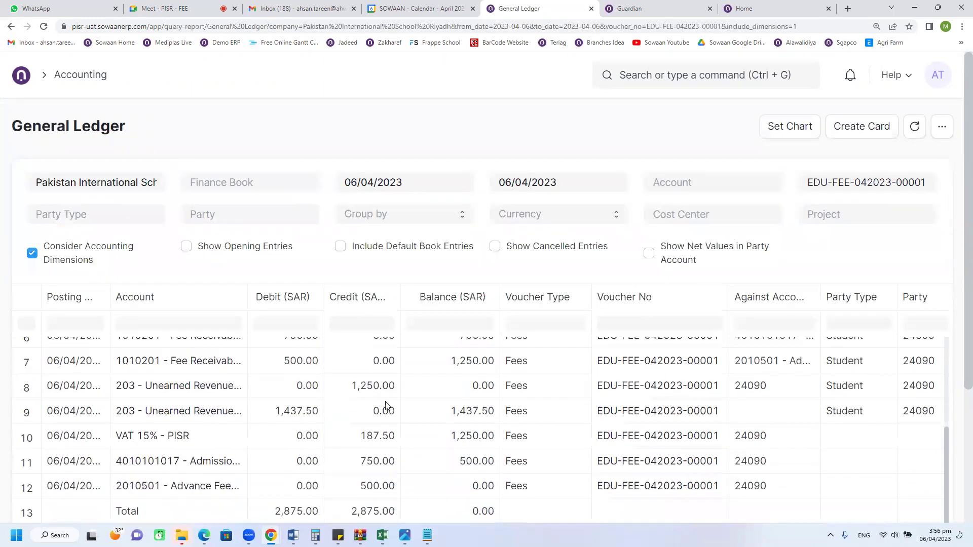
scroll(360, 437, down, 1)
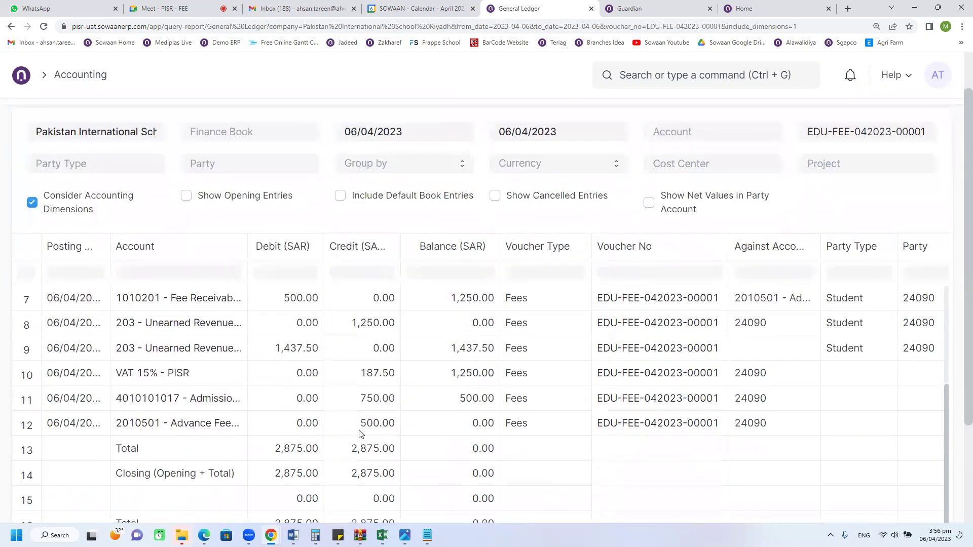
scroll(360, 434, down, 1)
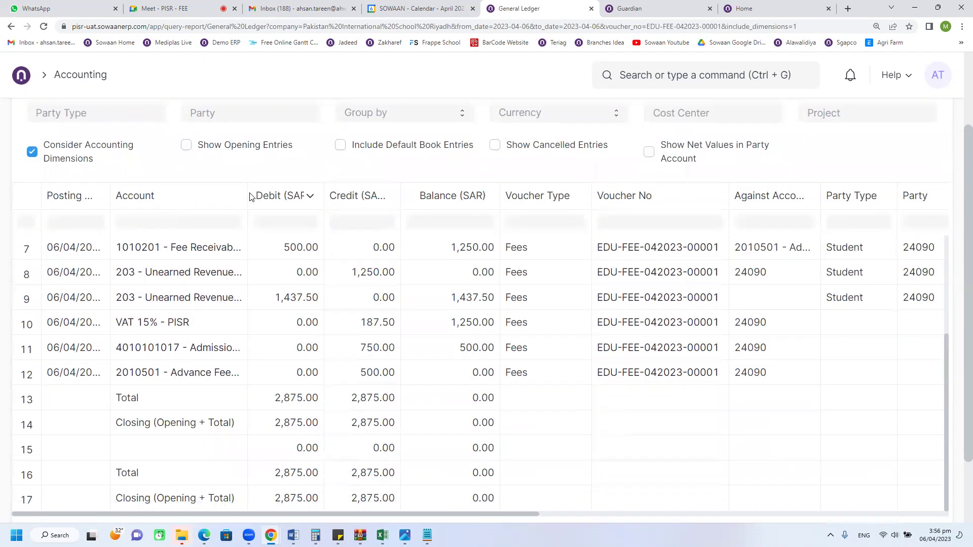
drag(247, 189, 345, 196)
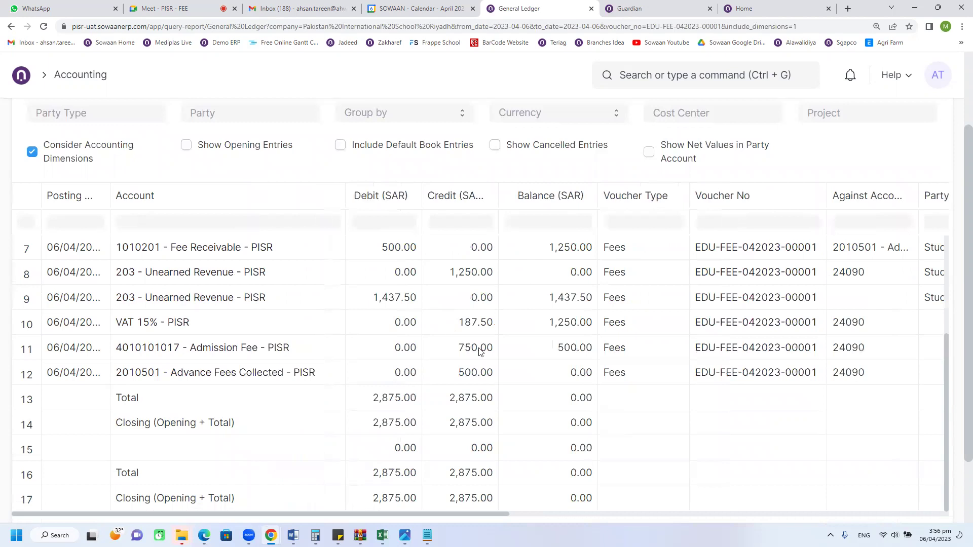
scroll(319, 301, up, 3)
scroll(318, 301, up, 2)
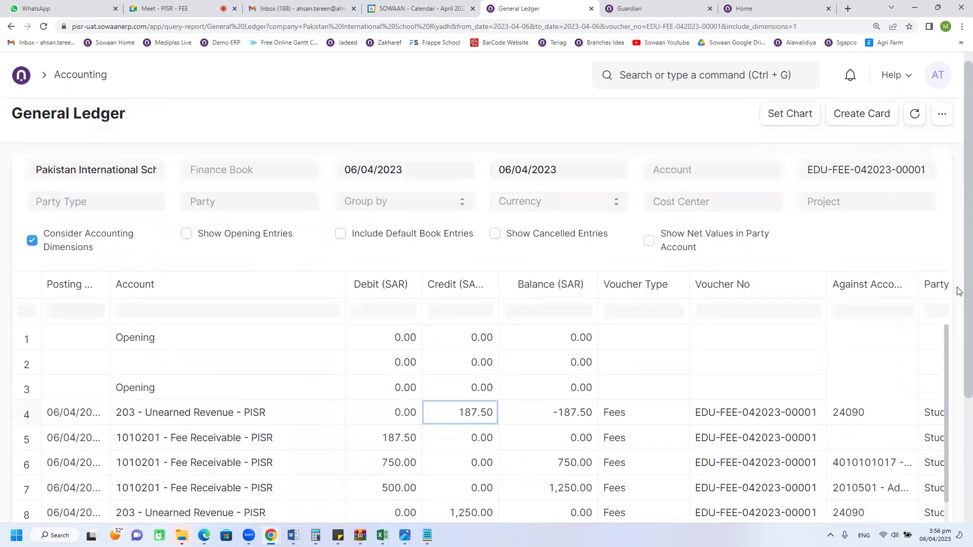
scroll(438, 330, down, 4)
scroll(363, 321, down, 1)
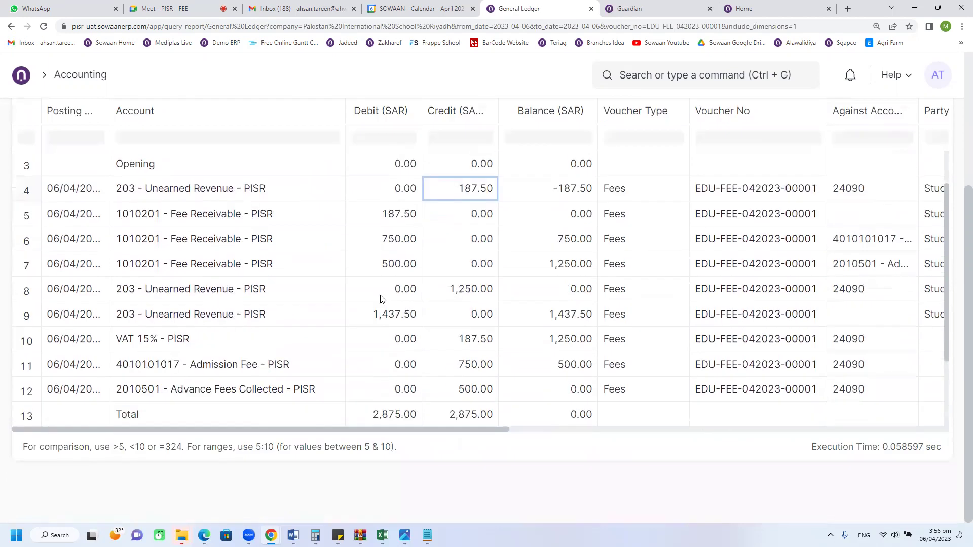
click(449, 296)
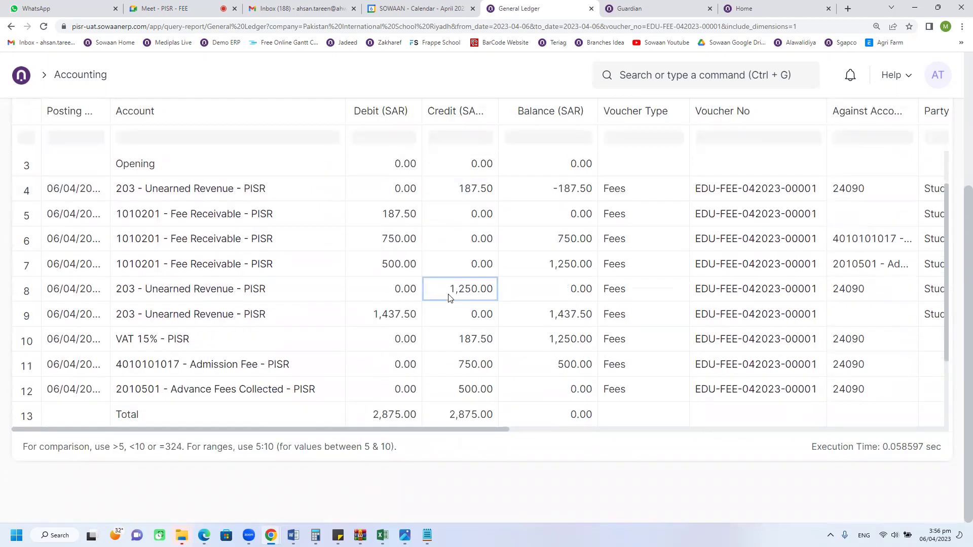
scroll(448, 299, down, 1)
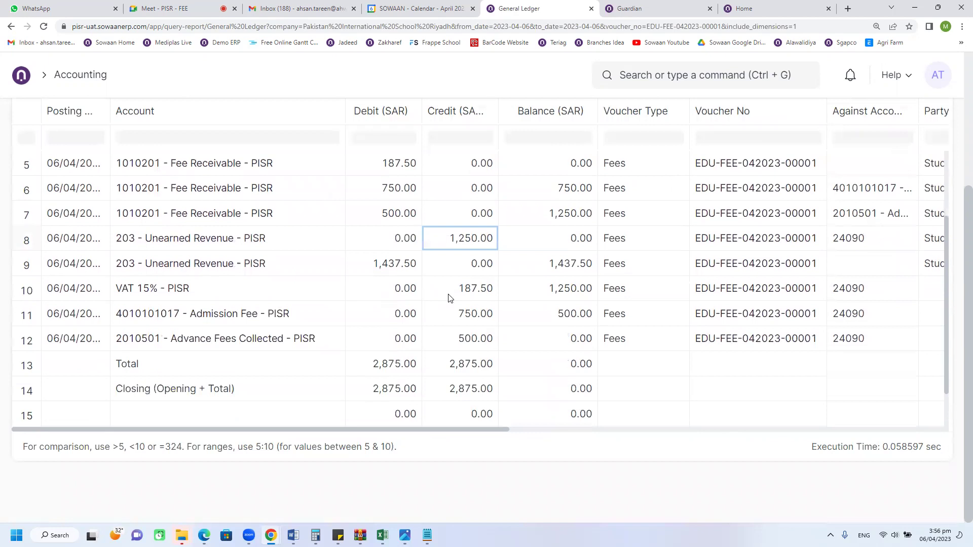
click(394, 273)
click(466, 299)
click(467, 318)
click(467, 340)
click(467, 289)
click(397, 261)
scroll(643, 256, up, 6)
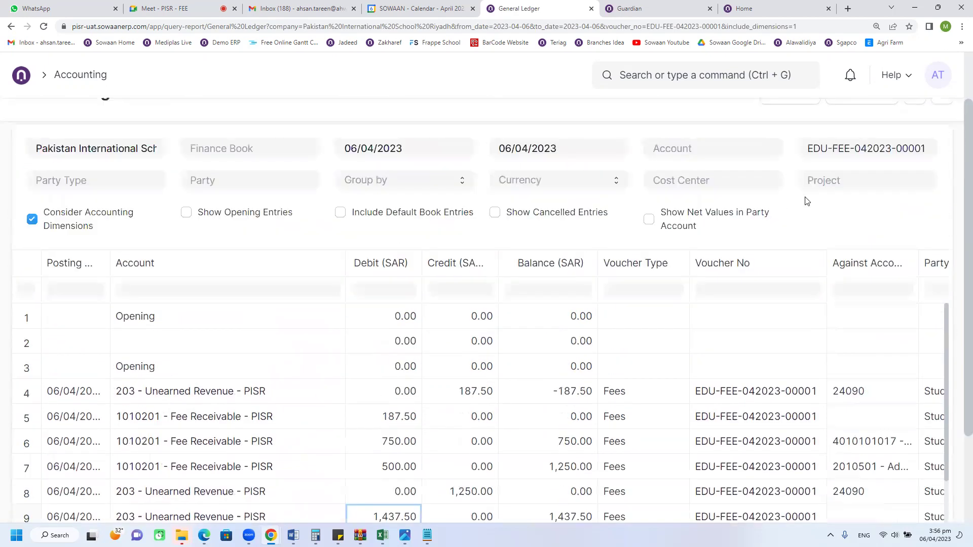
Step: Replace the Voucher No filter with Party Type Student and the student as Party
triple_click(827, 182)
key(BackSpace)
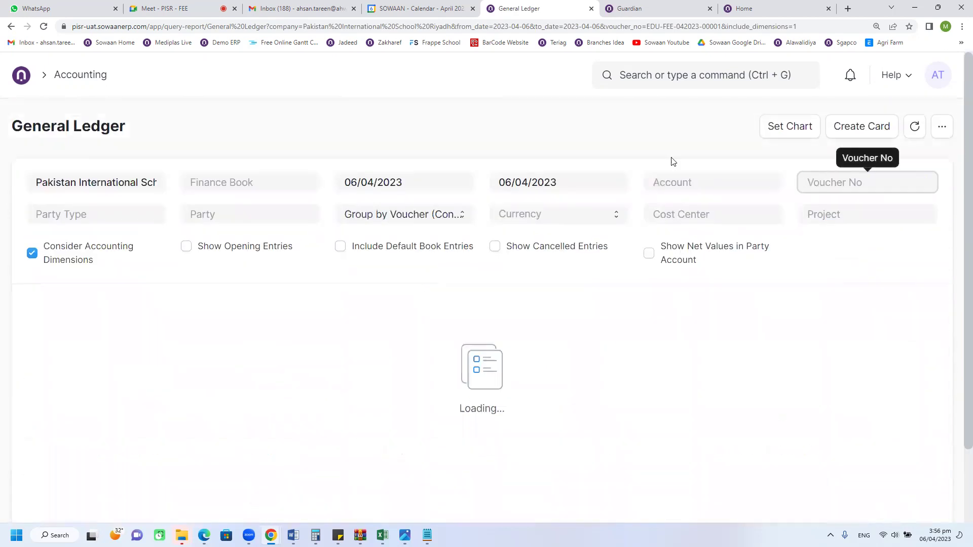
click(99, 206)
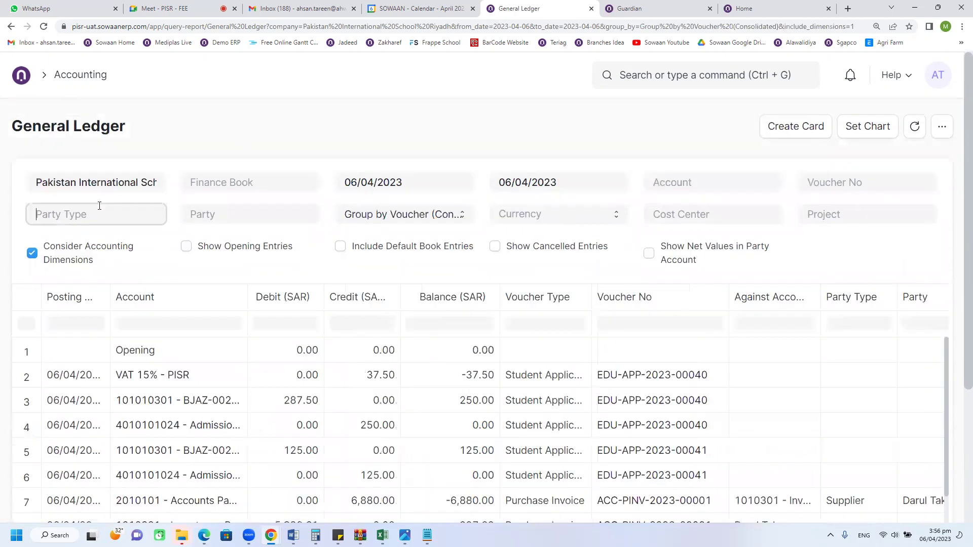
text(st)
click(83, 250)
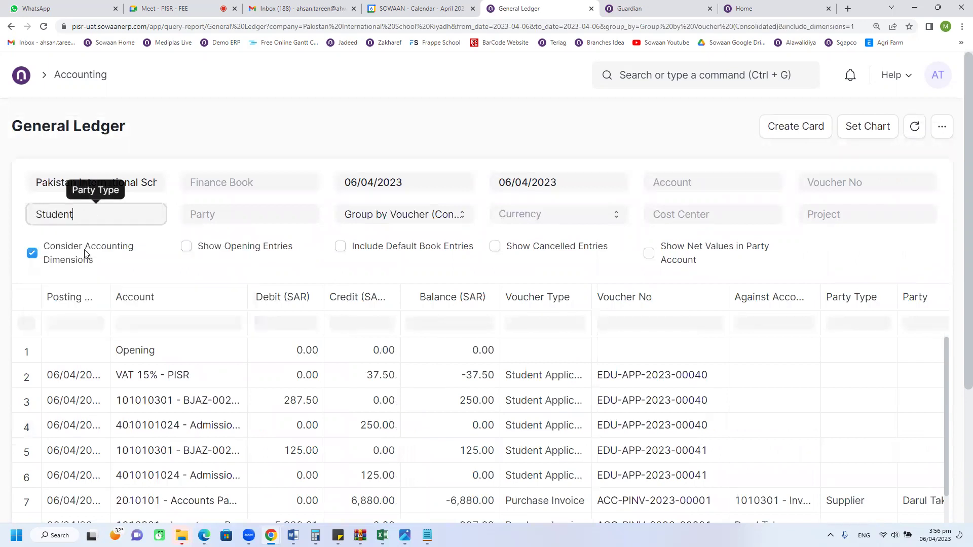
click(241, 215)
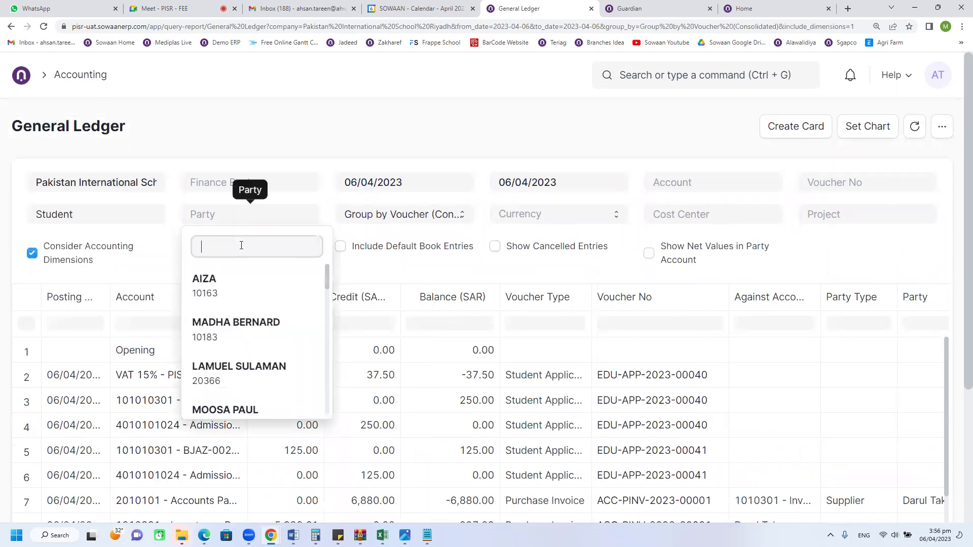
text(aa)
key(BackSpace)
key(BackSpace)
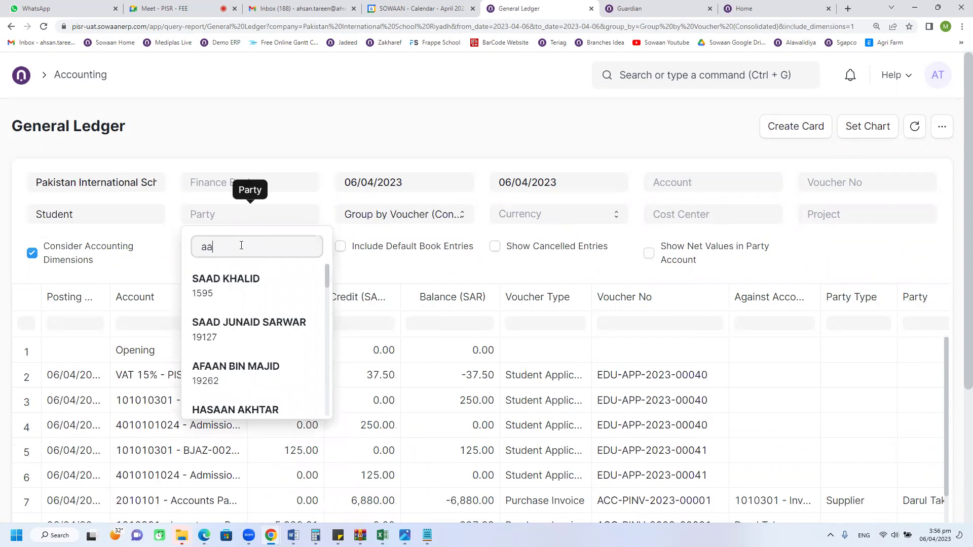
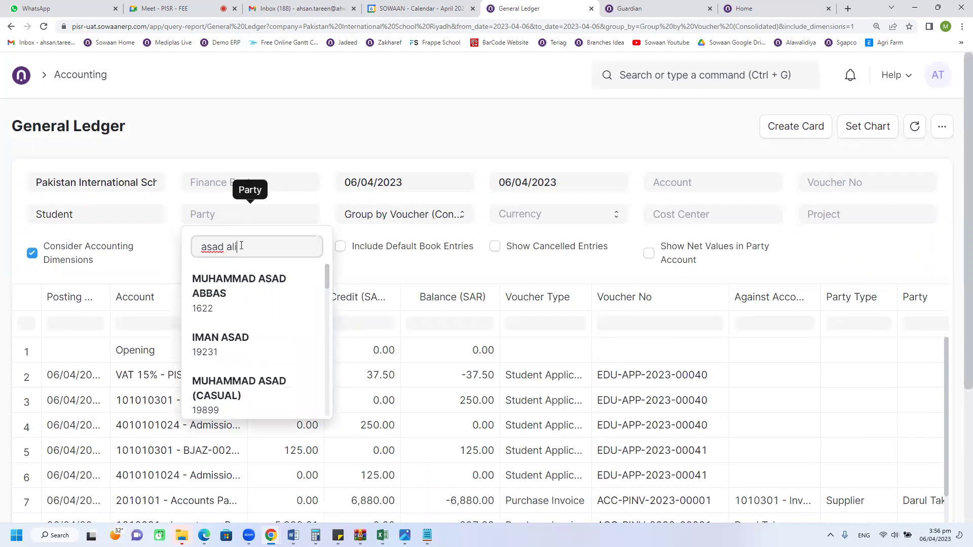
click(228, 279)
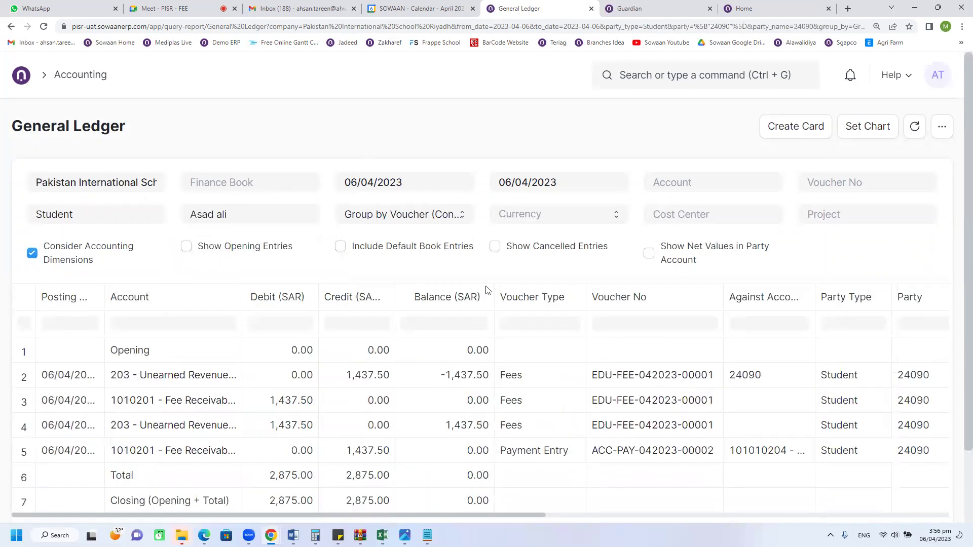
Step: Widen the Account column and inspect the 1,437.50 unearned revenue, fee receivable and payment entries
scroll(487, 289, down, 3)
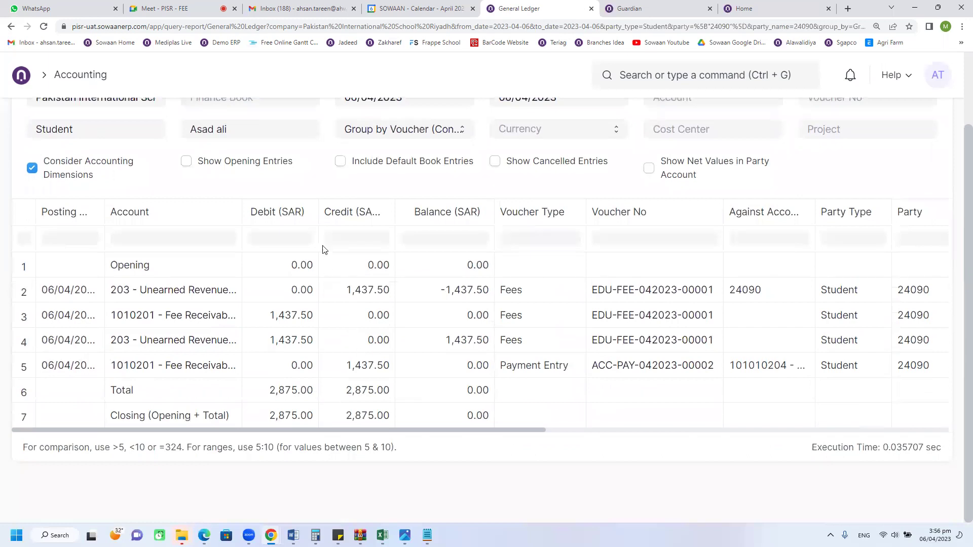
drag(241, 206, 358, 208)
click(477, 298)
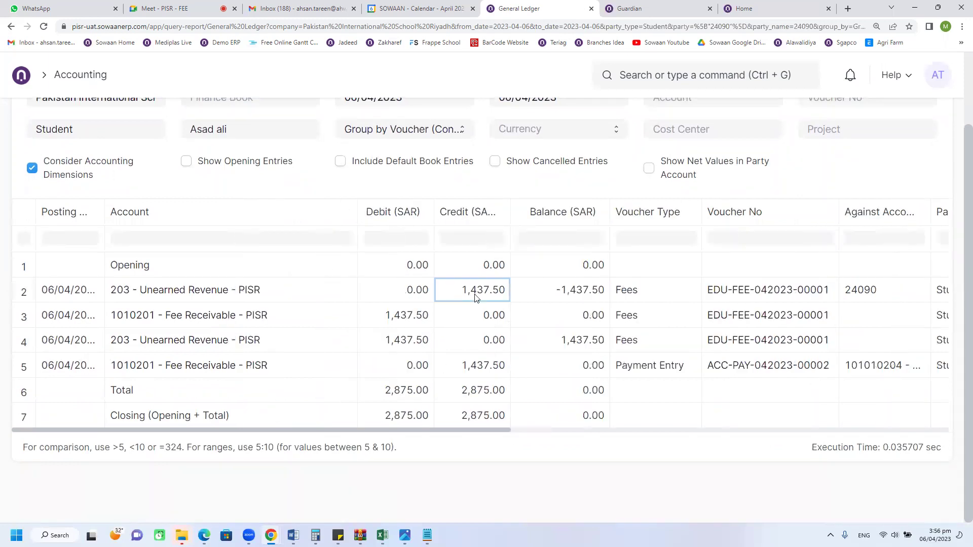
click(400, 319)
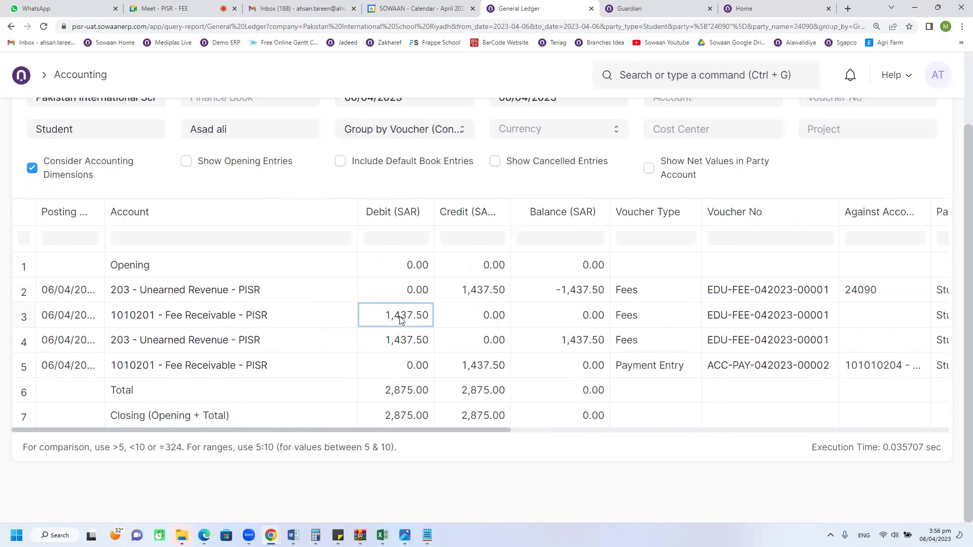
click(471, 297)
click(408, 342)
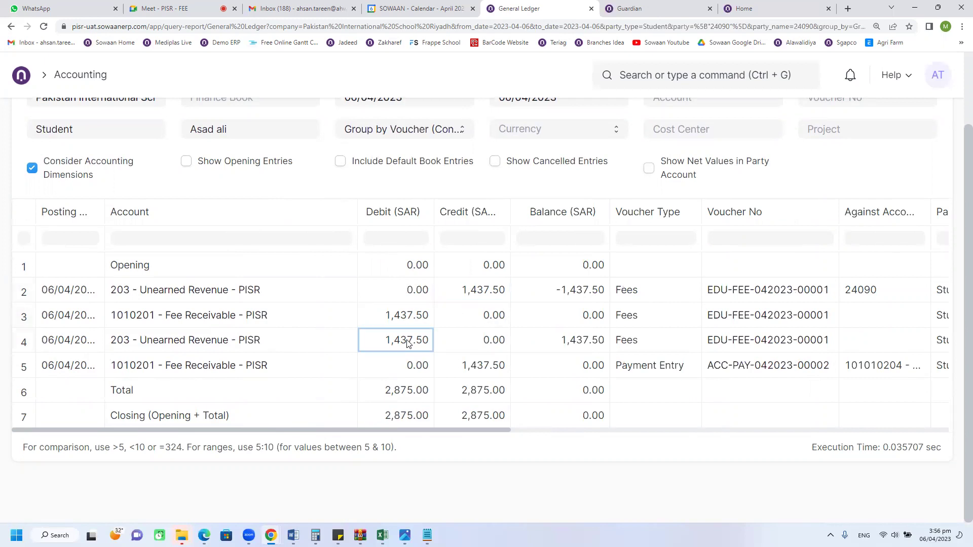
click(397, 322)
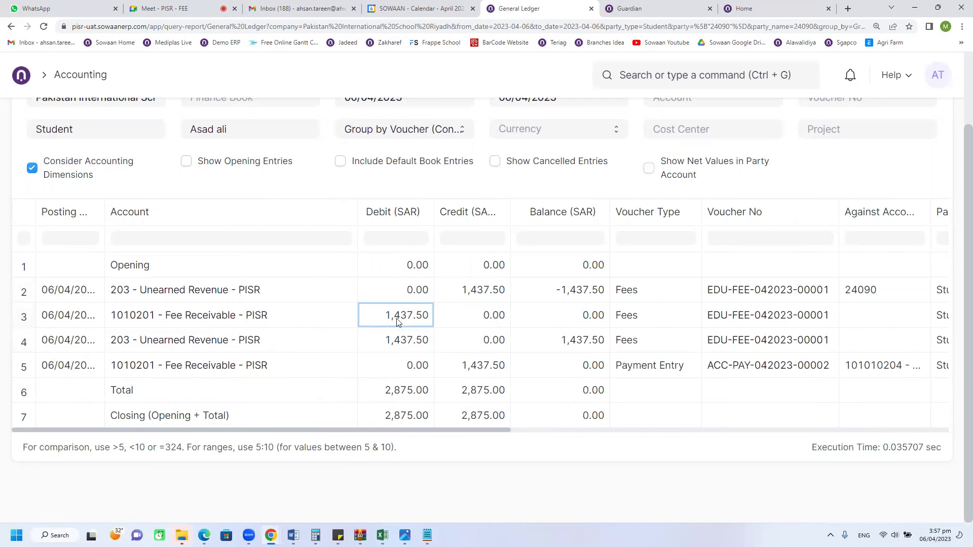
drag(423, 429, 428, 434)
click(441, 363)
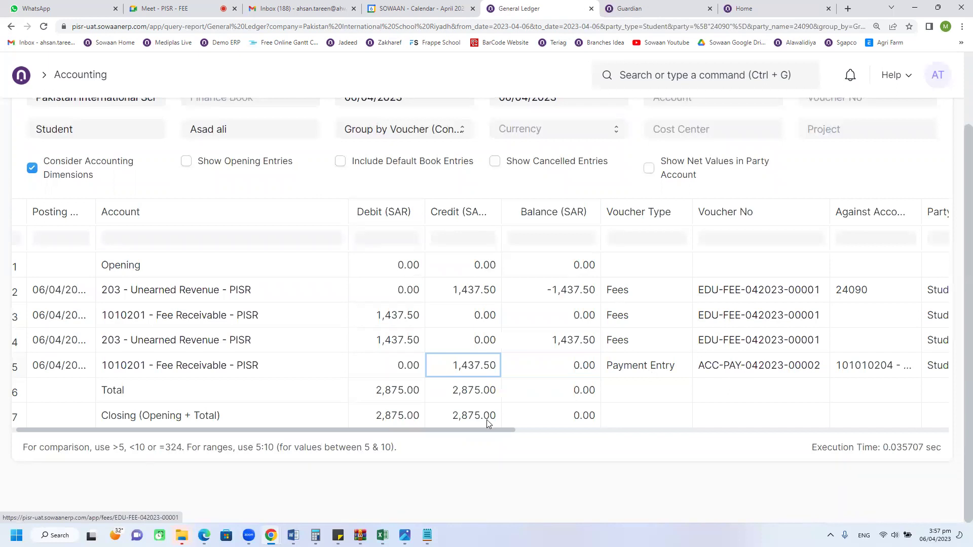
drag(481, 432, 443, 426)
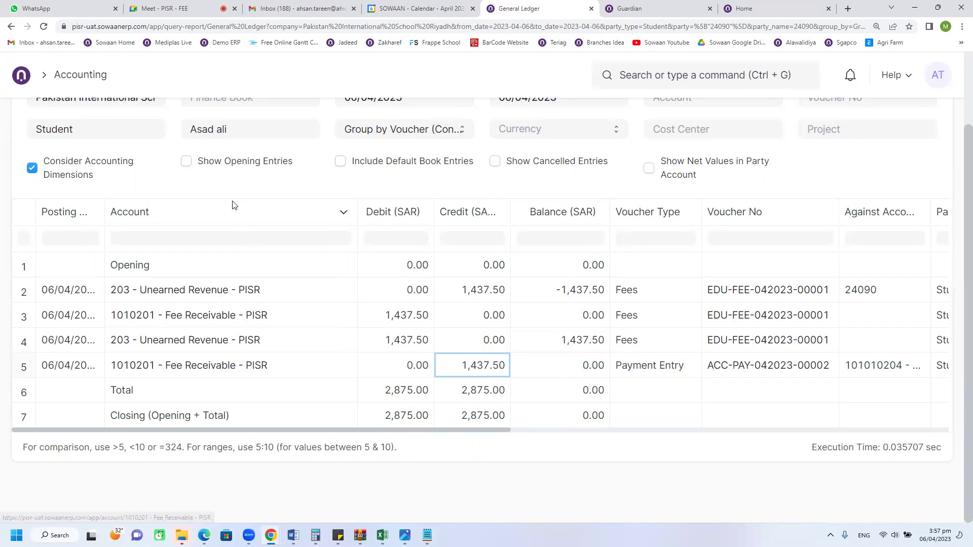
scroll(243, 215, up, 1)
scroll(354, 345, down, 1)
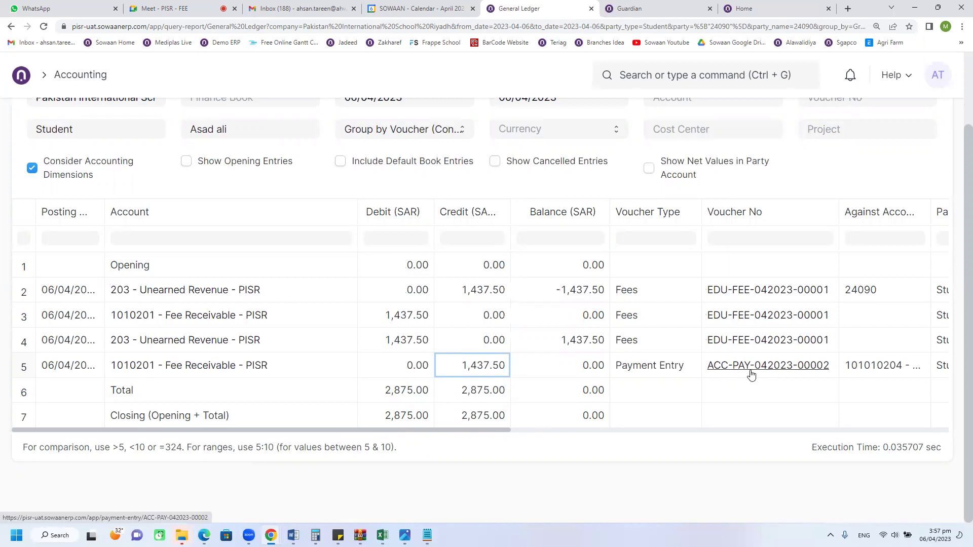
click(751, 374)
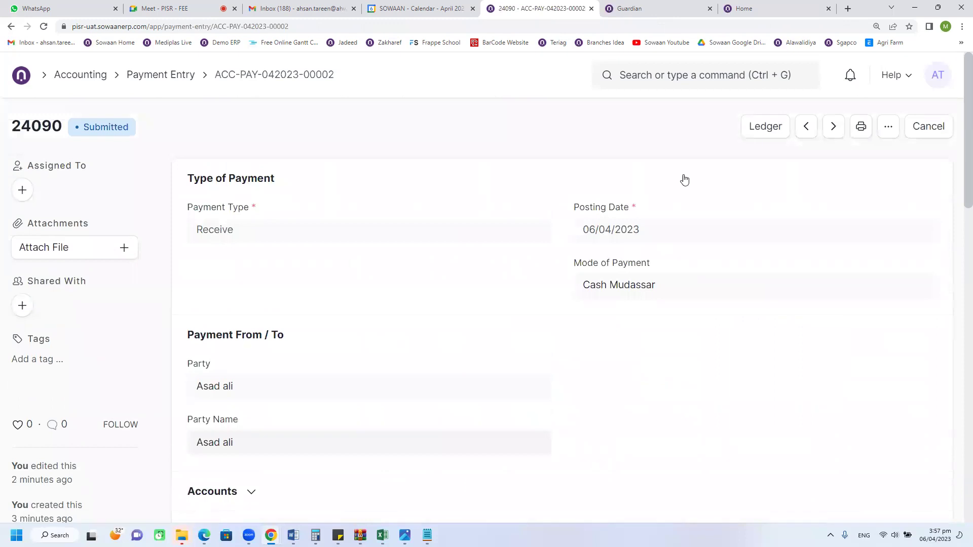
click(757, 132)
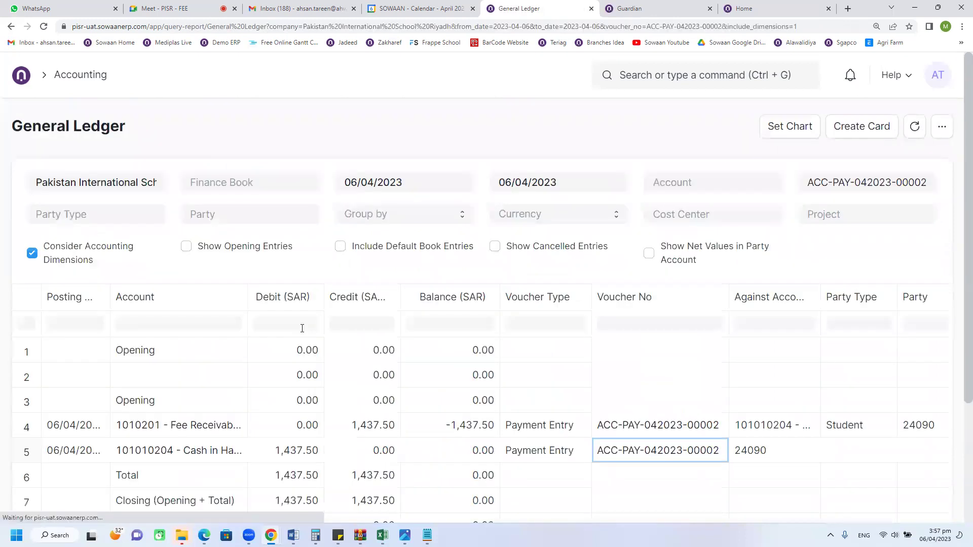
scroll(302, 328, down, 3)
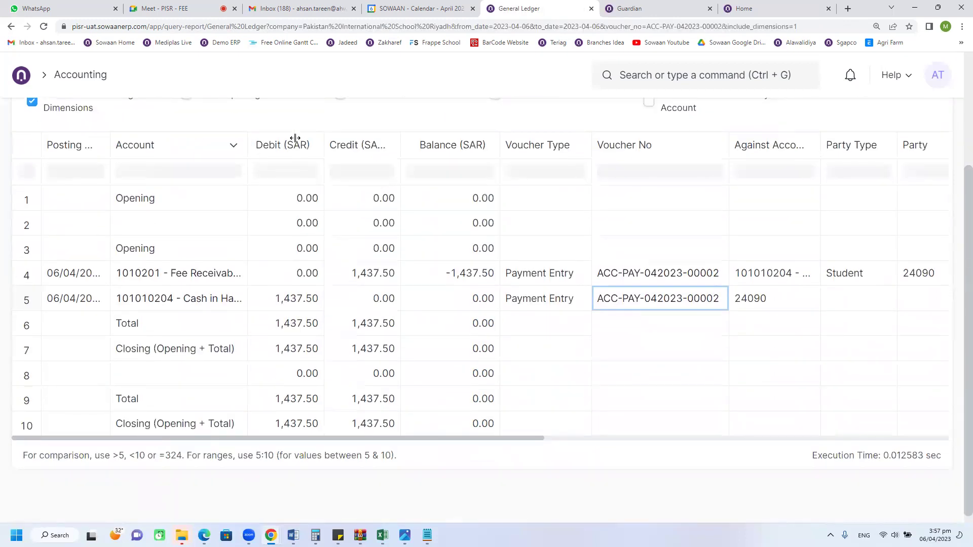
drag(295, 137, 328, 138)
click(456, 433)
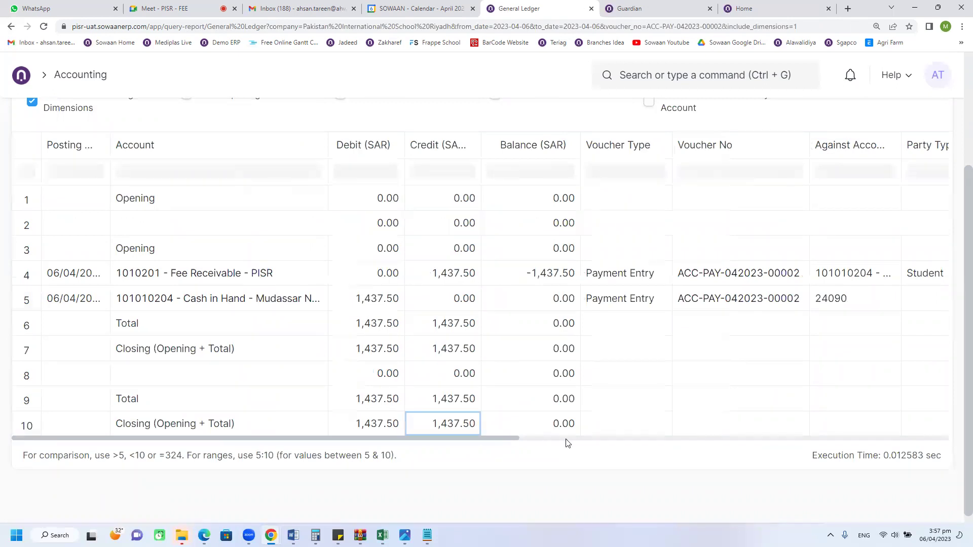
drag(498, 438, 434, 430)
drag(329, 136, 410, 138)
click(376, 311)
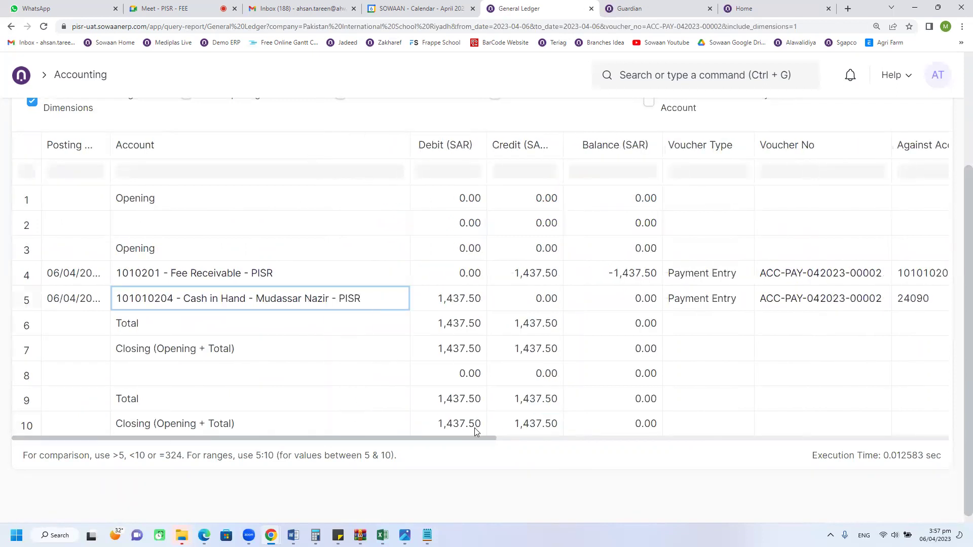
drag(472, 442, 3, 15)
click(11, 26)
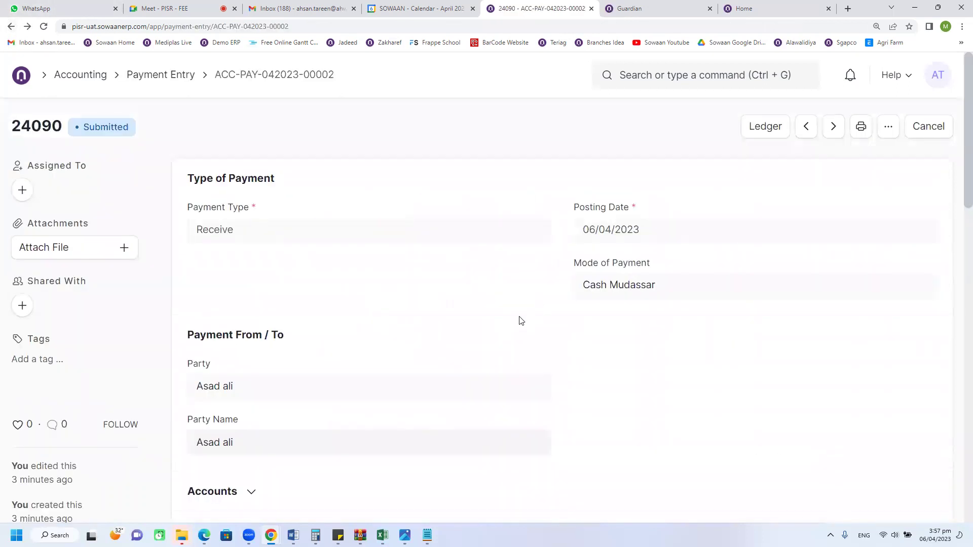
Step: Go forward to the student's General Ledger and widen the Account column to read full names
click(11, 26)
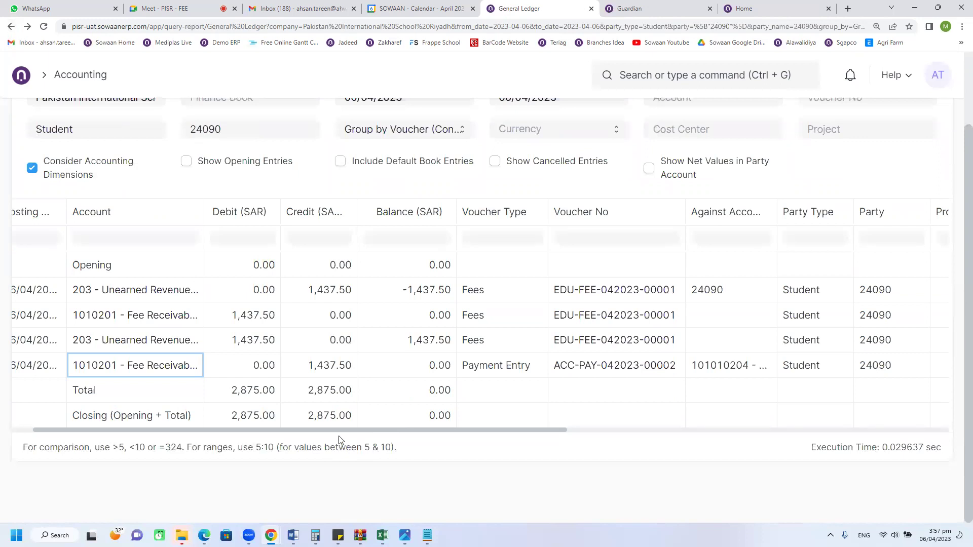
drag(329, 431, 220, 425)
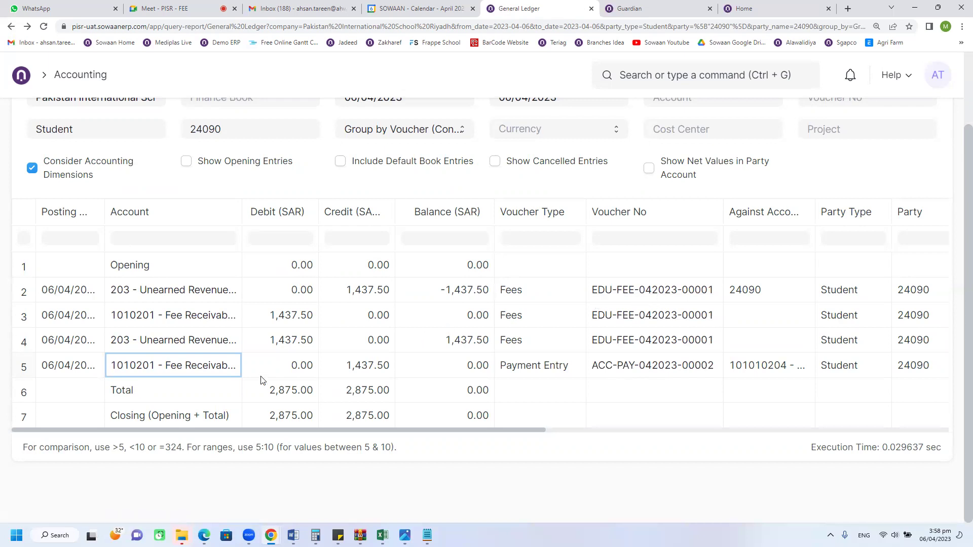
drag(242, 212, 363, 217)
scroll(402, 171, up, 2)
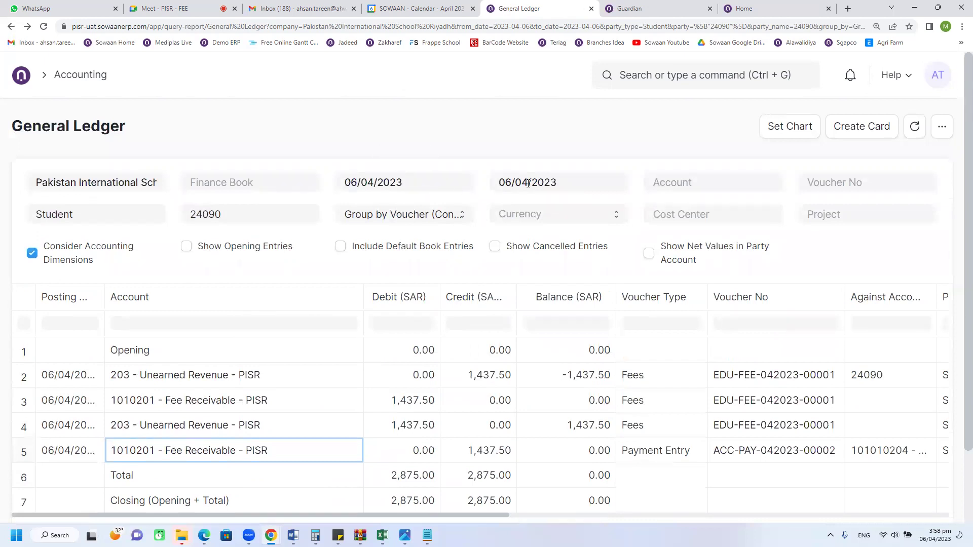
scroll(451, 332, down, 2)
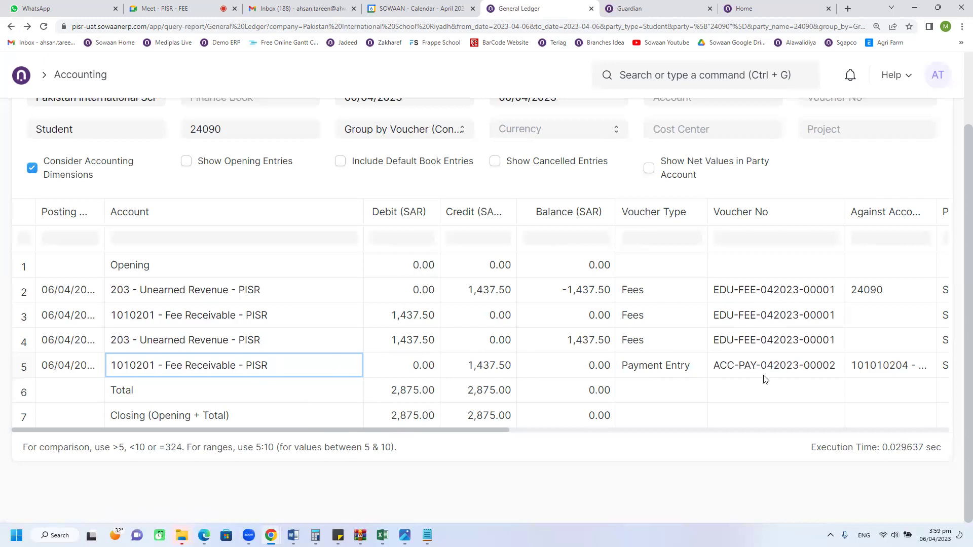
scroll(507, 197, up, 3)
scroll(659, 329, down, 3)
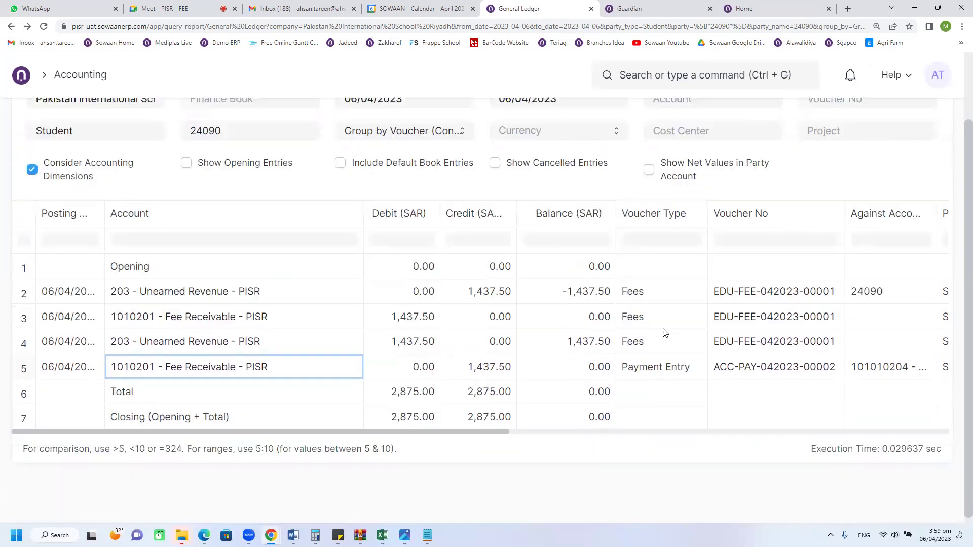
scroll(174, 167, up, 1)
scroll(537, 388, down, 1)
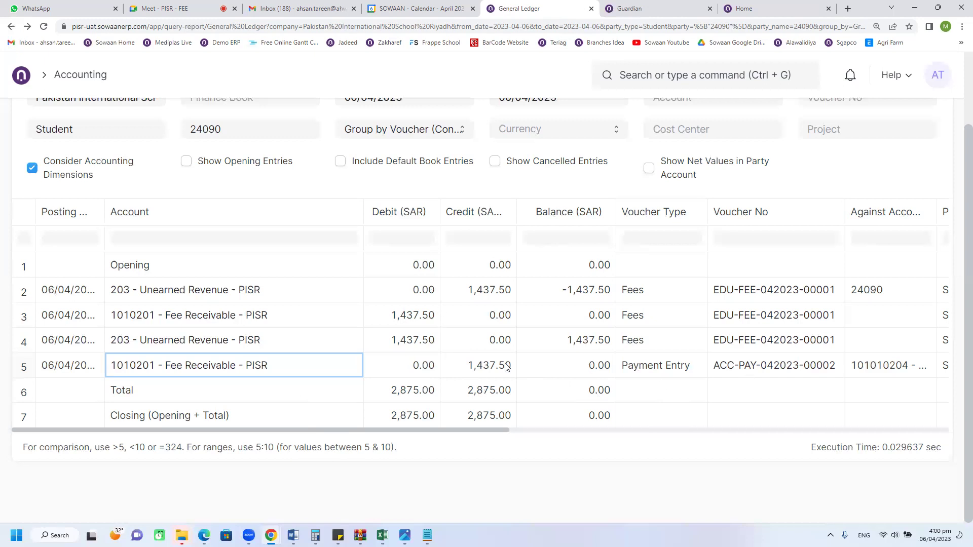
click(491, 292)
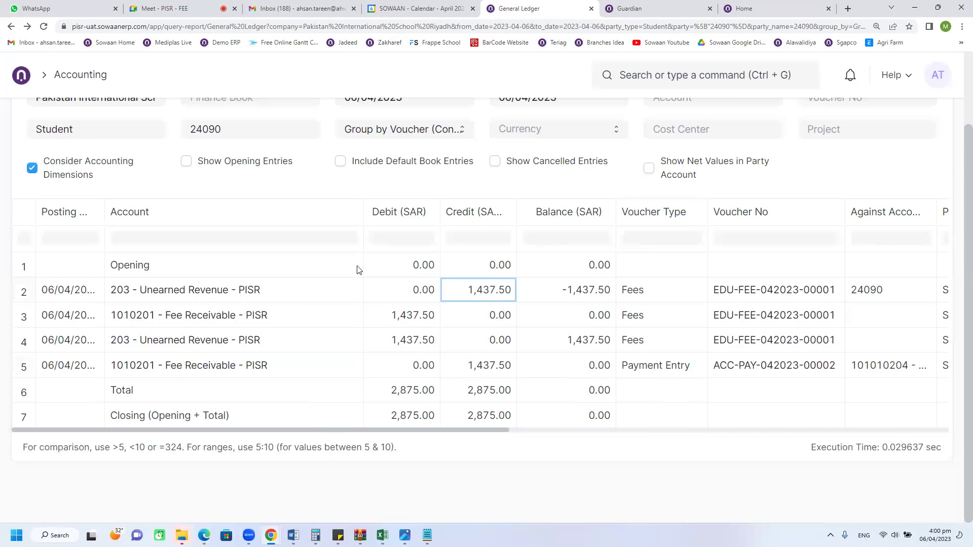
scroll(358, 269, up, 2)
scroll(547, 322, down, 2)
click(585, 396)
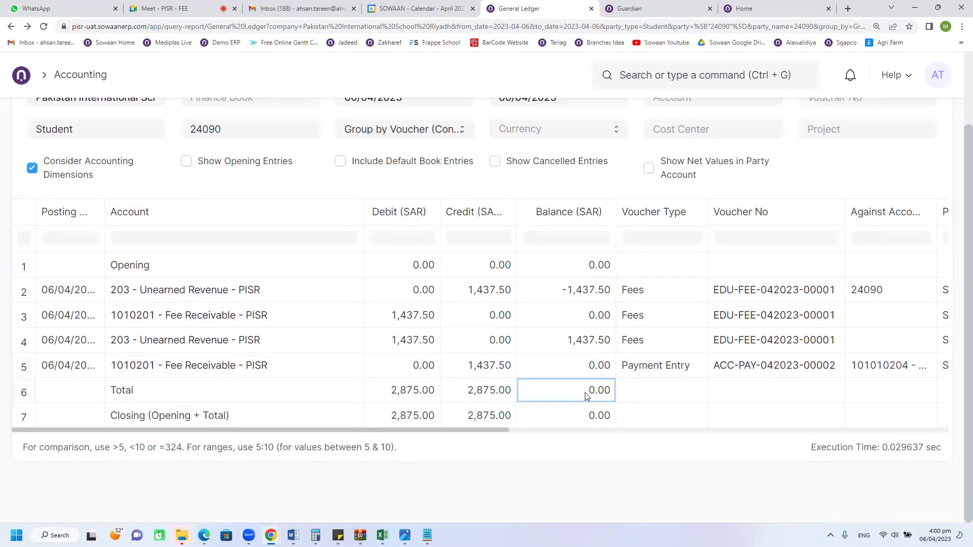
click(571, 292)
click(576, 344)
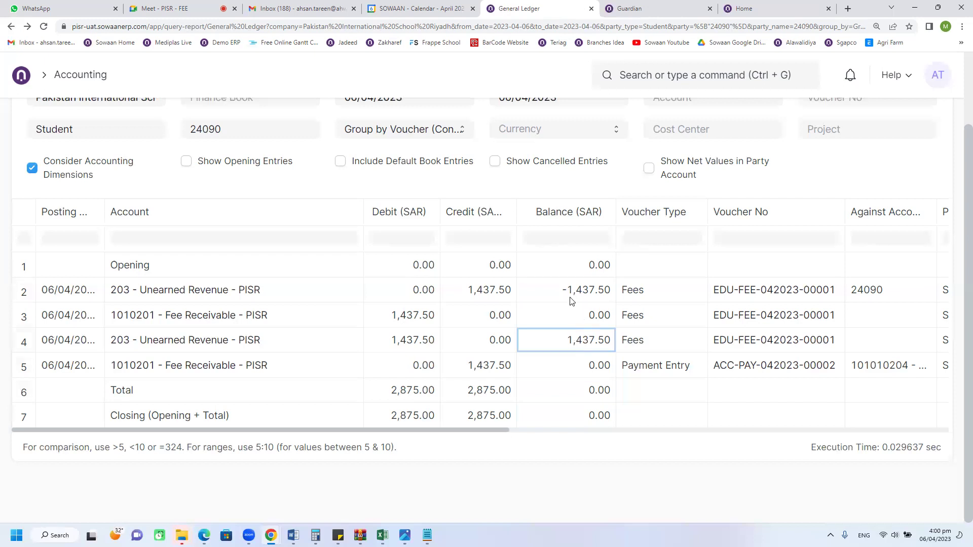
click(578, 396)
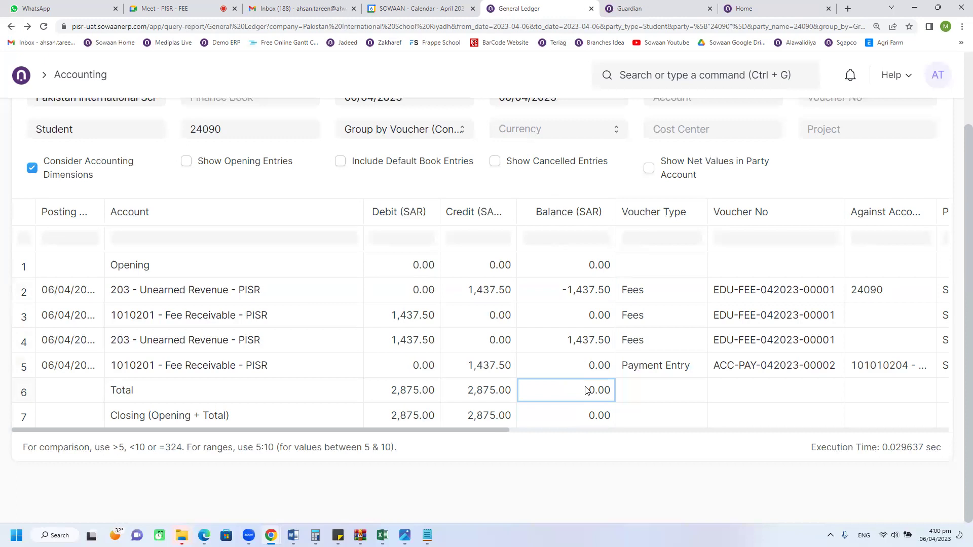
click(479, 293)
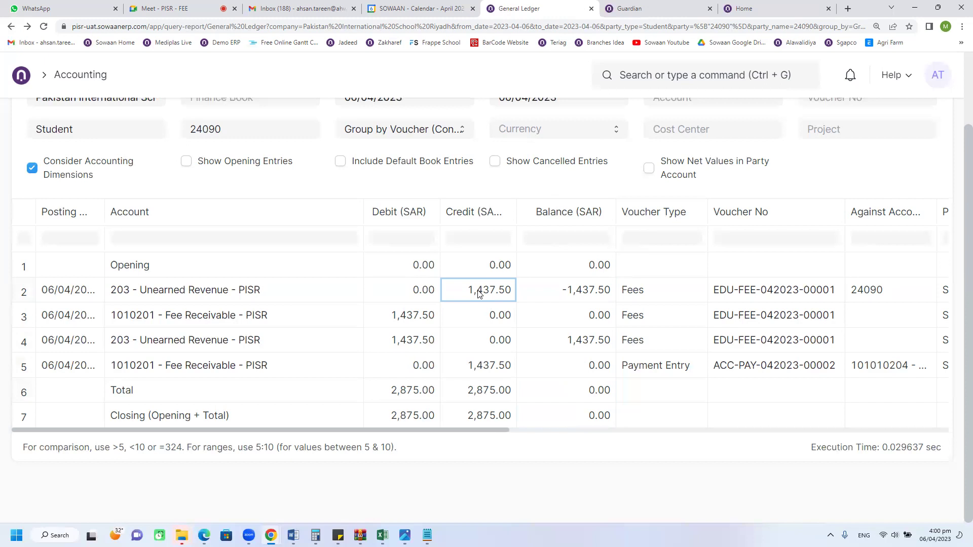
click(394, 322)
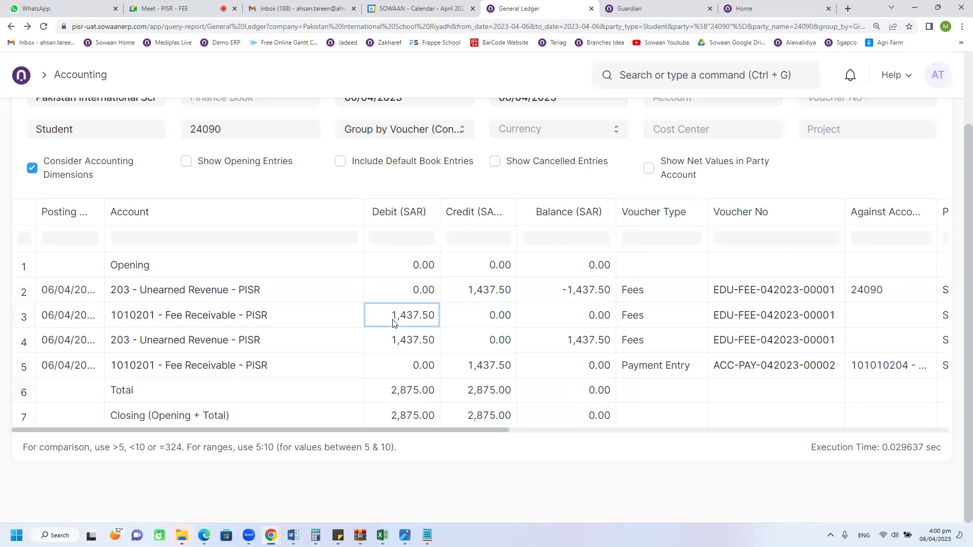
click(428, 334)
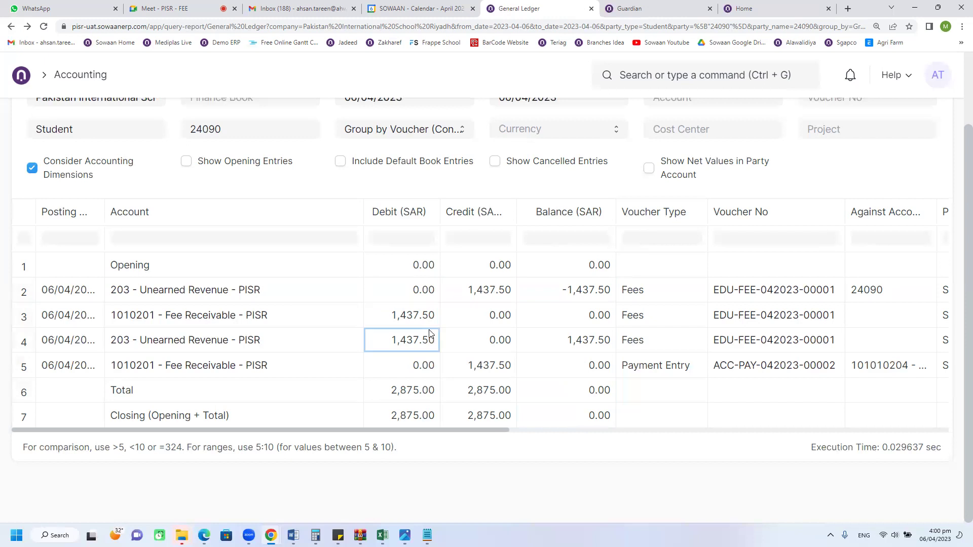
click(406, 317)
click(482, 375)
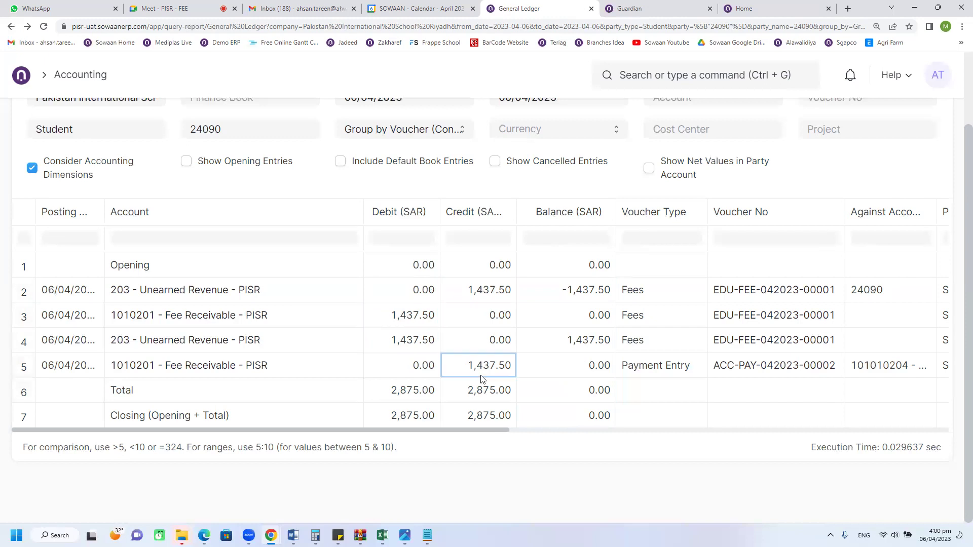
click(581, 403)
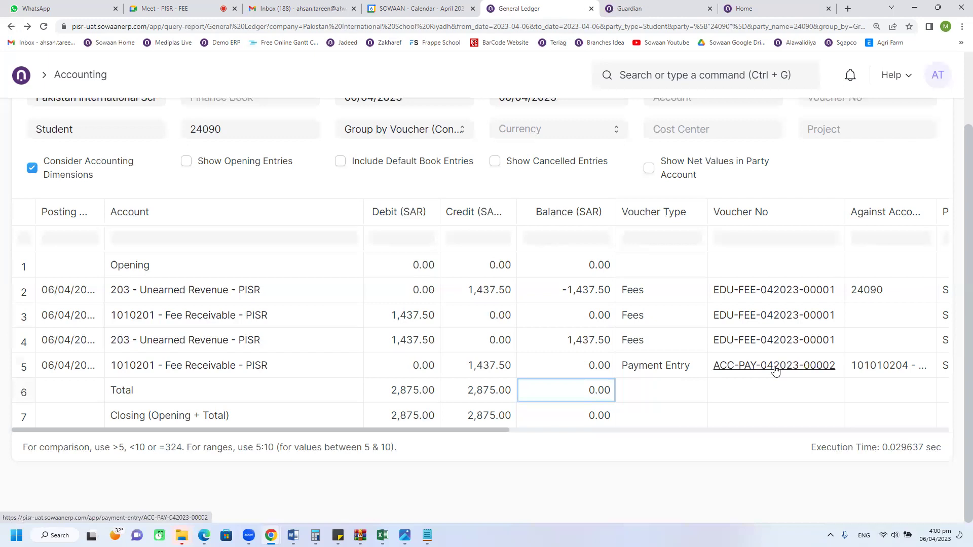
click(310, 365)
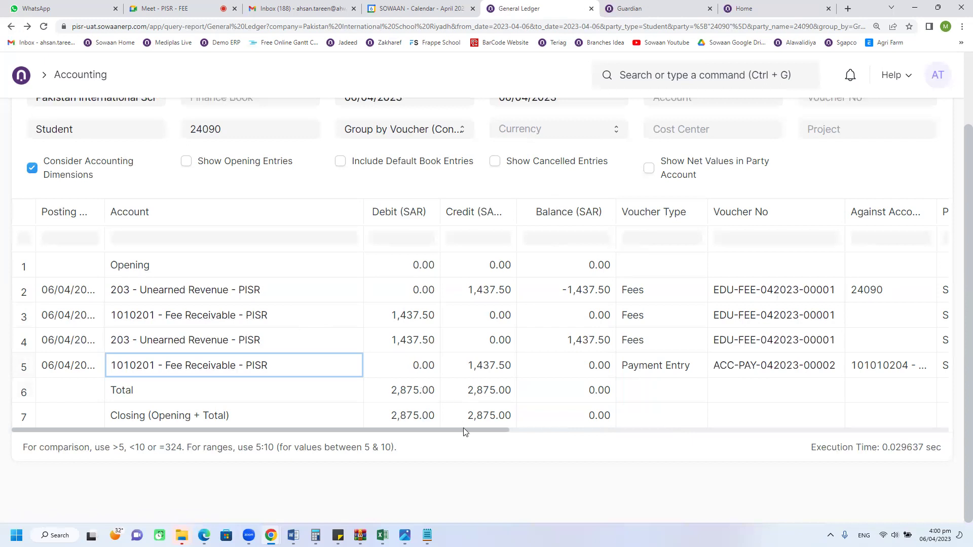
drag(475, 435, 711, 434)
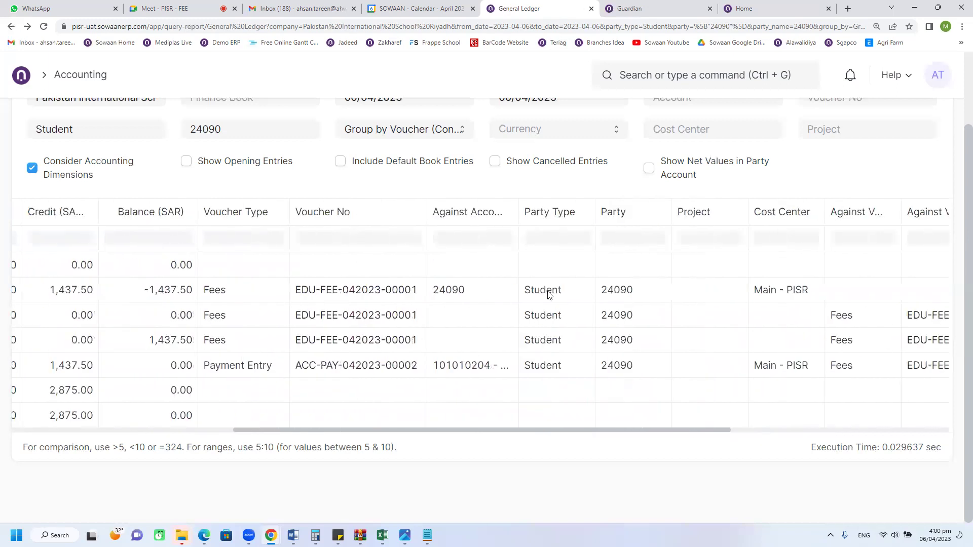
click(569, 294)
click(624, 299)
click(623, 312)
click(625, 338)
click(621, 364)
drag(446, 431, 221, 304)
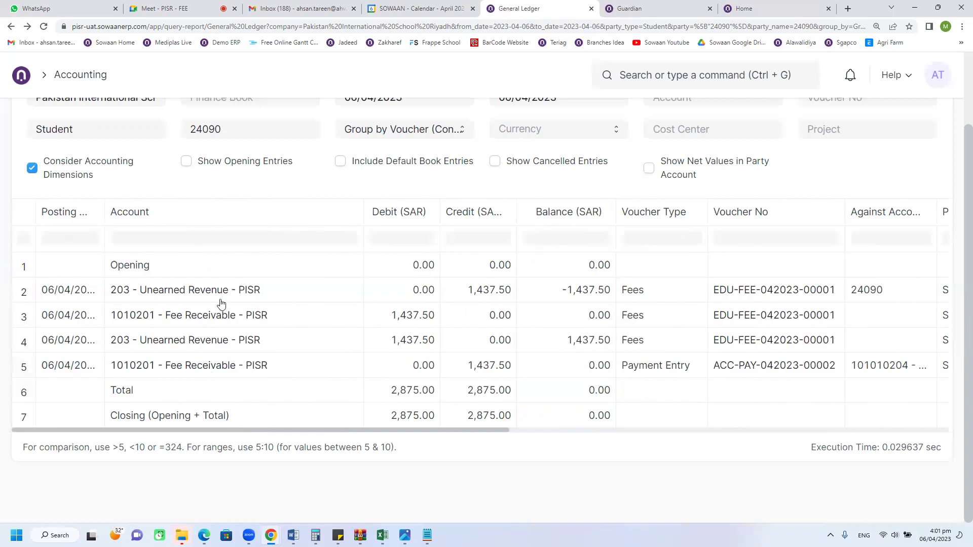
scroll(213, 254, up, 2)
Step: Set the Party filter to the student and confirm 2,875.00 totals with a 0.00 closing balance
click(233, 217)
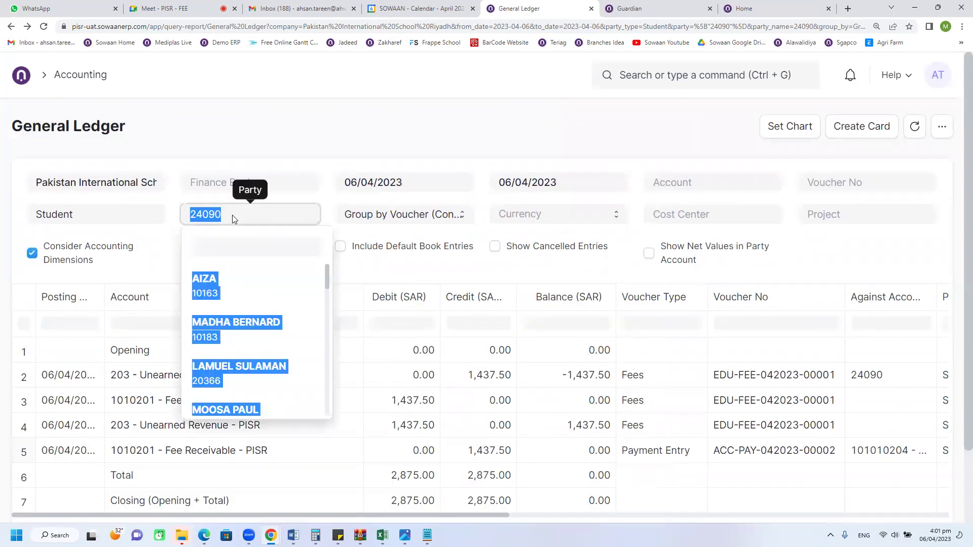
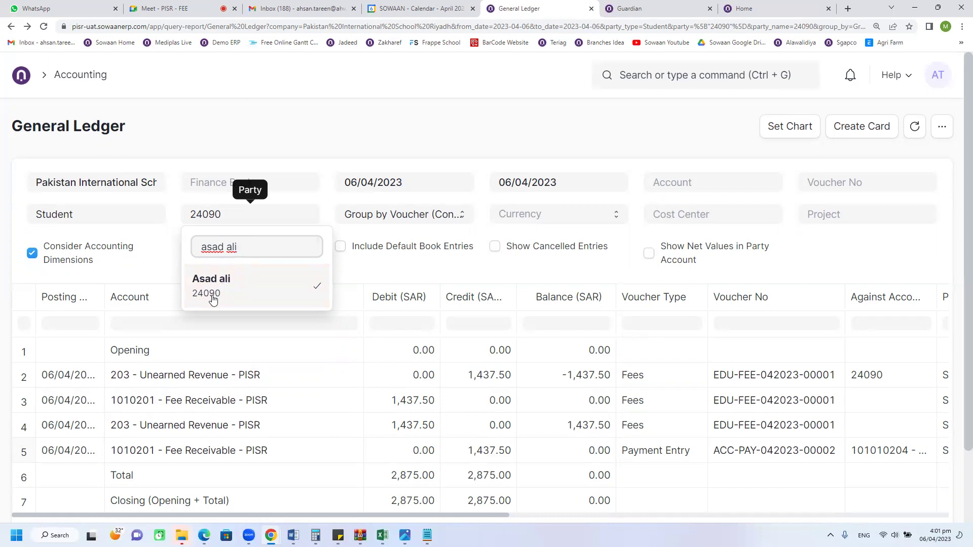
click(213, 299)
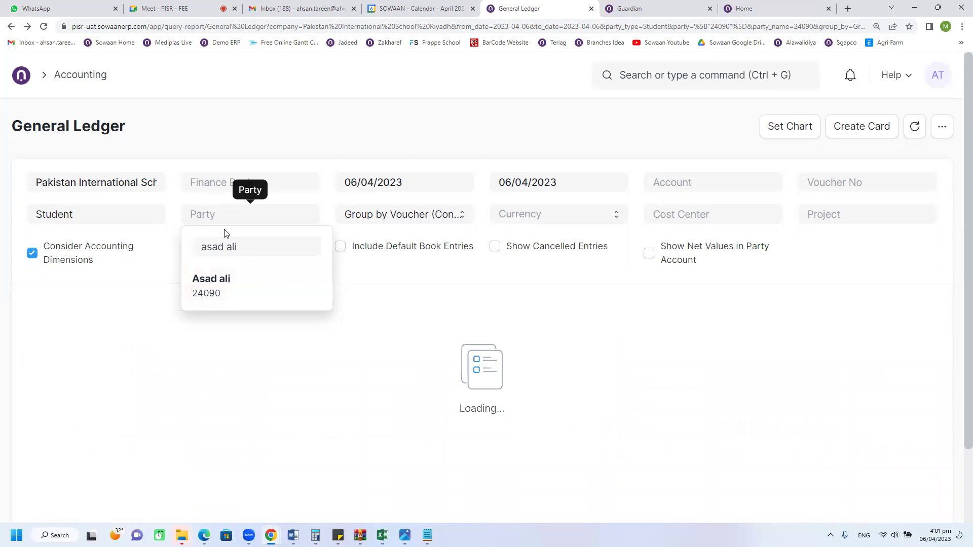
click(232, 285)
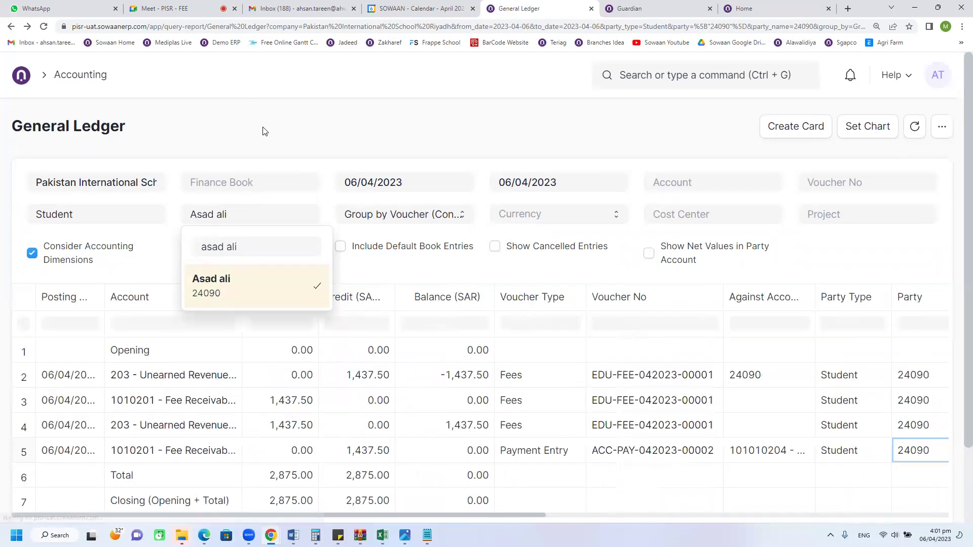
scroll(432, 401, down, 1)
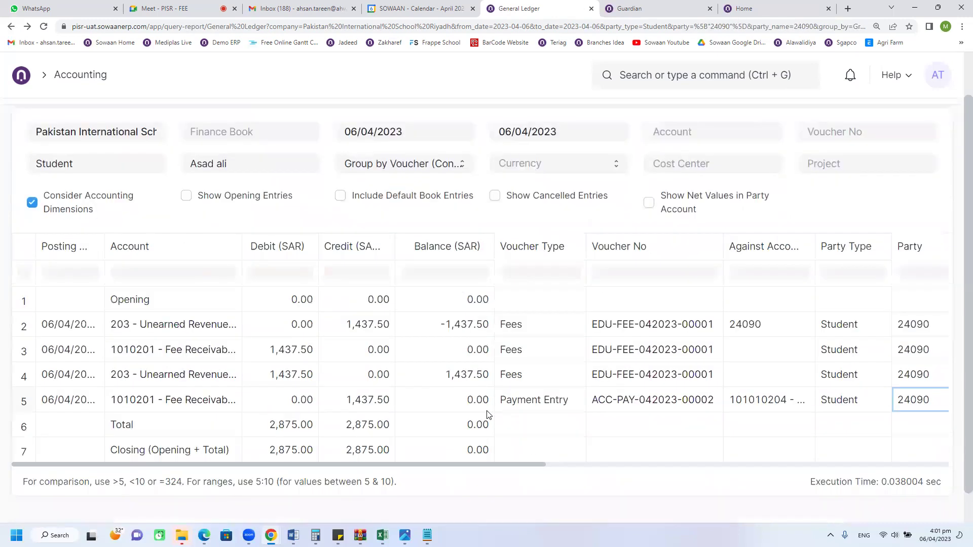
click(453, 433)
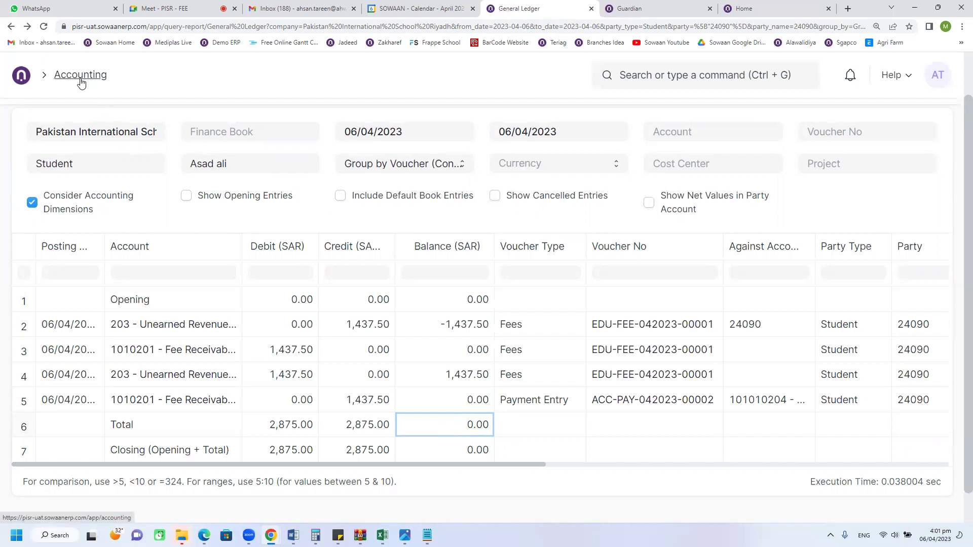
Step: Open the Chart of Accounts and expand the whole account tree
click(648, 76)
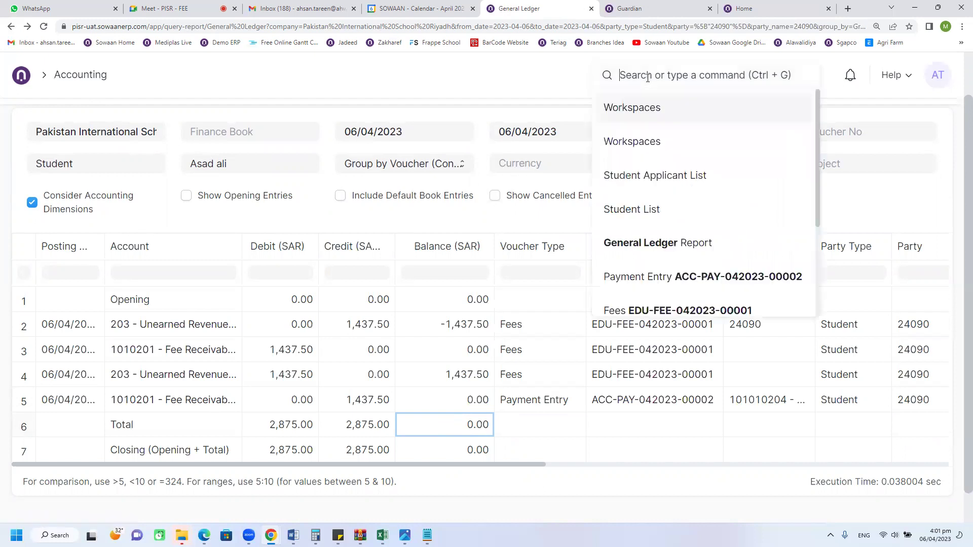
text(chart of acc)
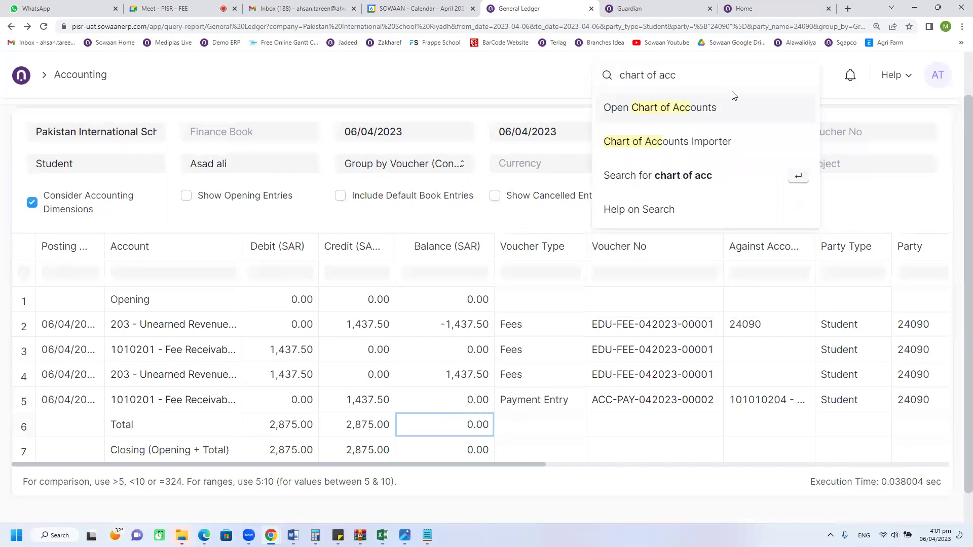
key(Return)
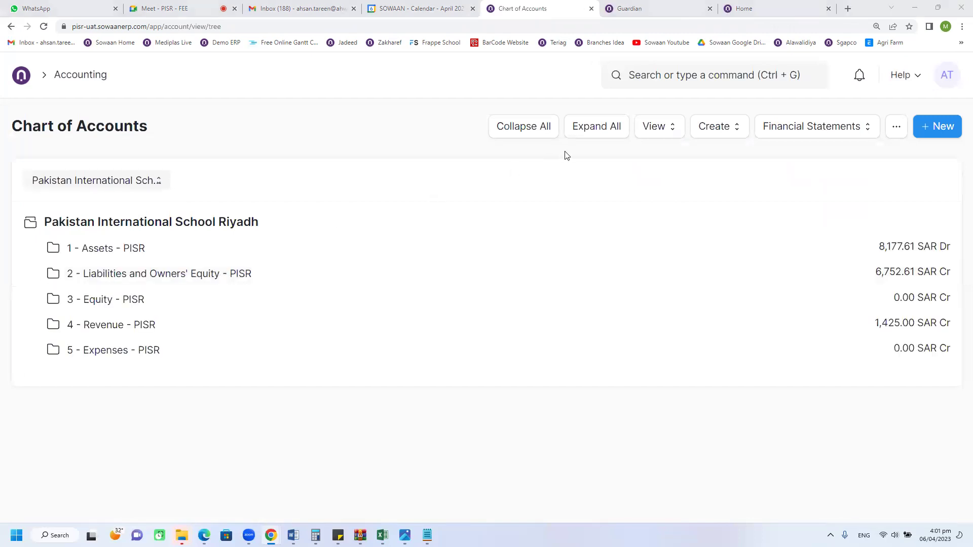
click(466, 227)
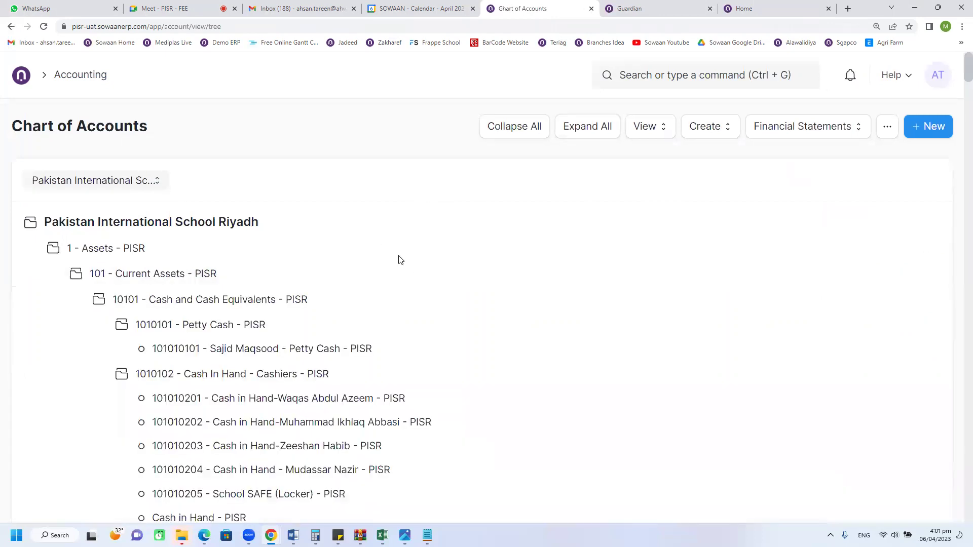
Step: Find the Admission Form & Entry Test account, view its 675.00 ledger, and go back
key(ctrl+f)
text(admiss)
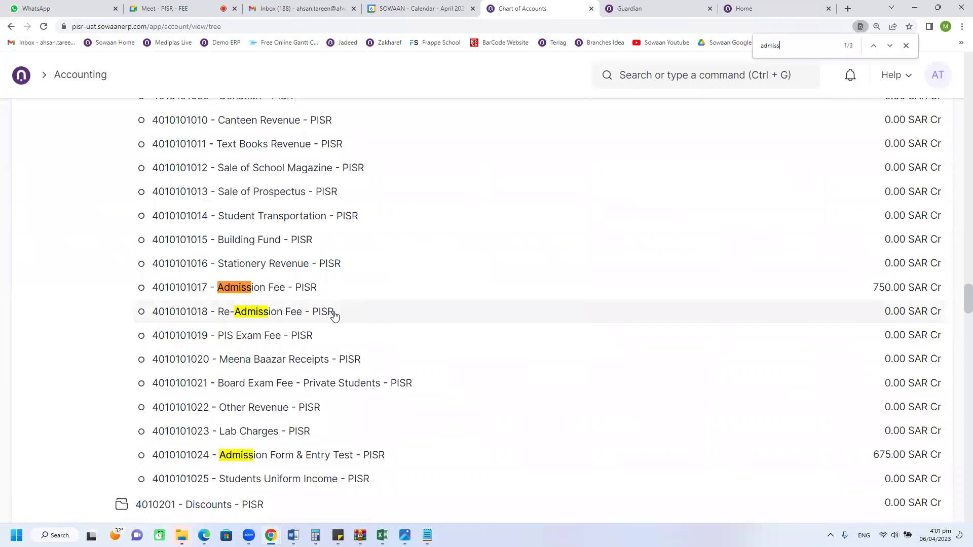
click(309, 297)
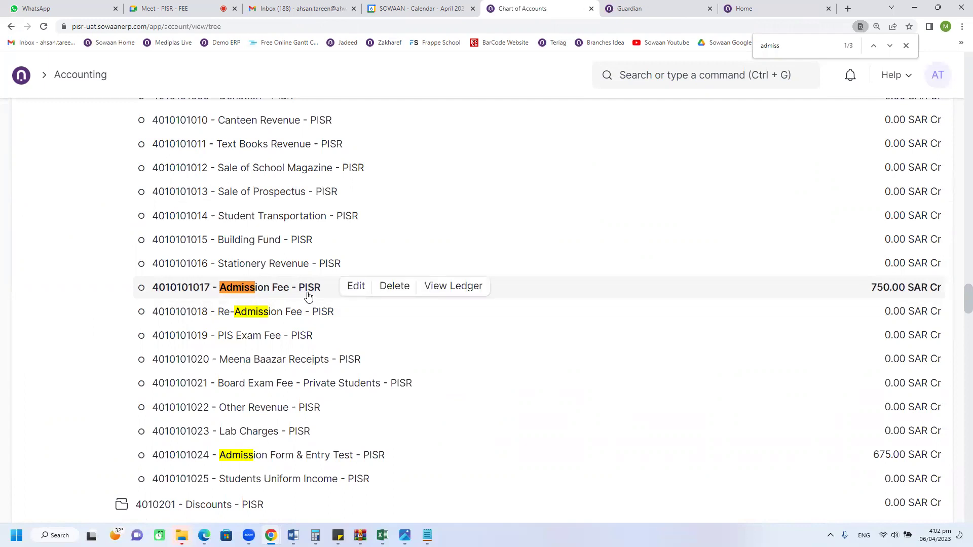
scroll(308, 296, down, 2)
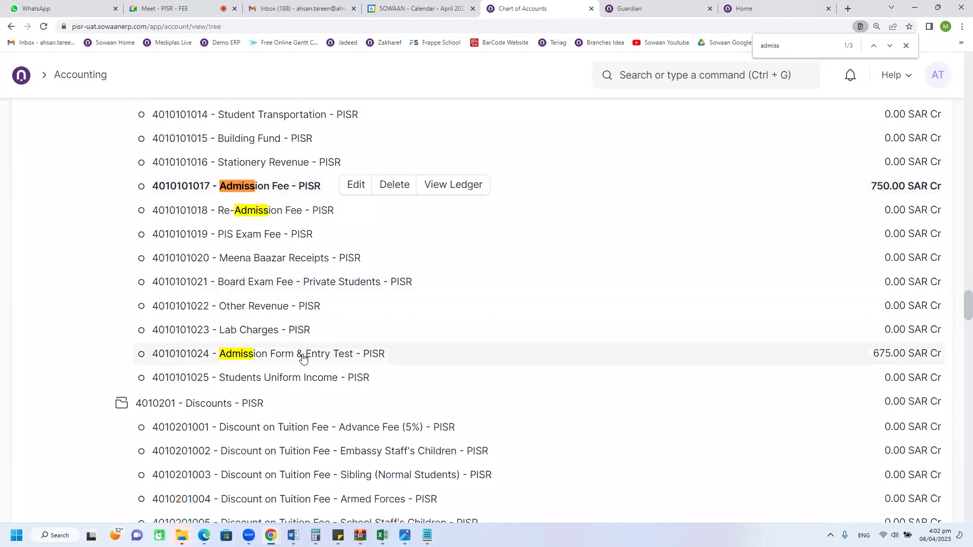
click(303, 359)
scroll(303, 359, up, 8)
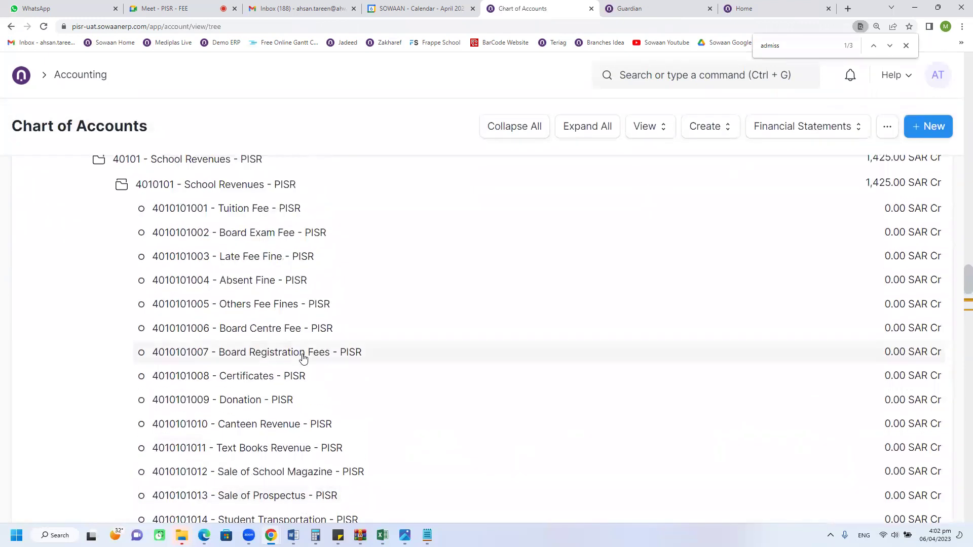
scroll(303, 359, up, 3)
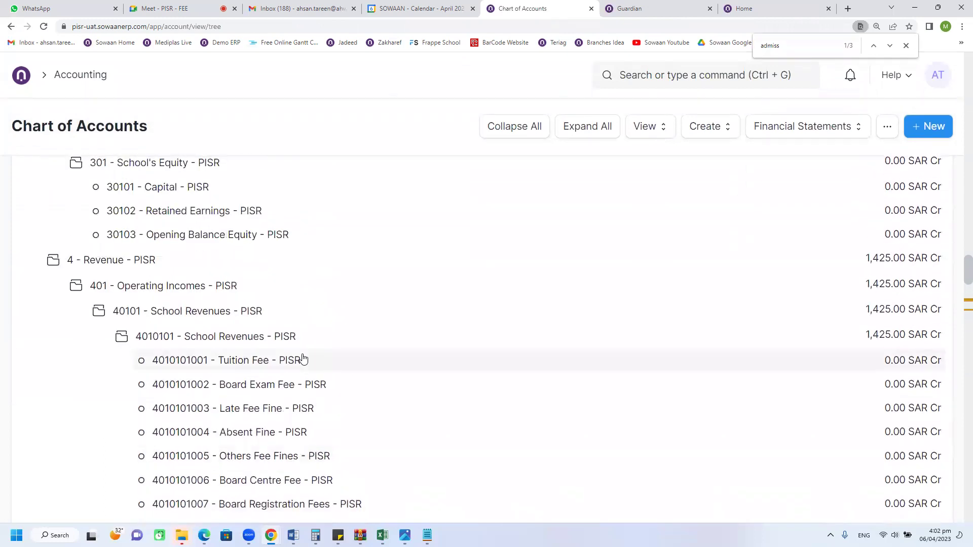
scroll(303, 359, down, 12)
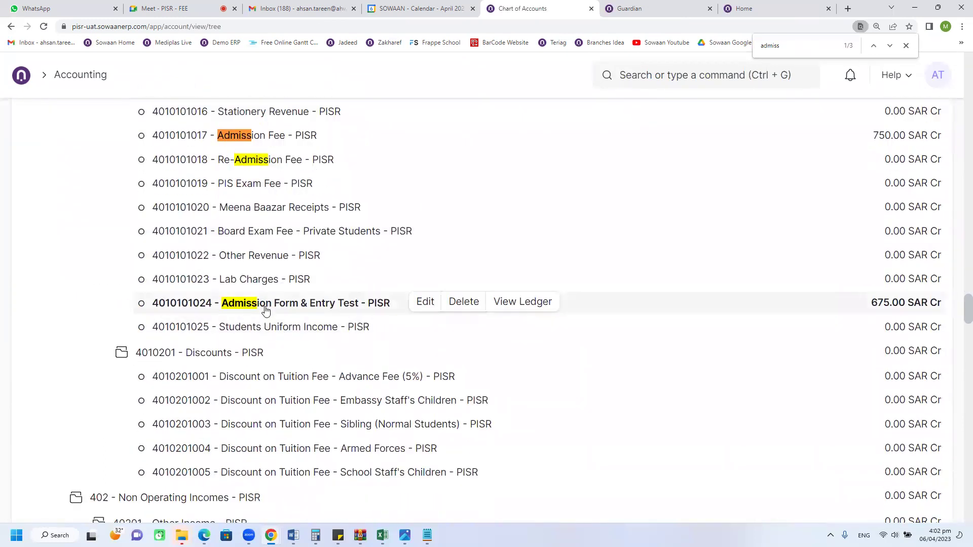
click(509, 310)
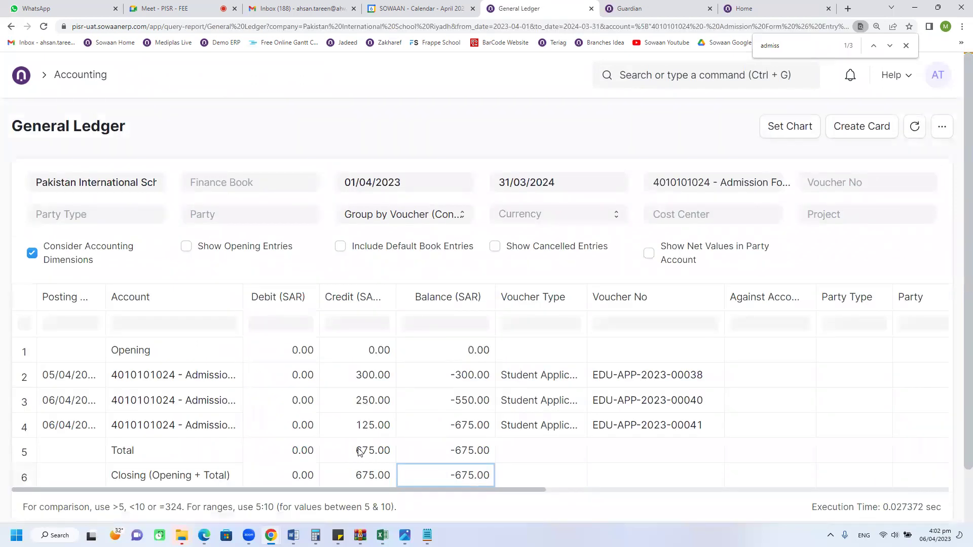
click(11, 26)
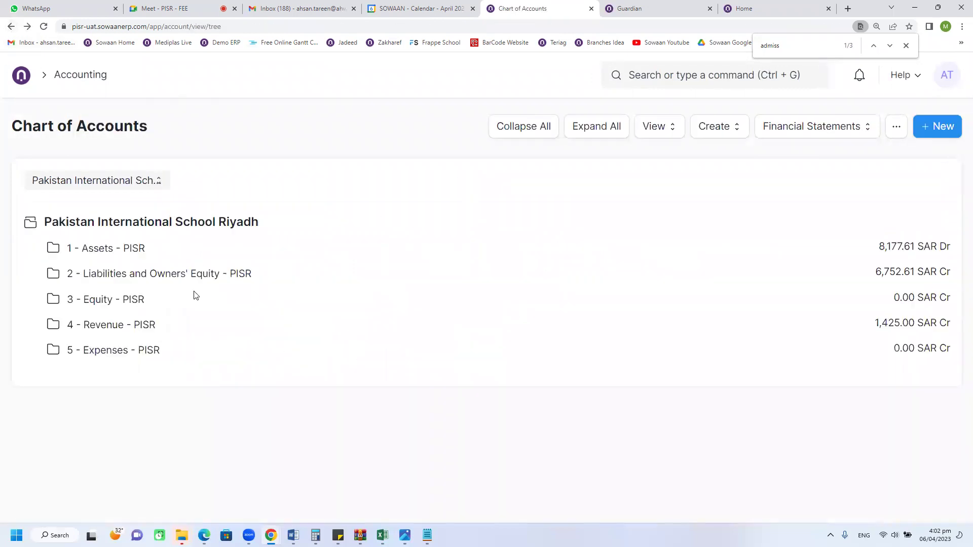
Step: Expand 201 Current Liabilities and 20105 Deffered Revenue, then view the 2010501 Advance Fees Collected ledger
click(189, 275)
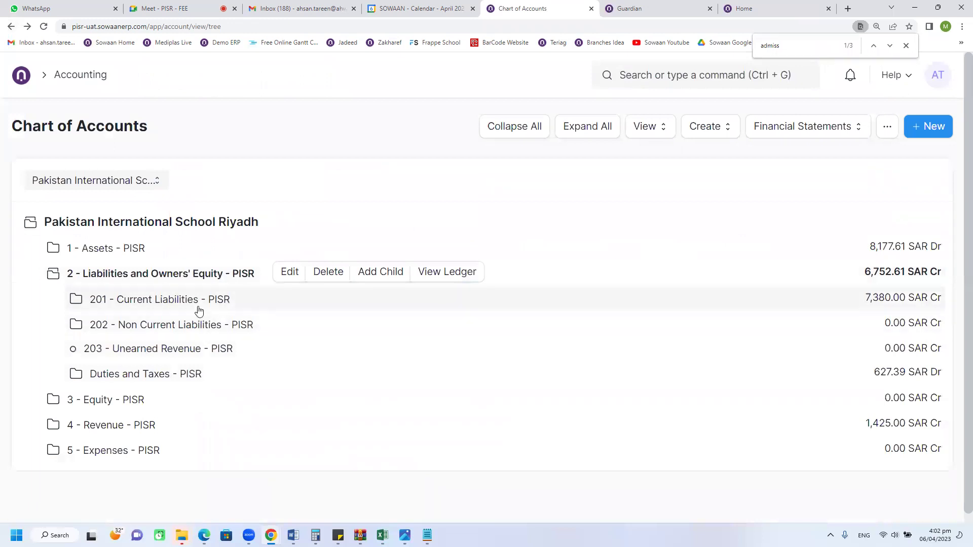
click(199, 310)
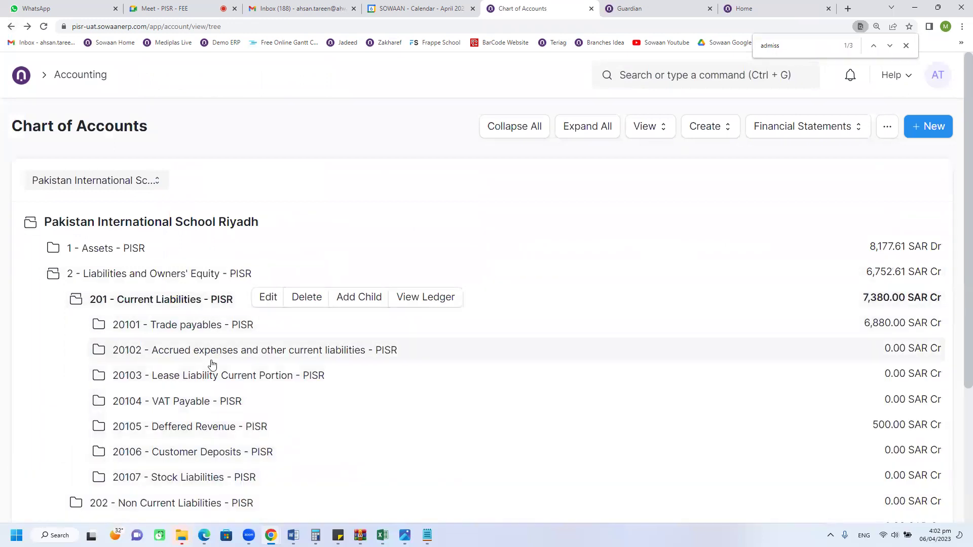
scroll(212, 365, down, 1)
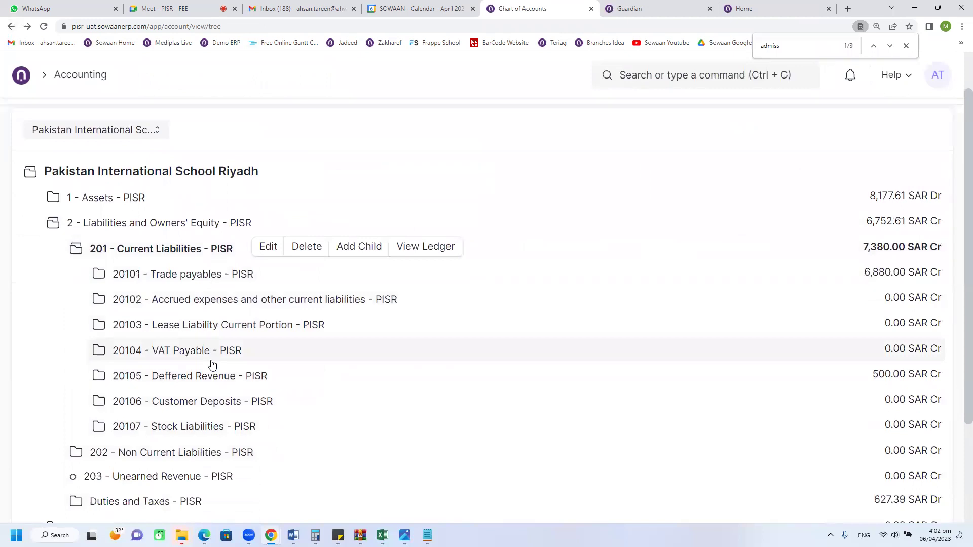
click(212, 376)
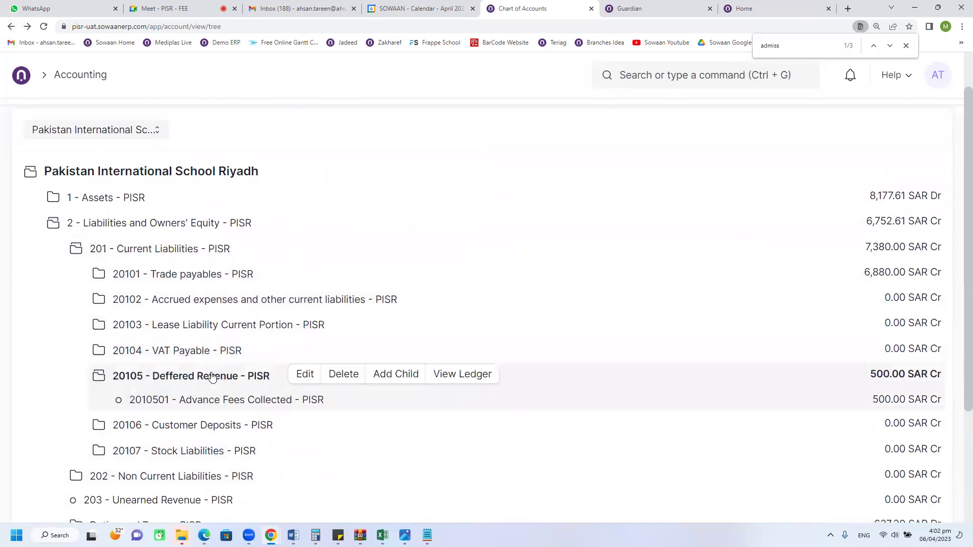
click(218, 403)
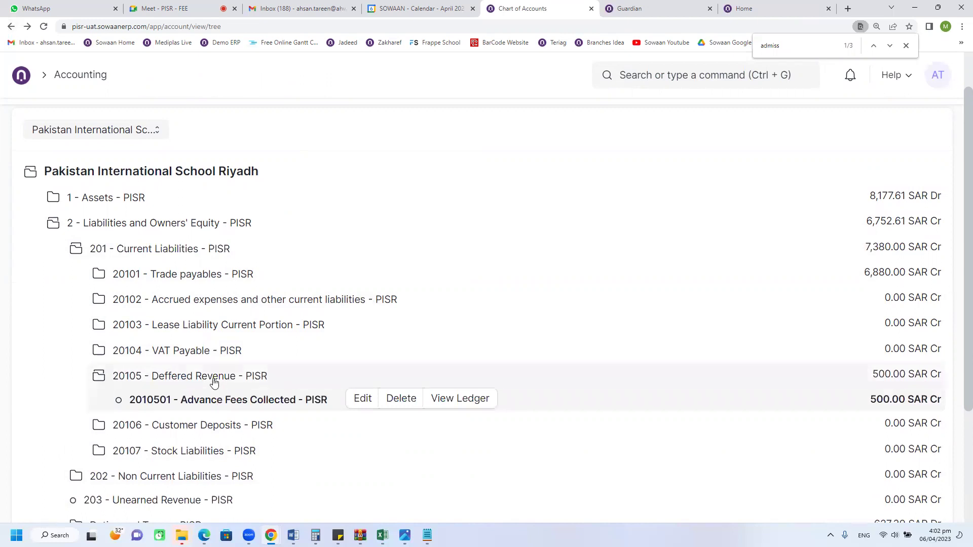
click(214, 379)
click(214, 381)
click(220, 396)
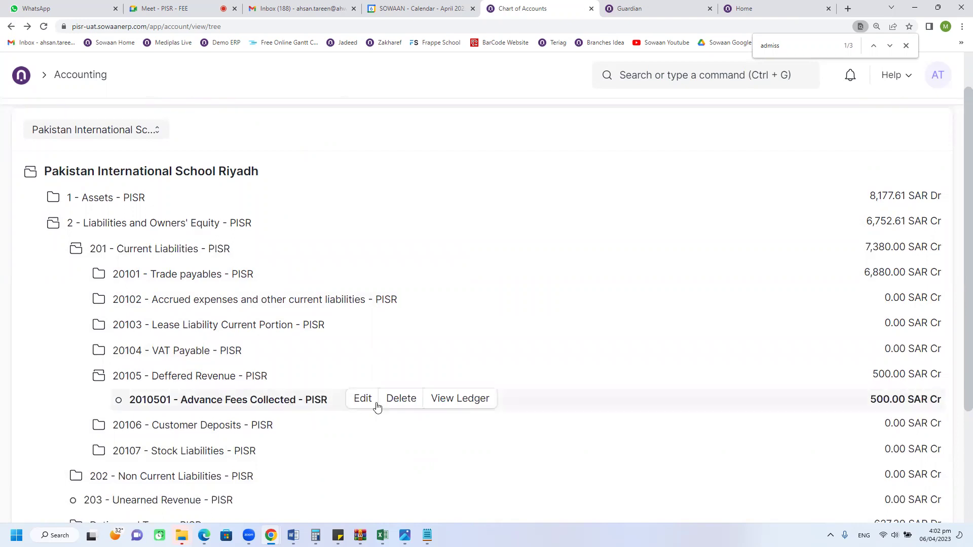
click(461, 399)
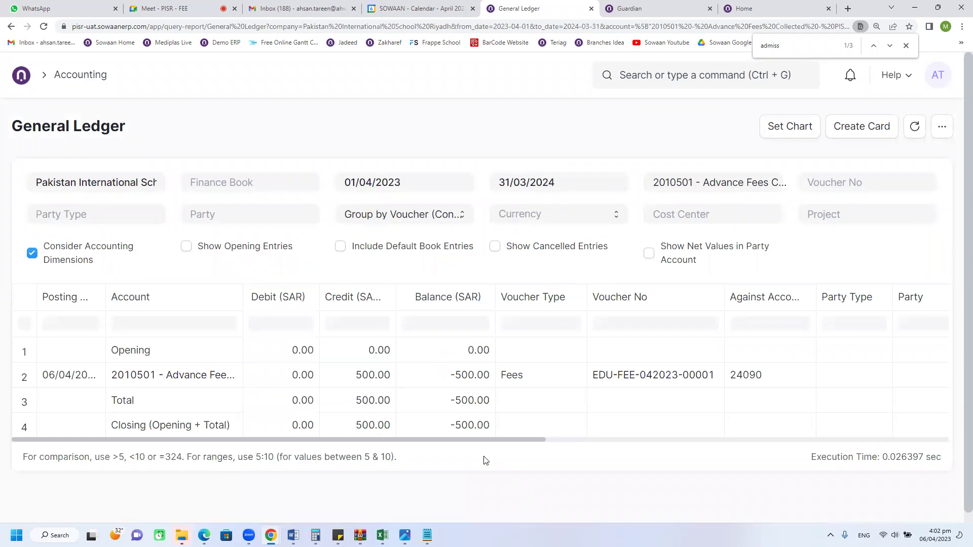
Step: Change the ledger's From Date to 01/04/1999
click(906, 46)
click(694, 182)
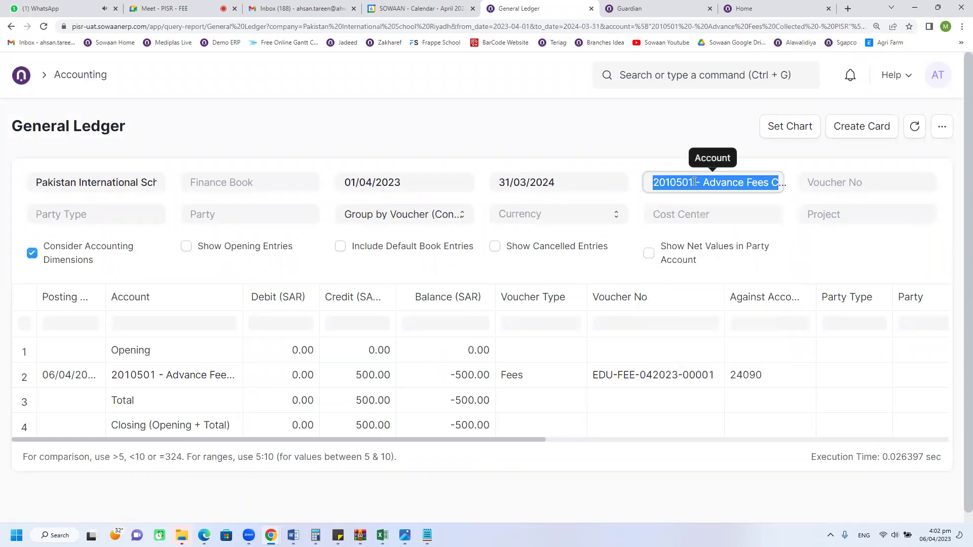
click(435, 182)
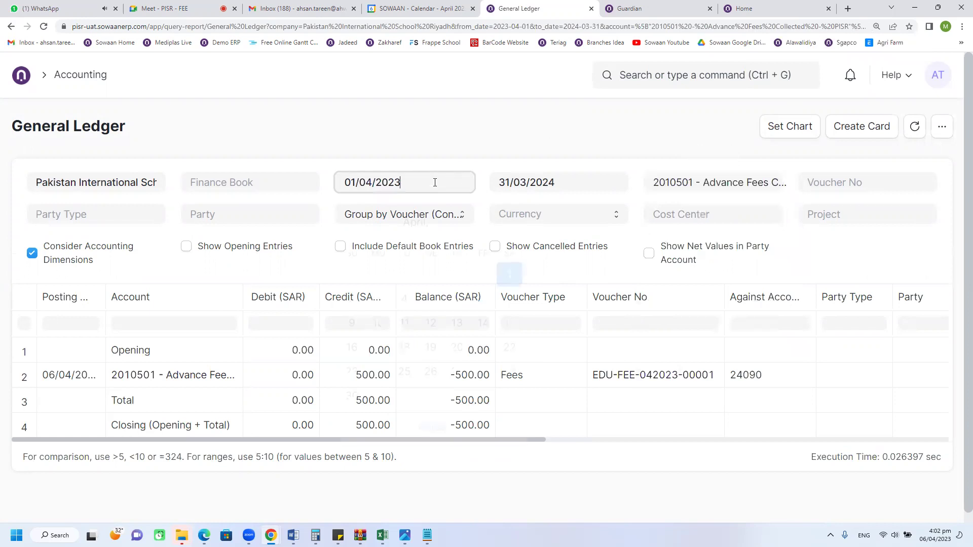
key(BackSpace)
key(BackSpace)
text(1999)
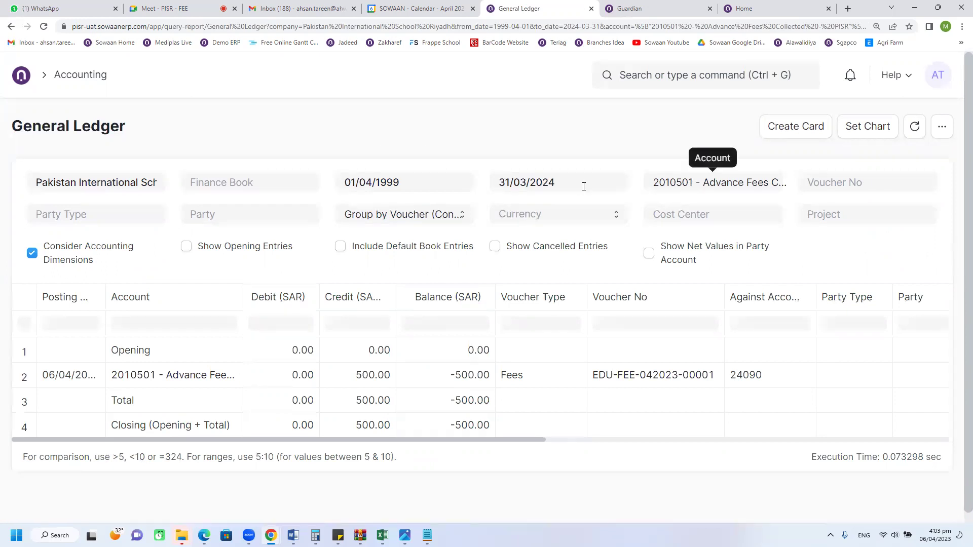
Step: Filter the ledger to party type Student and the student's name, then refresh
click(120, 208)
text(st)
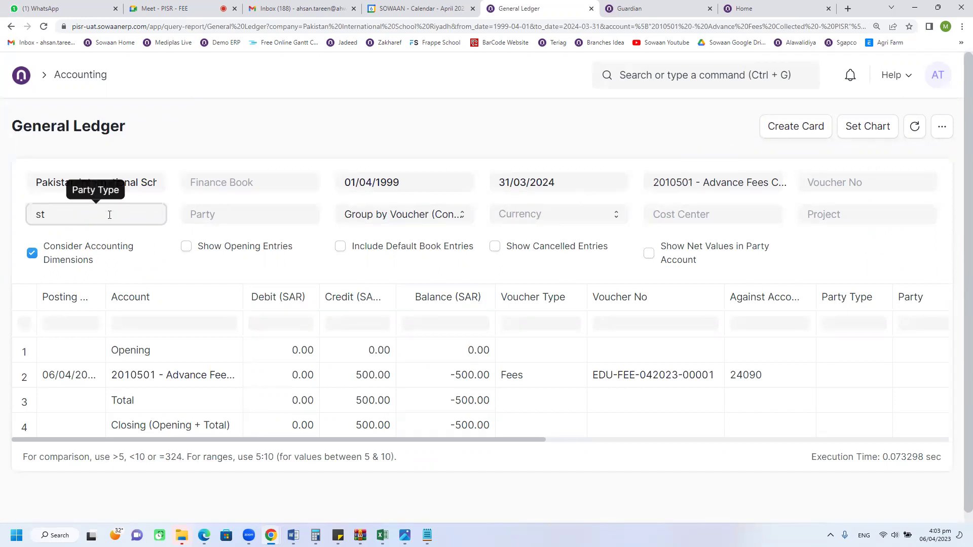
click(88, 241)
click(260, 218)
click(261, 248)
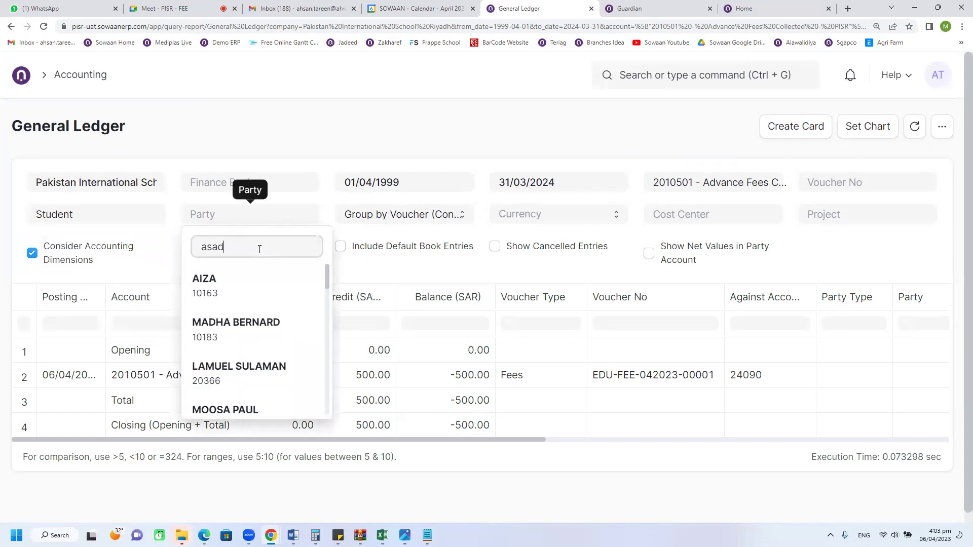
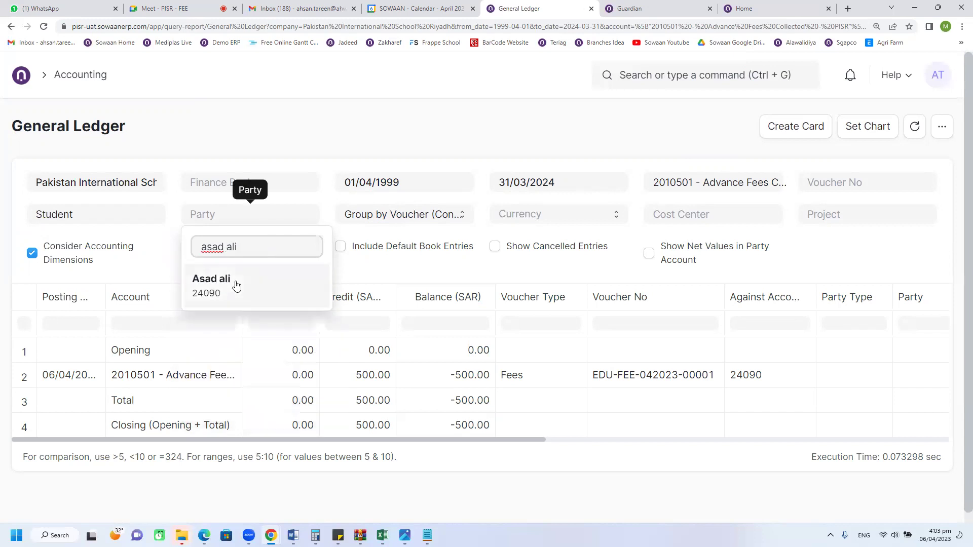
click(234, 283)
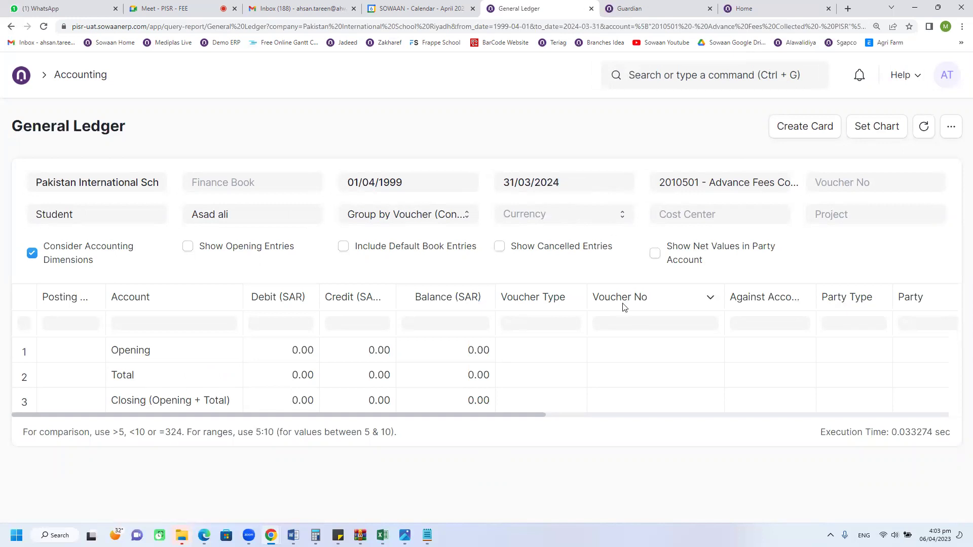
click(924, 128)
Step: Set the To Date to 31/03/2023, tick Show Opening Entries, and reload the report
click(583, 185)
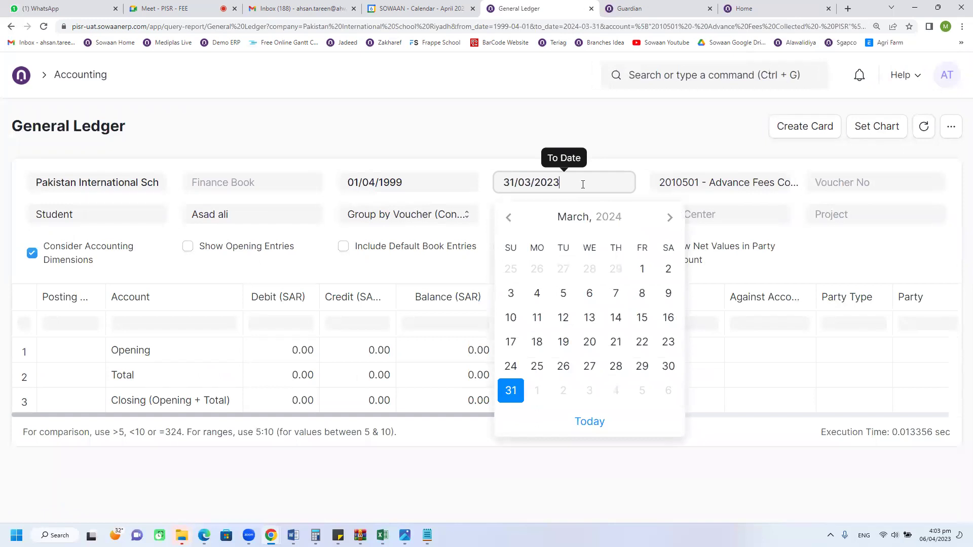
click(702, 112)
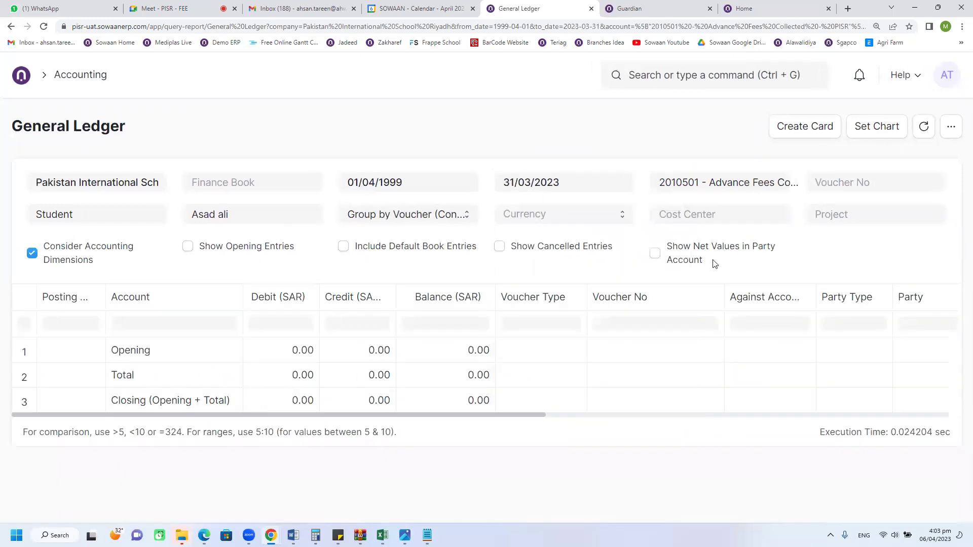
click(249, 247)
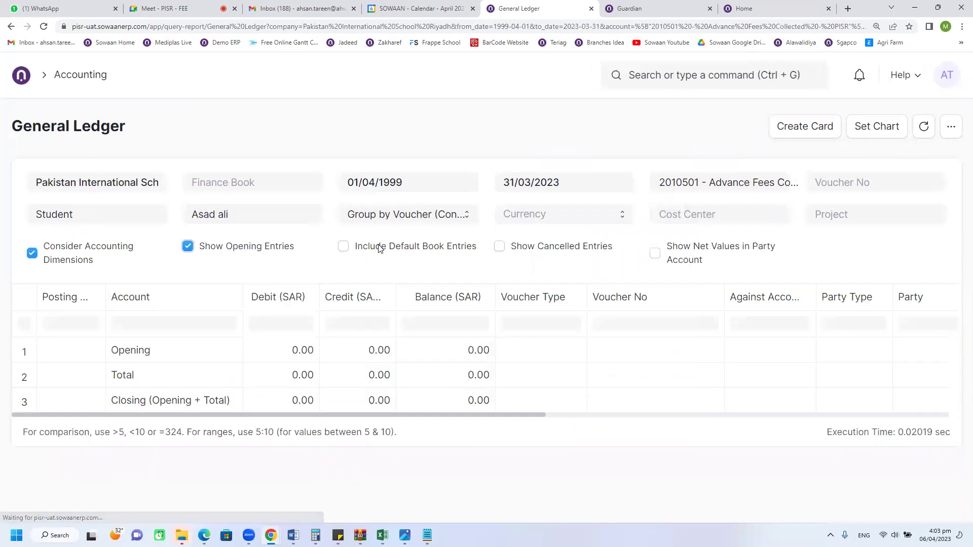
click(262, 247)
click(64, 253)
click(65, 253)
click(209, 255)
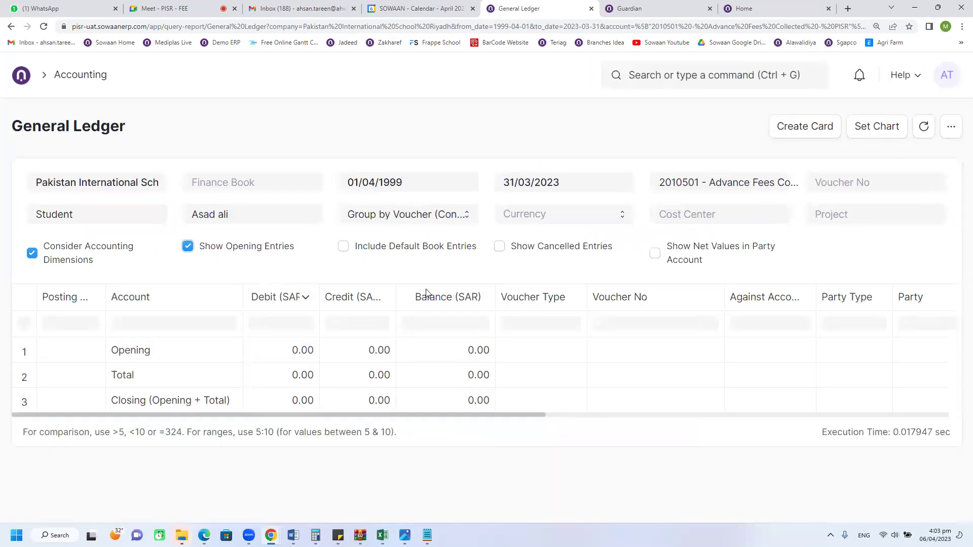
click(43, 26)
click(533, 101)
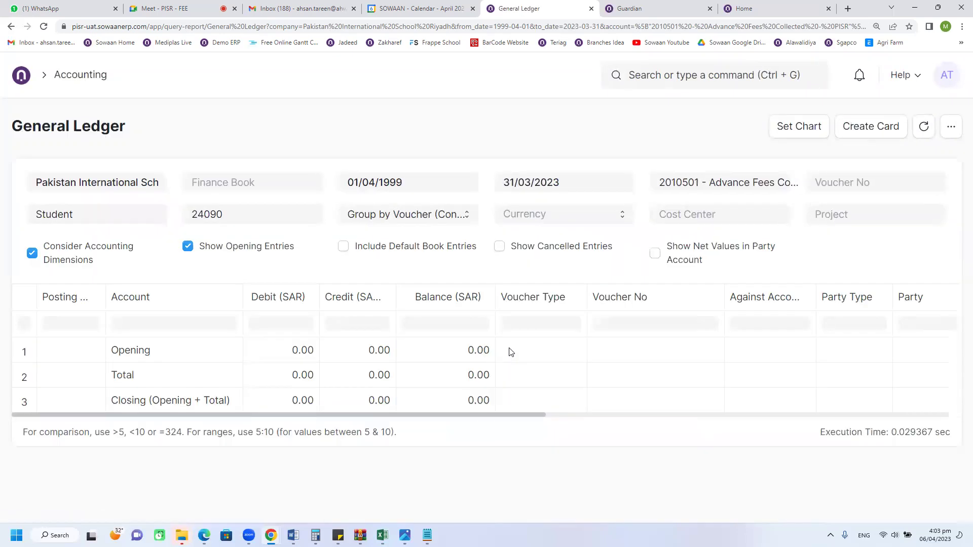
Step: Clear the Party and Party Type filters and refresh the ledger
double_click(254, 220)
key(BackSpace)
click(108, 211)
key(BackSpace)
key(BackSpace)
key(BackSpace)
key(BackSpace)
key(BackSpace)
key(BackSpace)
key(BackSpace)
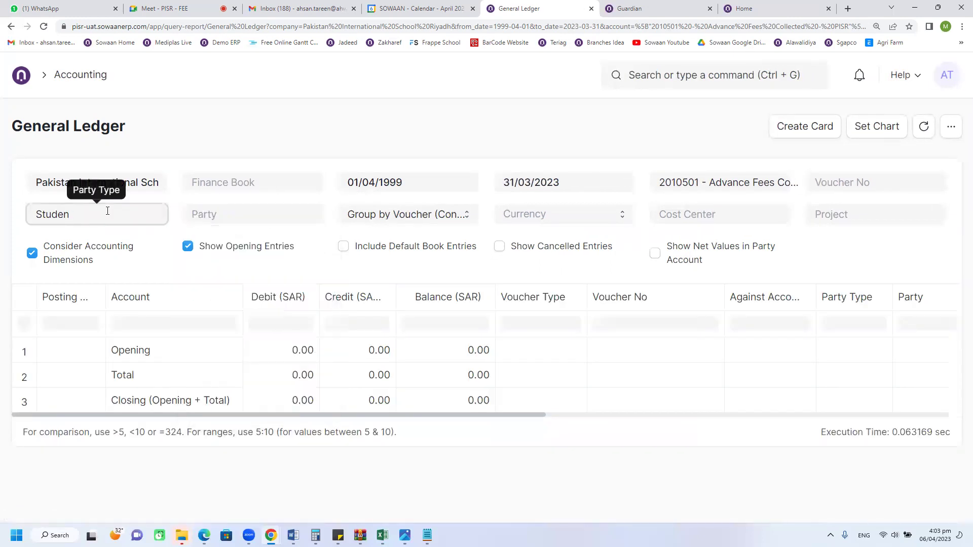
click(235, 142)
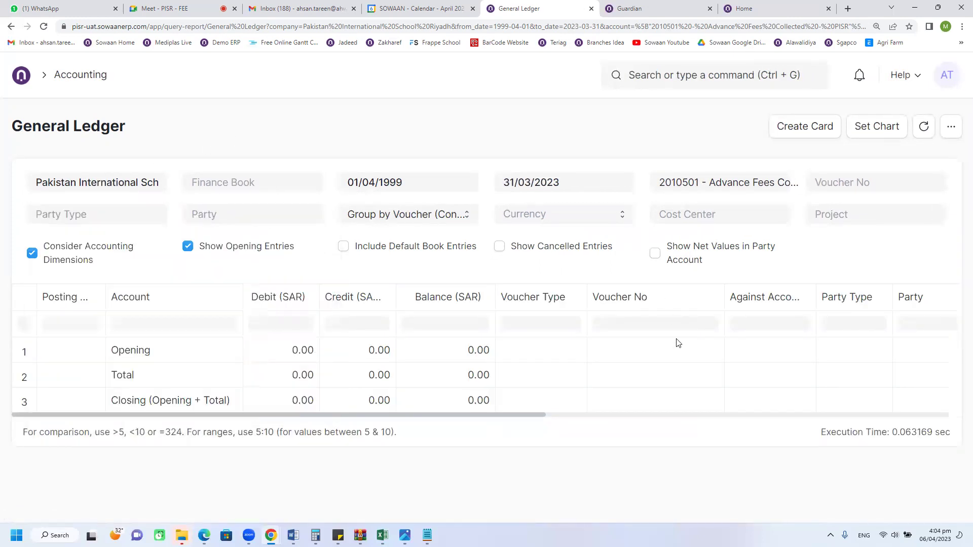
click(924, 126)
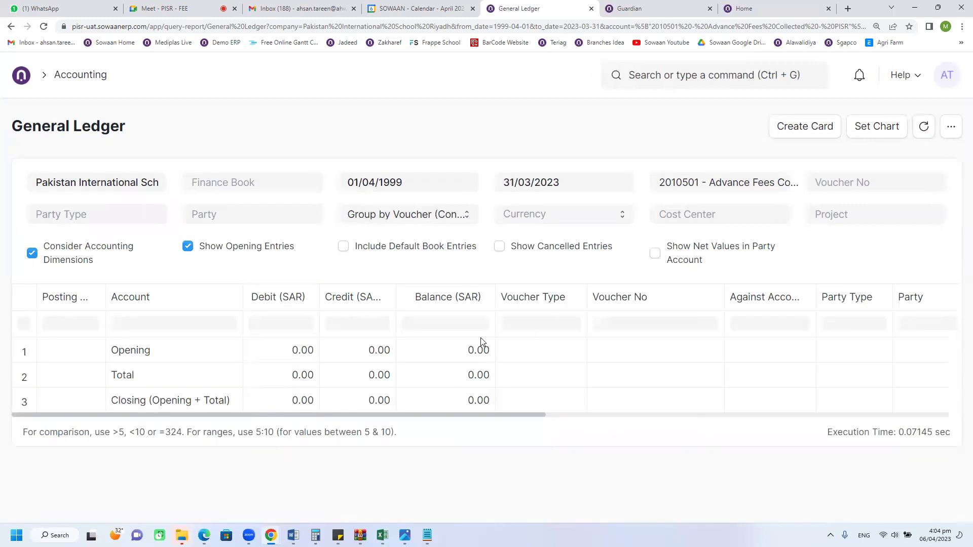
click(580, 187)
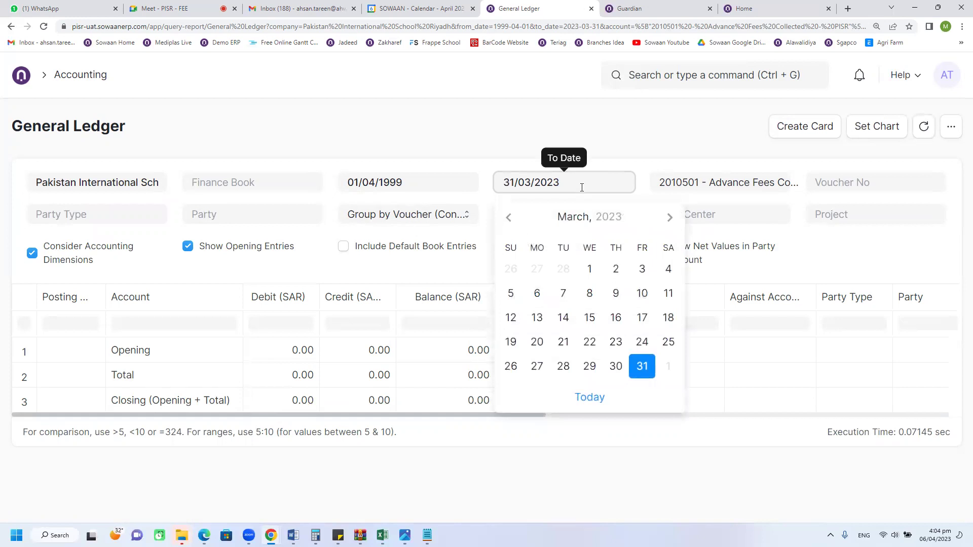
Step: Move the To Date to 31/03/2024 and filter the Against Account column by the student ID
click(629, 148)
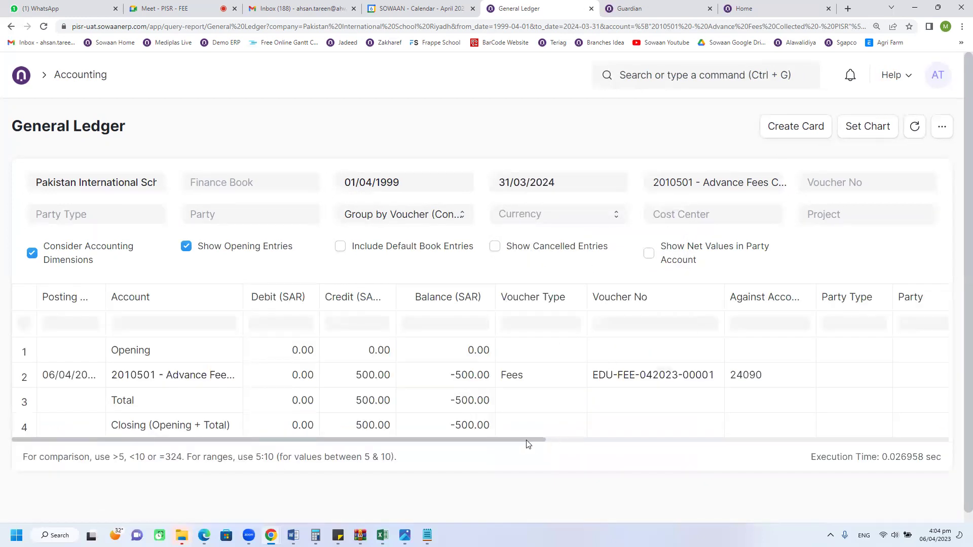
drag(532, 439, 343, 442)
text(090)
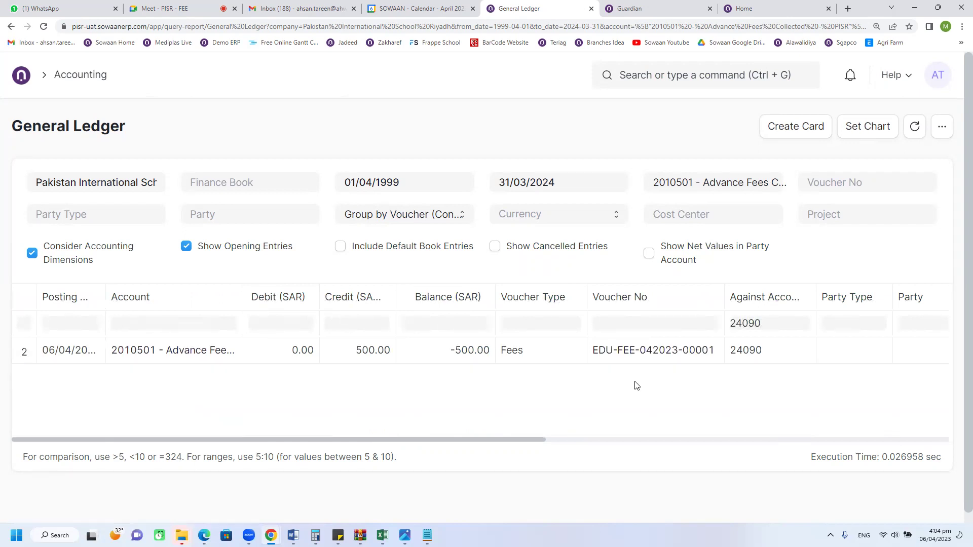
drag(488, 443, 344, 444)
Step: Check the Fees row's 0.00 debit, 500.00 credit and -500.00 balance
click(363, 361)
click(419, 360)
click(367, 357)
click(302, 358)
click(359, 354)
double_click(766, 325)
click(370, 356)
click(315, 356)
drag(396, 442, 417, 441)
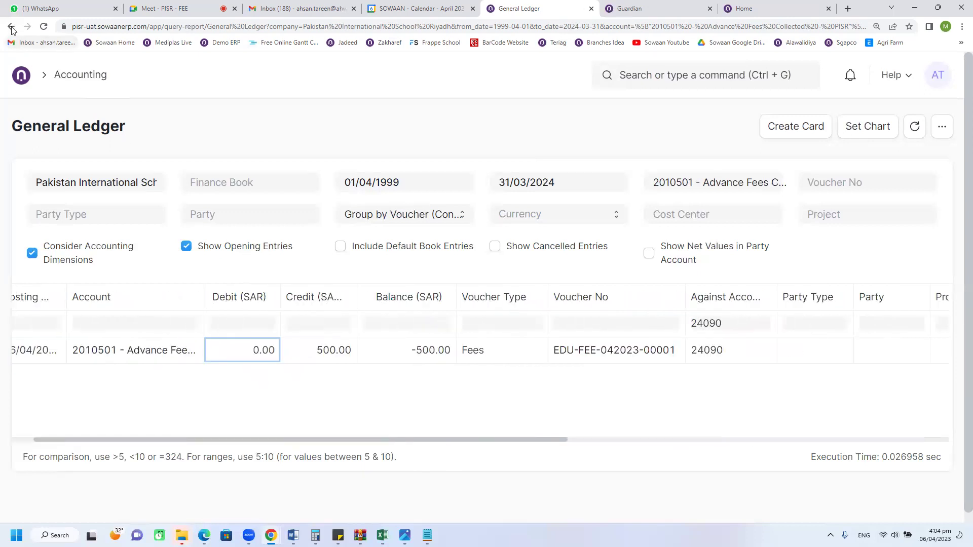
Step: Go to the Education workspace and open Student Applicant, showing the five Shortlisted applicants
click(15, 78)
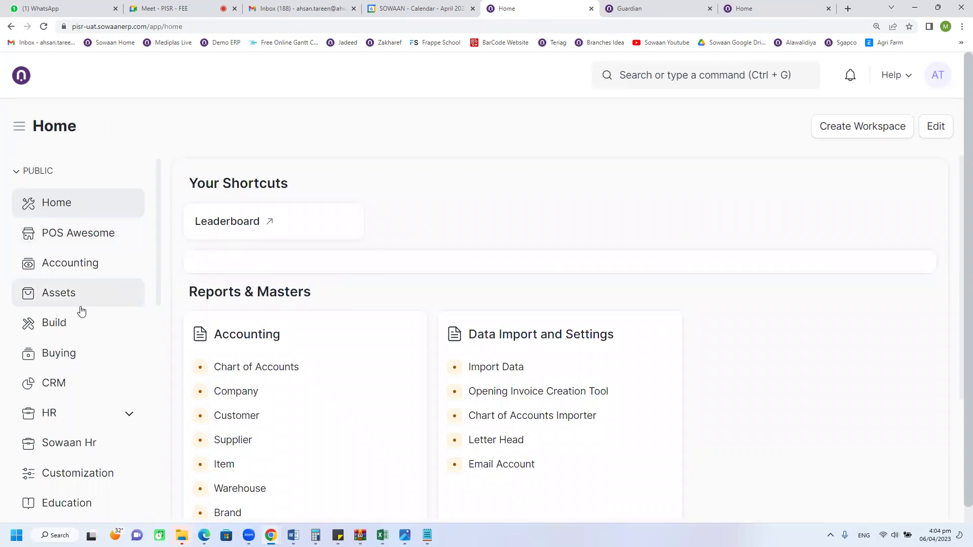
scroll(85, 374, down, 1)
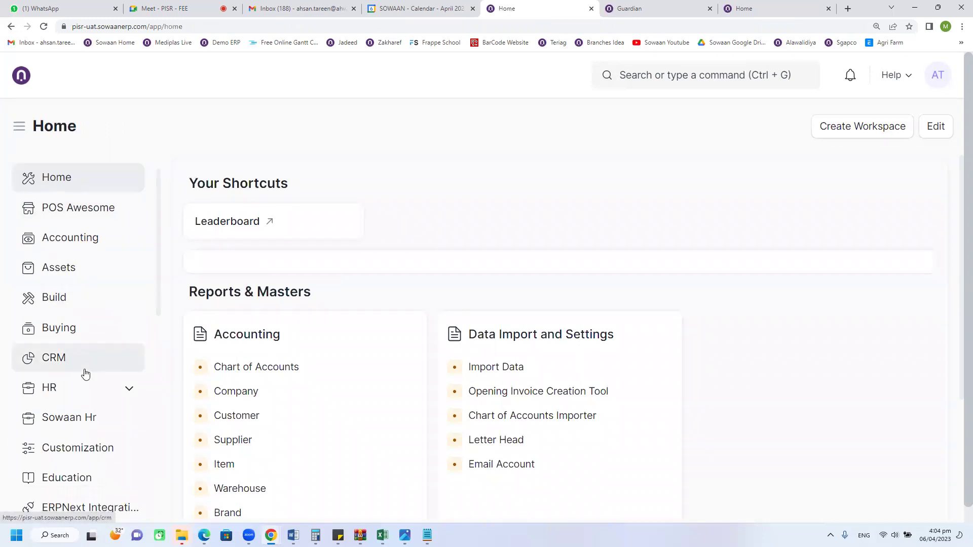
scroll(85, 374, down, 1)
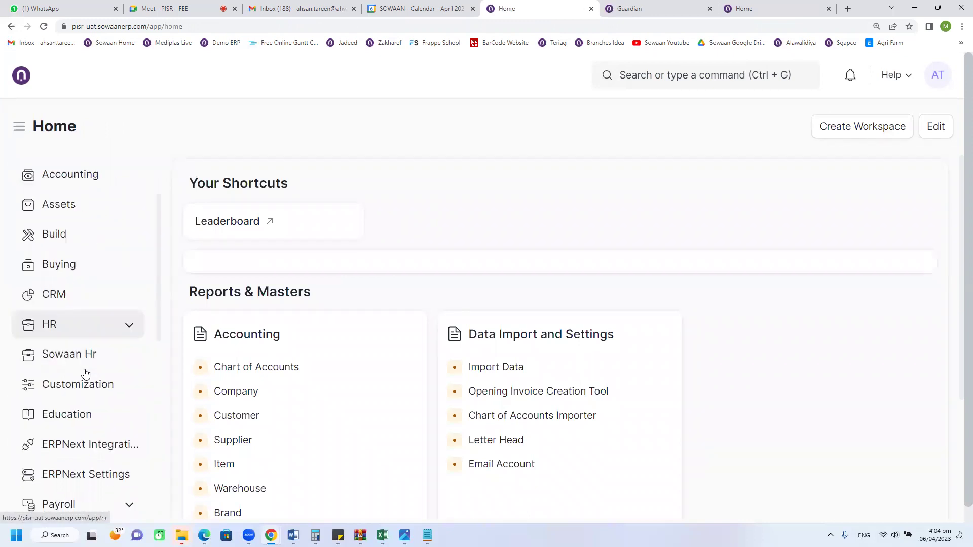
scroll(85, 374, up, 1)
scroll(85, 374, up, 1)
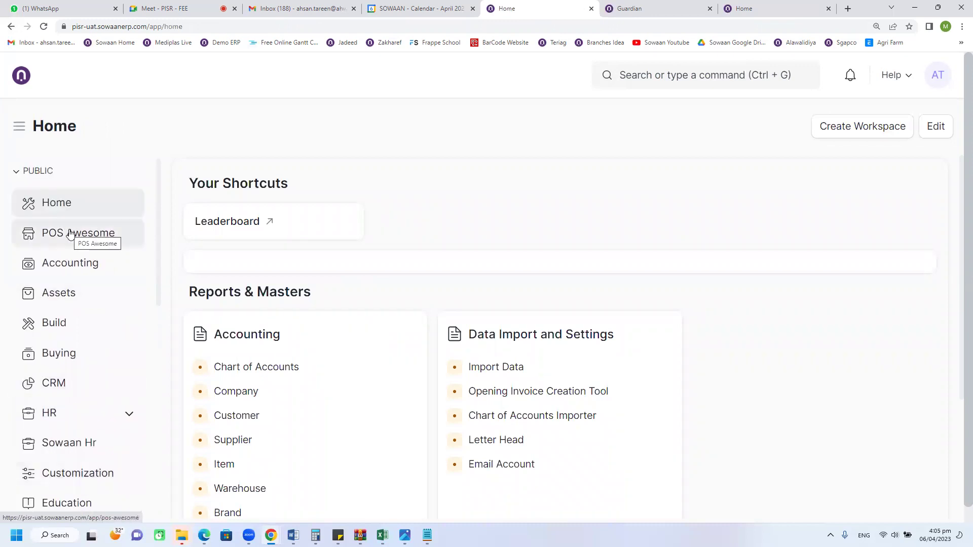
scroll(67, 408, down, 2)
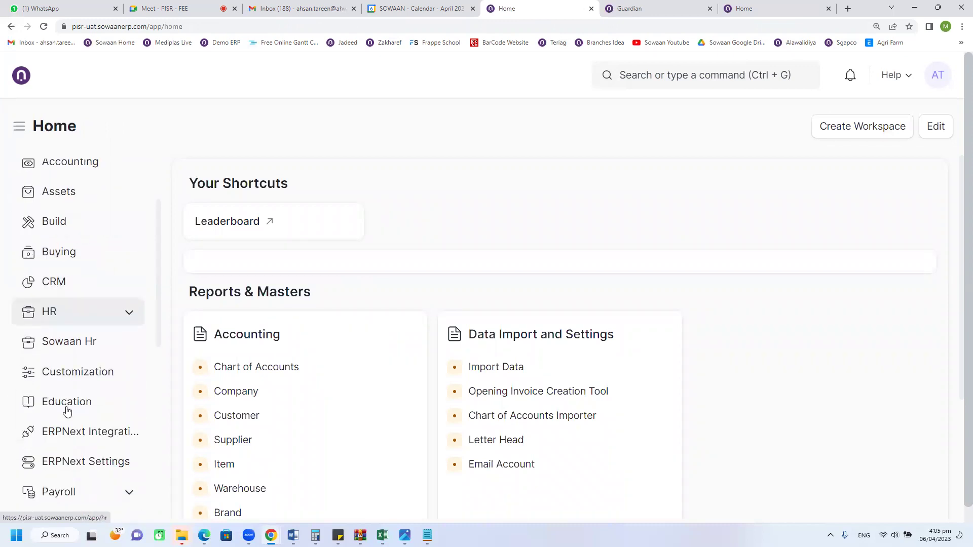
click(130, 393)
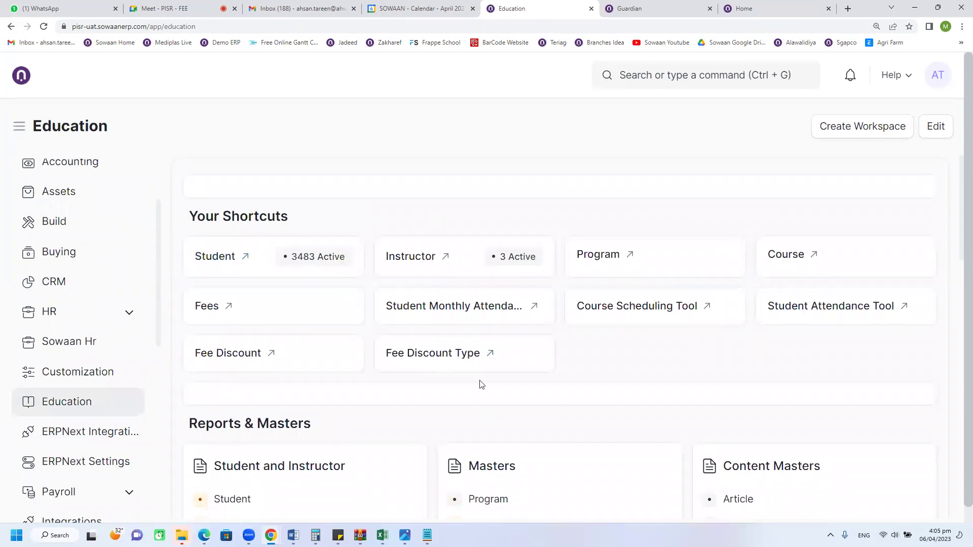
scroll(523, 419, down, 5)
click(530, 343)
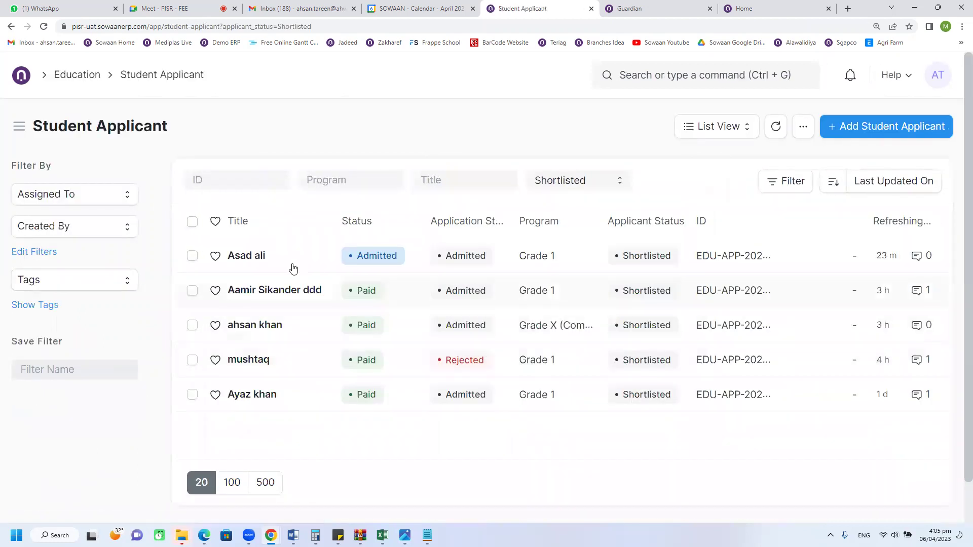
Step: Check the admitted applicant's guardian particulars and 55 Pass test result, then return to Education
click(301, 268)
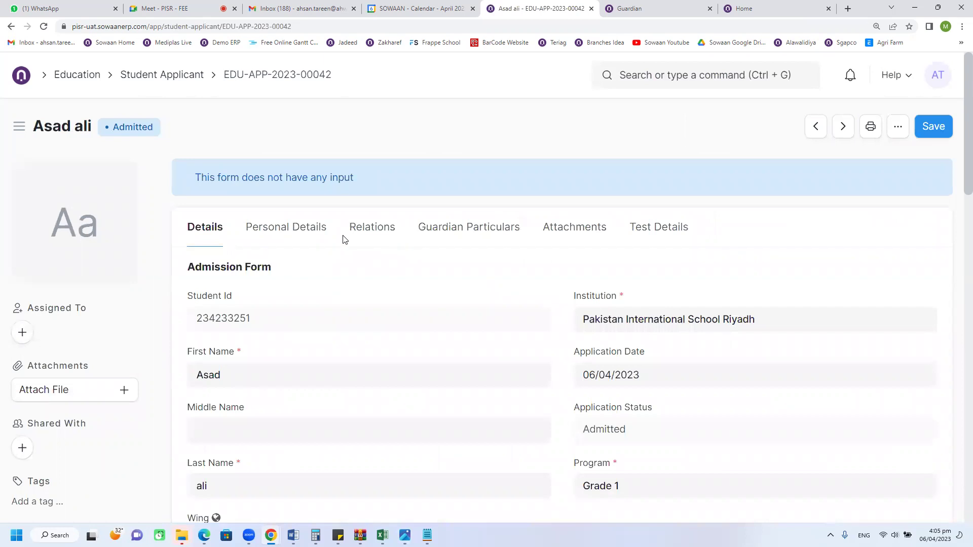
click(449, 234)
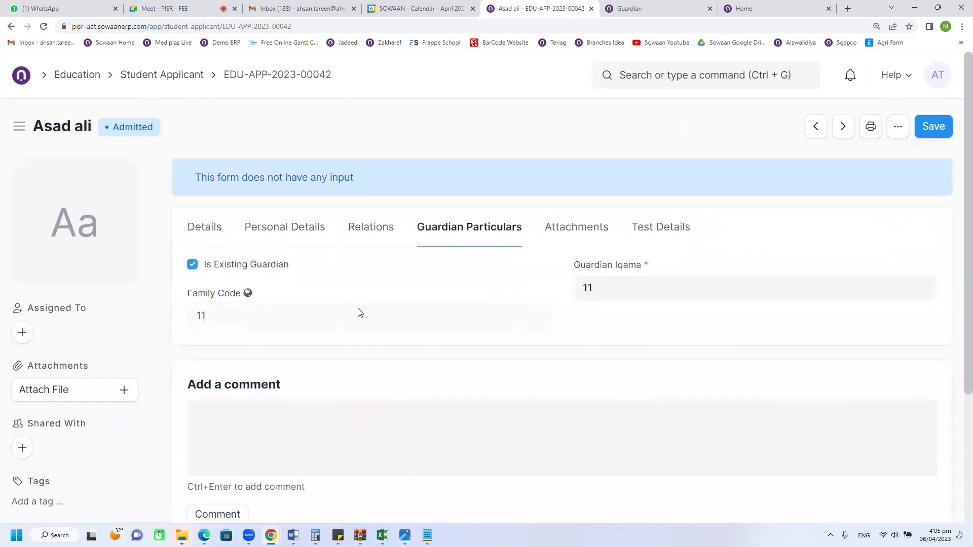
click(637, 228)
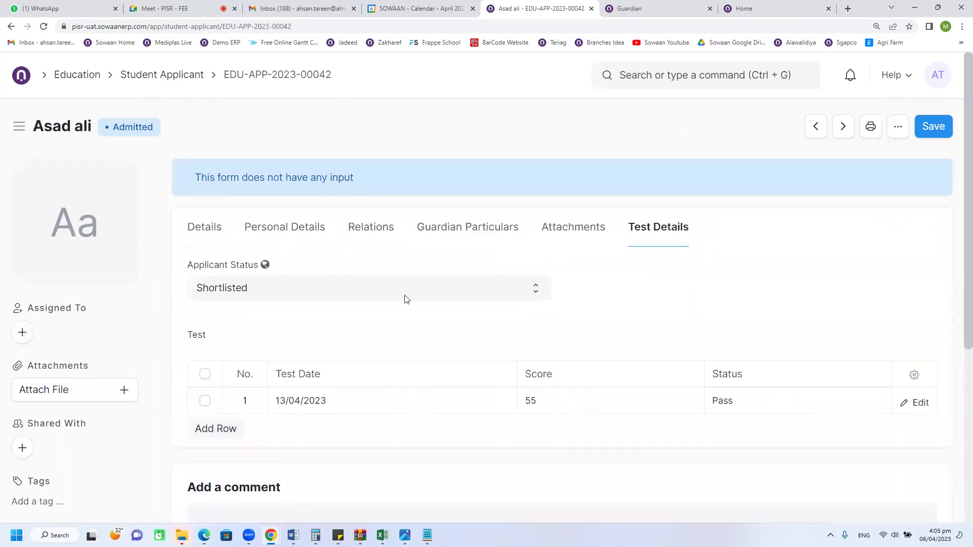
click(153, 78)
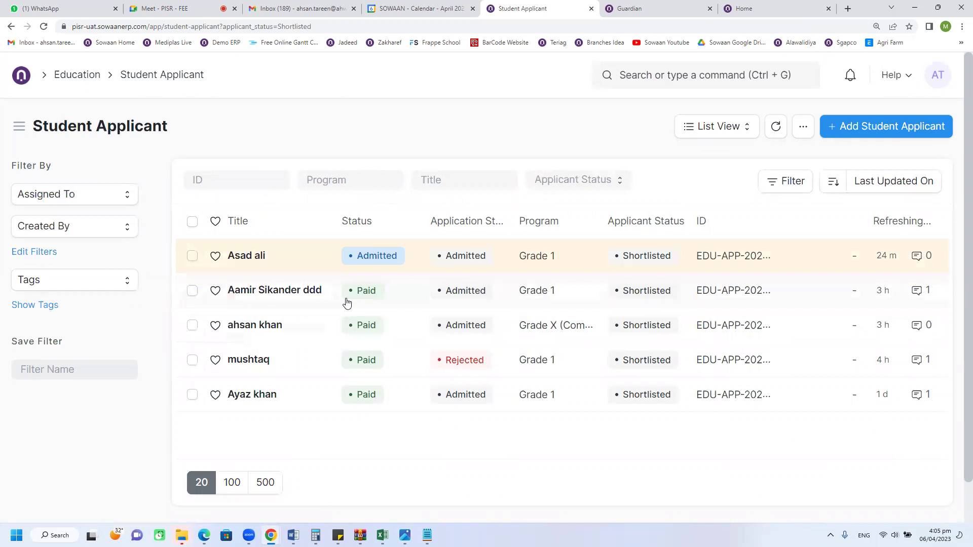
click(234, 258)
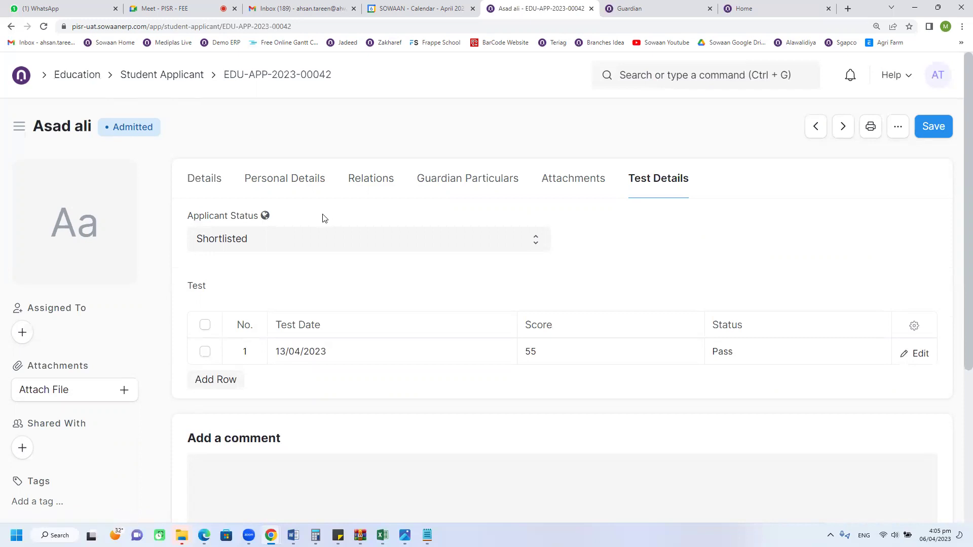
click(205, 186)
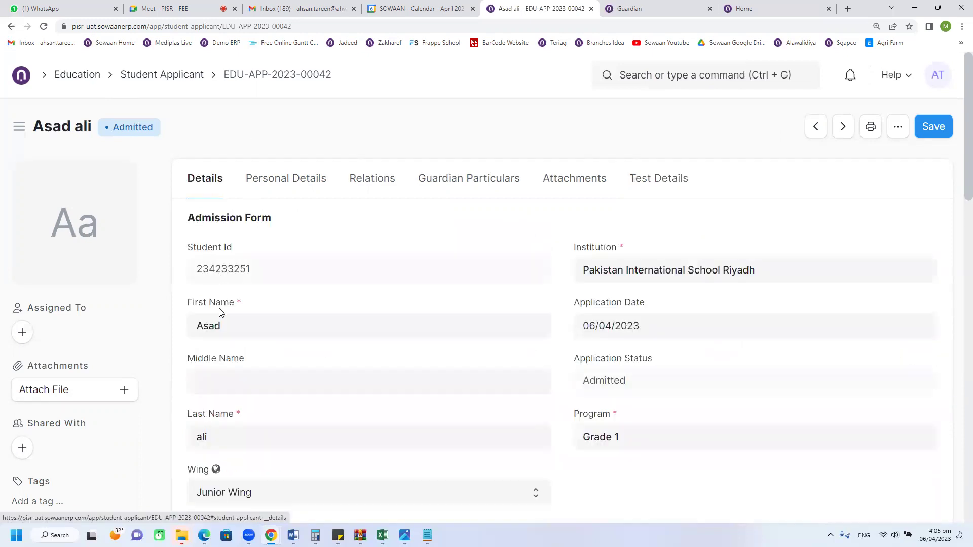
click(74, 80)
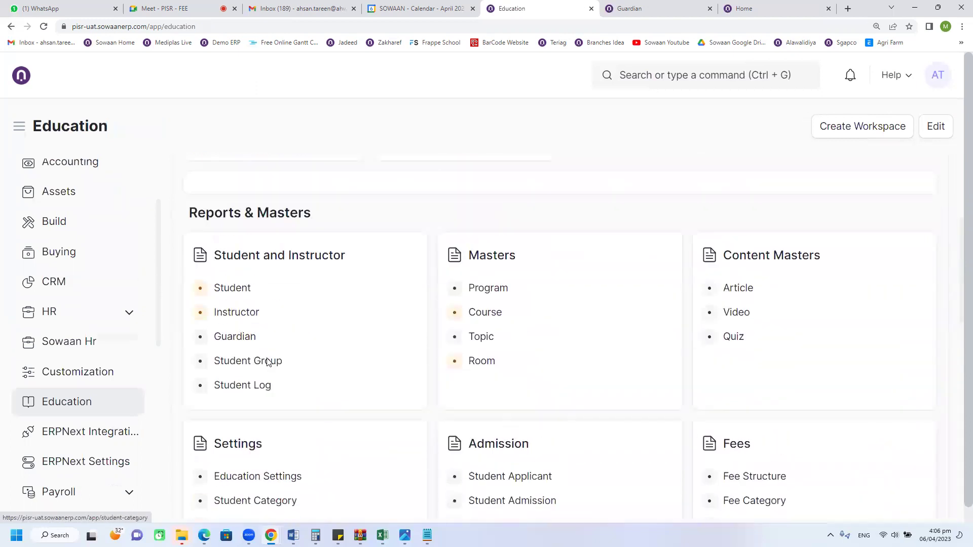
scroll(261, 365, down, 6)
scroll(268, 360, up, 6)
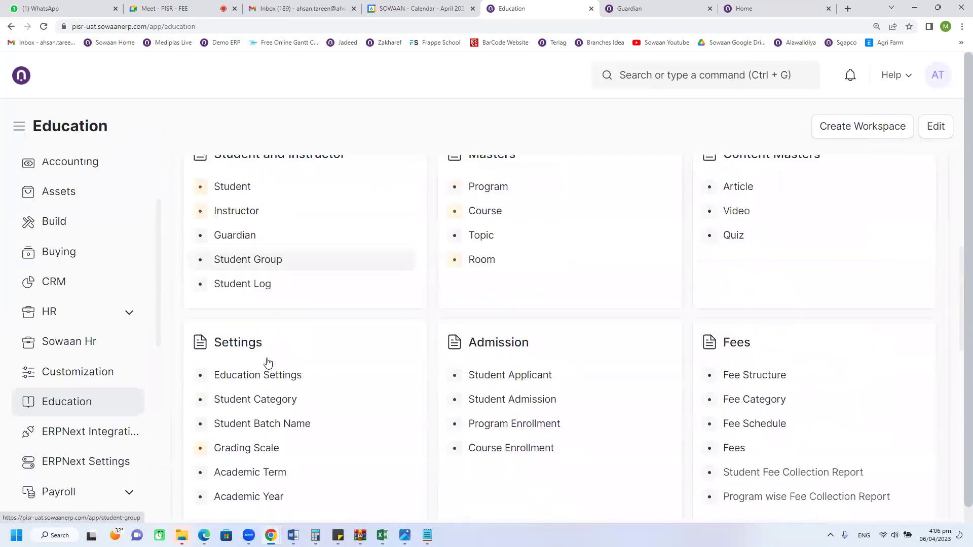
click(254, 346)
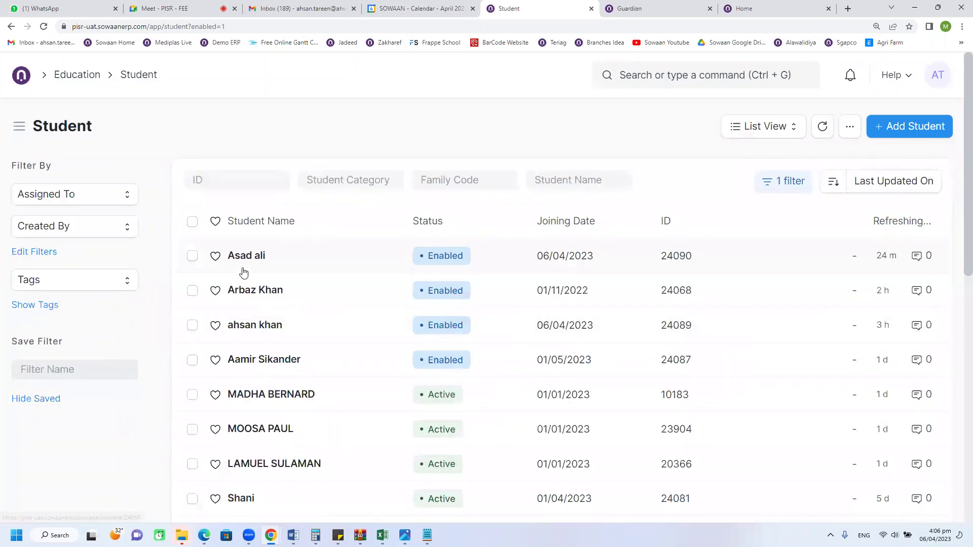
click(243, 273)
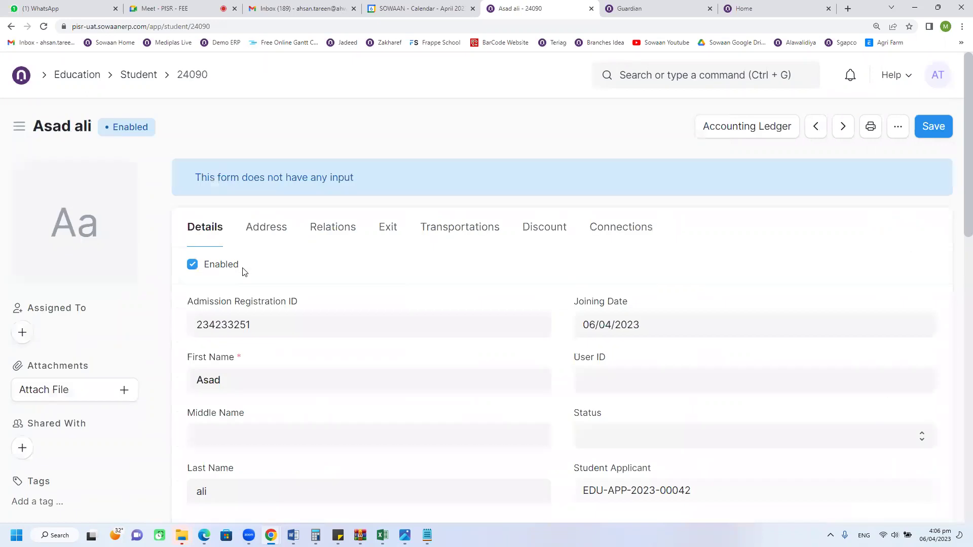
click(625, 234)
scroll(476, 351, down, 2)
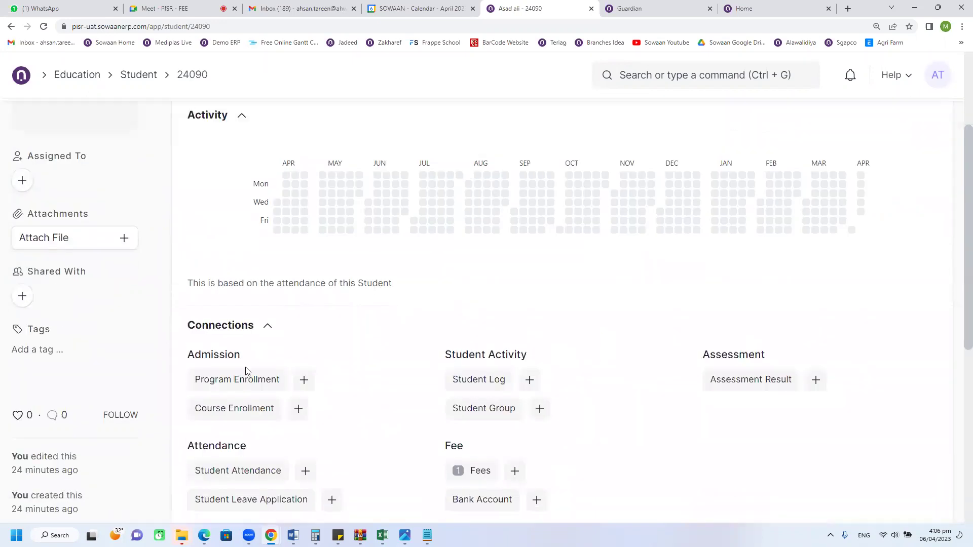
scroll(246, 374, down, 3)
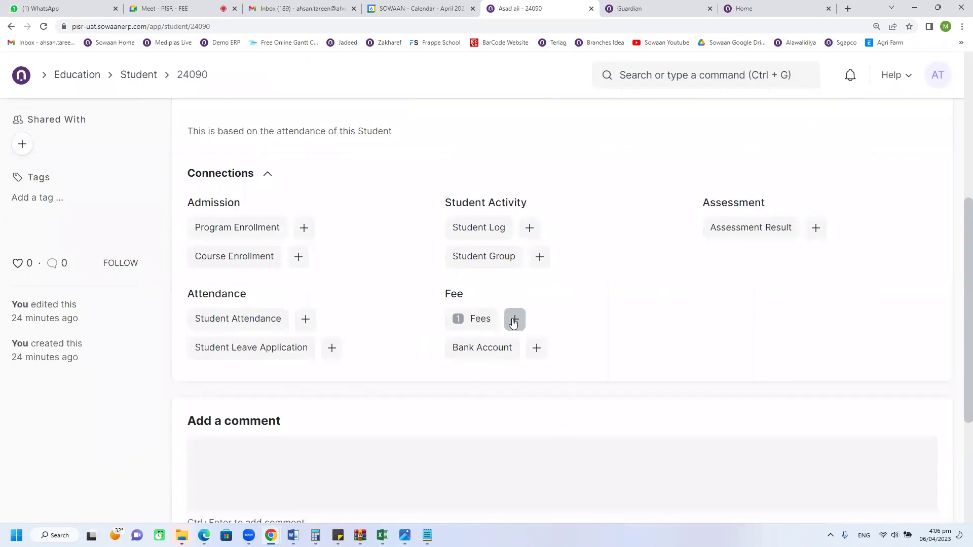
click(480, 320)
click(458, 320)
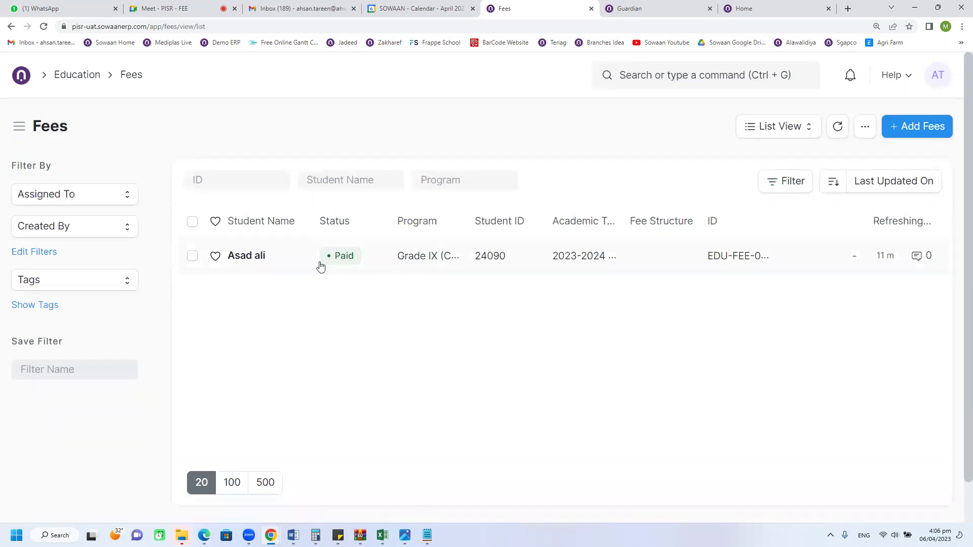
click(268, 264)
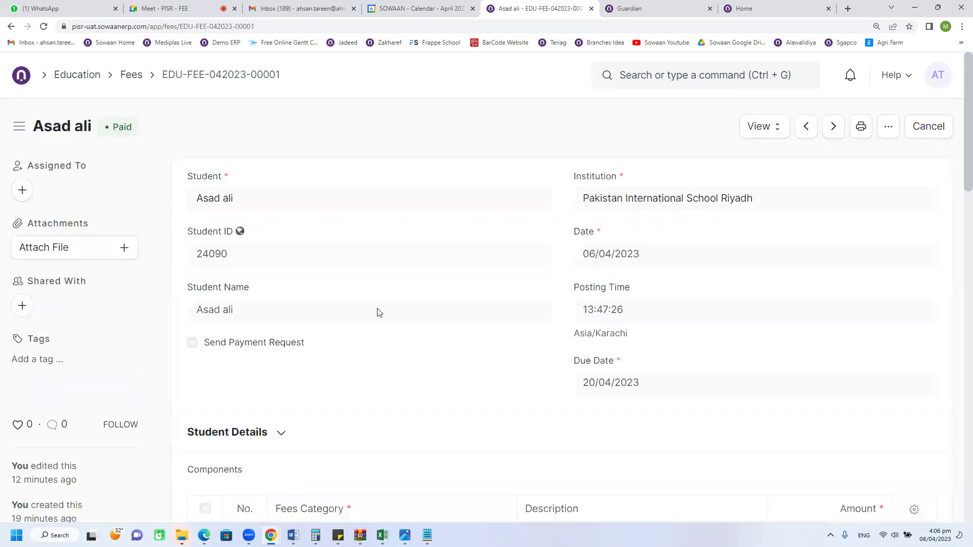
scroll(456, 365, down, 6)
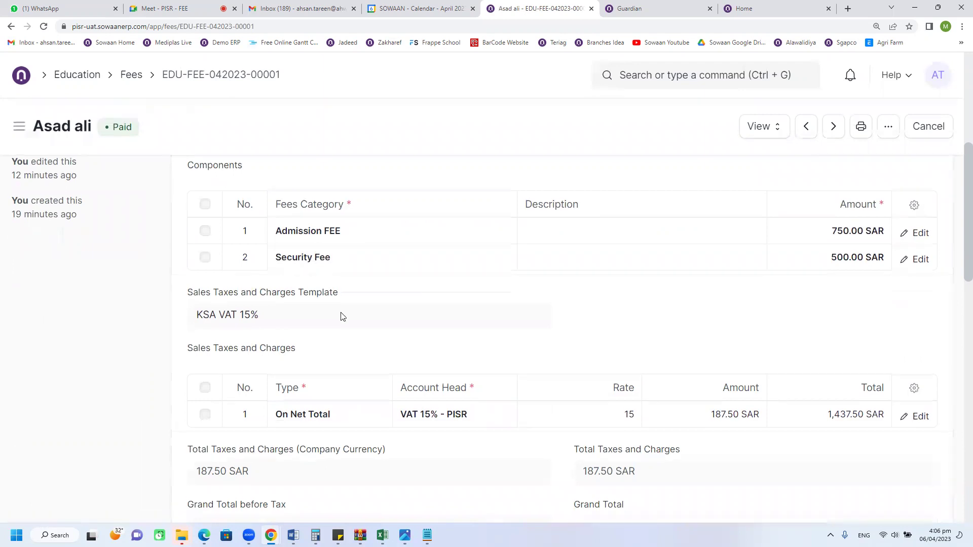
scroll(320, 315, down, 10)
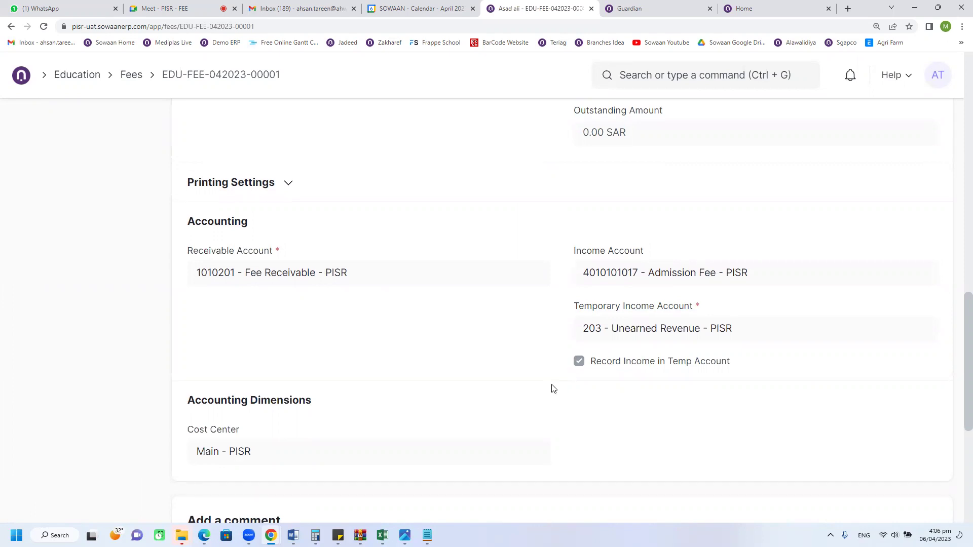
scroll(553, 390, up, 10)
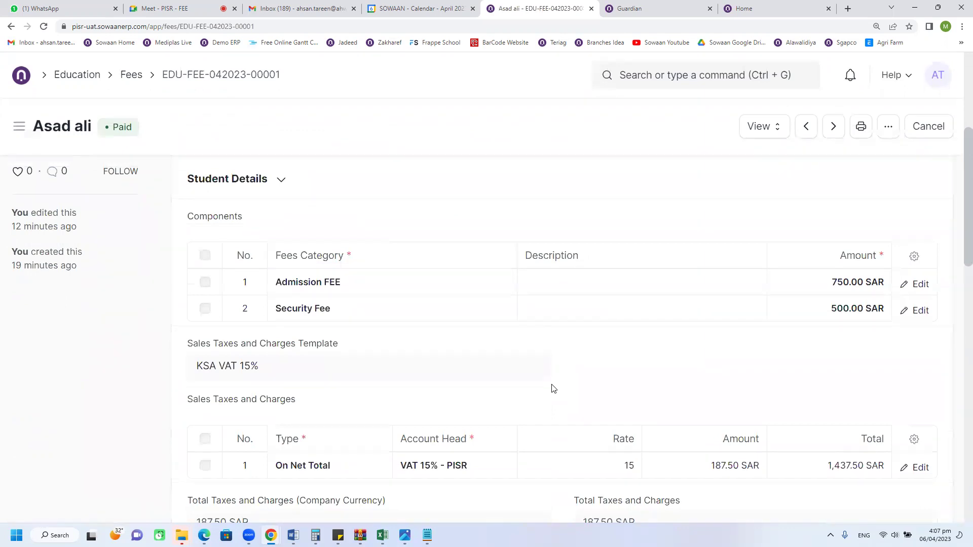
scroll(553, 389, down, 10)
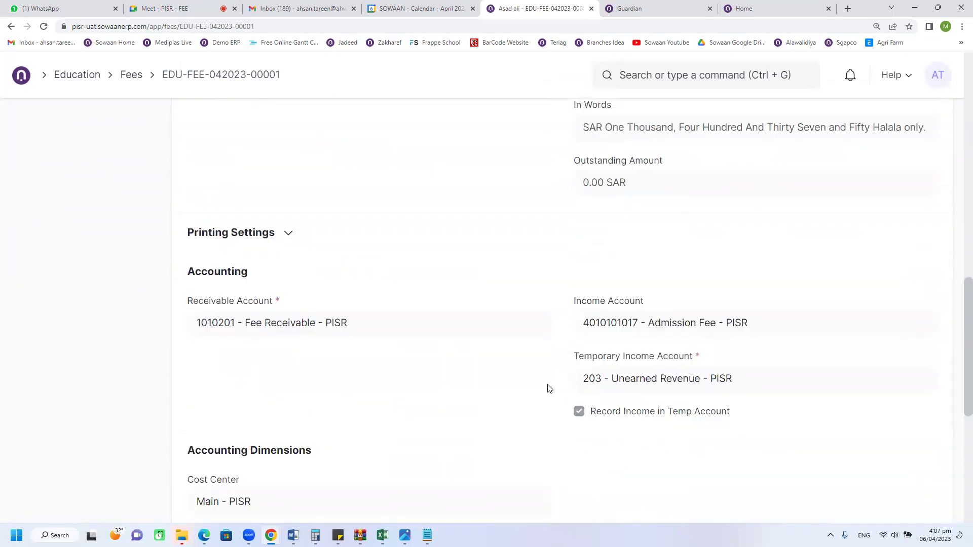
scroll(549, 389, up, 10)
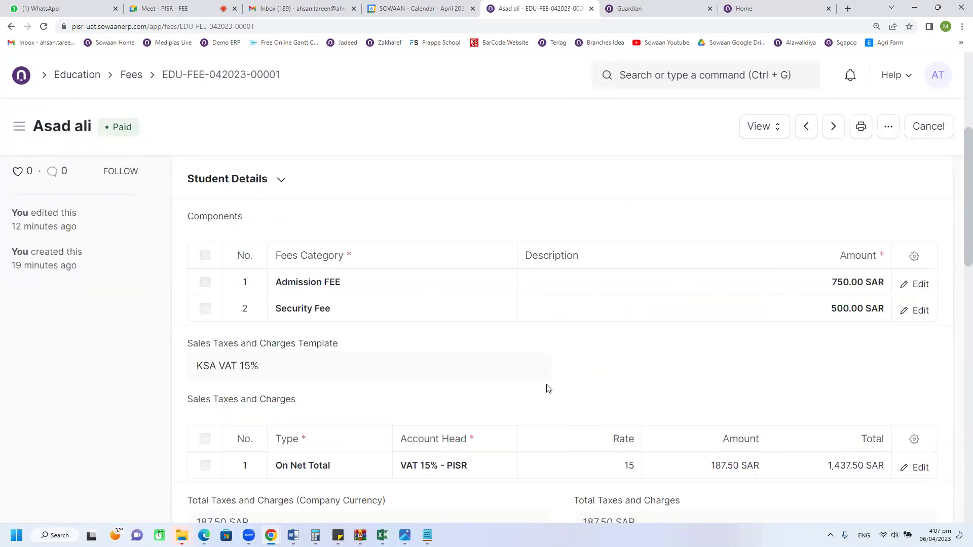
scroll(549, 388, up, 5)
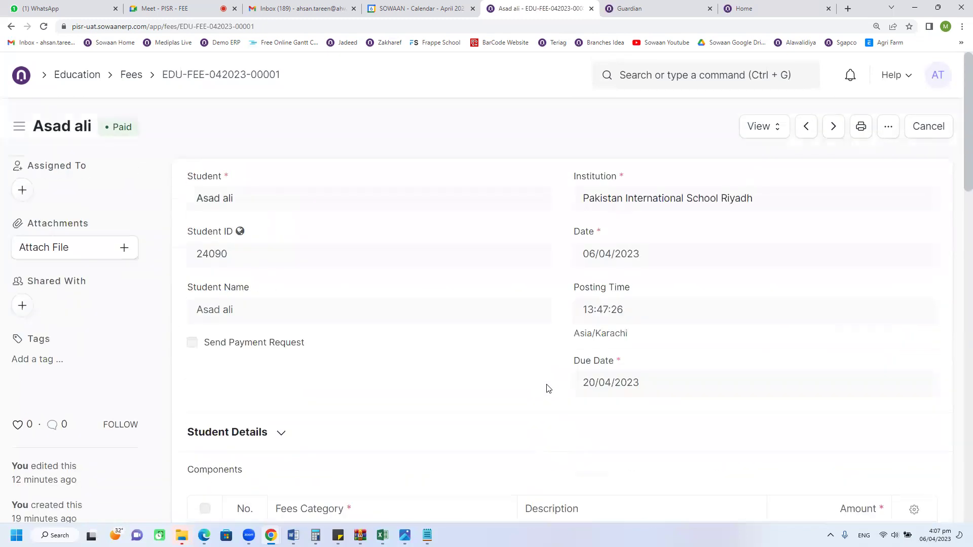
Step: Check the fee's View options, then return through the Fees list to the Home workspace
click(764, 129)
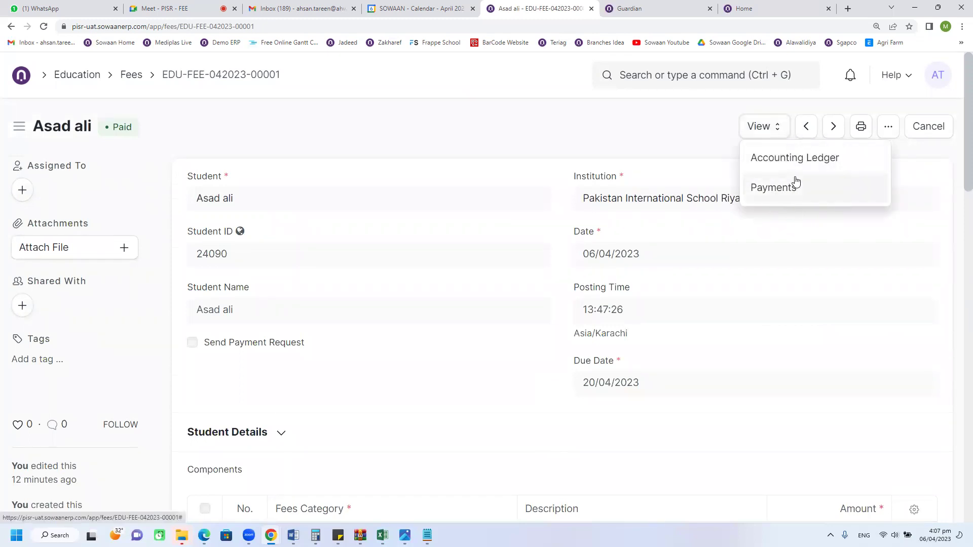
click(131, 76)
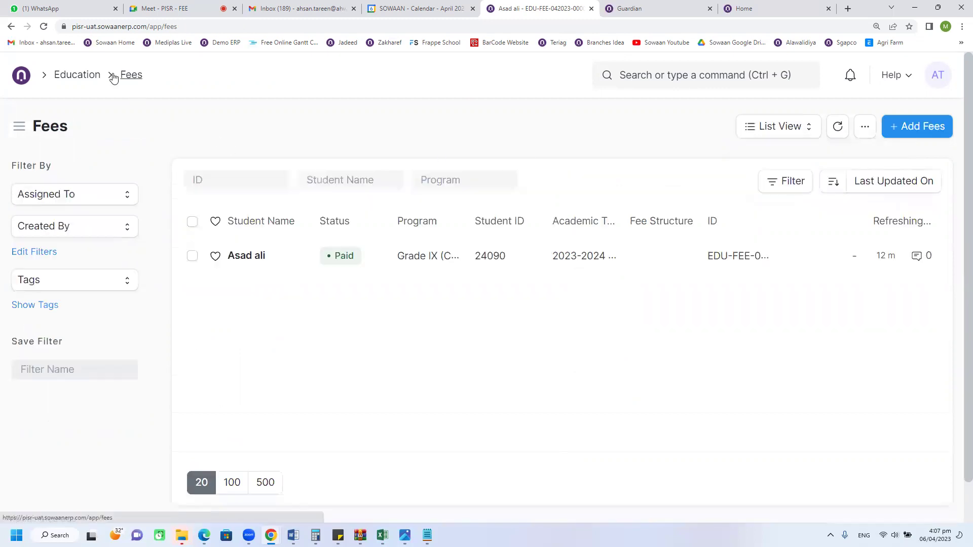
click(25, 81)
click(27, 84)
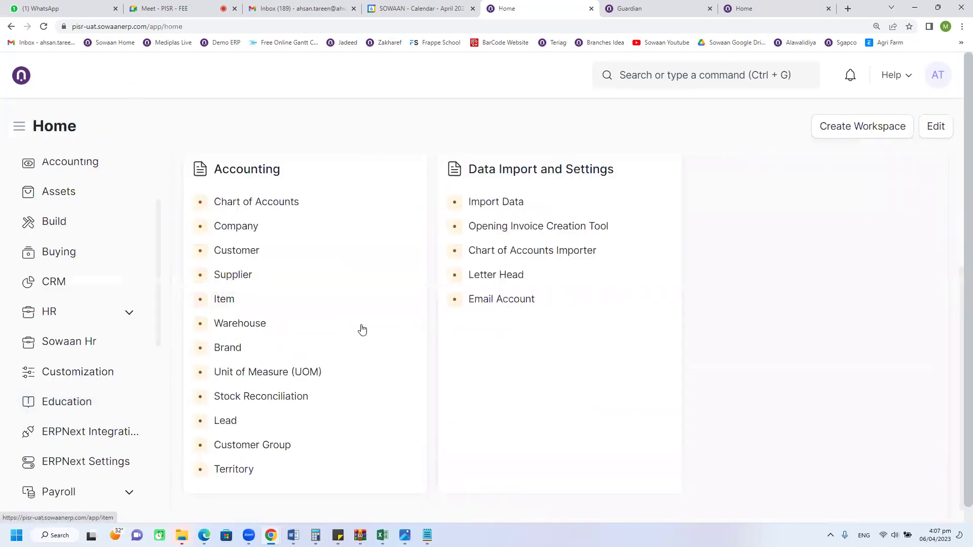
scroll(331, 336, up, 3)
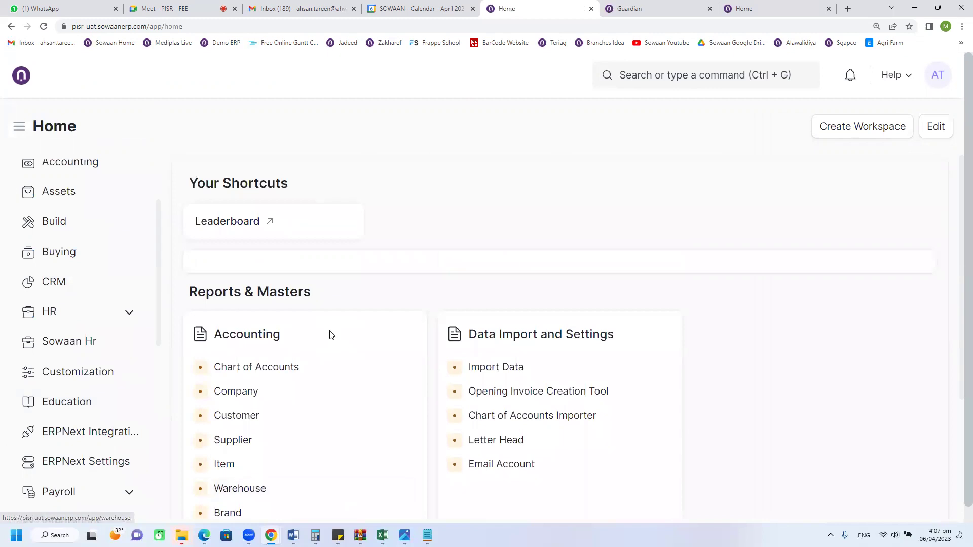